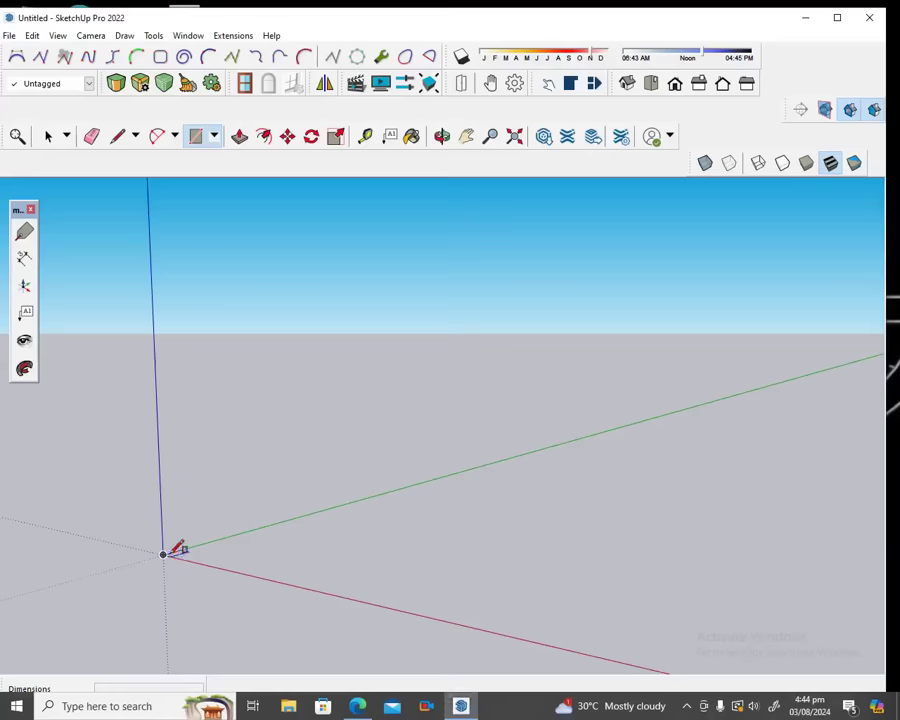
Draw a 3' by 16" rectangle on the ground from the origin, then right-click its face.
{"action": "left_click", "coordinate": [164, 554]}
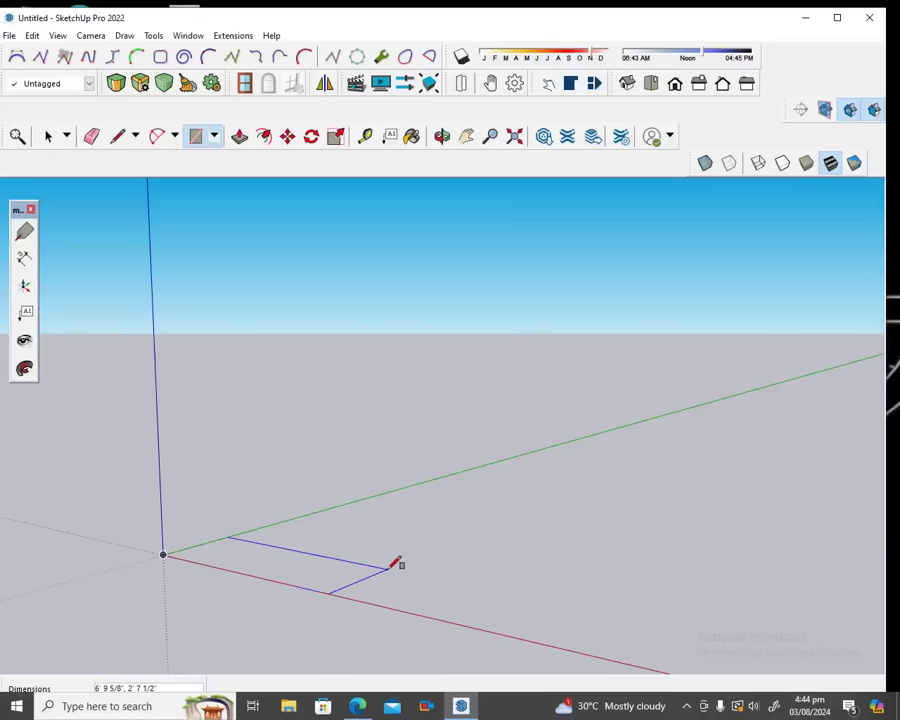
{"action": "type", "text": "3',16"}
{"action": "key", "text": "Return"}
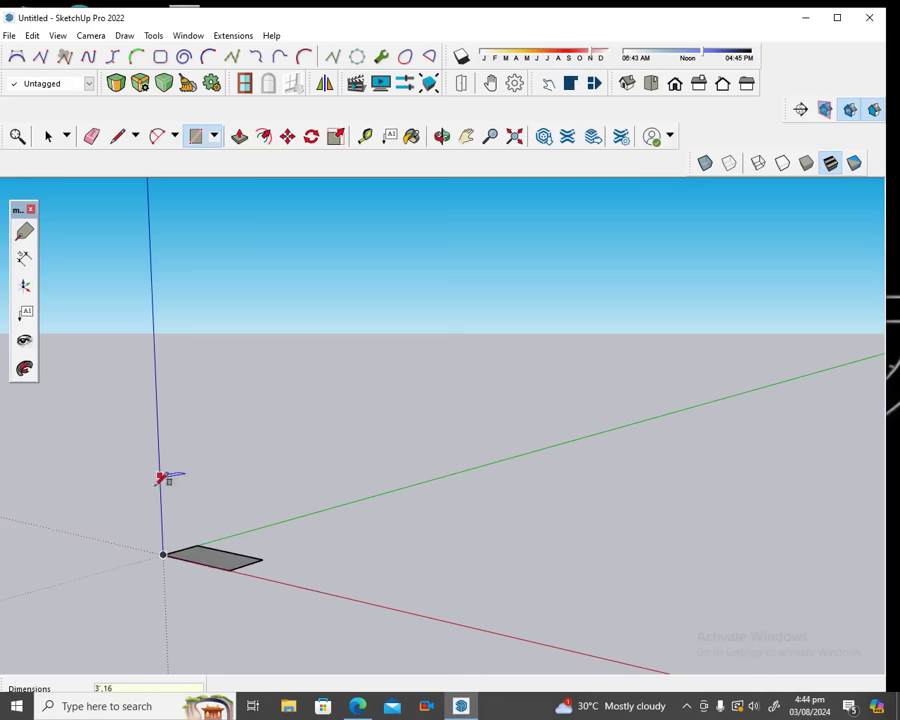
{"action": "scroll", "coordinate": [204, 580], "scroll_direction": "up", "scroll_amount": 2}
{"action": "scroll", "coordinate": [204, 578], "scroll_direction": "up", "scroll_amount": 1}
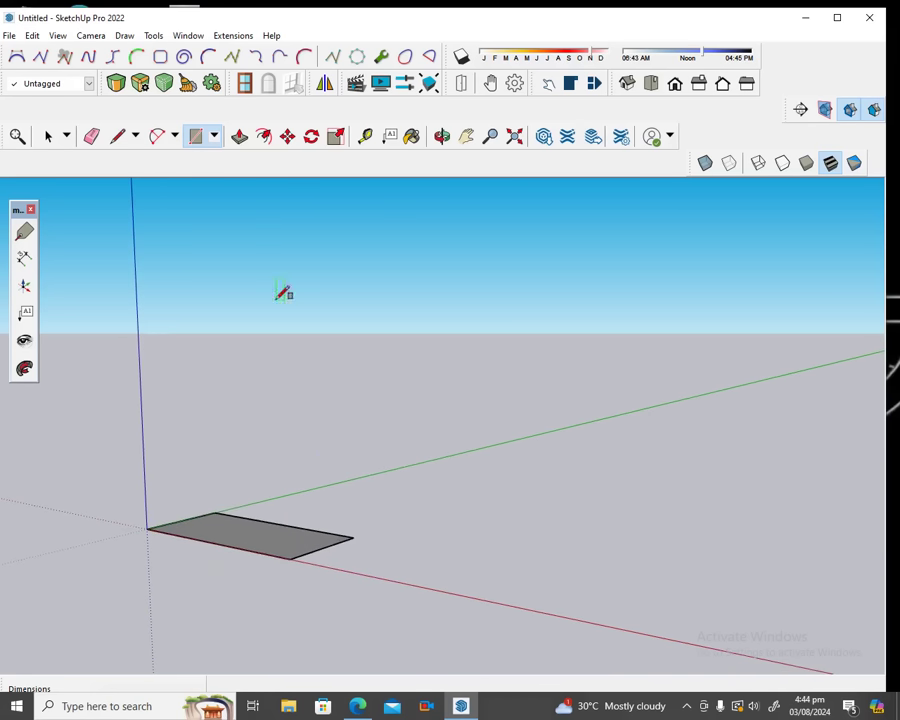
{"action": "left_click", "coordinate": [48, 136]}
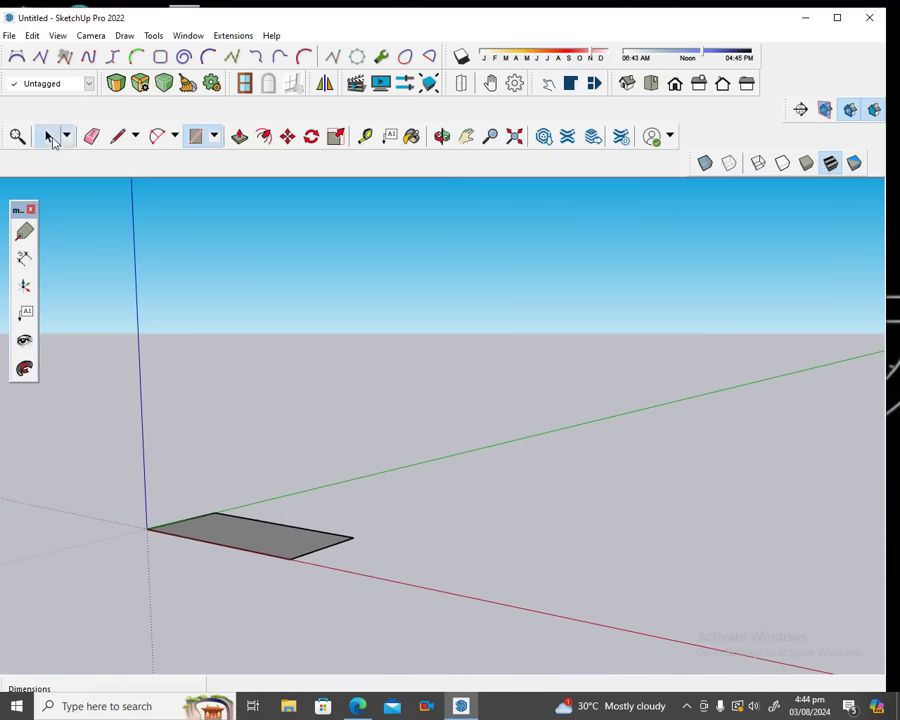
{"action": "right_click", "coordinate": [274, 541]}
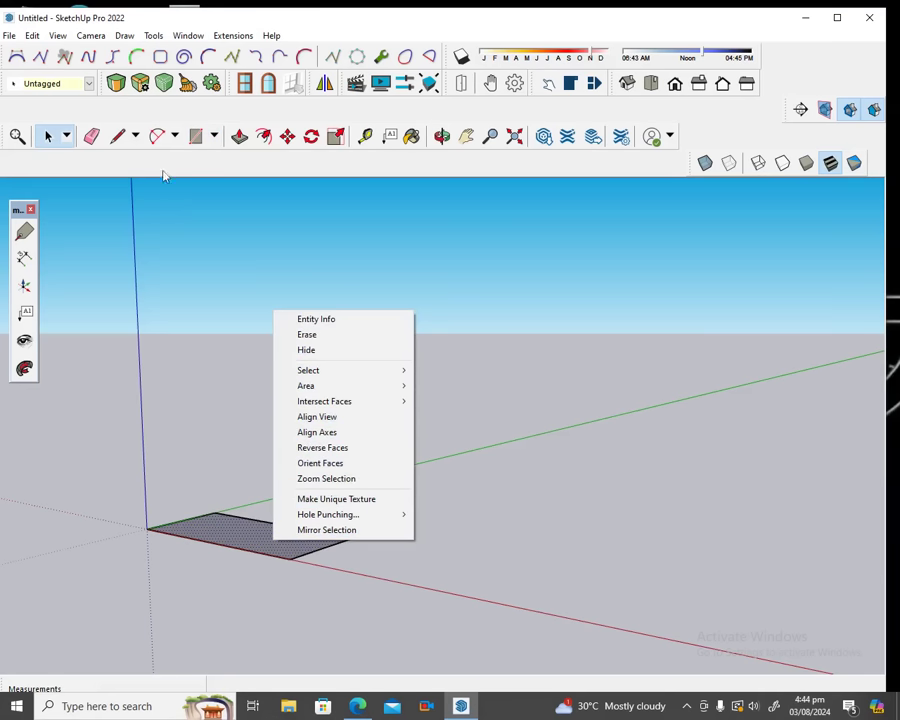
Push/Pull the rectangle up 2 inches into a base board.
{"action": "left_click", "coordinate": [240, 137]}
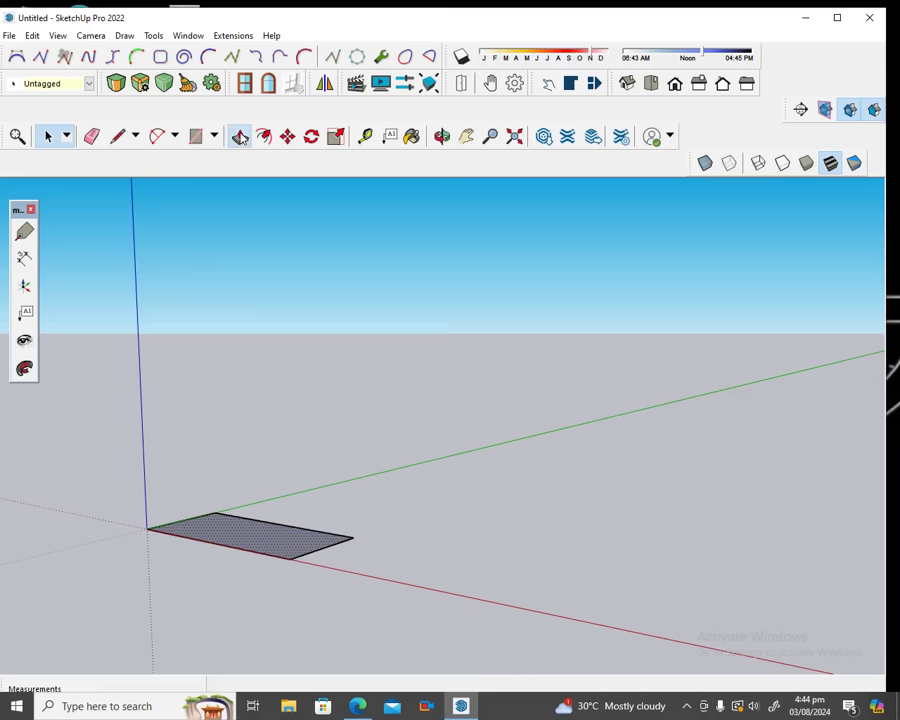
{"action": "left_click", "coordinate": [240, 137]}
{"action": "left_click", "coordinate": [249, 543]}
{"action": "type", "text": "2"}
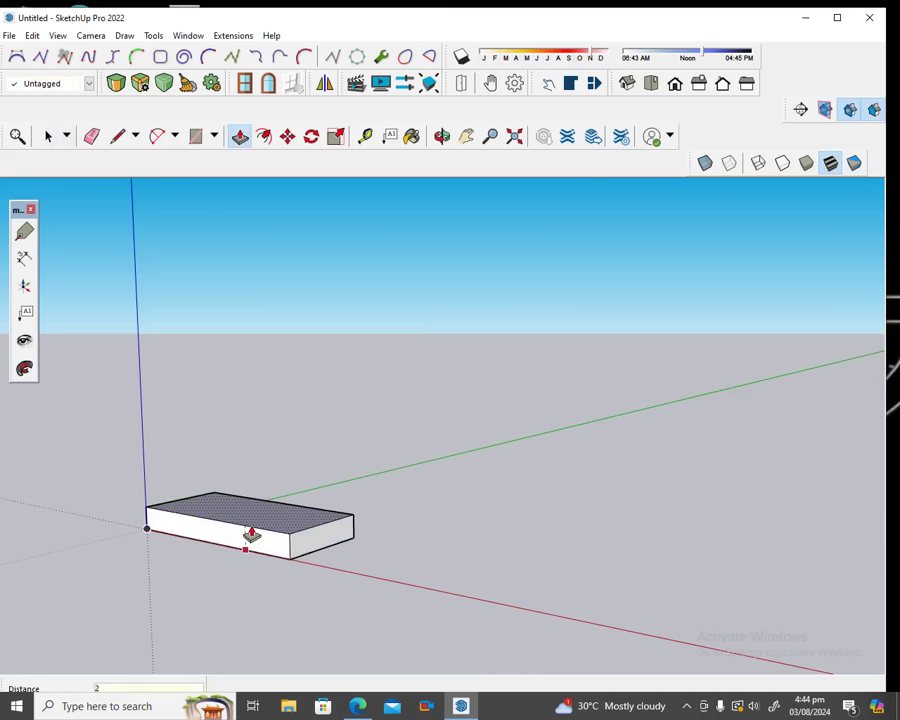
{"action": "key", "text": "Return"}
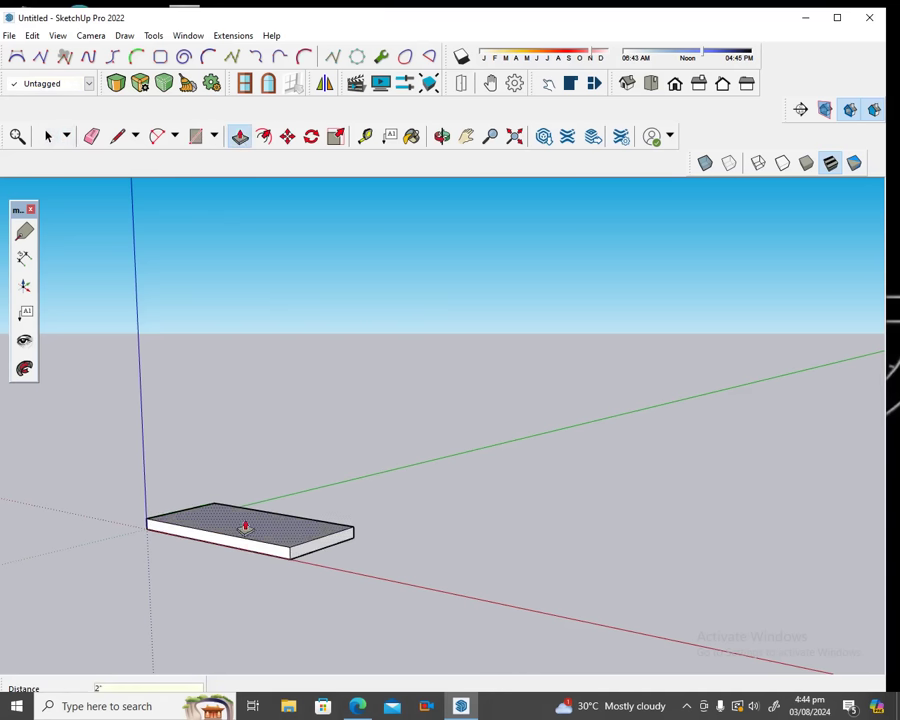
{"action": "scroll", "coordinate": [250, 530], "scroll_direction": "up", "scroll_amount": 2}
Offset an outline inside the board's top face and orbit in for a closer look.
{"action": "left_click", "coordinate": [264, 137]}
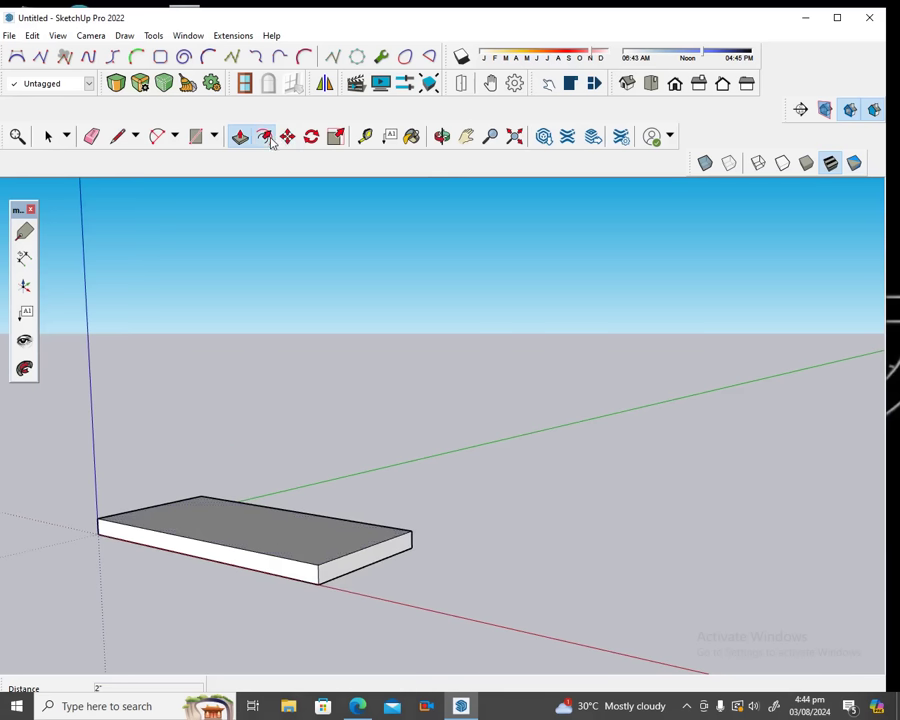
{"action": "left_click", "coordinate": [225, 538]}
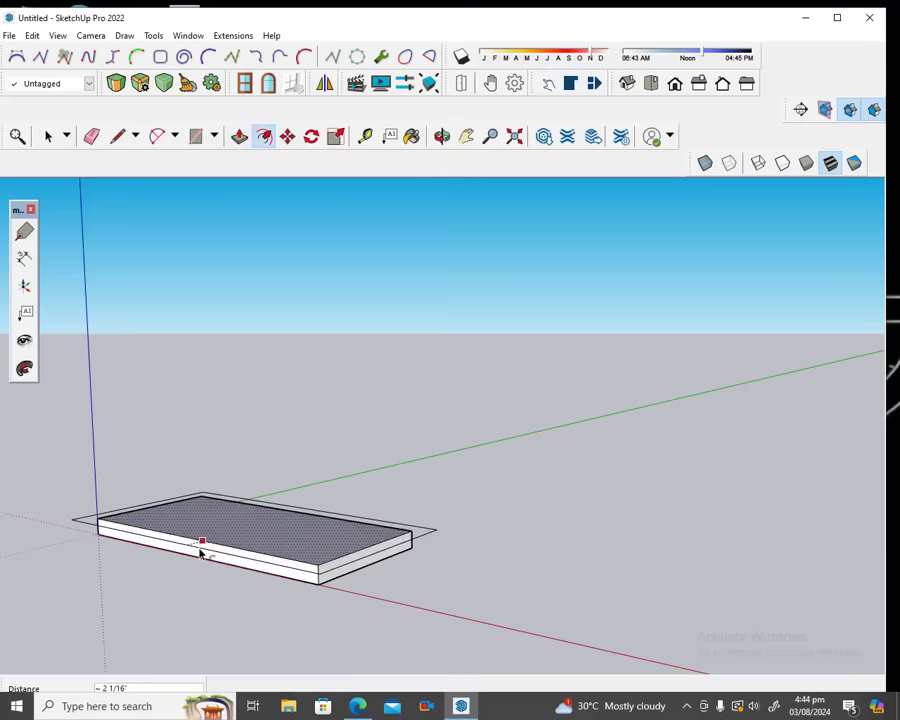
{"action": "type", "text": "1"}
{"action": "key", "text": "Return"}
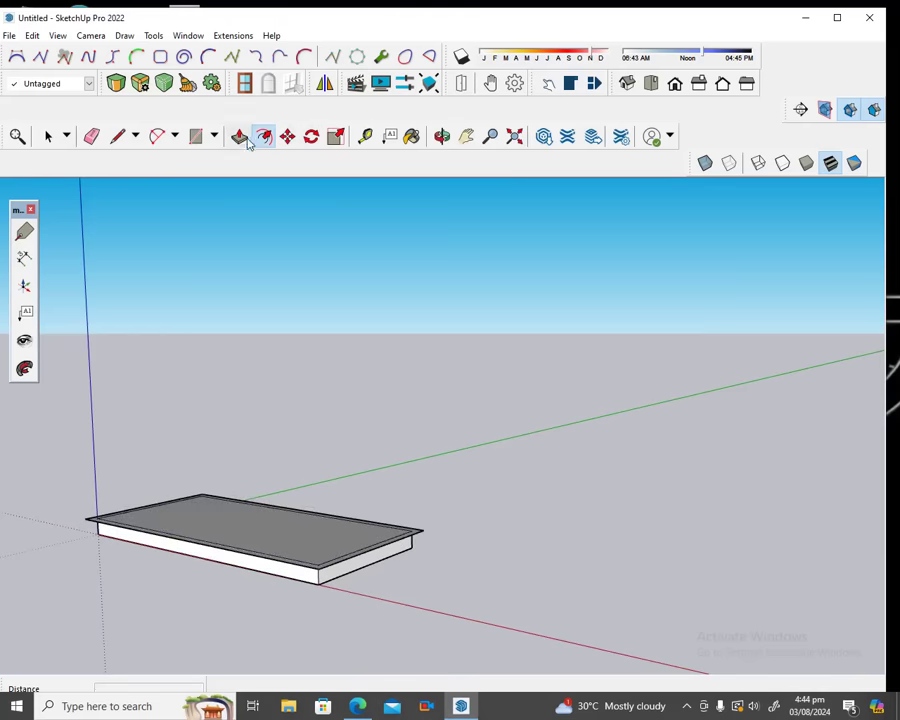
{"action": "left_click", "coordinate": [441, 136]}
{"action": "left_click_drag", "start_coordinate": [161, 527], "coordinate": [259, 627]}
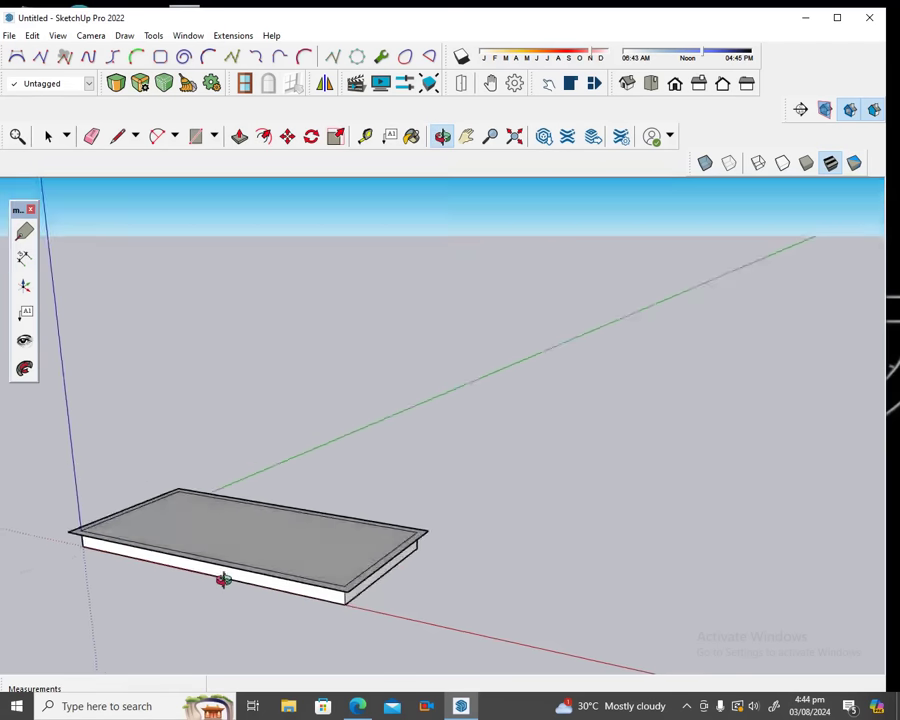
{"action": "scroll", "coordinate": [66, 543], "scroll_direction": "up", "scroll_amount": 2}
{"action": "scroll", "coordinate": [74, 535], "scroll_direction": "up", "scroll_amount": 2}
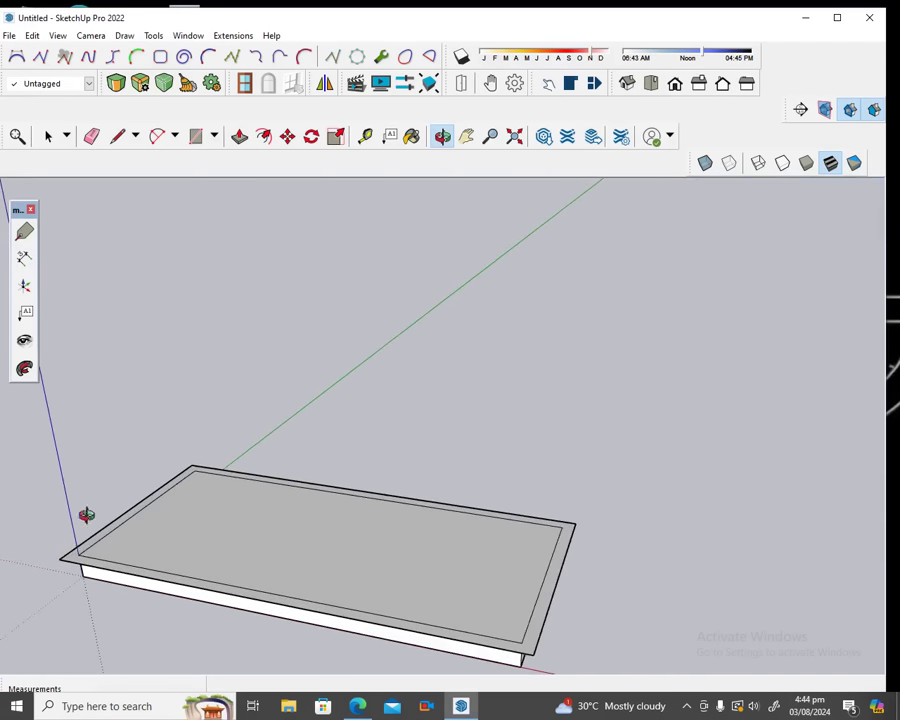
{"action": "left_click", "coordinate": [117, 136]}
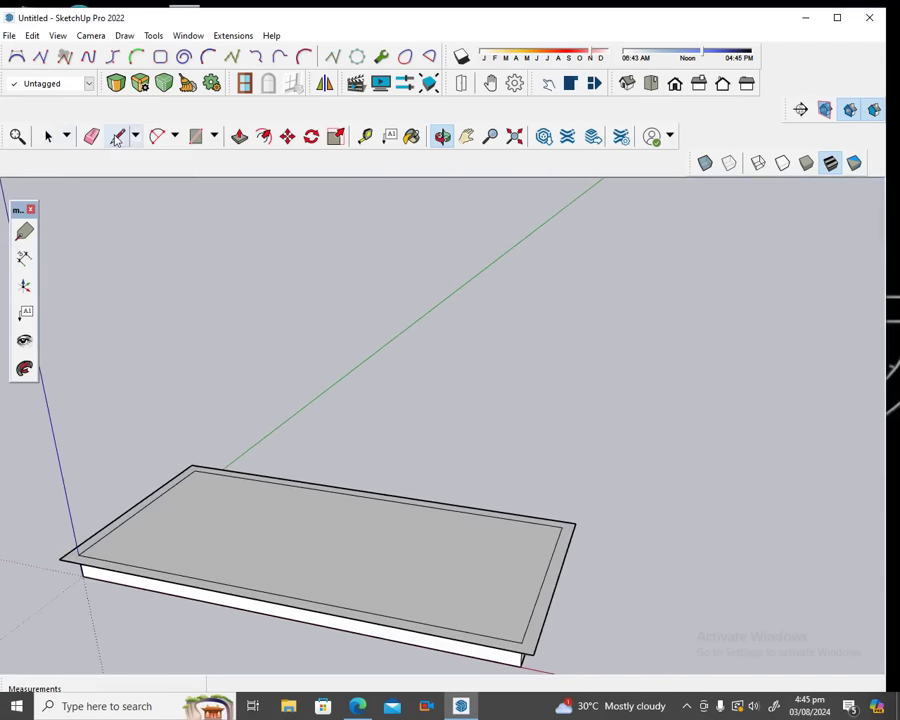
Draw a line across the board's front and erase the stray front edge.
{"action": "left_click", "coordinate": [70, 557]}
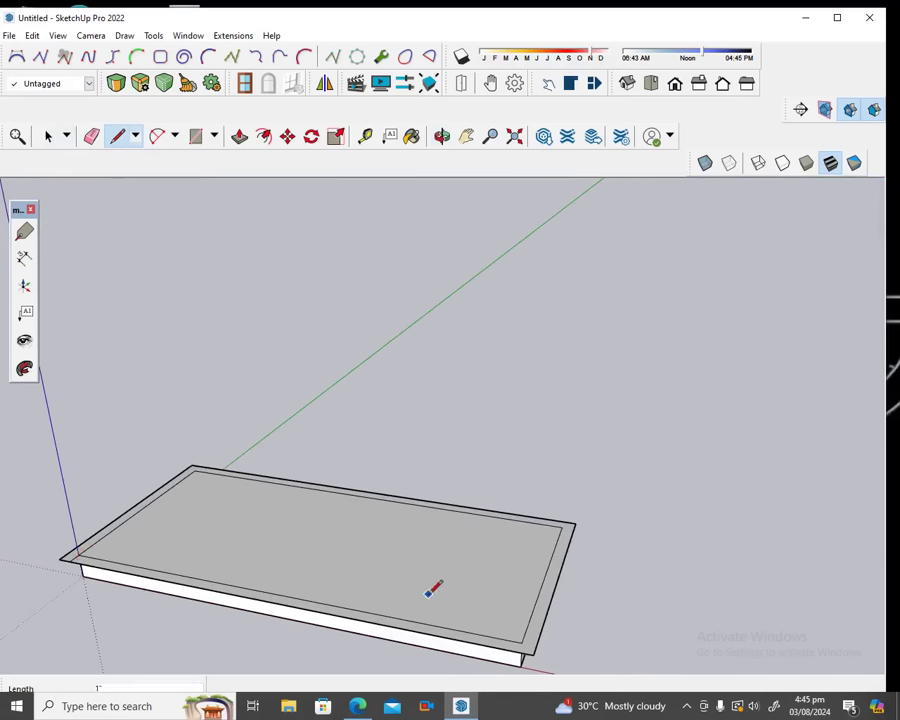
{"action": "left_click", "coordinate": [521, 641]}
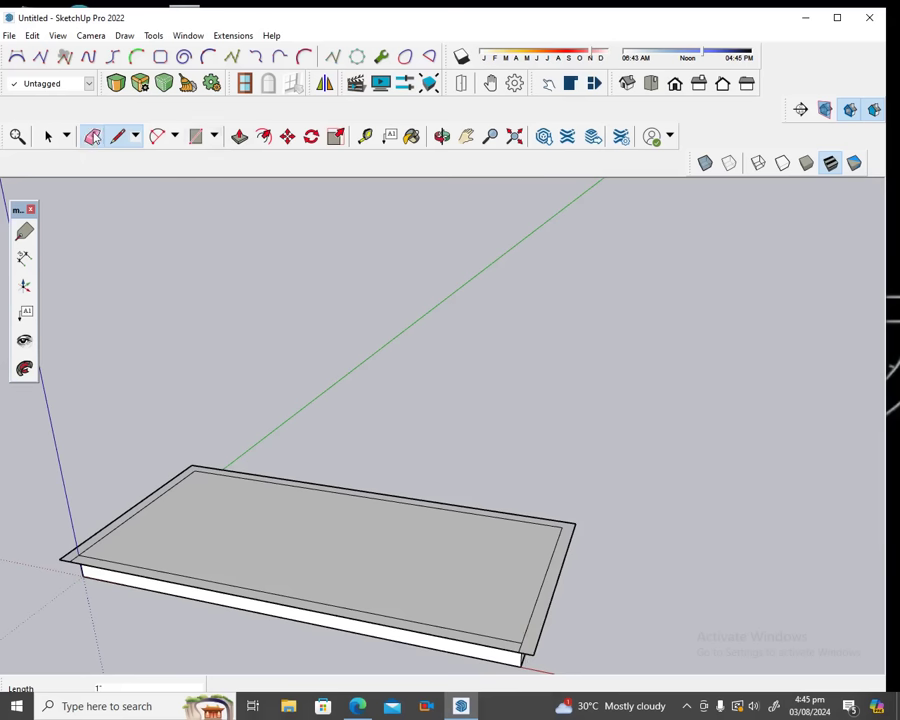
{"action": "left_click", "coordinate": [91, 136]}
{"action": "left_click", "coordinate": [288, 594]}
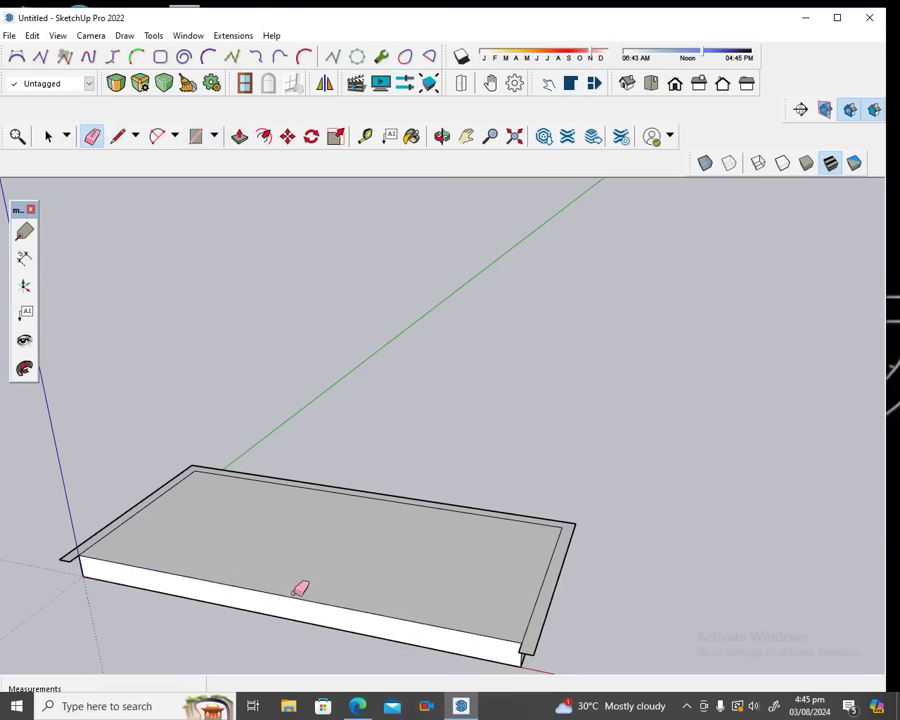
{"action": "scroll", "coordinate": [310, 536], "scroll_direction": "down", "scroll_amount": 1}
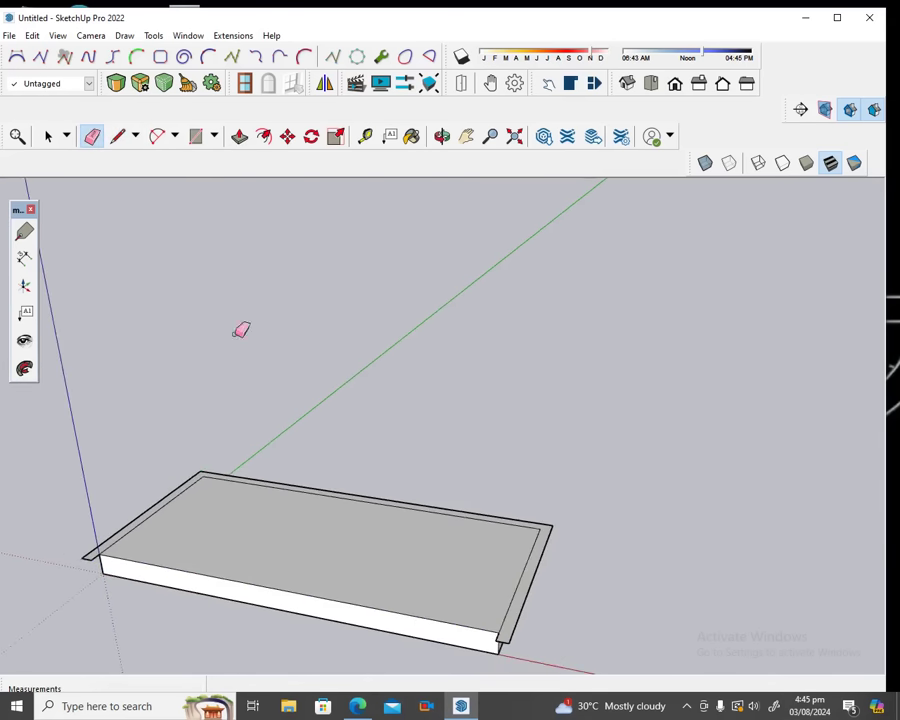
Raise the inner top face 1" above the surrounding rim.
{"action": "left_click", "coordinate": [239, 140]}
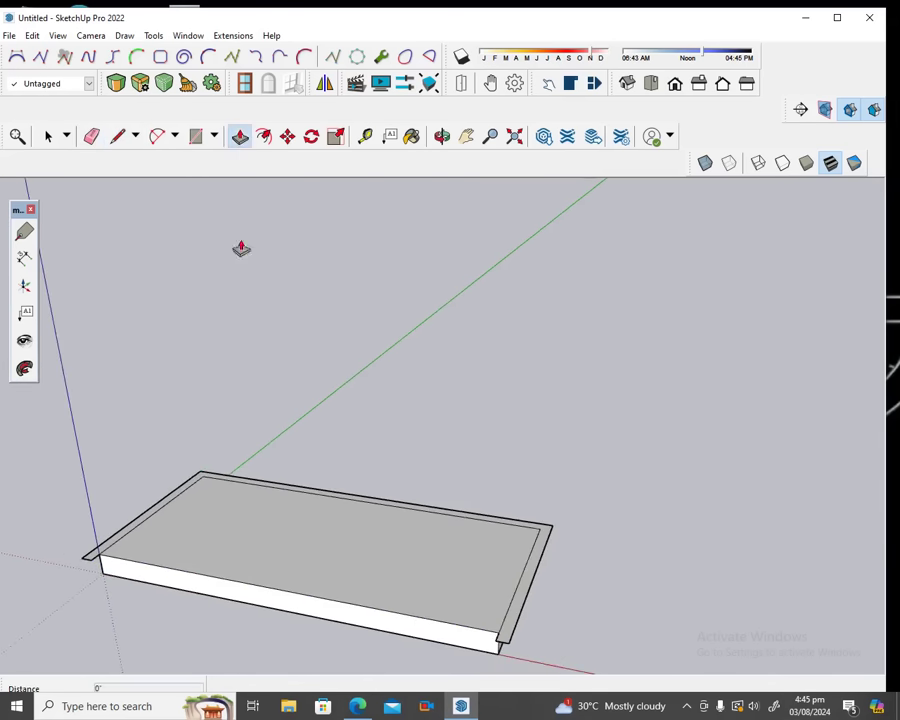
{"action": "left_click", "coordinate": [233, 538]}
{"action": "type", "text": "1"}
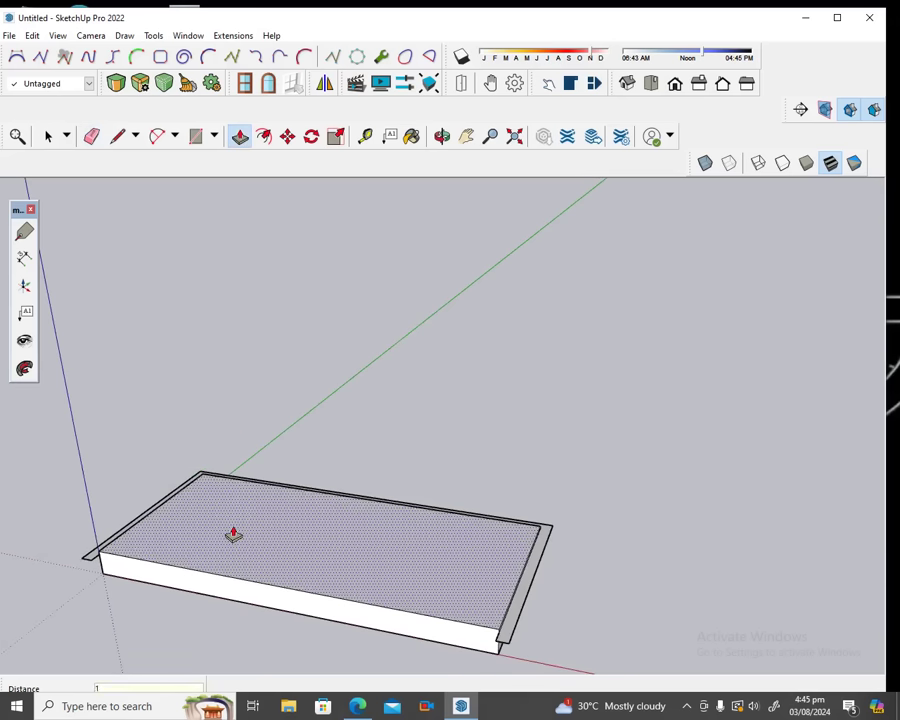
{"action": "key", "text": "Return"}
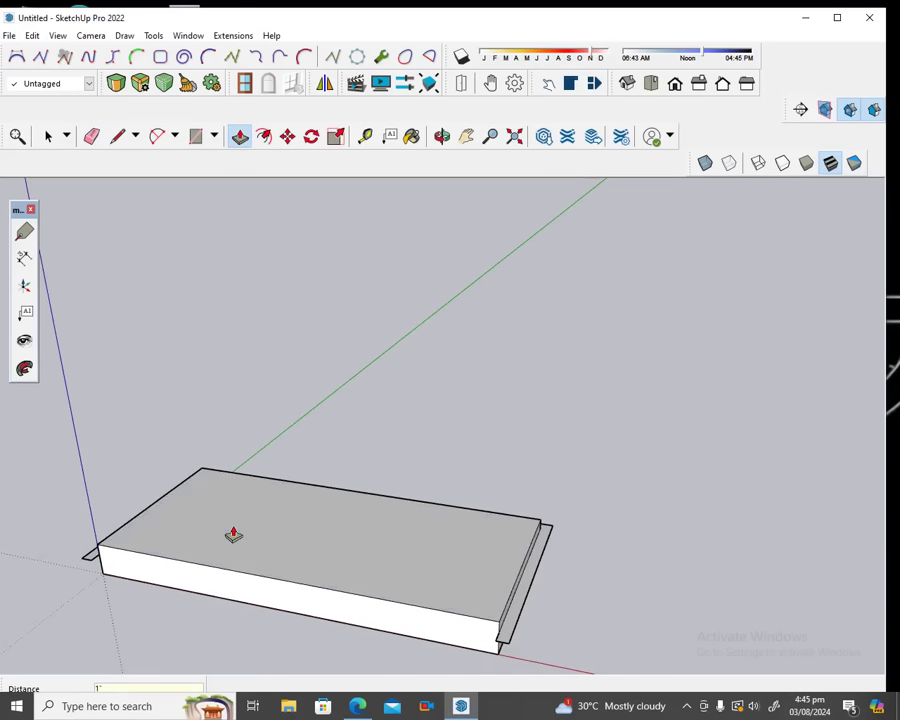
{"action": "left_click", "coordinate": [117, 135]}
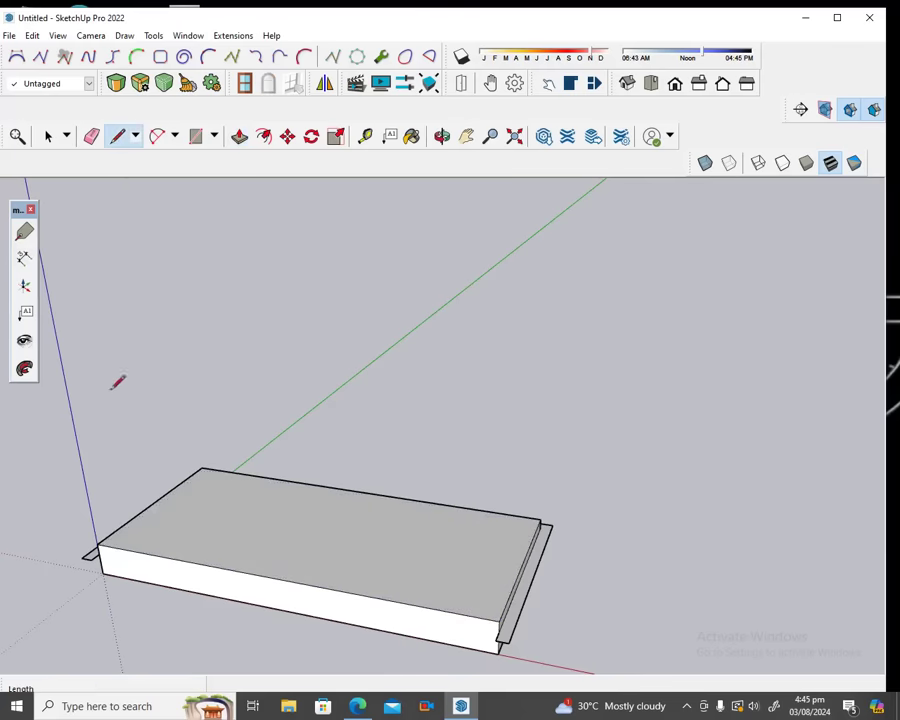
Split the front face with an edge and raise the outer rim about 3' into walls.
{"action": "left_click", "coordinate": [98, 553]}
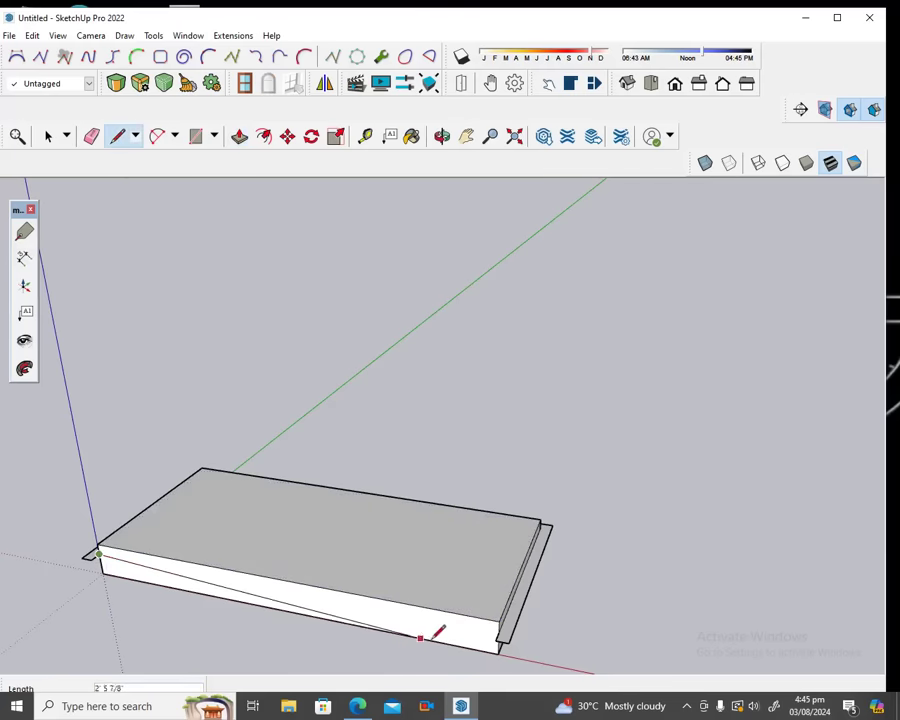
{"action": "left_click", "coordinate": [496, 638]}
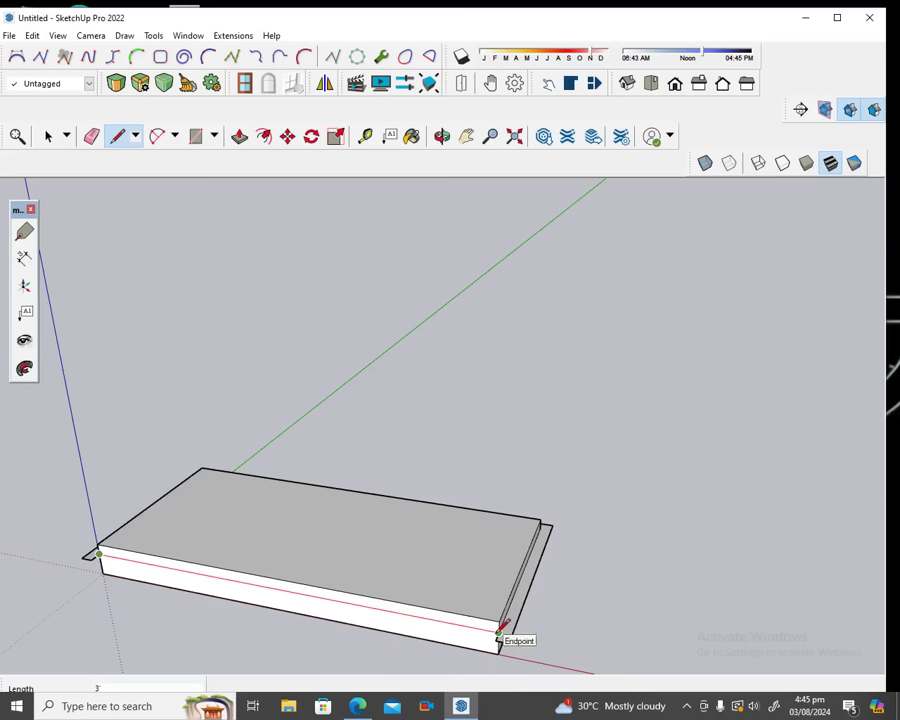
{"action": "left_click", "coordinate": [499, 632]}
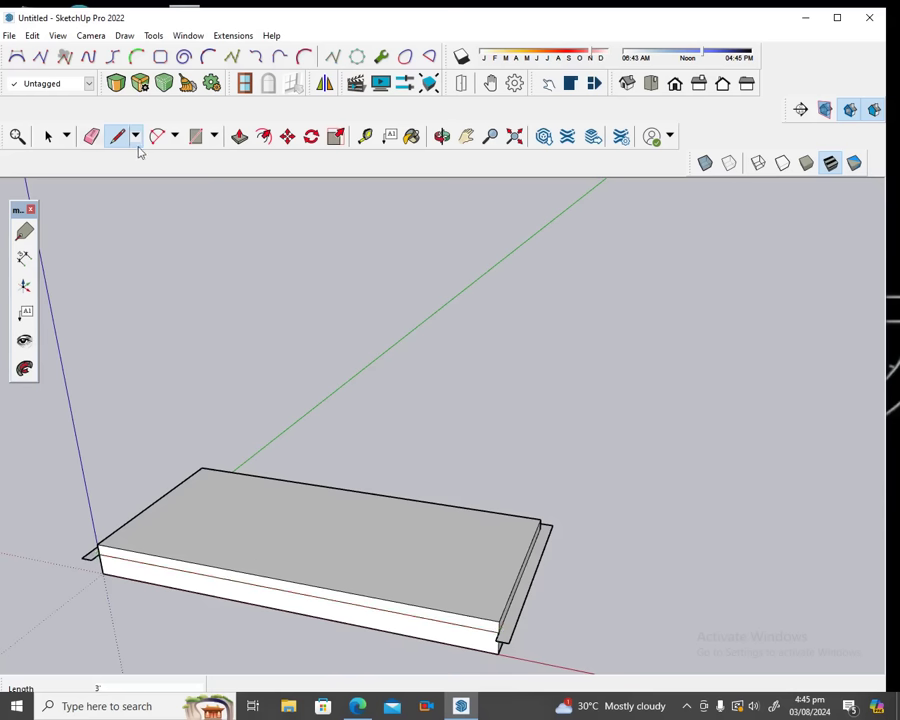
{"action": "left_click", "coordinate": [239, 136]}
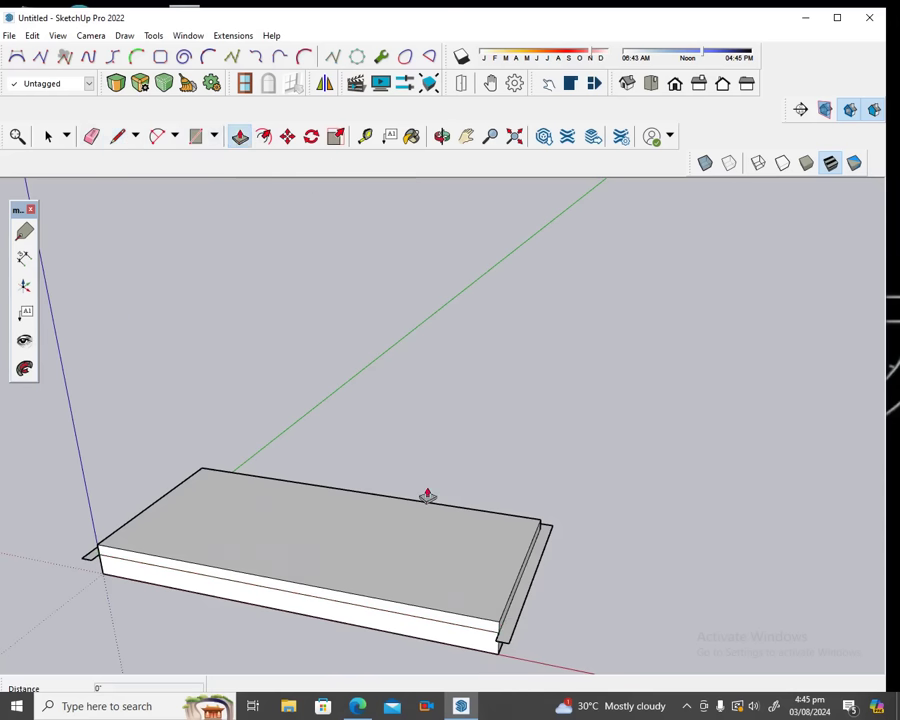
{"action": "left_click", "coordinate": [518, 594]}
{"action": "type", "text": "3"}
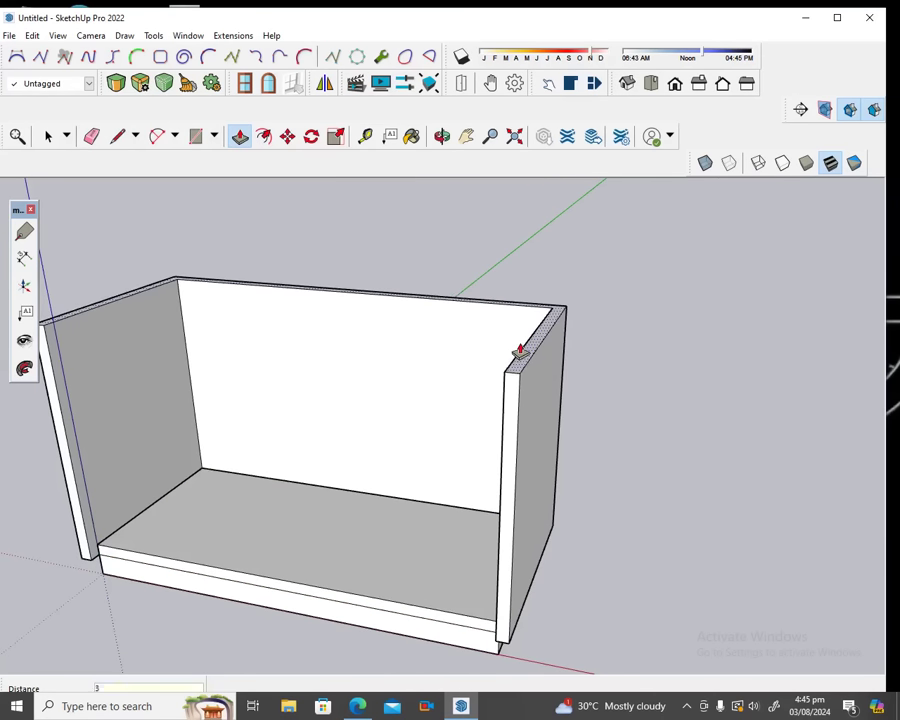
{"action": "key", "text": "Return"}
Zoom out to view the whole carcass and select its bottom face.
{"action": "scroll", "coordinate": [519, 351], "scroll_direction": "down", "scroll_amount": 2}
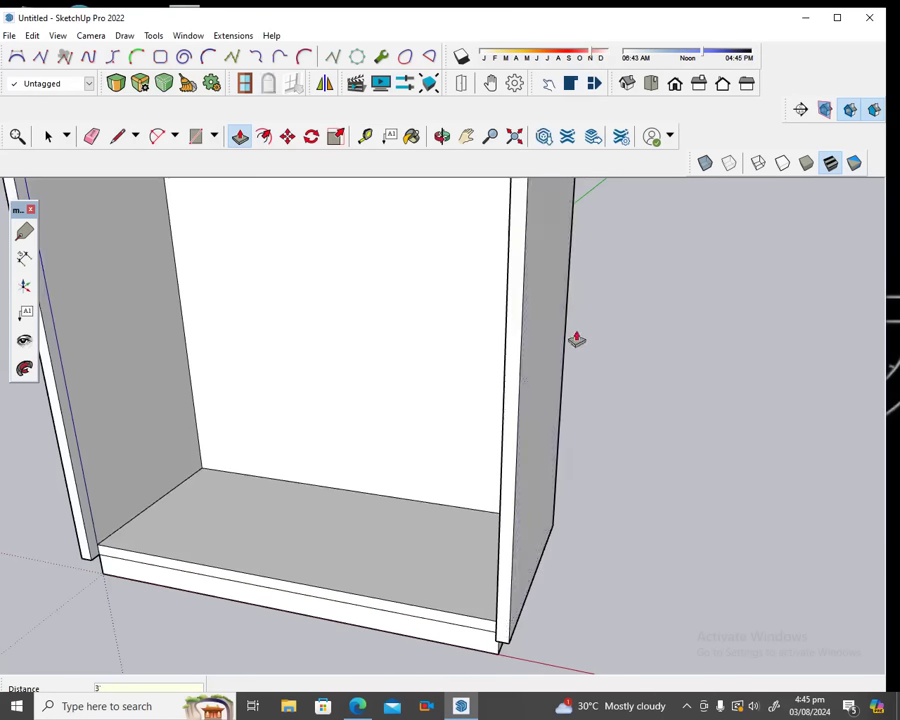
{"action": "scroll", "coordinate": [560, 395], "scroll_direction": "down", "scroll_amount": 2}
{"action": "scroll", "coordinate": [506, 372], "scroll_direction": "down", "scroll_amount": 2}
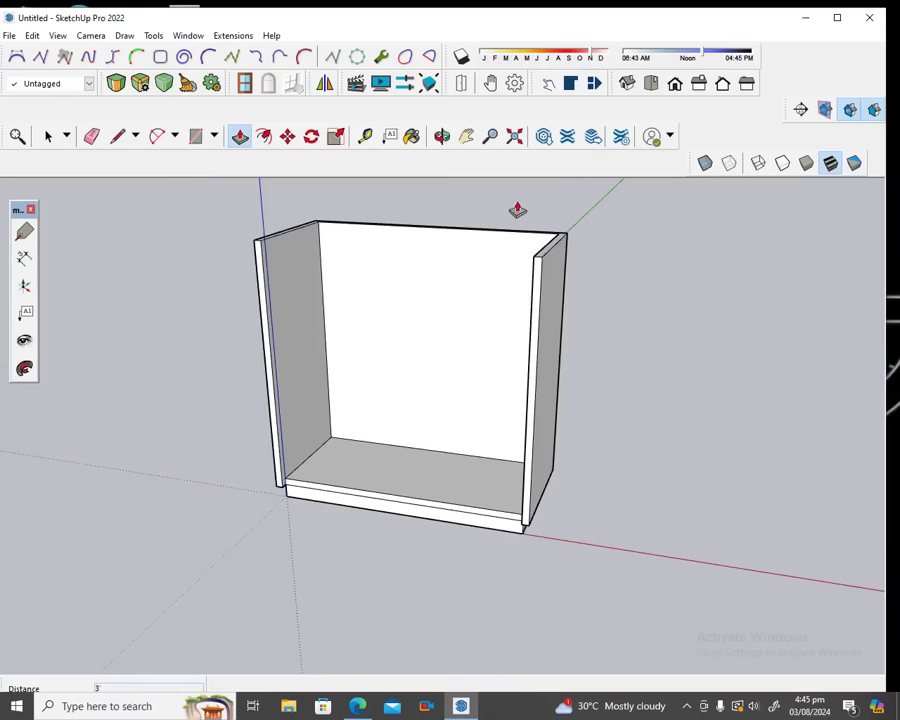
{"action": "scroll", "coordinate": [524, 196], "scroll_direction": "up", "scroll_amount": 1}
{"action": "scroll", "coordinate": [526, 194], "scroll_direction": "up", "scroll_amount": 2}
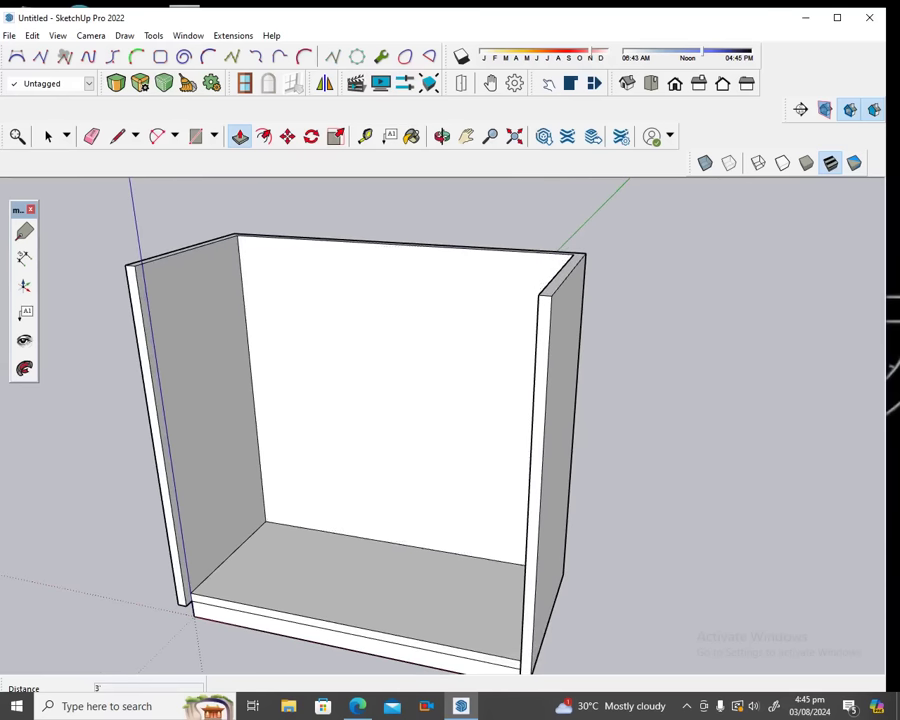
{"action": "key", "text": "space"}
{"action": "left_click", "coordinate": [298, 587]}
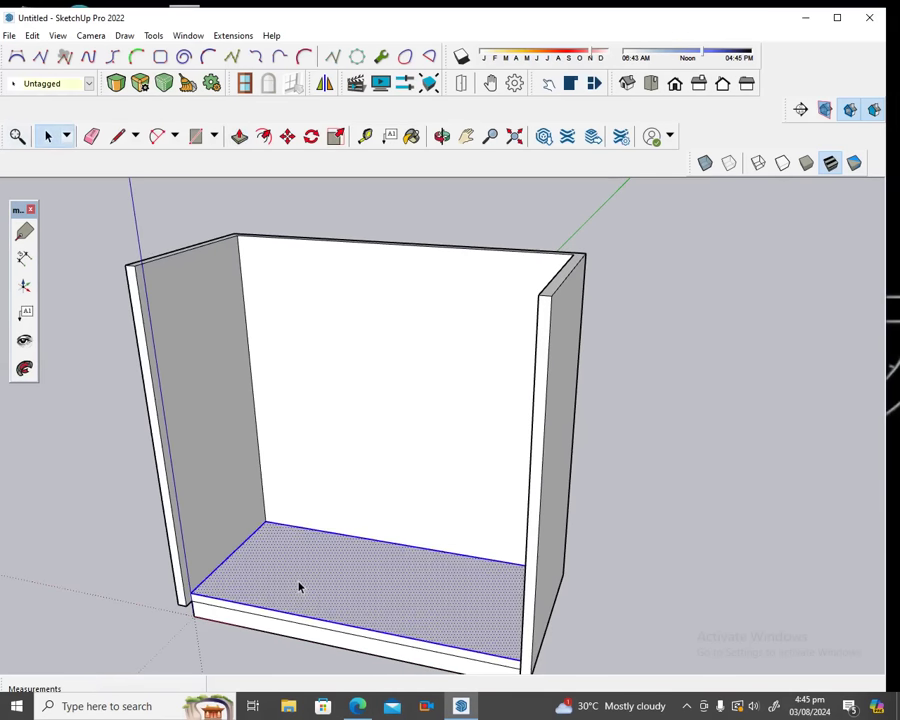
Copy the floor face upward to two shelf heights, the first about 1' 2 5/16" up.
{"action": "left_click", "coordinate": [287, 136]}
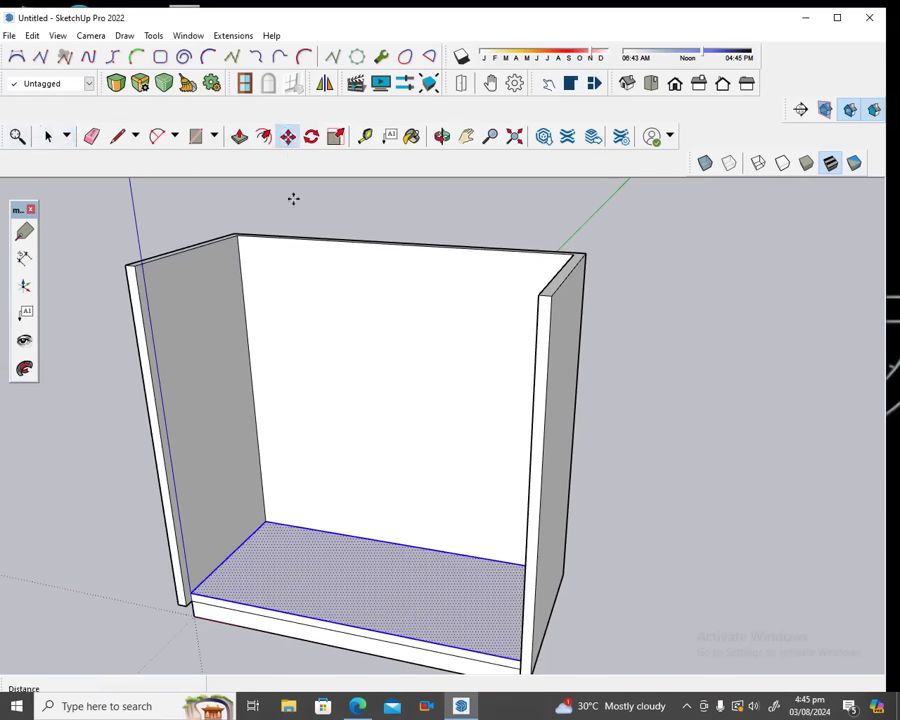
{"action": "left_click", "coordinate": [196, 590]}
{"action": "left_click_drag", "start_coordinate": [196, 590], "coordinate": [180, 520]}
{"action": "type", "text": "8"}
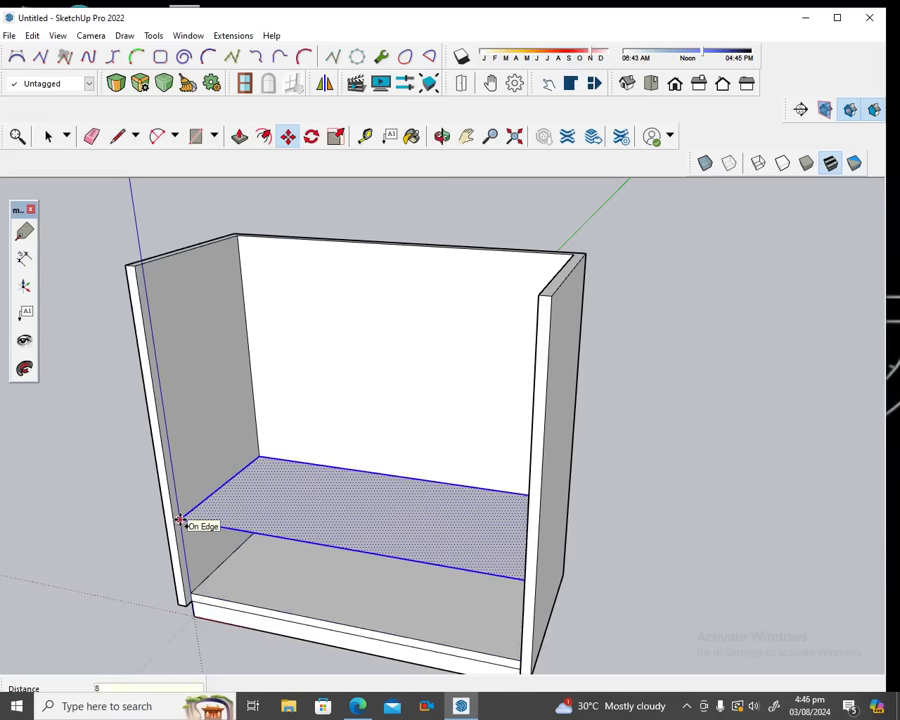
{"action": "key", "text": "Return"}
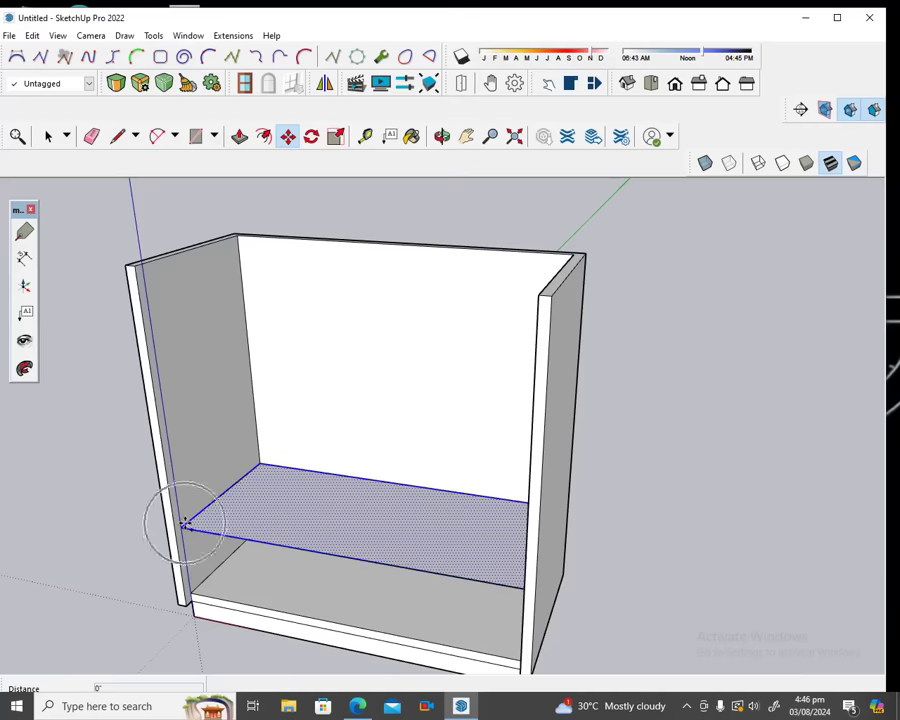
{"action": "left_click", "coordinate": [183, 524]}
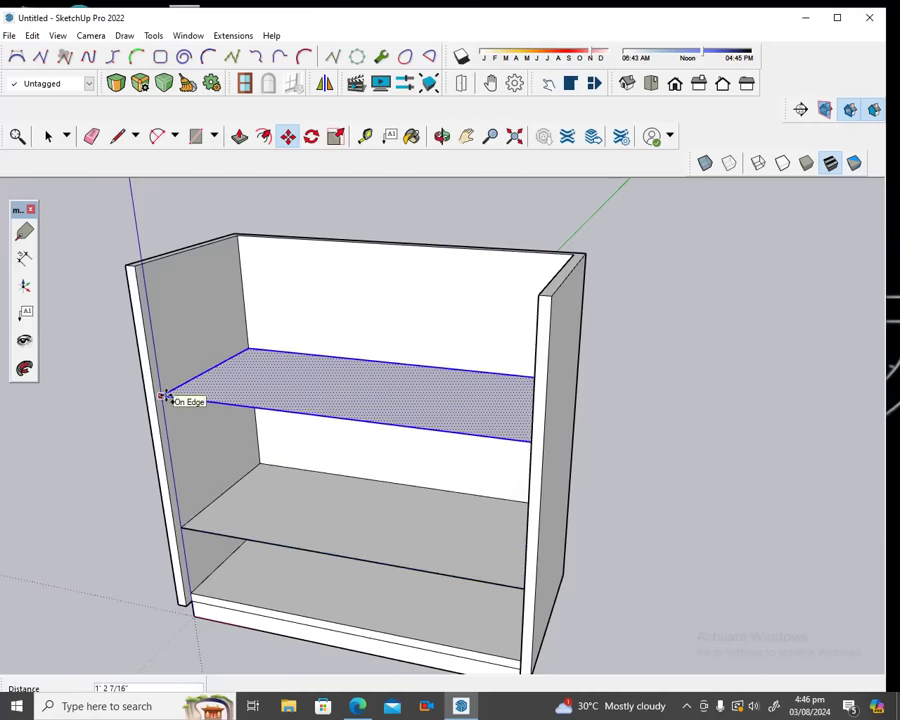
{"action": "left_click", "coordinate": [165, 397]}
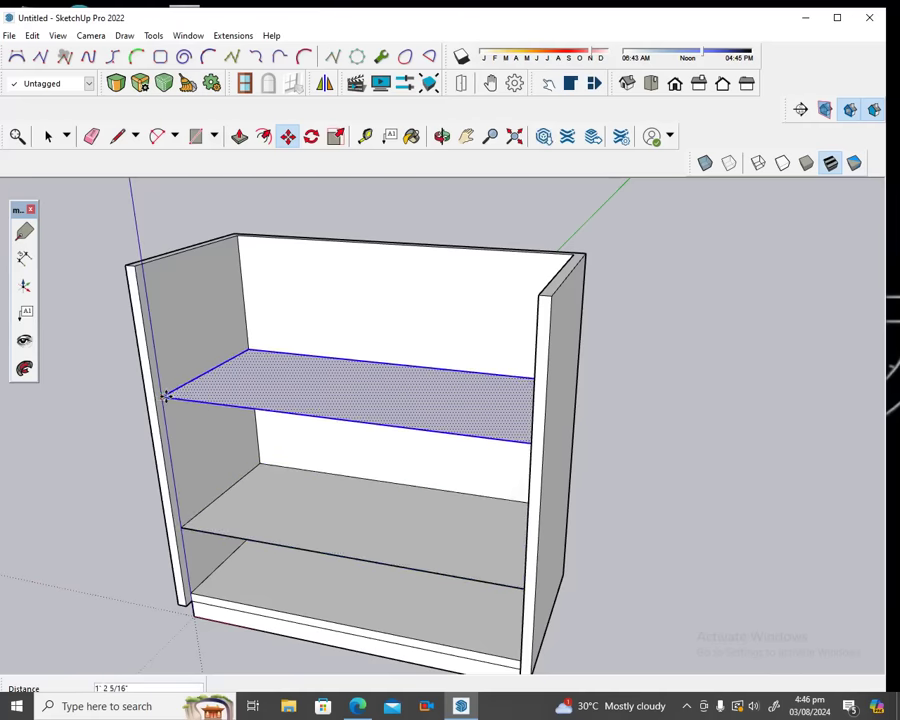
{"action": "left_click", "coordinate": [240, 136]}
Thicken the upper shelf face by 1 inch, cancelling a too-deep middle shelf extrusion.
{"action": "left_click", "coordinate": [267, 390]}
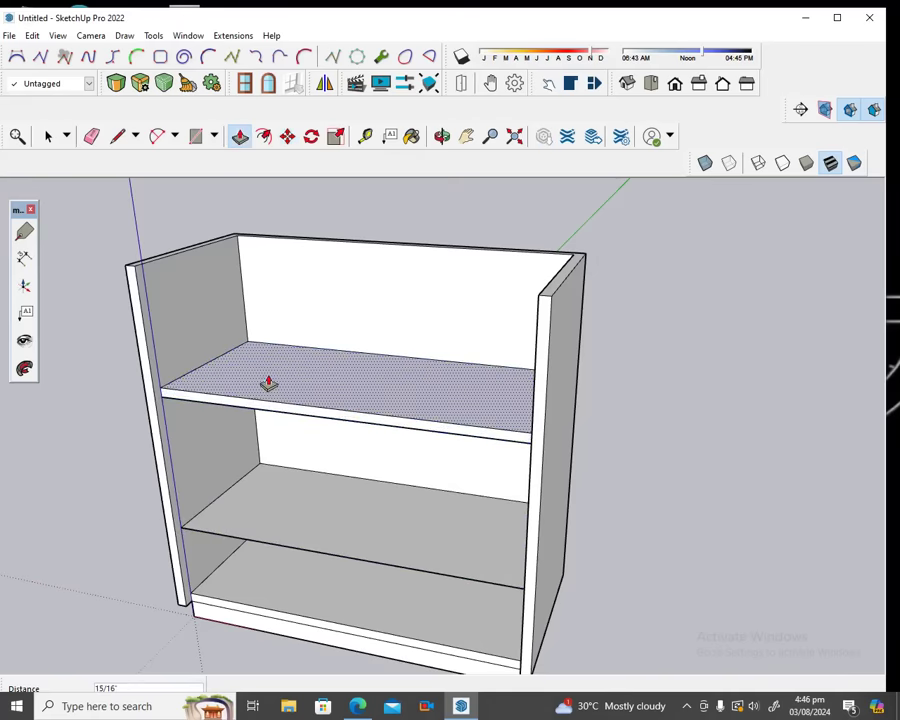
{"action": "type", "text": "1"}
{"action": "key", "text": "Return"}
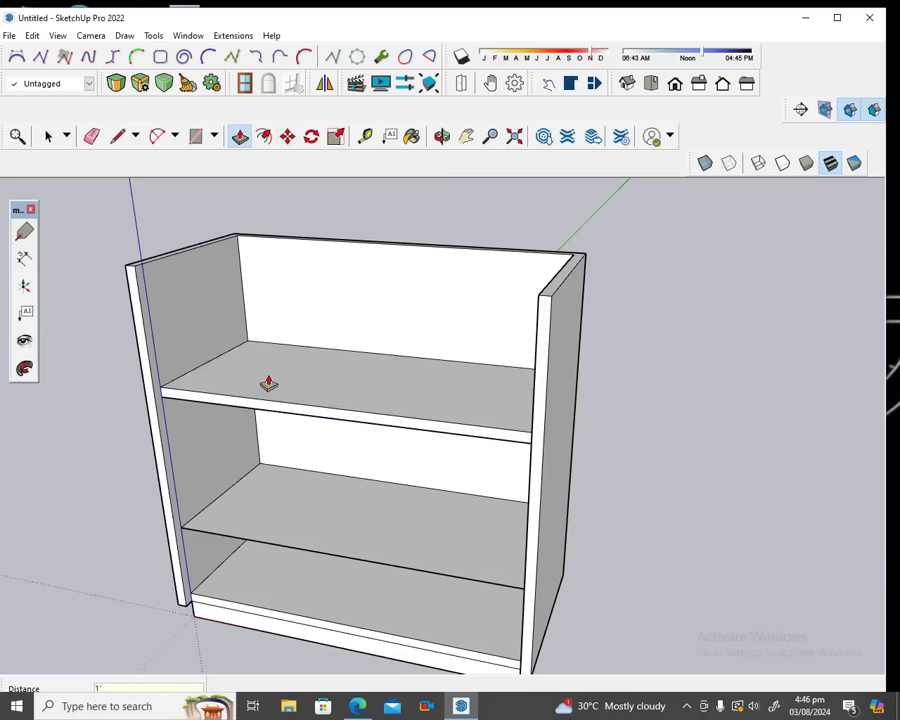
{"action": "left_click", "coordinate": [290, 533]}
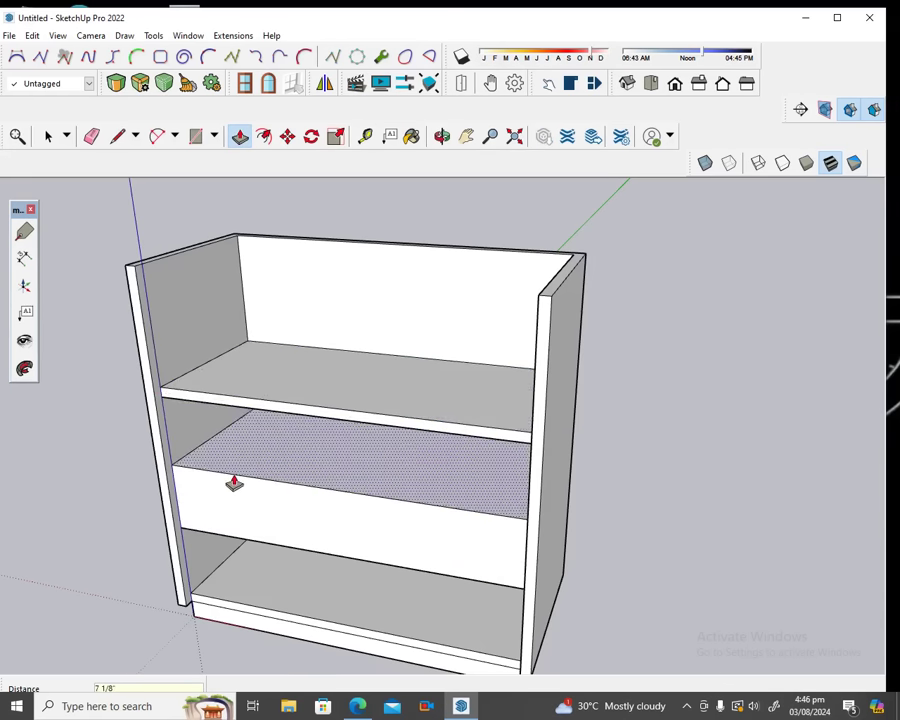
{"action": "key", "text": "Escape"}
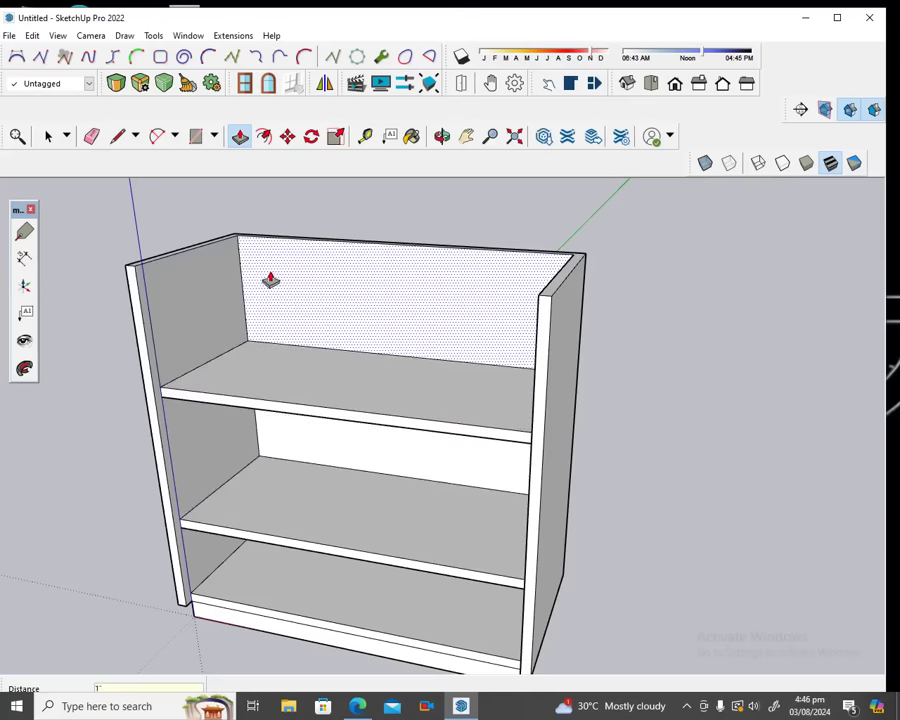
Copy the upper shelf's top face up to the cabinet's top corner.
{"action": "left_click", "coordinate": [47, 136]}
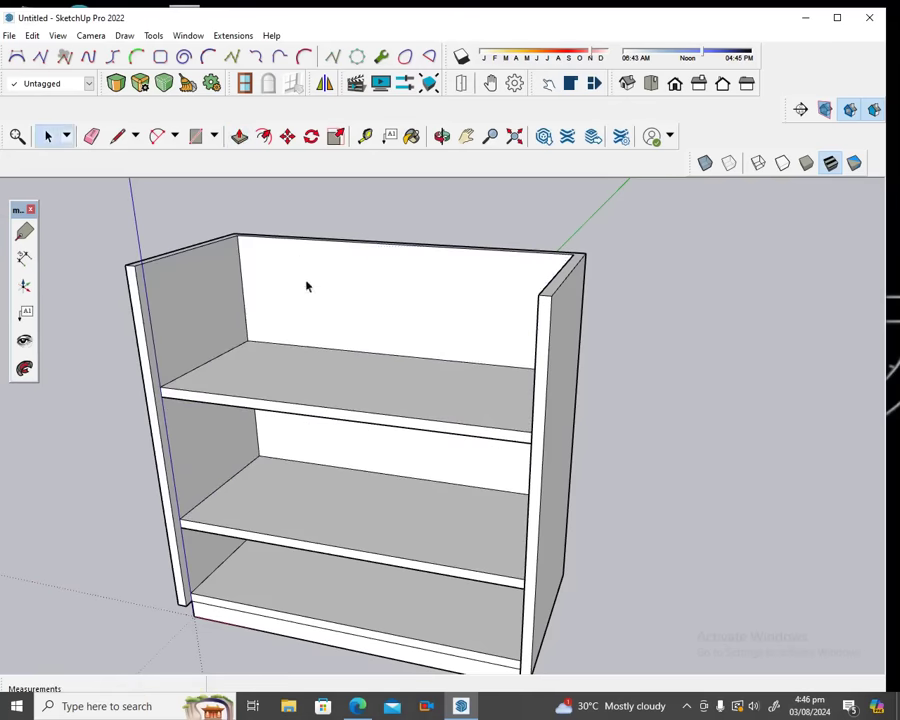
{"action": "double_click", "coordinate": [286, 376]}
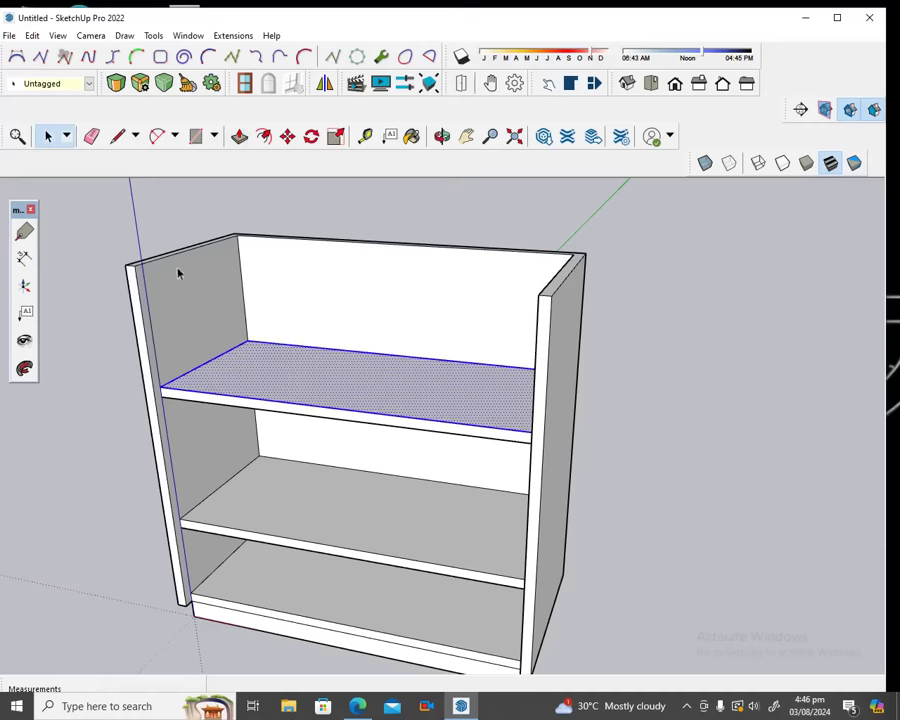
{"action": "left_click", "coordinate": [287, 136]}
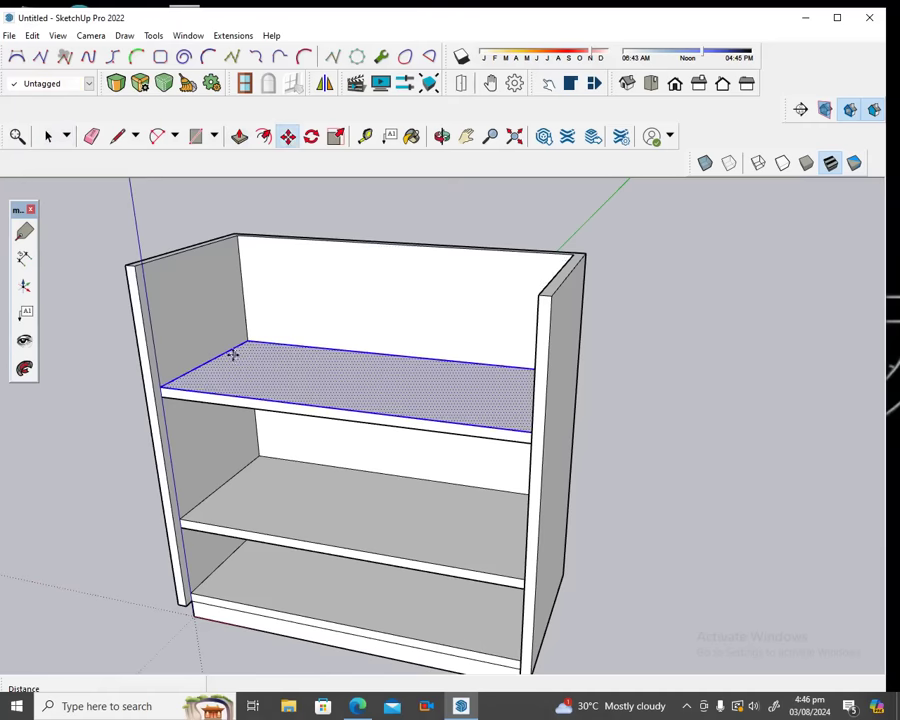
{"action": "left_click", "coordinate": [166, 389]}
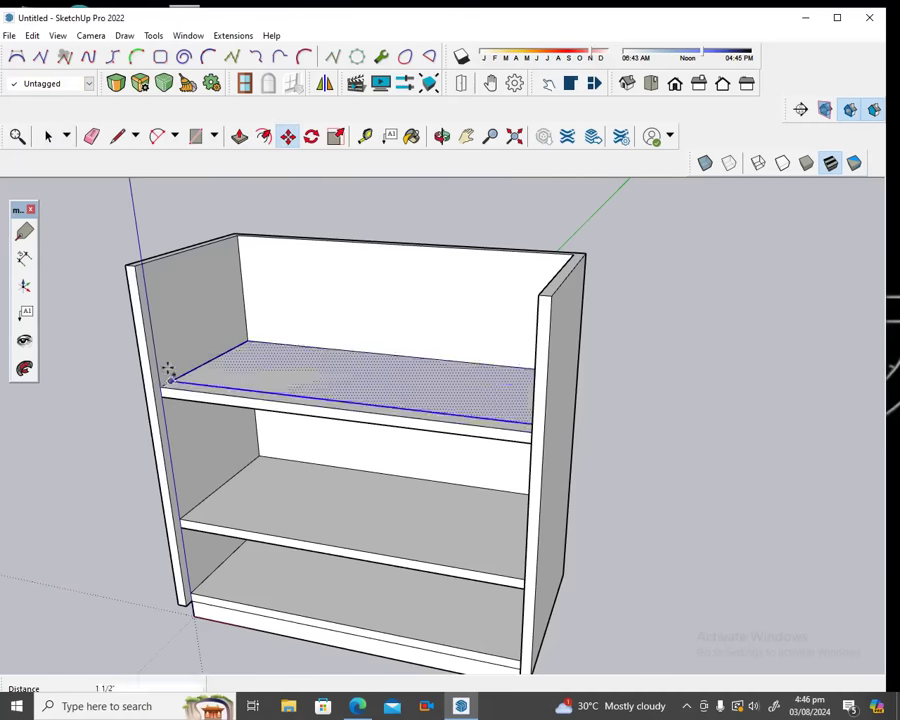
{"action": "left_click", "coordinate": [142, 268]}
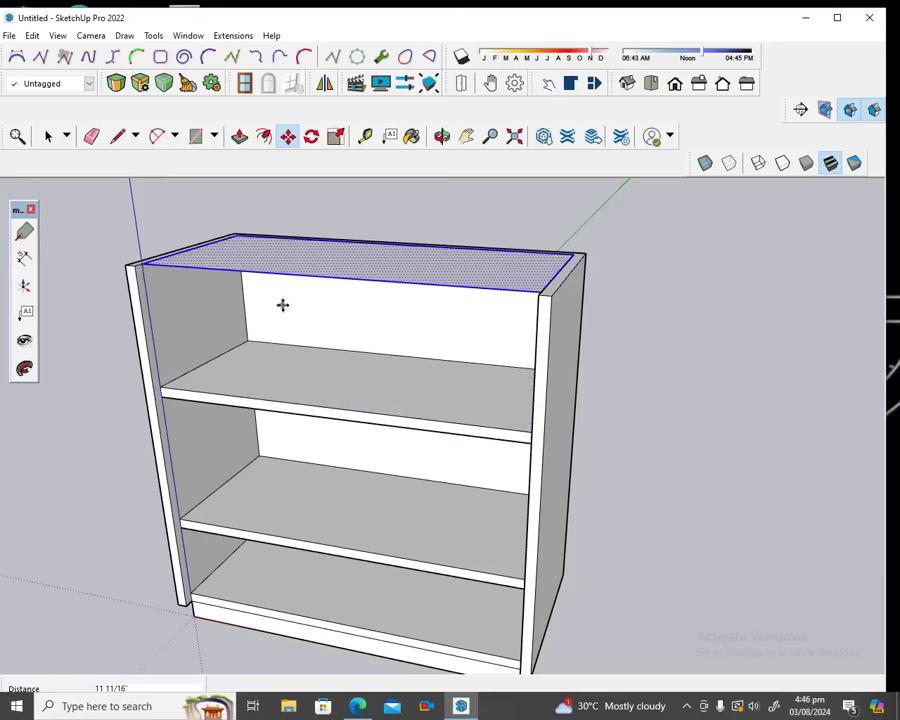
Push the copied top face down into a 1" top panel.
{"action": "left_click", "coordinate": [441, 135]}
{"action": "mouse_move", "coordinate": [414, 231]}
{"action": "left_mouse_down"}
{"action": "mouse_move", "coordinate": [396, 201]}
{"action": "mouse_move", "coordinate": [380, 267]}
{"action": "mouse_move", "coordinate": [374, 203]}
{"action": "left_mouse_up"}
{"action": "left_click_drag", "start_coordinate": [341, 249], "coordinate": [301, 227]}
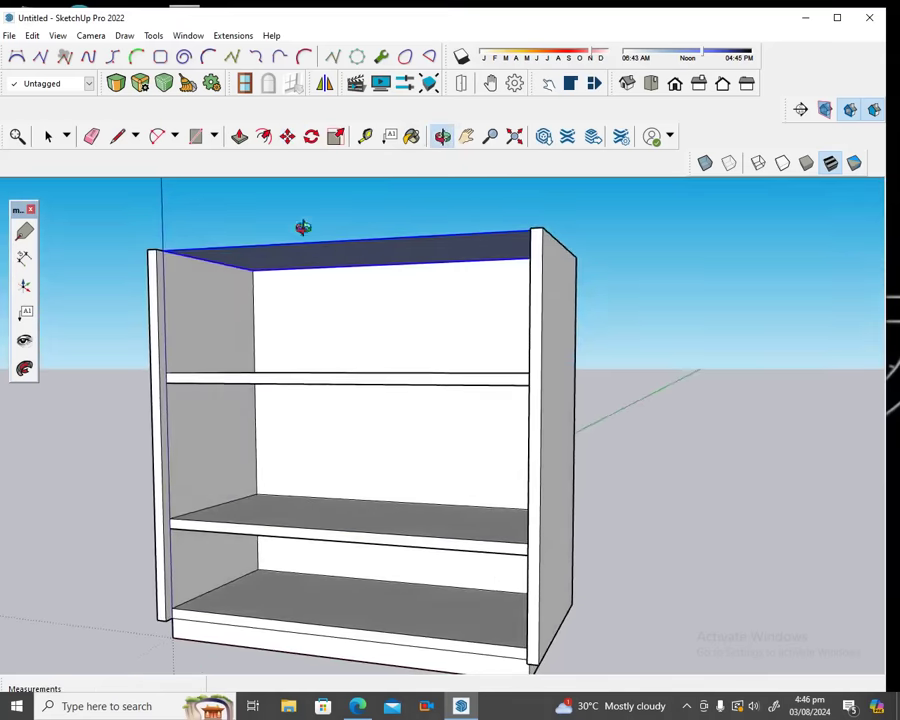
{"action": "left_click", "coordinate": [239, 136]}
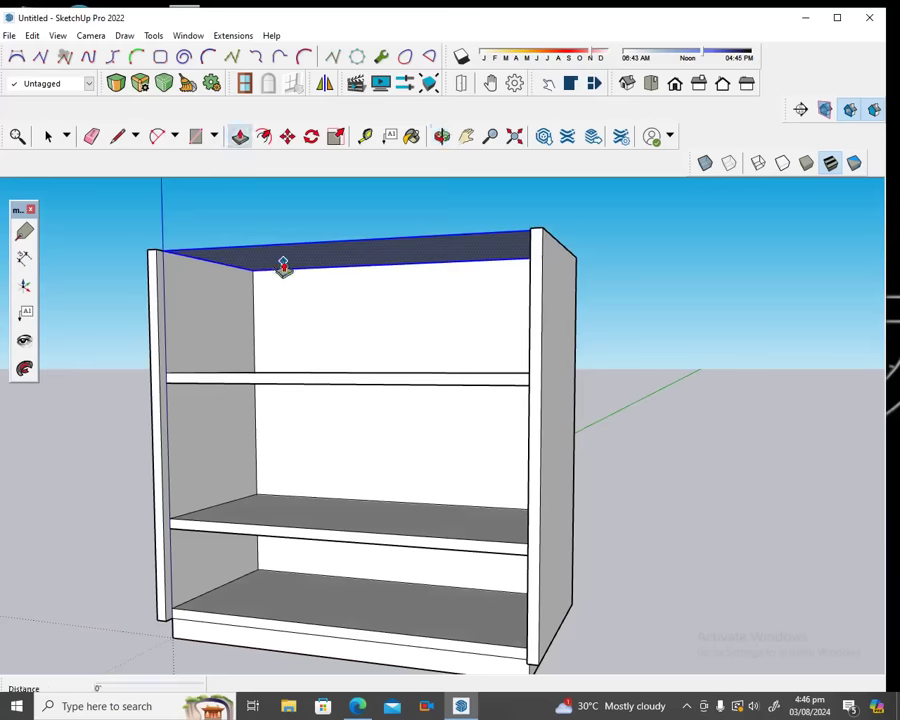
{"action": "left_click", "coordinate": [283, 265]}
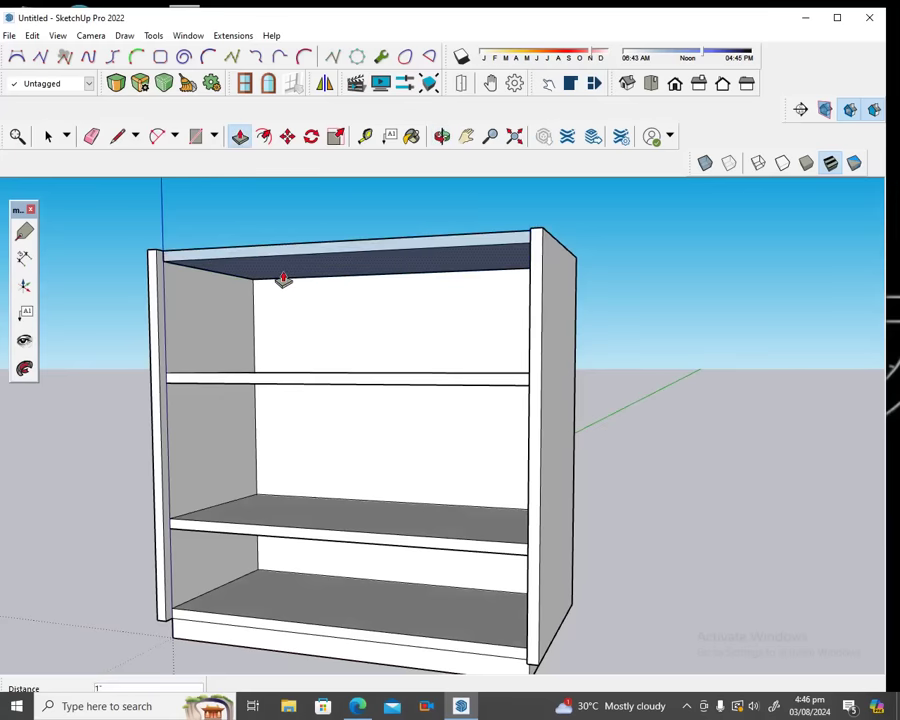
{"action": "left_click", "coordinate": [283, 280]}
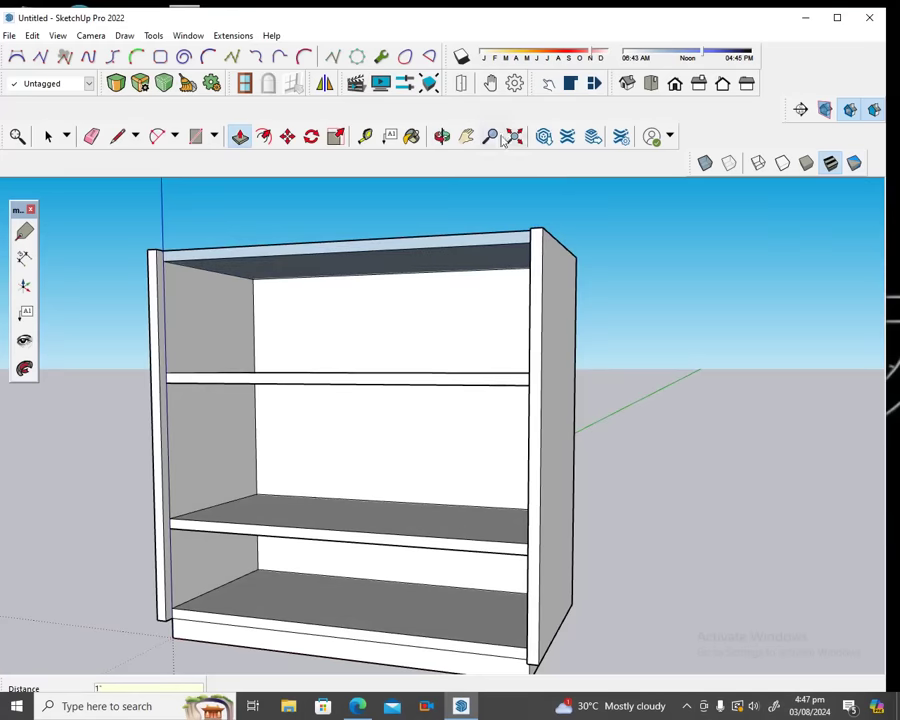
{"action": "left_click", "coordinate": [442, 136]}
{"action": "mouse_move", "coordinate": [488, 259]}
{"action": "left_mouse_down"}
{"action": "mouse_move", "coordinate": [546, 377]}
{"action": "mouse_move", "coordinate": [528, 416]}
{"action": "left_mouse_up"}
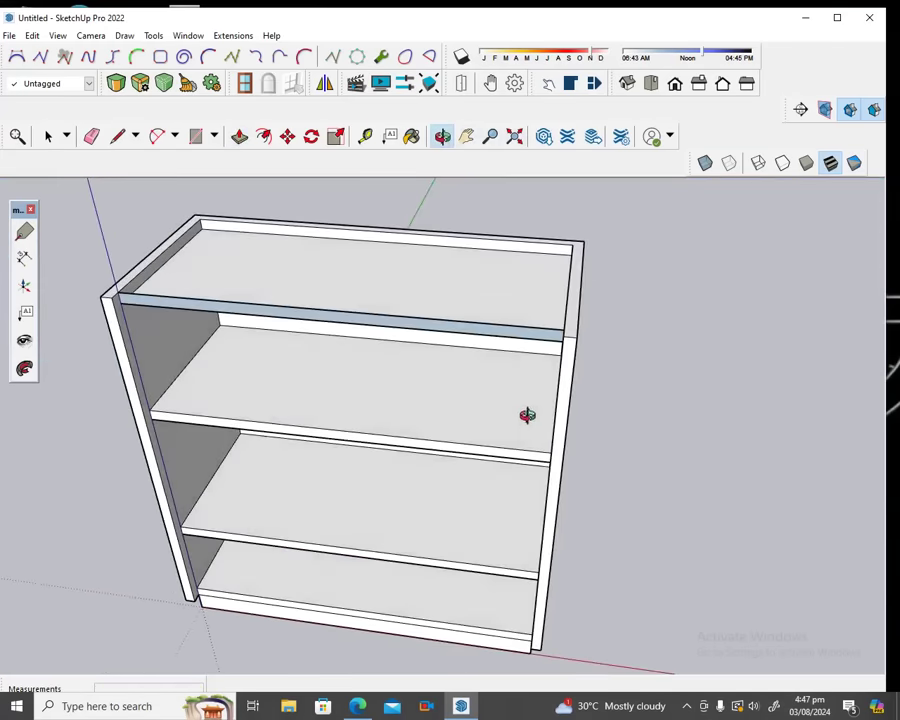
Draw a rectangle from the top front-left corner to the back-right corner.
{"action": "left_click", "coordinate": [196, 136]}
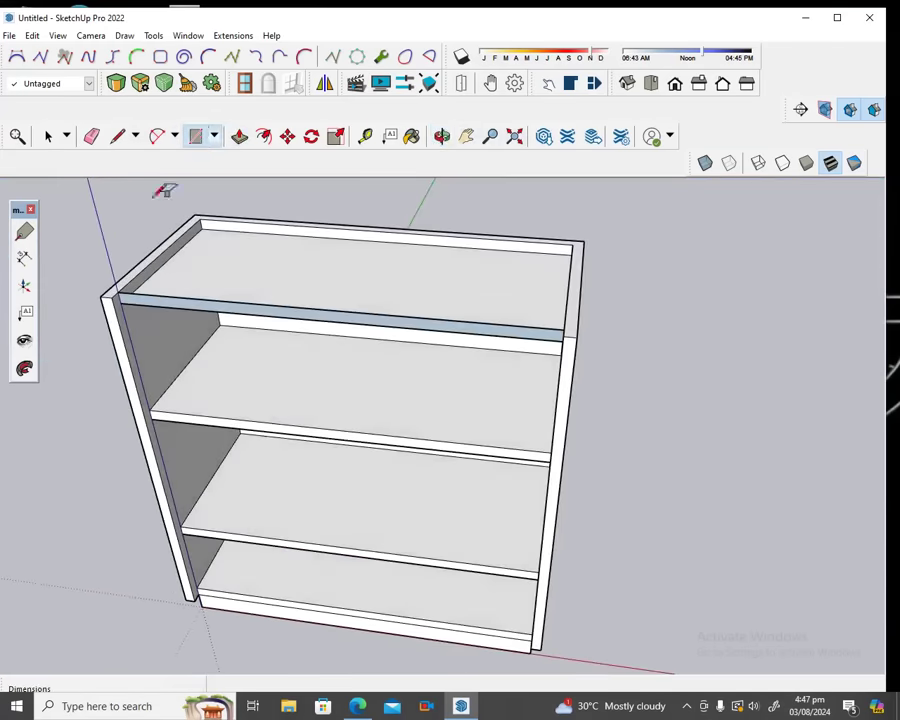
{"action": "left_click", "coordinate": [116, 292]}
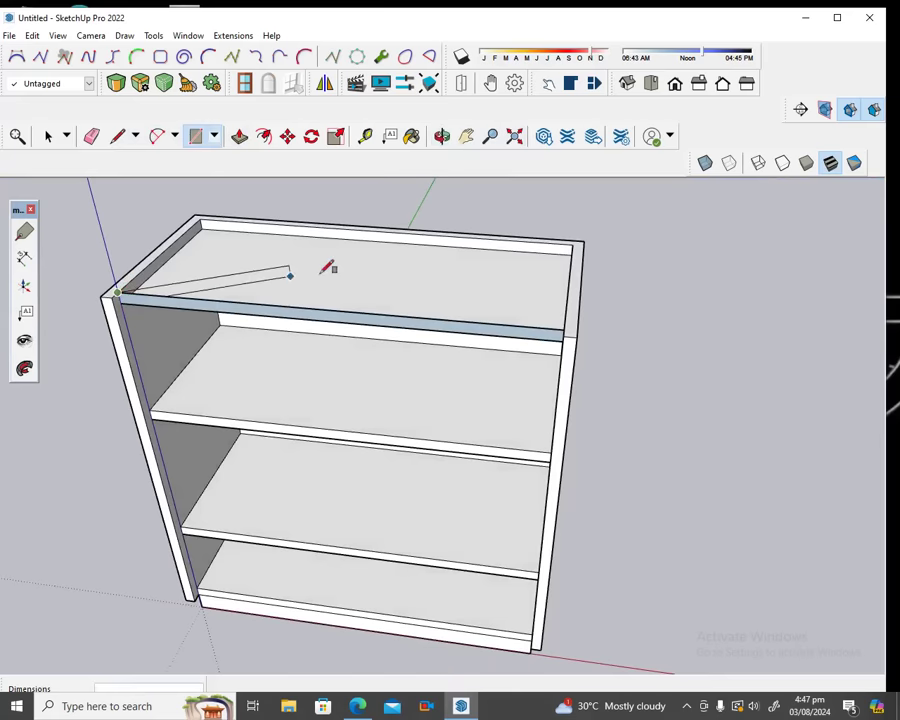
{"action": "left_click", "coordinate": [582, 241]}
{"action": "middle_click_drag", "start_coordinate": [417, 200], "coordinate": [422, 200]}
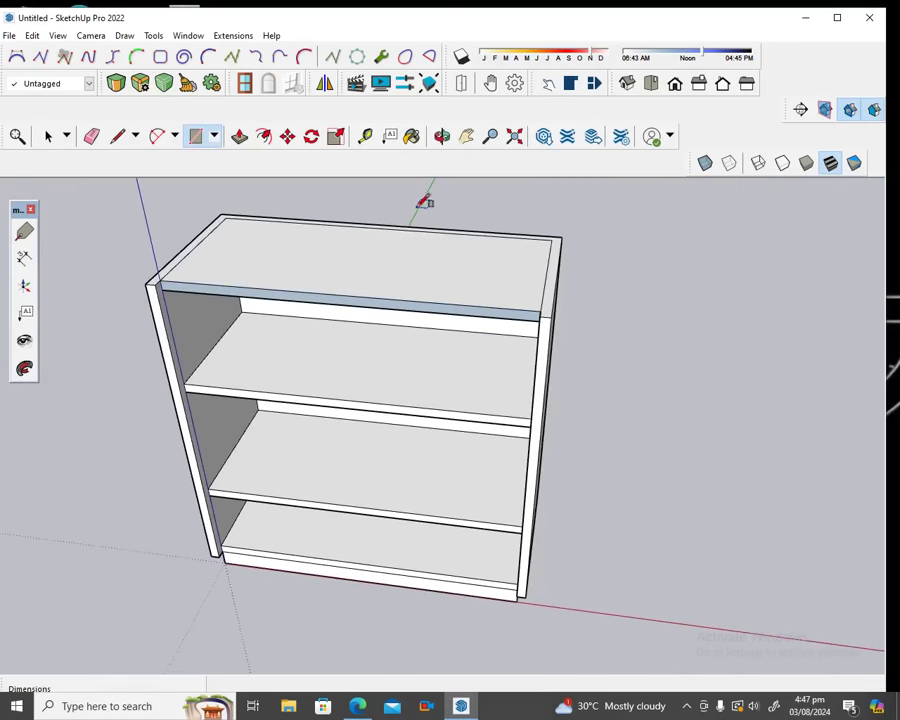
Reverse the top panel's front strip face so it faces outward.
{"action": "left_click", "coordinate": [47, 135]}
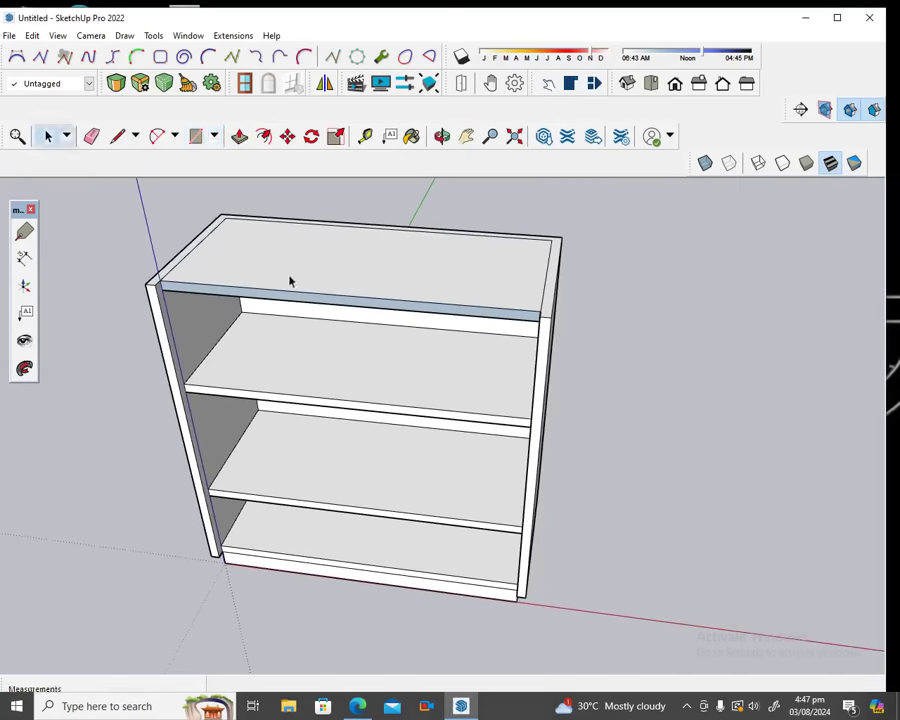
{"action": "left_click", "coordinate": [307, 302]}
{"action": "right_click", "coordinate": [307, 302]}
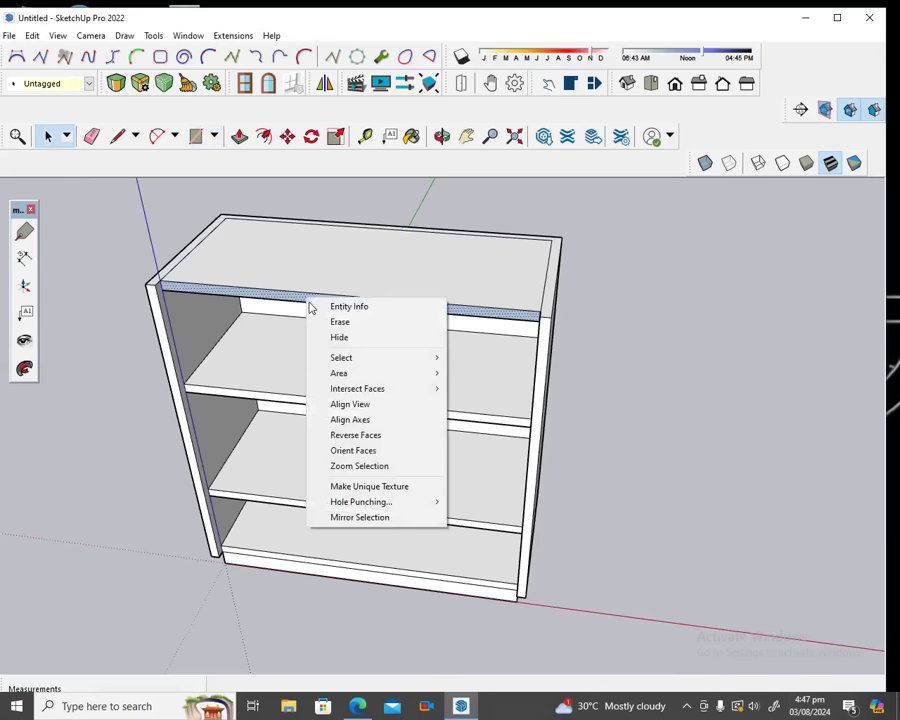
{"action": "left_click", "coordinate": [377, 437]}
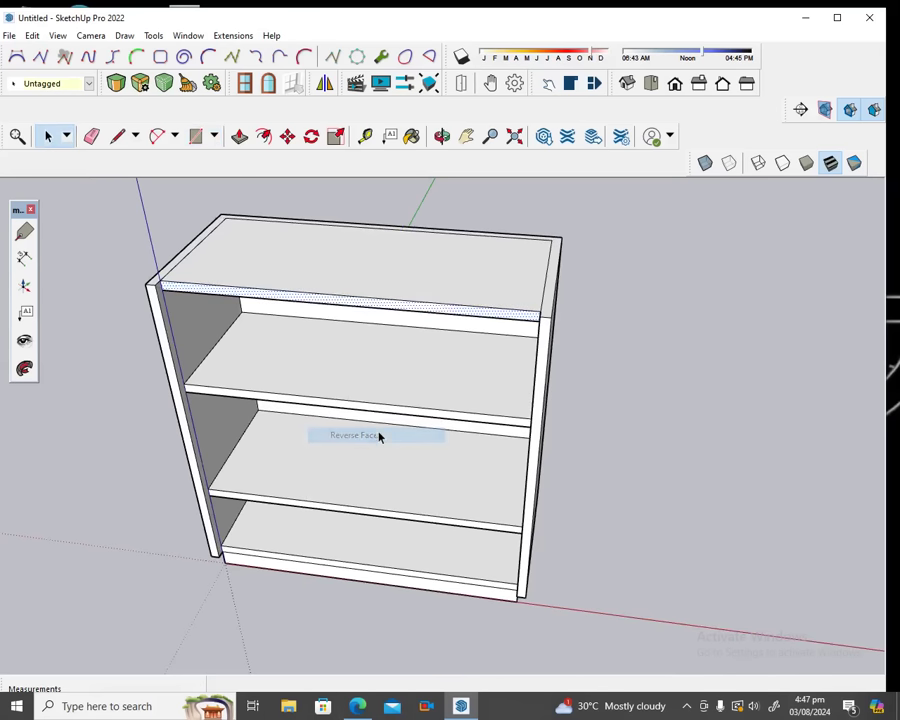
{"action": "left_click", "coordinate": [441, 135]}
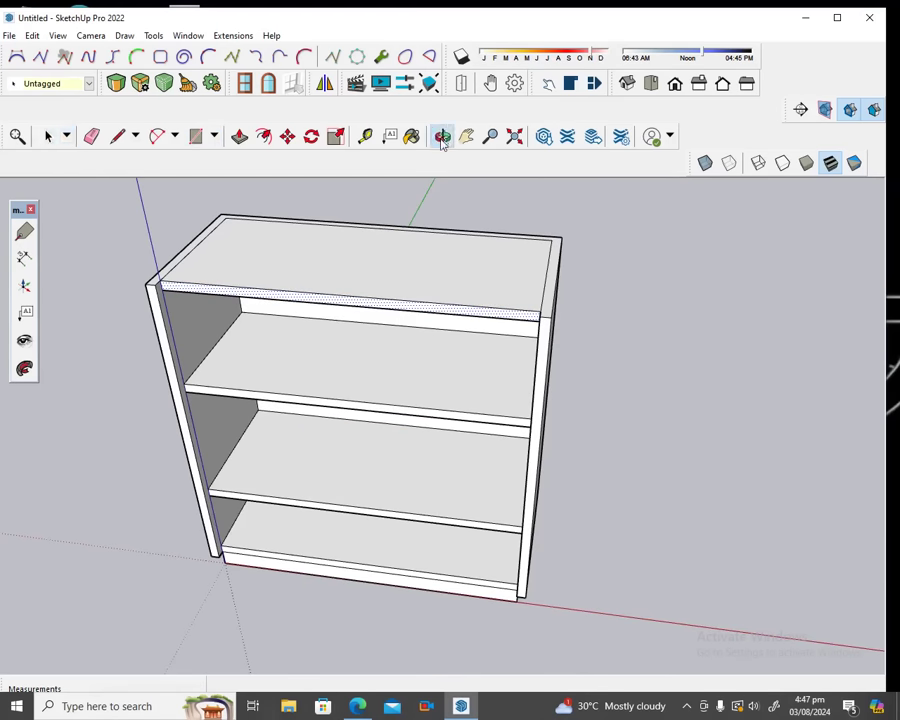
{"action": "mouse_move", "coordinate": [470, 364]}
{"action": "left_mouse_down"}
{"action": "mouse_move", "coordinate": [476, 275]}
{"action": "mouse_move", "coordinate": [488, 251]}
{"action": "mouse_move", "coordinate": [476, 398]}
{"action": "mouse_move", "coordinate": [496, 374]}
{"action": "left_mouse_up"}
Box-select the entire bookcase, make it one group, then deselect it.
{"action": "left_click", "coordinate": [47, 135]}
{"action": "left_click_drag", "start_coordinate": [209, 302], "coordinate": [641, 600]}
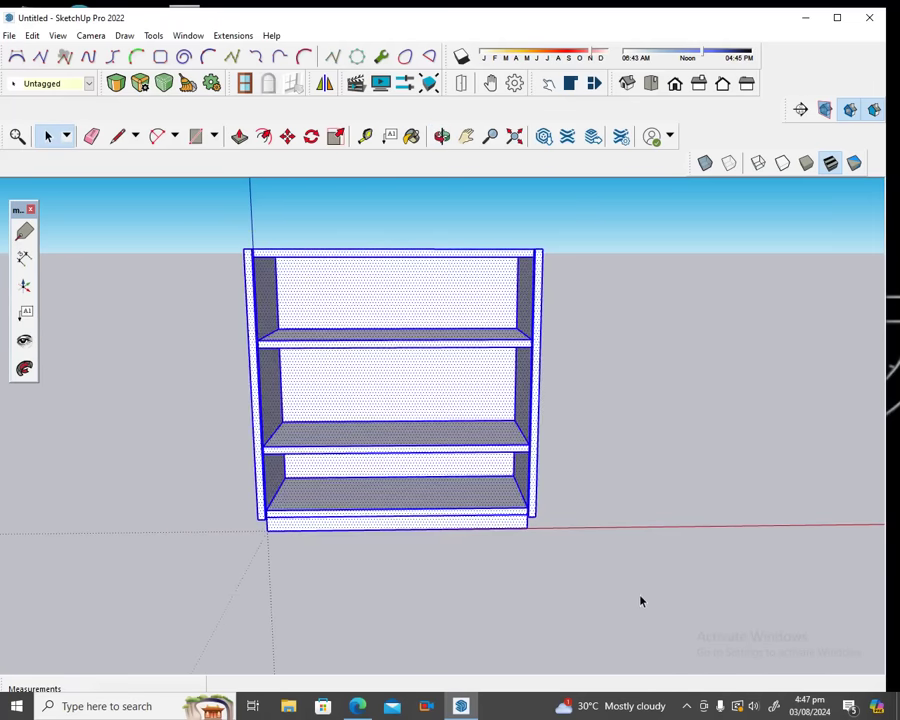
{"action": "right_click", "coordinate": [387, 311]}
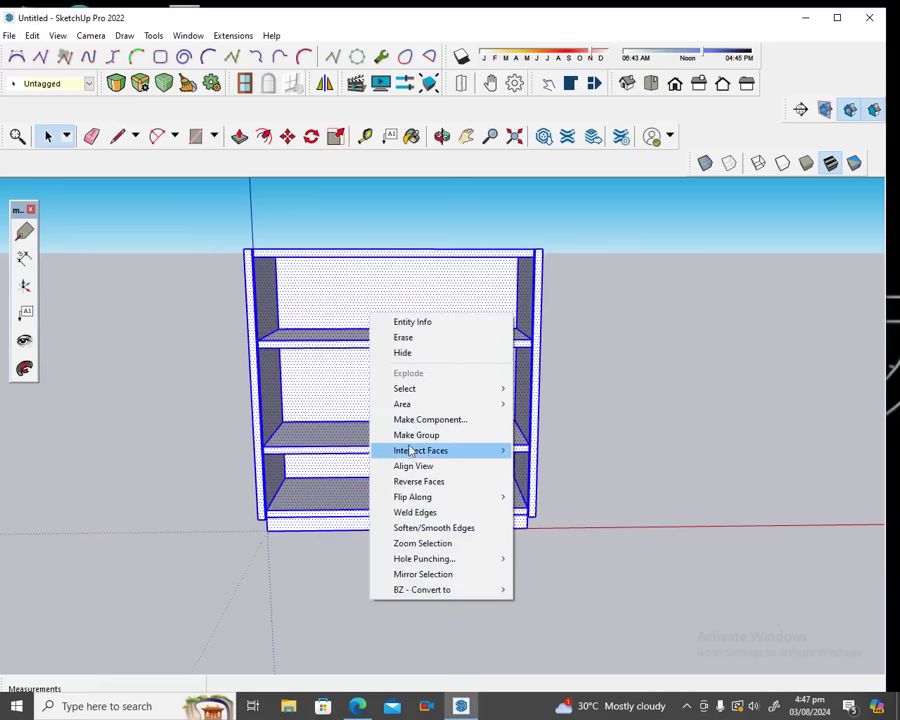
{"action": "left_click", "coordinate": [409, 433]}
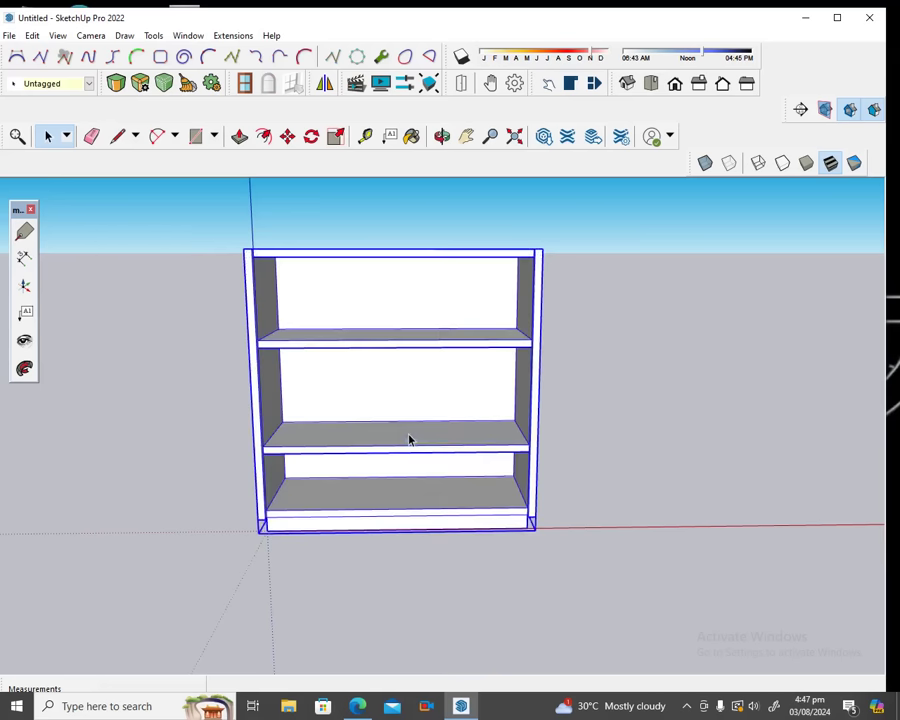
{"action": "left_click", "coordinate": [654, 363]}
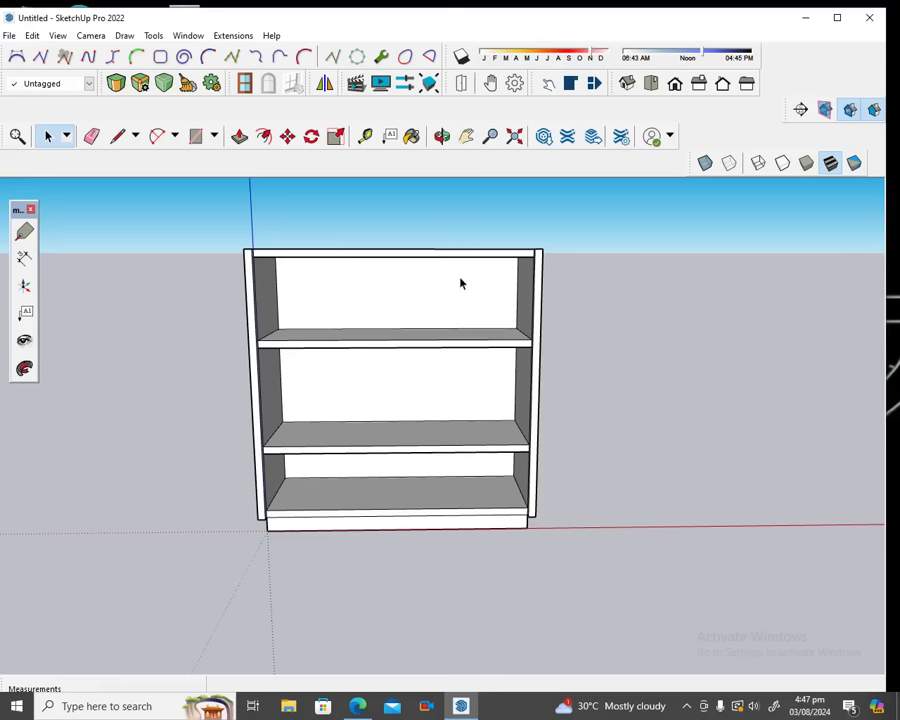
Orbit and zoom to a close frontal view of the lower shelf's front-left edge.
{"action": "left_click", "coordinate": [441, 136]}
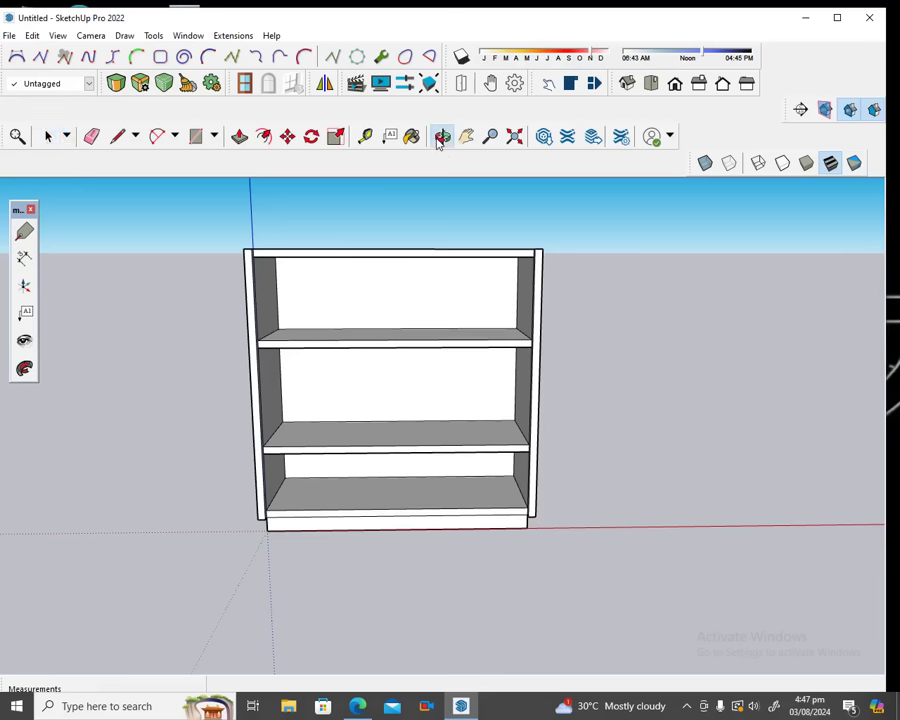
{"action": "mouse_move", "coordinate": [473, 300]}
{"action": "left_mouse_down"}
{"action": "mouse_move", "coordinate": [221, 371]}
{"action": "mouse_move", "coordinate": [245, 436]}
{"action": "mouse_move", "coordinate": [261, 347]}
{"action": "left_mouse_up"}
{"action": "scroll", "coordinate": [285, 220], "scroll_direction": "up", "scroll_amount": 3}
{"action": "scroll", "coordinate": [288, 245], "scroll_direction": "up", "scroll_amount": 2}
{"action": "mouse_move", "coordinate": [283, 256]}
{"action": "left_mouse_down"}
{"action": "mouse_move", "coordinate": [286, 270]}
{"action": "mouse_move", "coordinate": [301, 264]}
{"action": "mouse_move", "coordinate": [315, 235]}
{"action": "mouse_move", "coordinate": [319, 307]}
{"action": "mouse_move", "coordinate": [337, 305]}
{"action": "mouse_move", "coordinate": [349, 277]}
{"action": "mouse_move", "coordinate": [400, 410]}
{"action": "mouse_move", "coordinate": [431, 345]}
{"action": "mouse_move", "coordinate": [324, 371]}
{"action": "left_mouse_up"}
{"action": "scroll", "coordinate": [345, 258], "scroll_direction": "down", "scroll_amount": 4}
{"action": "scroll", "coordinate": [324, 371], "scroll_direction": "up", "scroll_amount": 2}
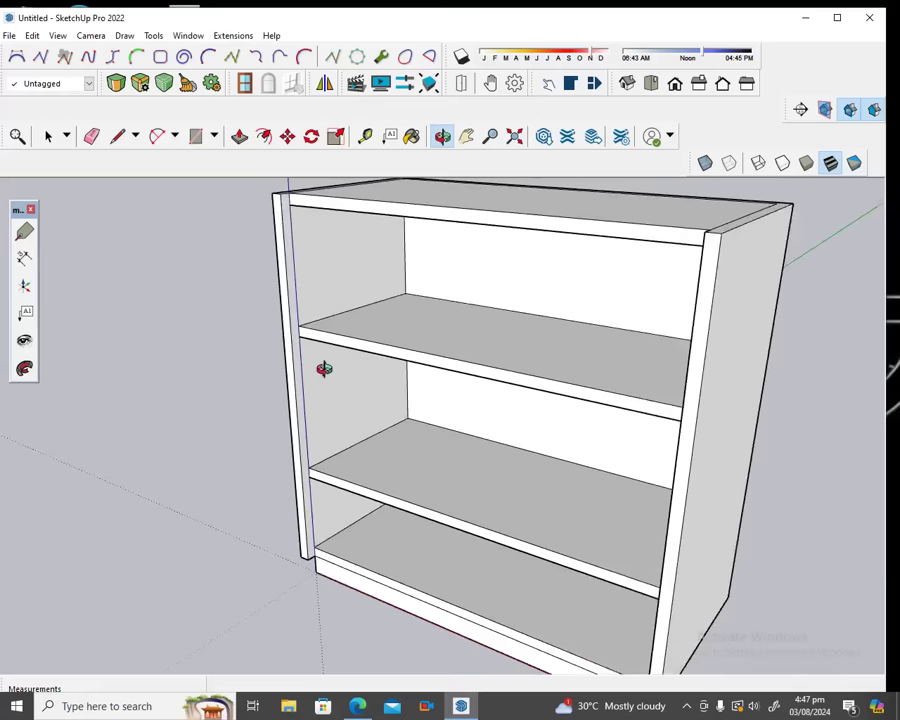
{"action": "mouse_move", "coordinate": [333, 378]}
{"action": "left_mouse_down"}
{"action": "mouse_move", "coordinate": [360, 422]}
{"action": "mouse_move", "coordinate": [368, 400]}
{"action": "left_mouse_up"}
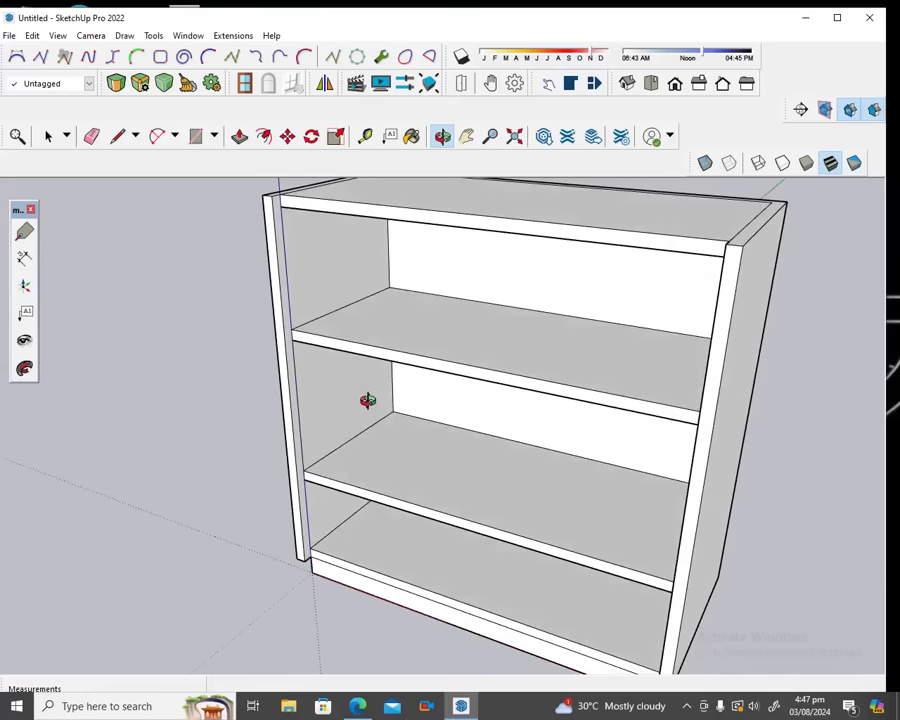
{"action": "left_click_drag", "start_coordinate": [368, 400], "coordinate": [370, 358]}
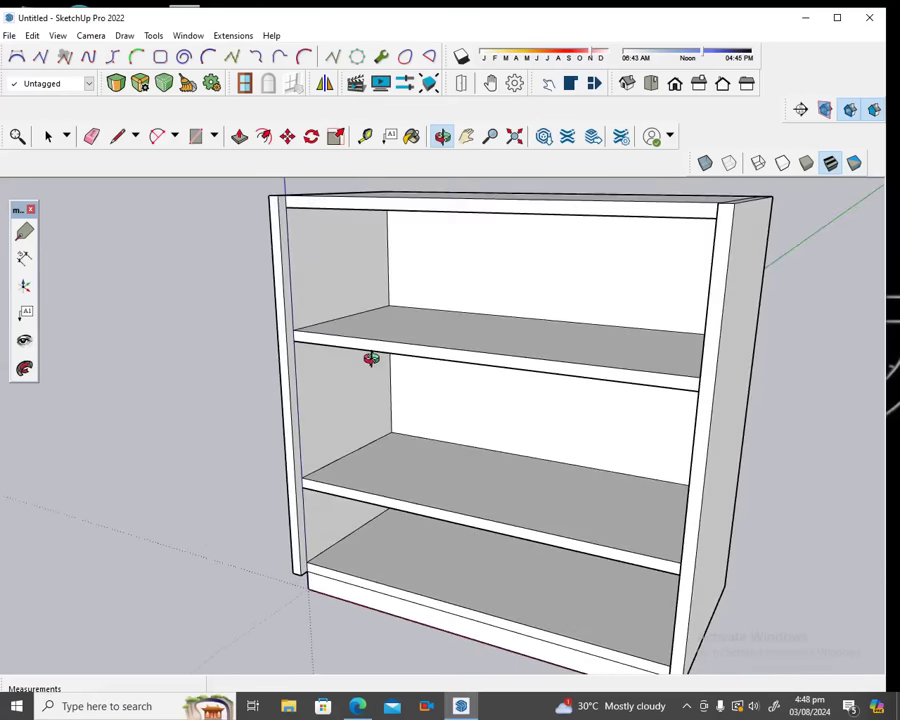
{"action": "scroll", "coordinate": [305, 492], "scroll_direction": "up", "scroll_amount": 2}
{"action": "scroll", "coordinate": [318, 489], "scroll_direction": "up", "scroll_amount": 2}
{"action": "left_click_drag", "start_coordinate": [318, 489], "coordinate": [300, 450]}
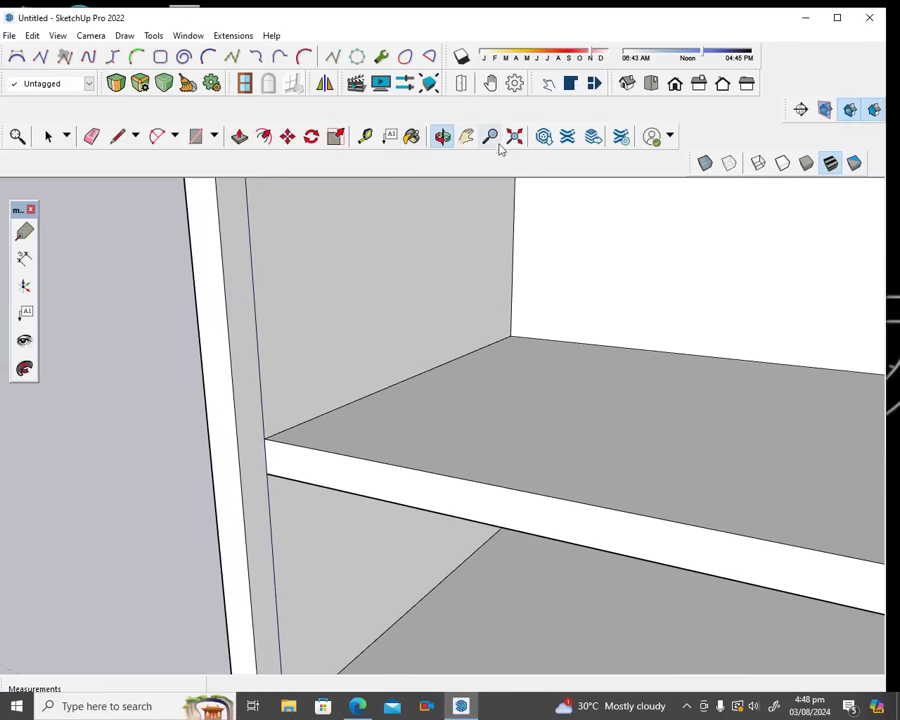
{"action": "left_click", "coordinate": [365, 136]}
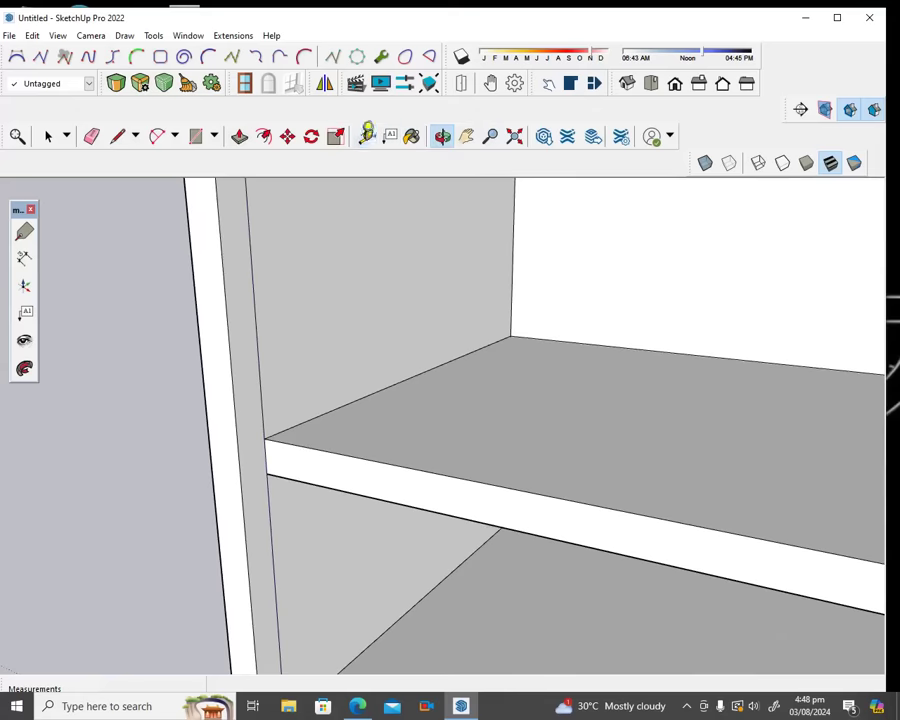
Place a Tape Measure guideline 3/8" from the lower shelf's front edge, then zoom out.
{"action": "left_click", "coordinate": [344, 449]}
{"action": "type", "text": "3/8"}
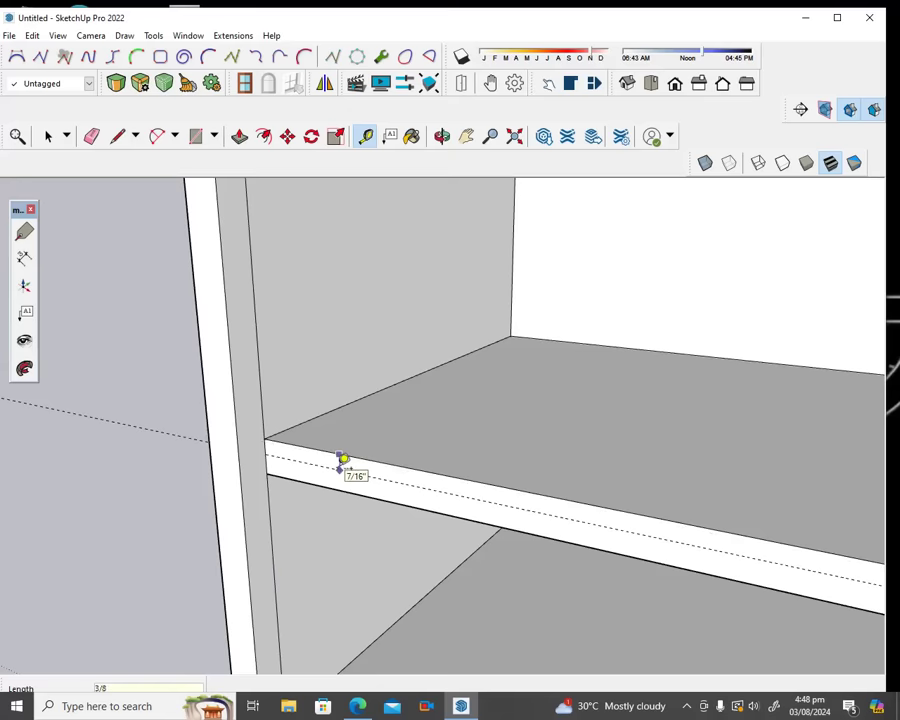
{"action": "left_click", "coordinate": [343, 461]}
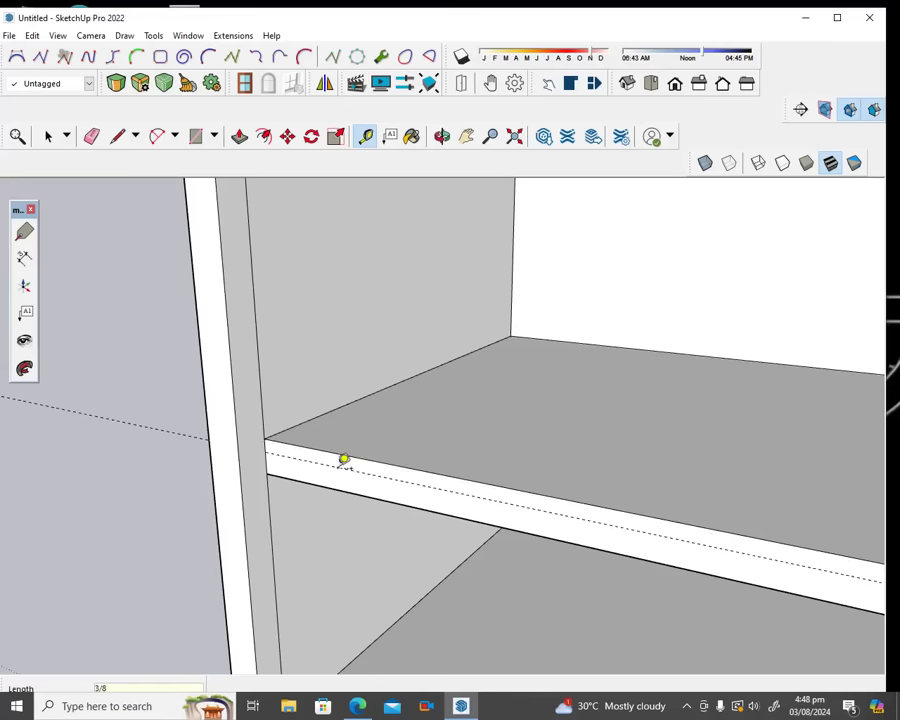
{"action": "scroll", "coordinate": [344, 461], "scroll_direction": "down", "scroll_amount": 1}
{"action": "scroll", "coordinate": [344, 461], "scroll_direction": "down", "scroll_amount": 2}
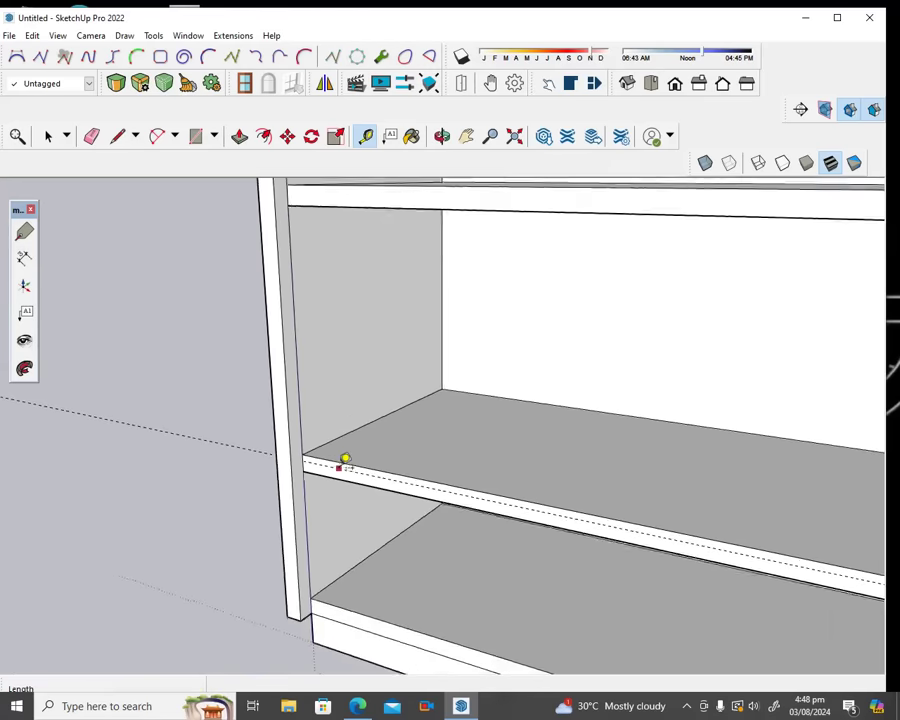
{"action": "scroll", "coordinate": [344, 461], "scroll_direction": "down", "scroll_amount": 2}
{"action": "scroll", "coordinate": [345, 462], "scroll_direction": "down", "scroll_amount": 2}
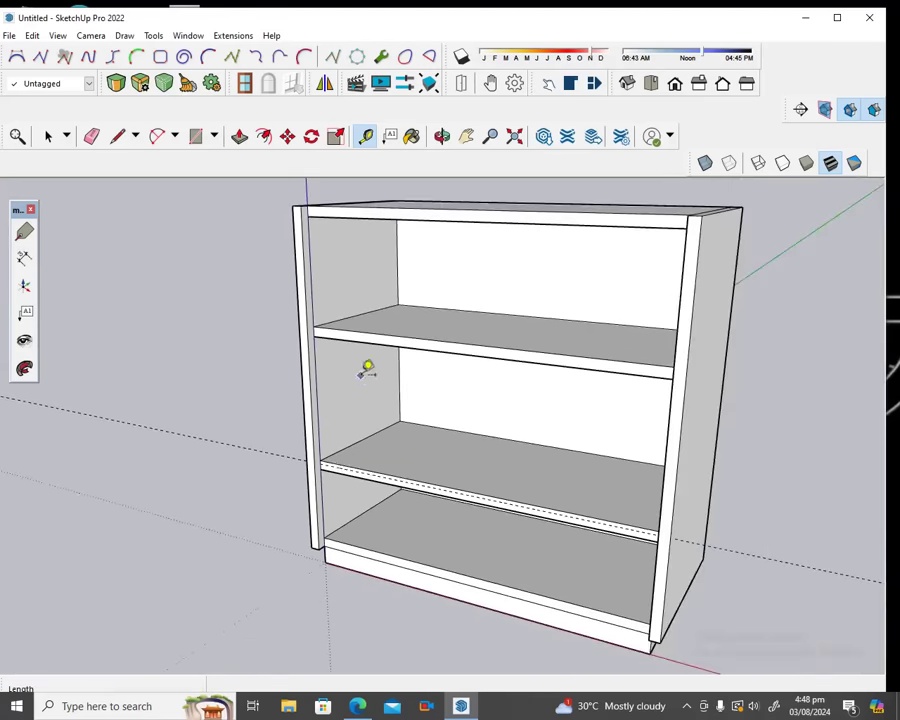
Start a front rectangle at the lower shelf's left front corner.
{"action": "left_click", "coordinate": [196, 135]}
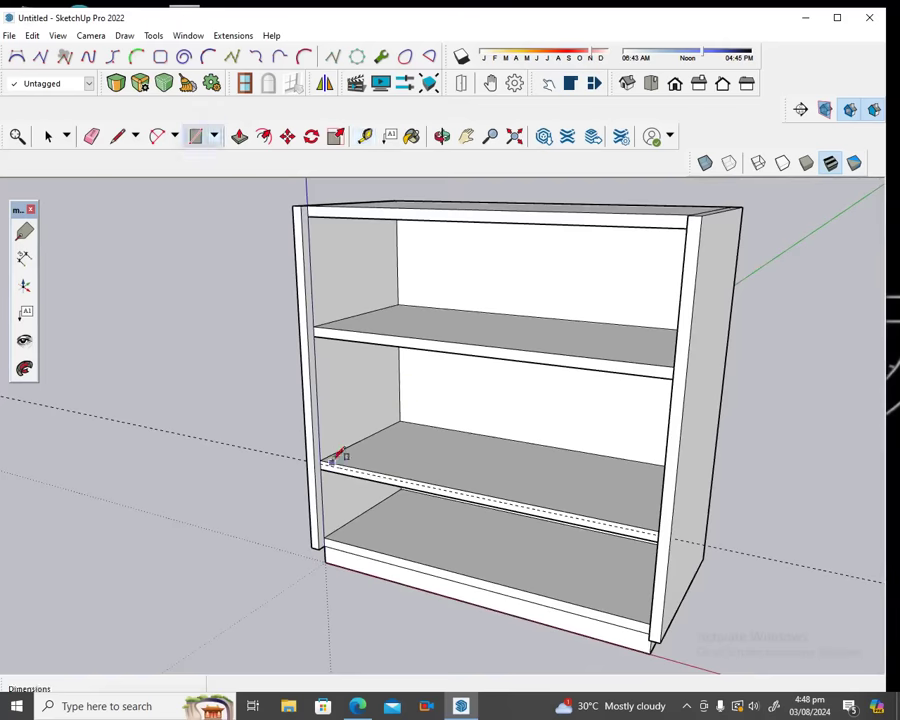
{"action": "scroll", "coordinate": [332, 457], "scroll_direction": "up", "scroll_amount": 2}
{"action": "scroll", "coordinate": [332, 460], "scroll_direction": "up", "scroll_amount": 2}
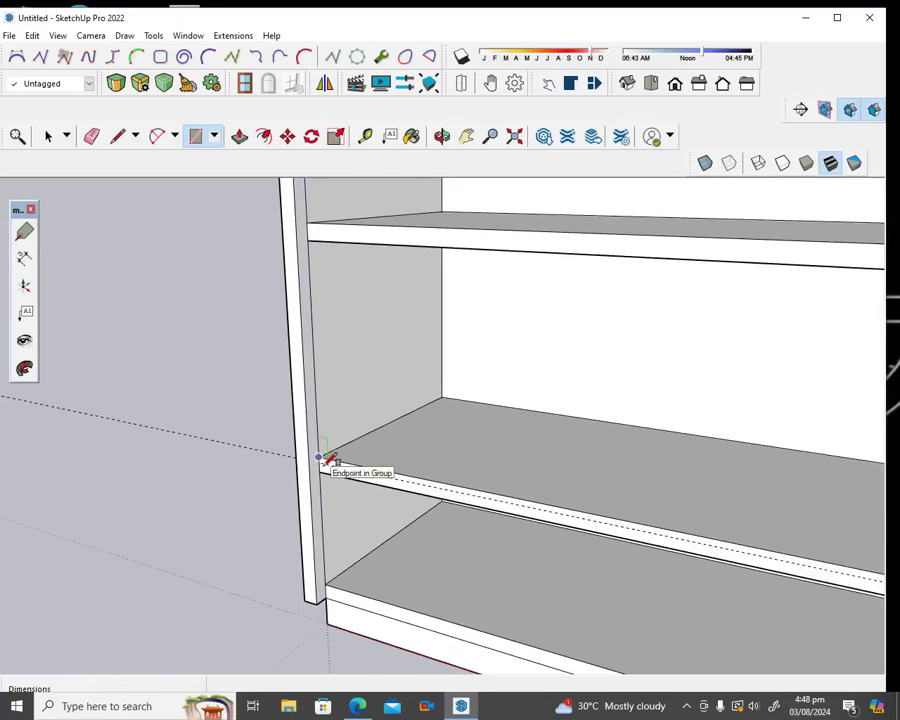
{"action": "scroll", "coordinate": [331, 456], "scroll_direction": "up", "scroll_amount": 2}
{"action": "scroll", "coordinate": [331, 456], "scroll_direction": "up", "scroll_amount": 1}
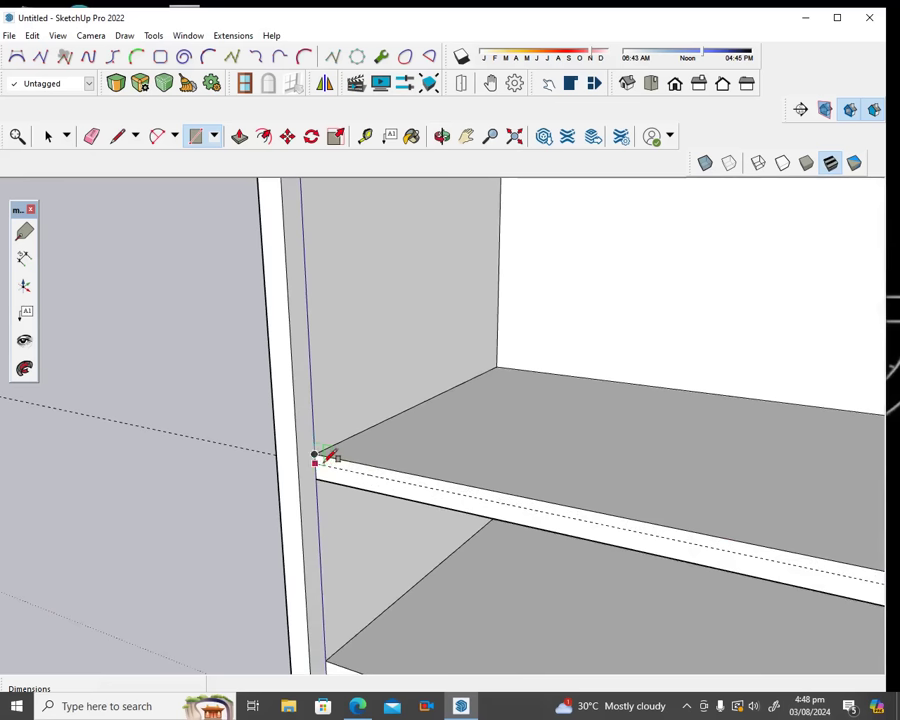
{"action": "left_click", "coordinate": [316, 457]}
{"action": "scroll", "coordinate": [316, 457], "scroll_direction": "down", "scroll_amount": 1}
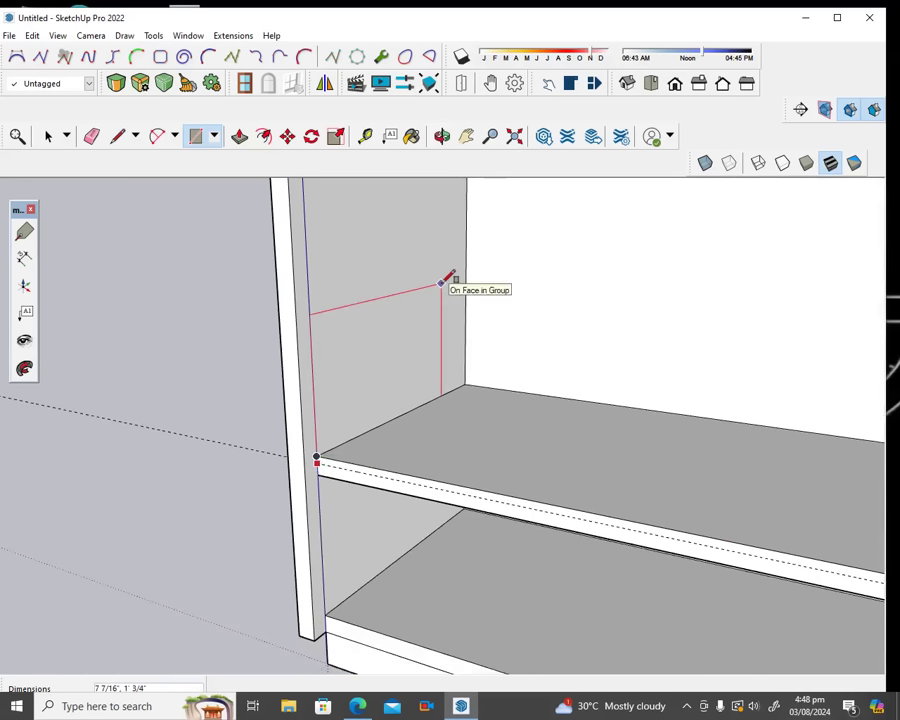
Finish the rectangle at the cabinet's top-right corner, covering the upper two bays.
{"action": "left_click", "coordinate": [442, 136]}
{"action": "mouse_move", "coordinate": [424, 320]}
{"action": "left_mouse_down"}
{"action": "mouse_move", "coordinate": [661, 351]}
{"action": "mouse_move", "coordinate": [693, 333]}
{"action": "left_mouse_up"}
{"action": "left_click", "coordinate": [467, 136]}
{"action": "mouse_move", "coordinate": [597, 225]}
{"action": "left_mouse_down"}
{"action": "mouse_move", "coordinate": [421, 375]}
{"action": "mouse_move", "coordinate": [315, 395]}
{"action": "mouse_move", "coordinate": [314, 472]}
{"action": "left_mouse_up"}
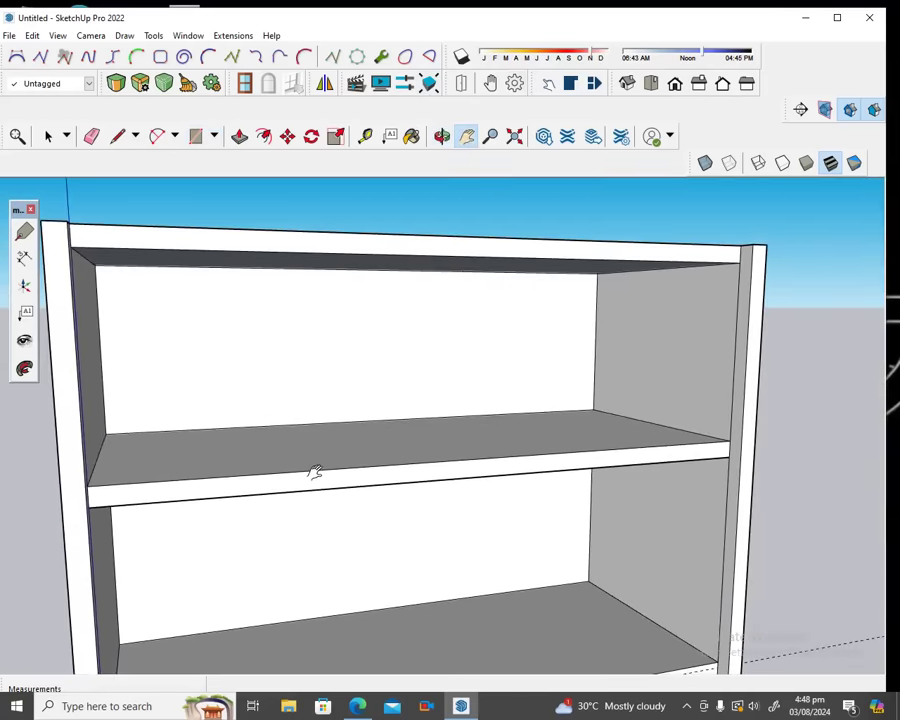
{"action": "left_click", "coordinate": [196, 136]}
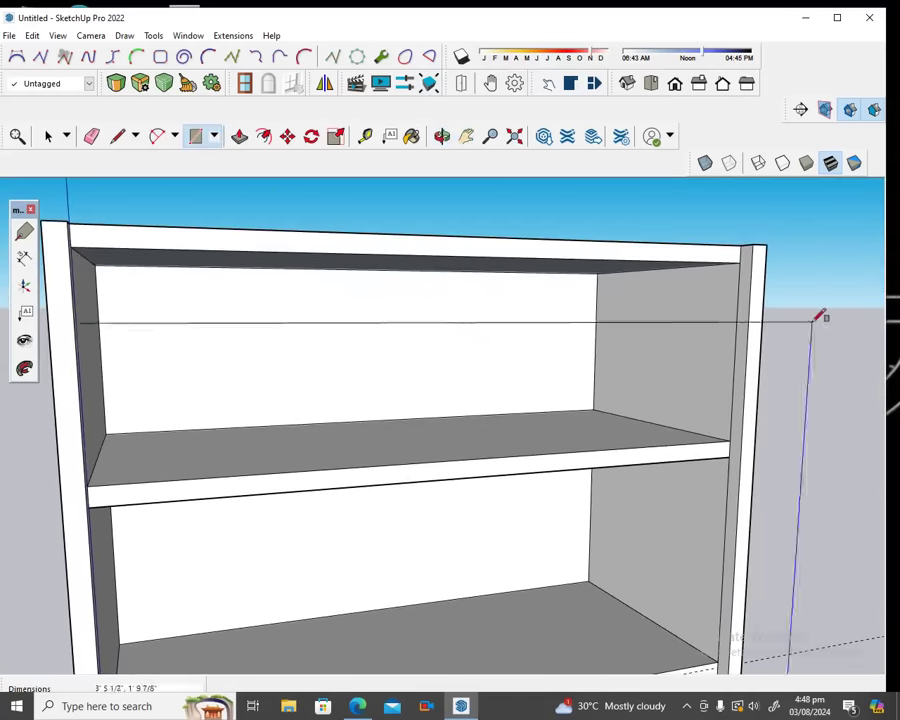
{"action": "left_click", "coordinate": [742, 263]}
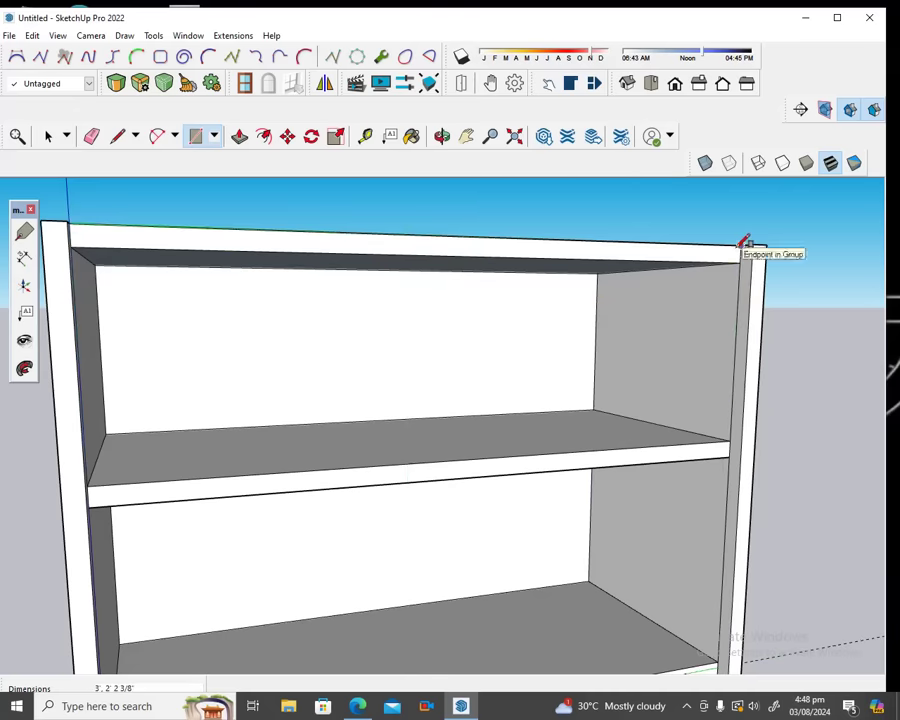
{"action": "left_click", "coordinate": [745, 245]}
Shift to a near-front view and select the new front panels.
{"action": "scroll", "coordinate": [745, 245], "scroll_direction": "down", "scroll_amount": 2}
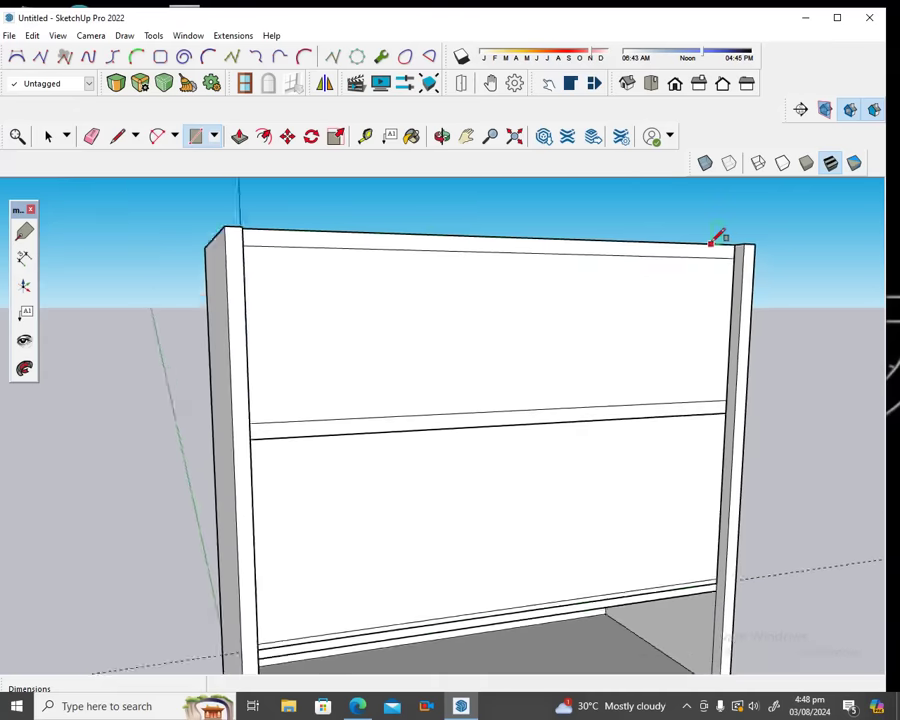
{"action": "scroll", "coordinate": [713, 235], "scroll_direction": "down", "scroll_amount": 1}
{"action": "left_click", "coordinate": [442, 136]}
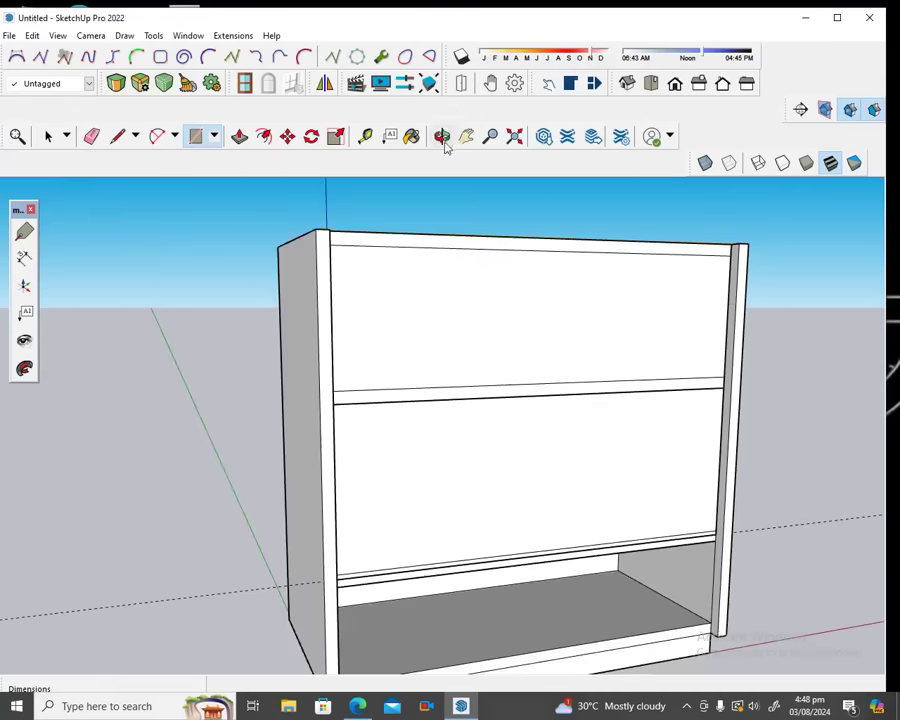
{"action": "left_click_drag", "start_coordinate": [494, 181], "coordinate": [446, 309]}
{"action": "scroll", "coordinate": [446, 309], "scroll_direction": "down", "scroll_amount": 2}
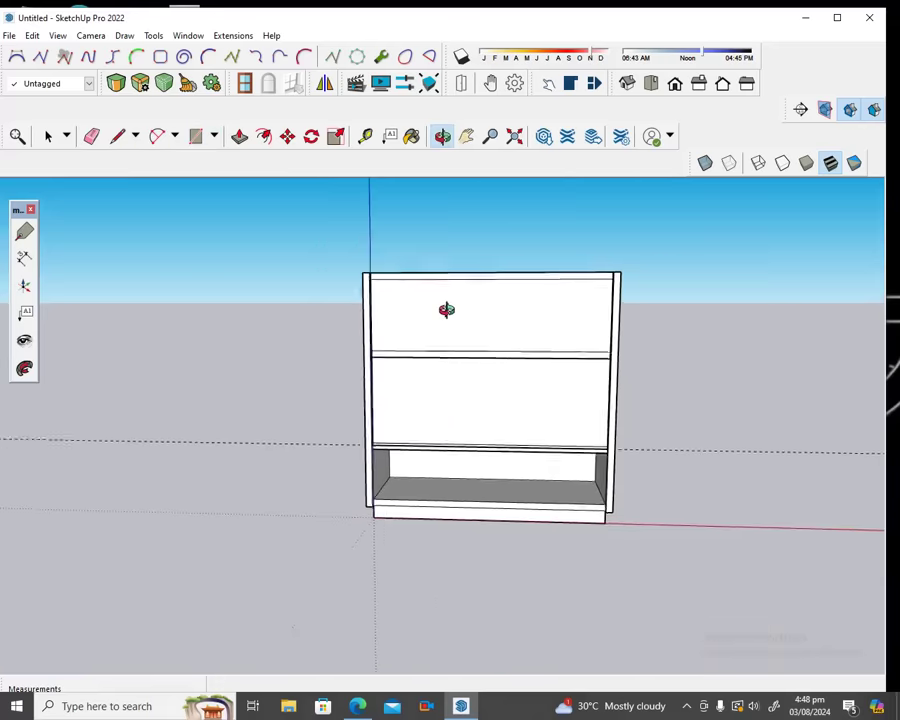
{"action": "scroll", "coordinate": [446, 309], "scroll_direction": "down", "scroll_amount": 1}
{"action": "left_click", "coordinate": [467, 136]}
{"action": "left_click_drag", "start_coordinate": [576, 321], "coordinate": [416, 330]}
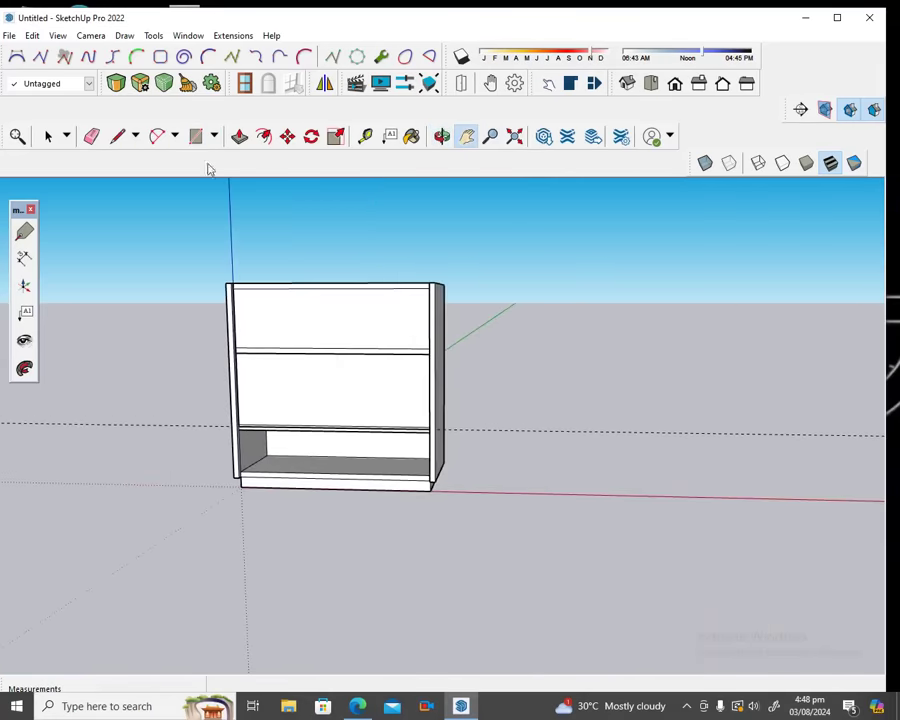
{"action": "left_click", "coordinate": [48, 137]}
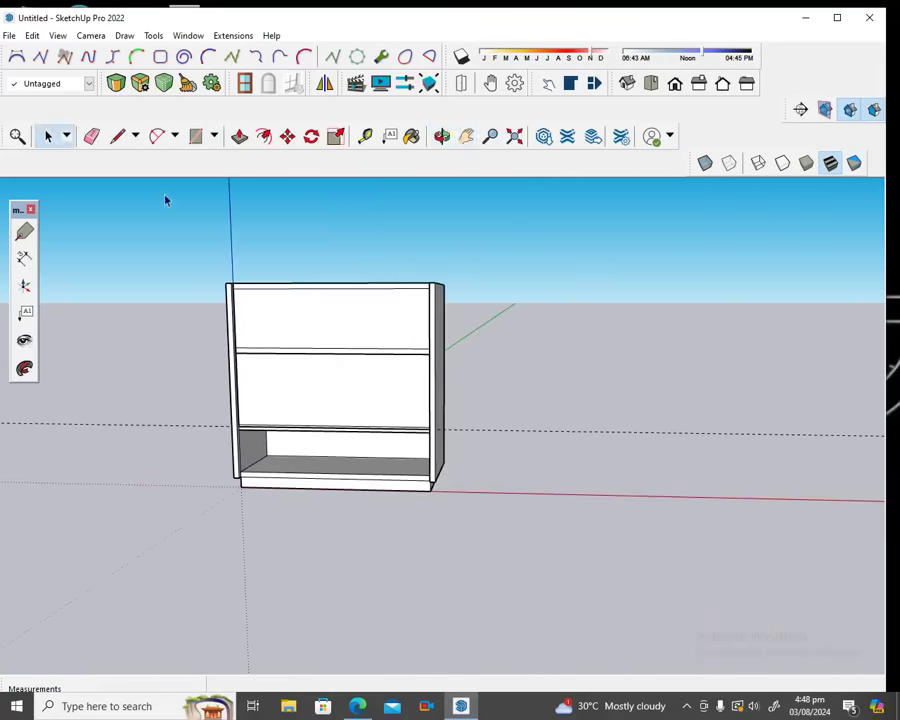
{"action": "left_click", "coordinate": [325, 327]}
Move the front panels to the right of the cabinet.
{"action": "left_click", "coordinate": [287, 136]}
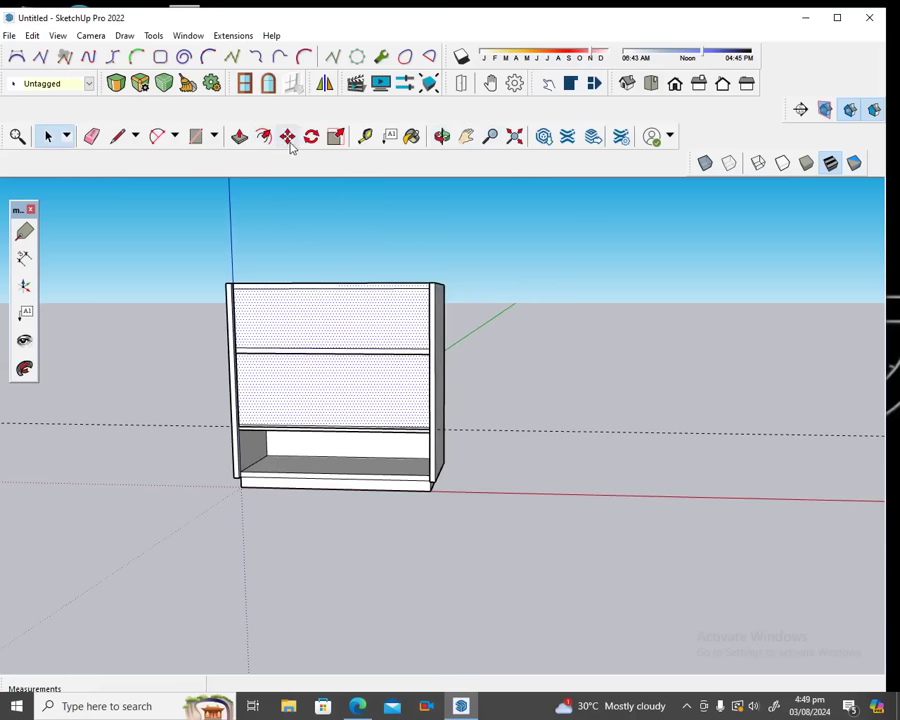
{"action": "left_click", "coordinate": [357, 319]}
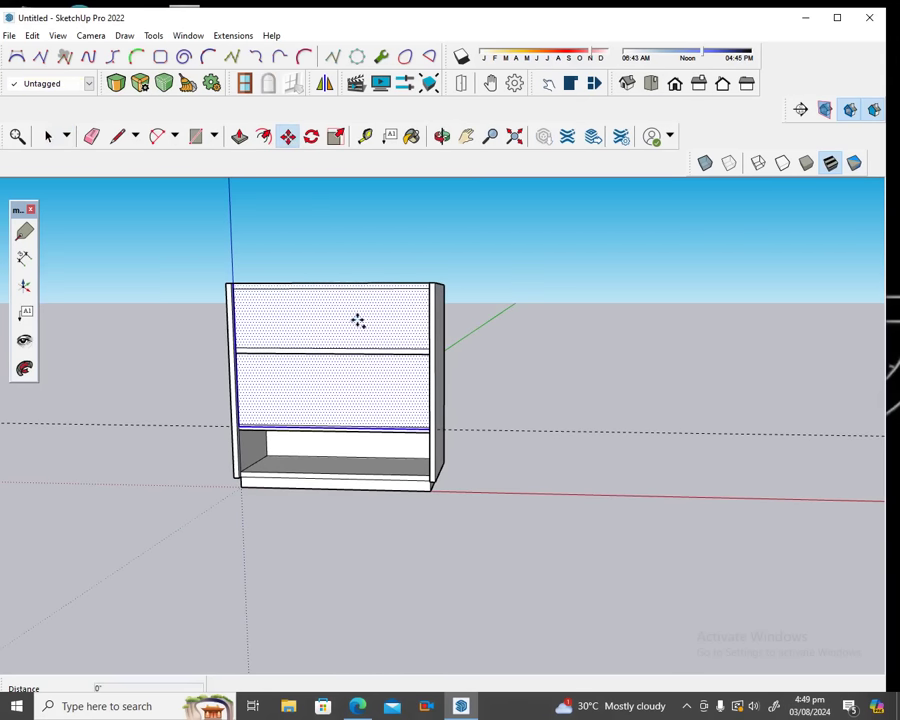
{"action": "left_click", "coordinate": [658, 318]}
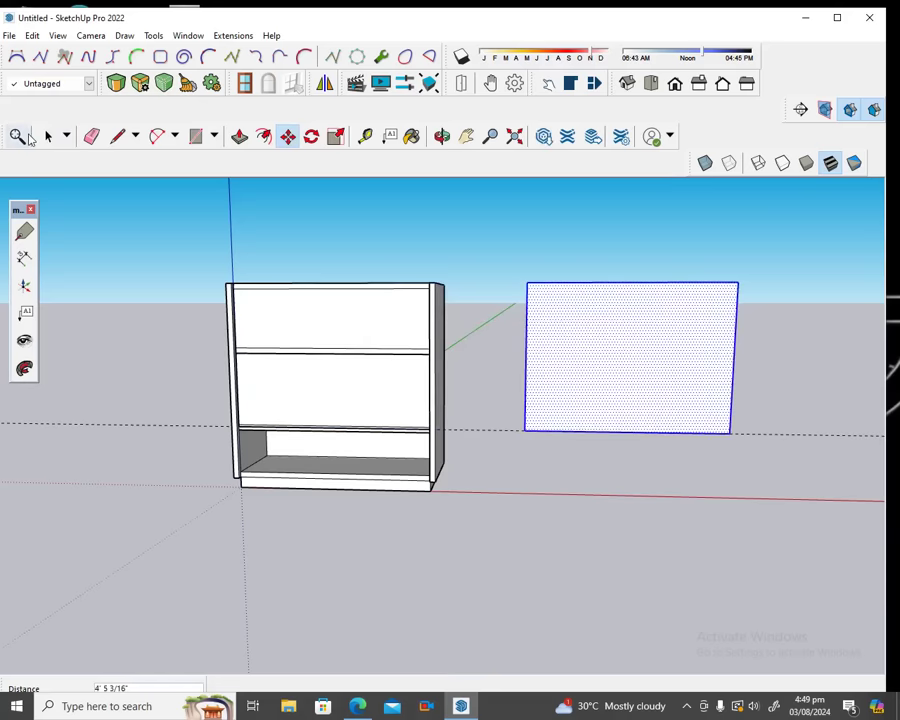
Erase the leftover front faces from the cabinet so the shelves show again.
{"action": "left_click", "coordinate": [48, 136]}
{"action": "left_click", "coordinate": [283, 308]}
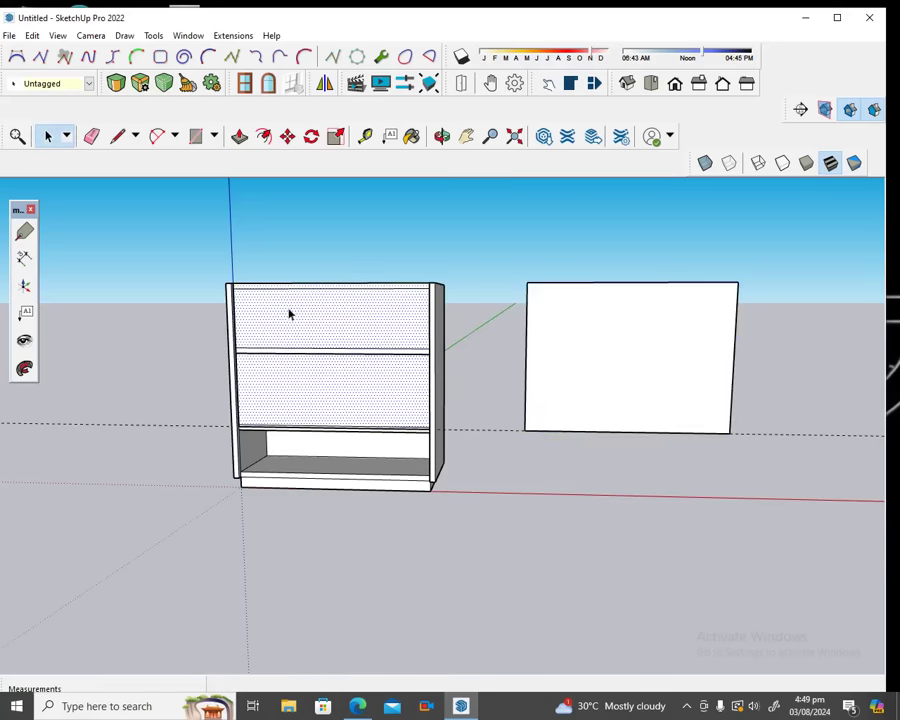
{"action": "right_click", "coordinate": [290, 313]}
{"action": "left_click", "coordinate": [265, 313]}
{"action": "right_click", "coordinate": [262, 314]}
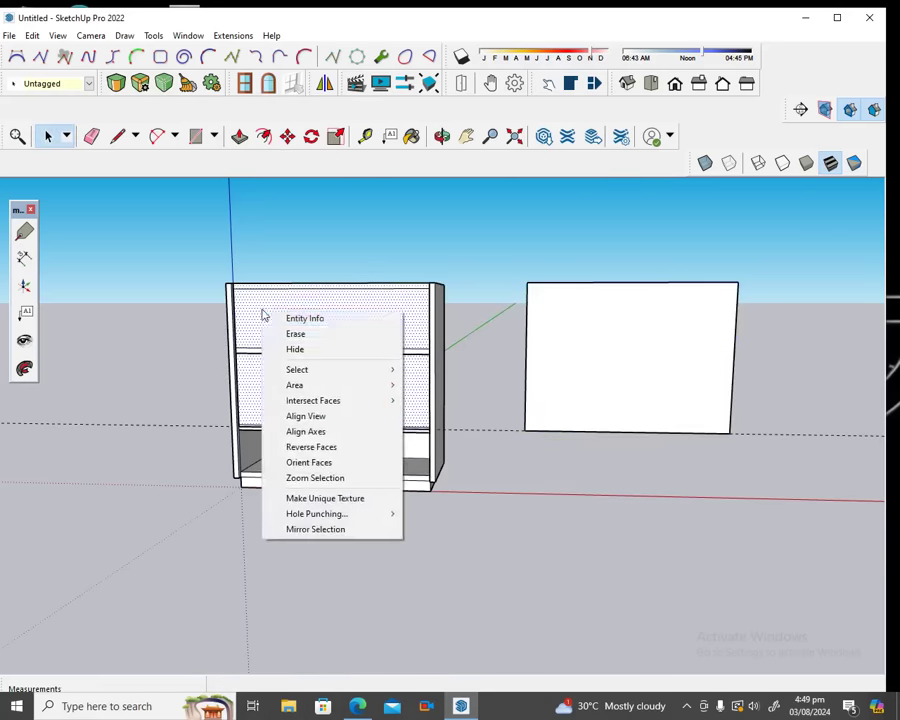
{"action": "left_click", "coordinate": [294, 332]}
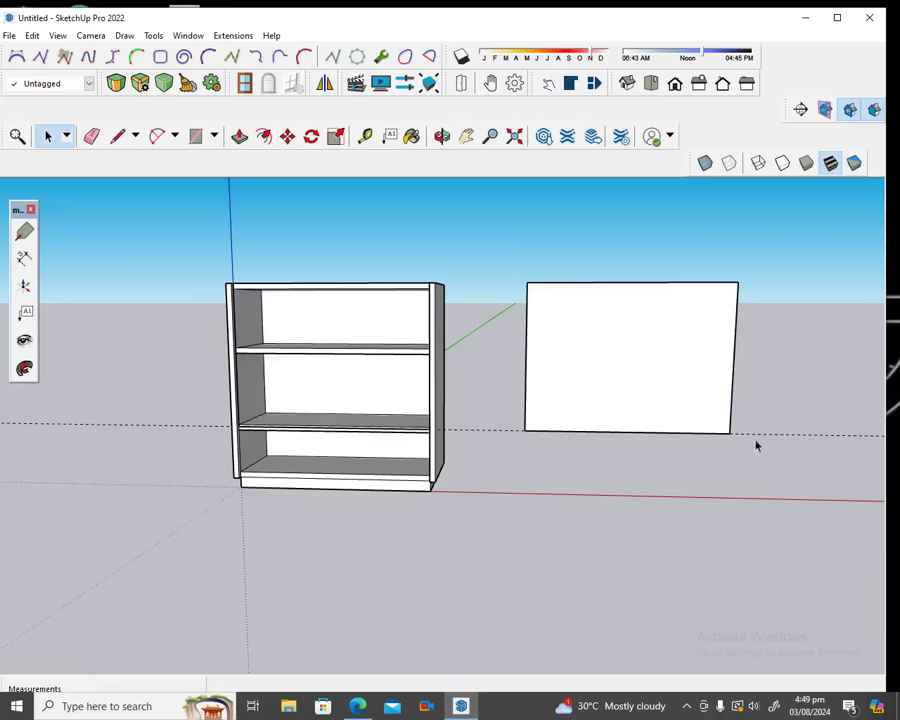
Place a guideline 1'6" from the separate panel's left edge.
{"action": "scroll", "coordinate": [757, 446], "scroll_direction": "up", "scroll_amount": 2}
{"action": "scroll", "coordinate": [795, 319], "scroll_direction": "up", "scroll_amount": 1}
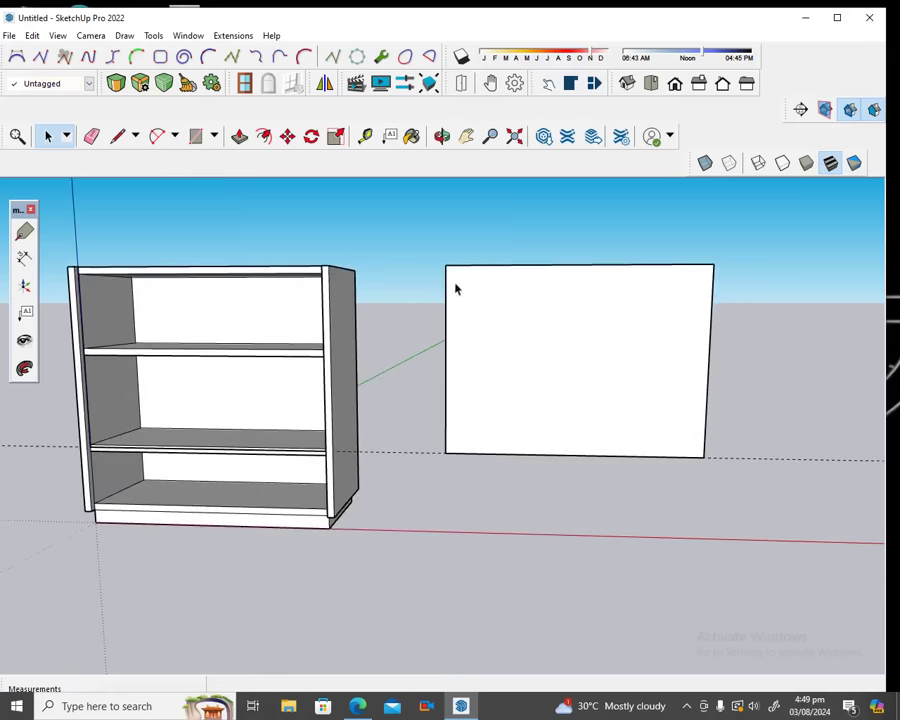
{"action": "left_click", "coordinate": [365, 136]}
{"action": "left_click", "coordinate": [445, 373]}
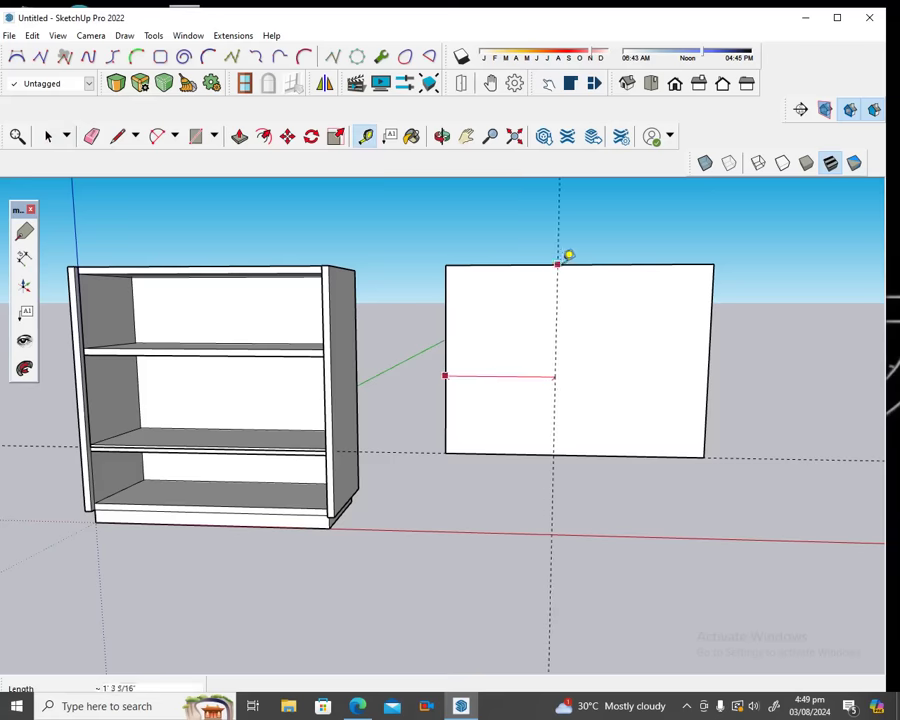
{"action": "left_click", "coordinate": [587, 257]}
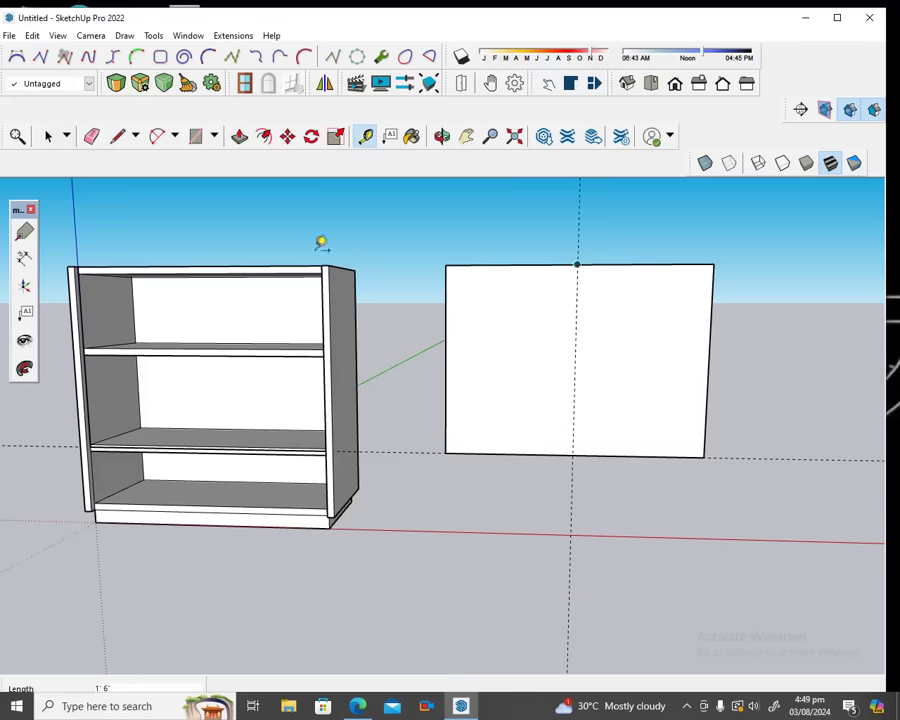
Cut the panel to half width by erasing its right-half edges.
{"action": "left_click", "coordinate": [196, 137]}
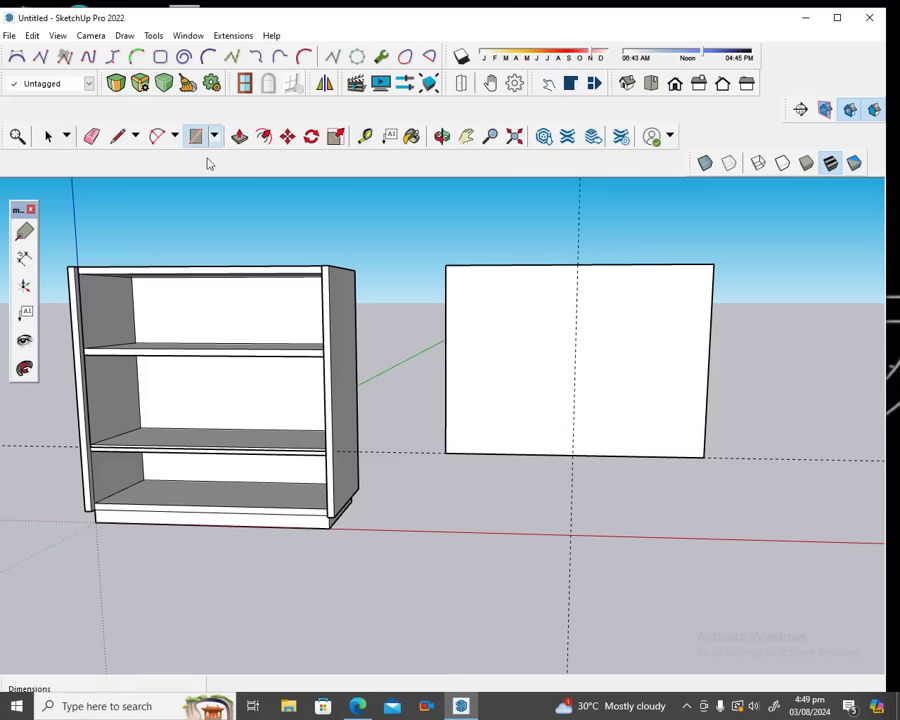
{"action": "left_click", "coordinate": [445, 452]}
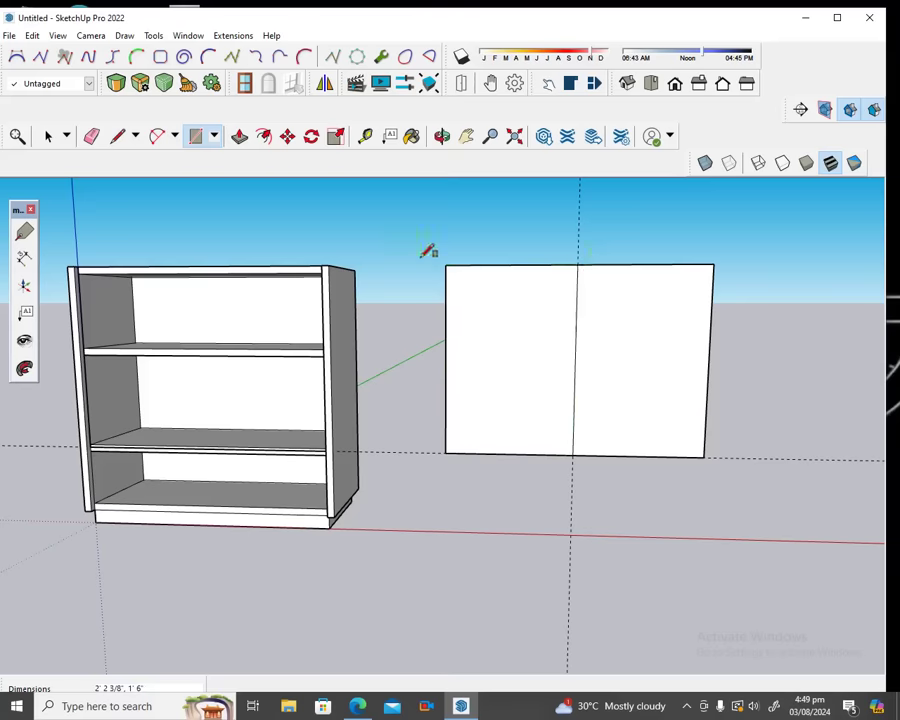
{"action": "left_click", "coordinate": [91, 136]}
{"action": "left_click_drag", "start_coordinate": [600, 265], "coordinate": [650, 458]}
{"action": "left_click_drag", "start_coordinate": [698, 394], "coordinate": [714, 392]}
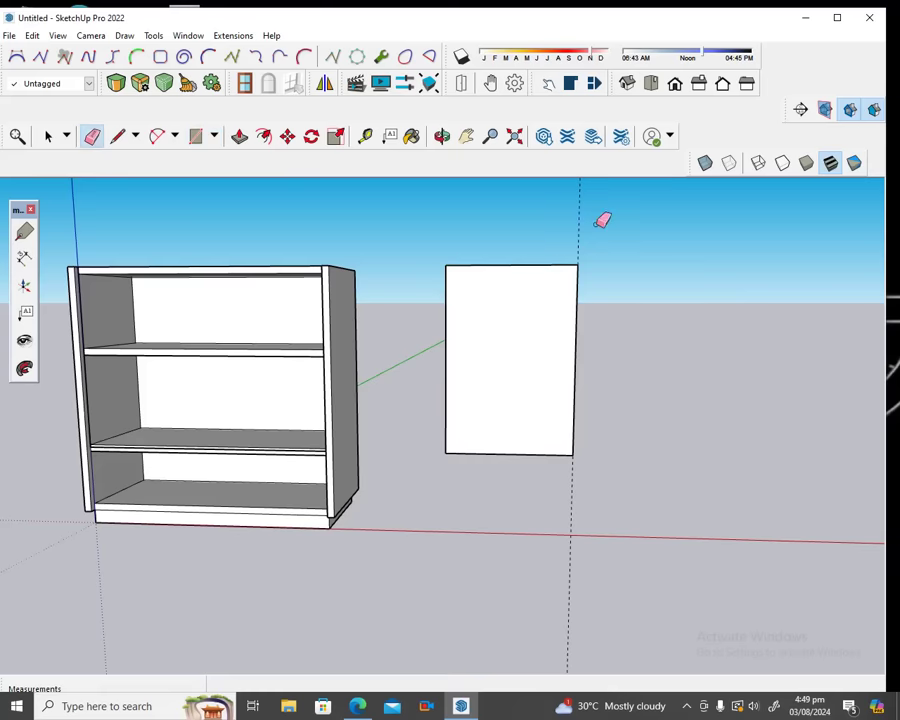
{"action": "left_click", "coordinate": [441, 136]}
Push/pull the half-width door panel outward by 1 inch.
{"action": "left_click_drag", "start_coordinate": [516, 223], "coordinate": [386, 263]}
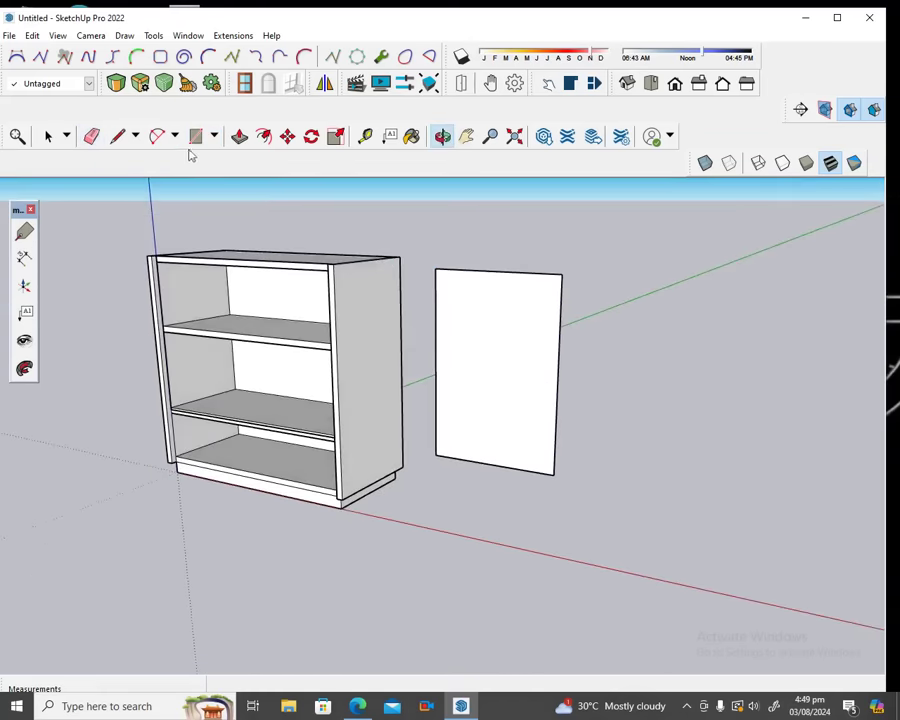
{"action": "left_click", "coordinate": [240, 138]}
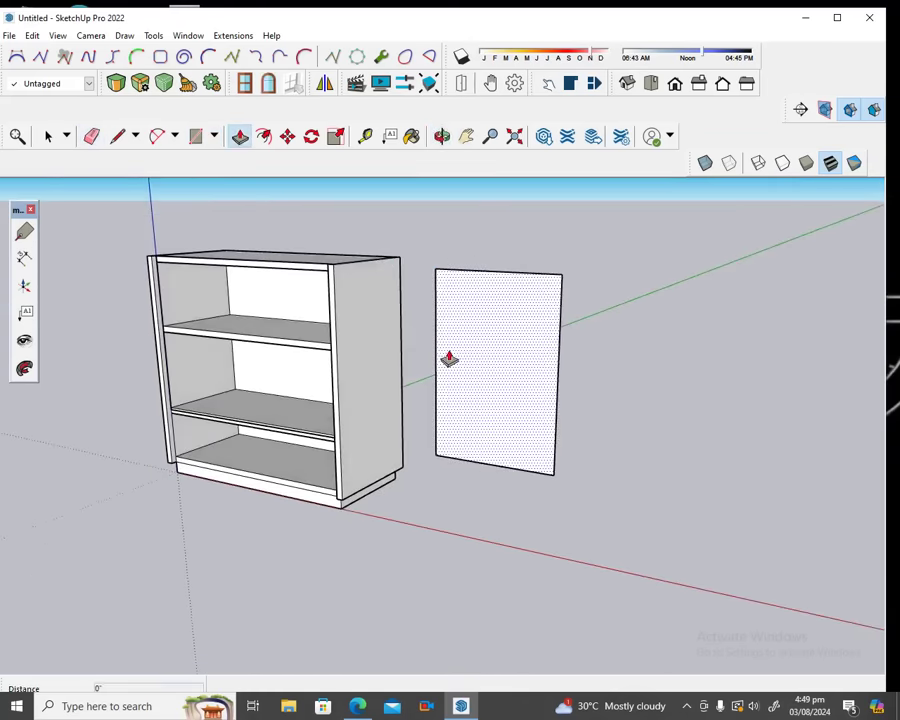
{"action": "left_click_drag", "start_coordinate": [449, 358], "coordinate": [442, 366]}
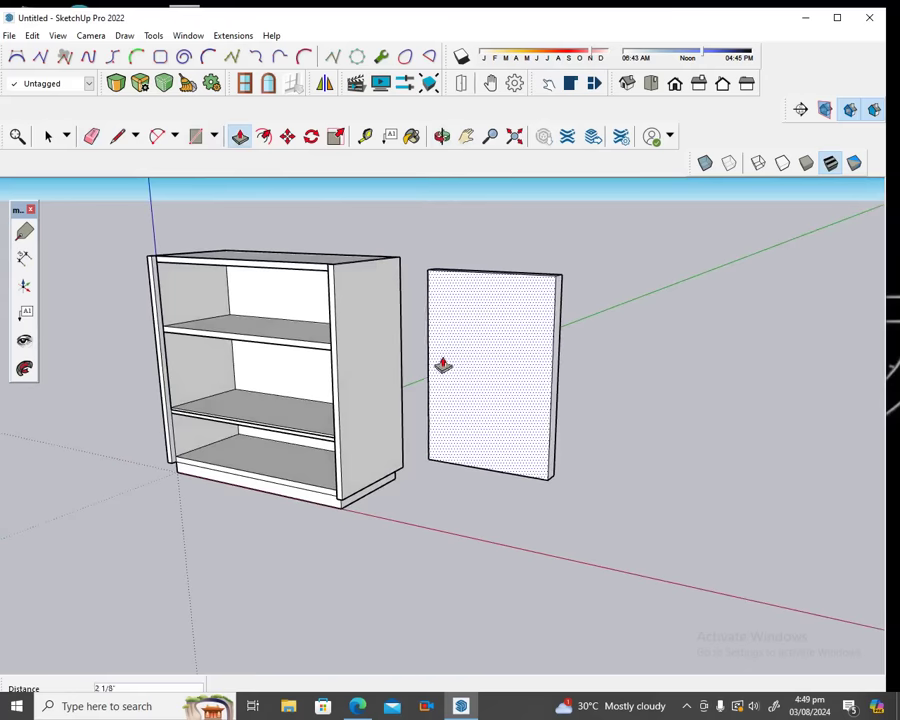
{"action": "type", "text": "1"}
{"action": "key", "text": "Return"}
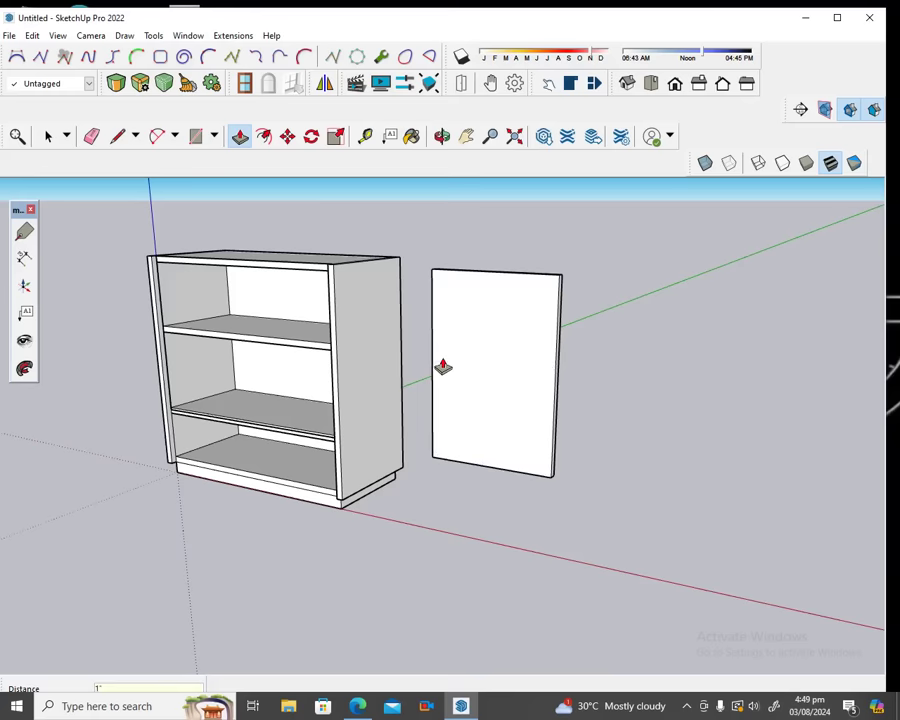
{"action": "scroll", "coordinate": [490, 330], "scroll_direction": "down", "scroll_amount": 1}
{"action": "scroll", "coordinate": [527, 318], "scroll_direction": "down", "scroll_amount": 1}
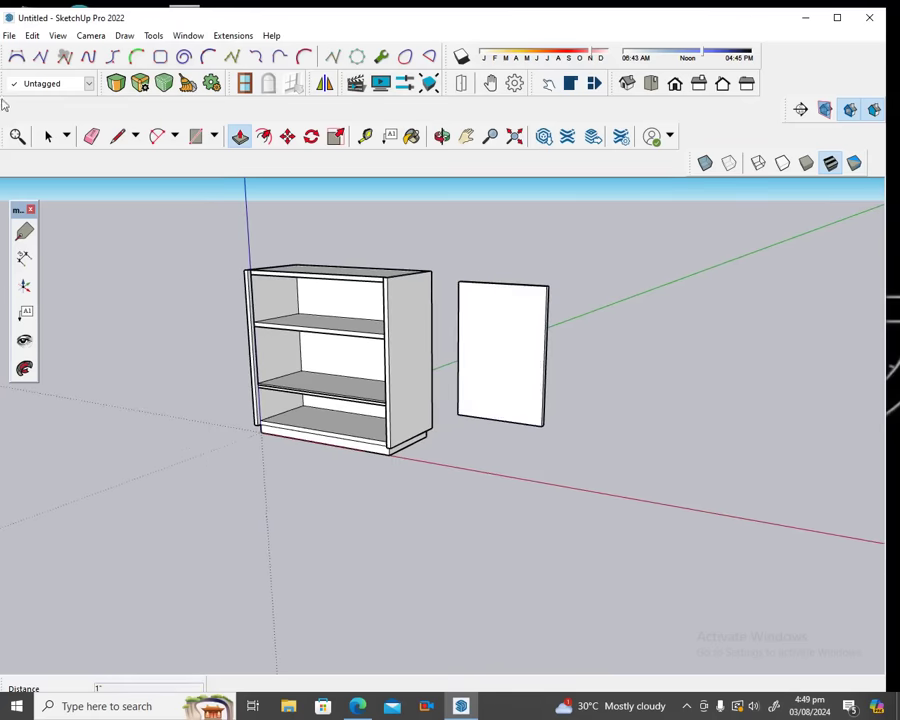
{"action": "left_click", "coordinate": [9, 37]}
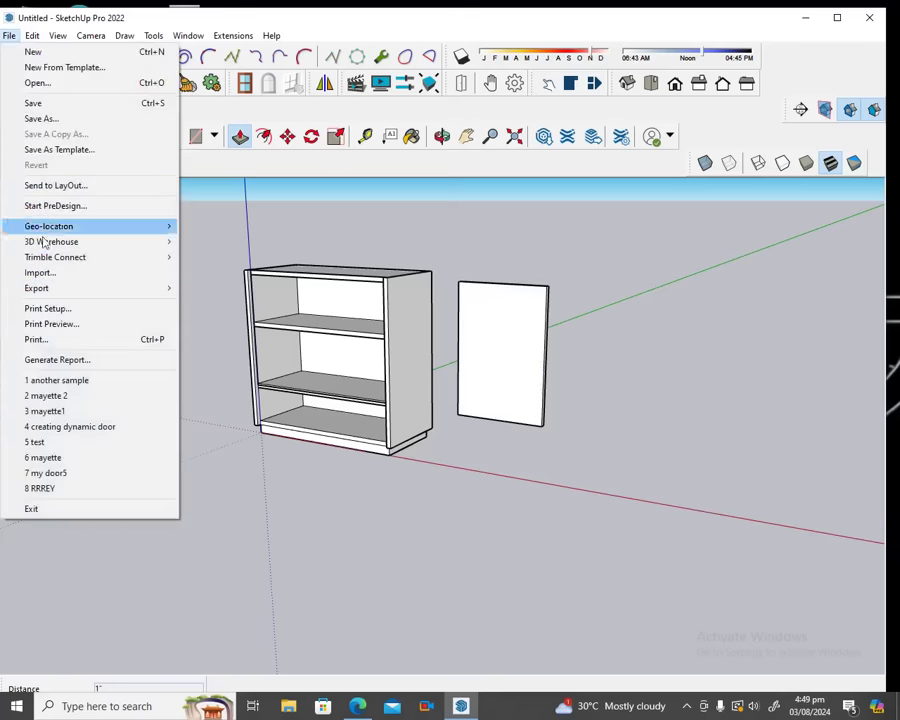
Import the Handles+Pull+2 file and place it to the right of the door.
{"action": "left_click", "coordinate": [40, 272]}
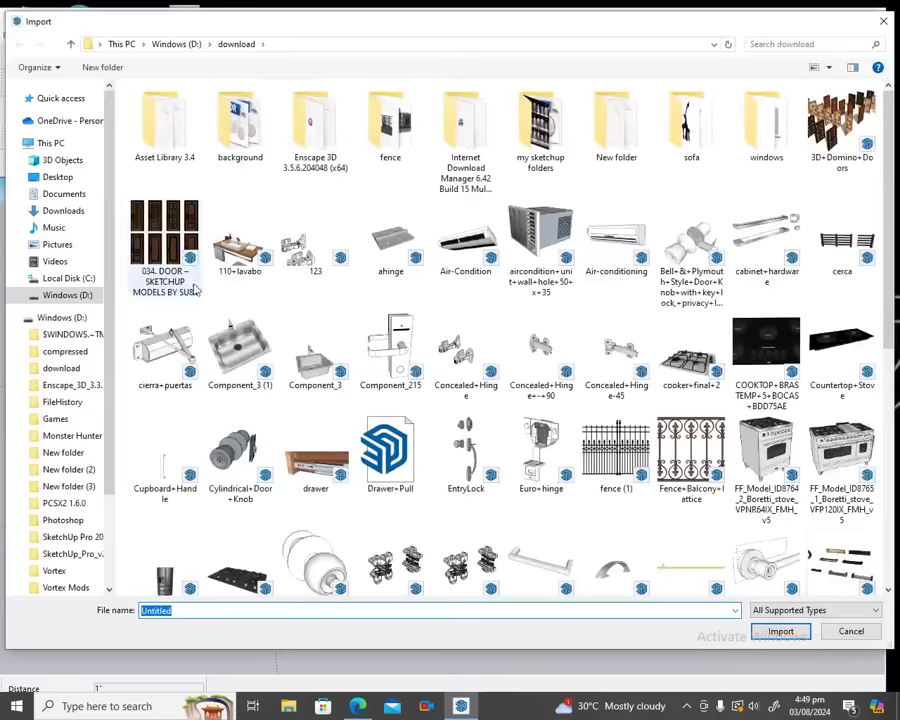
{"action": "left_click", "coordinate": [866, 562]}
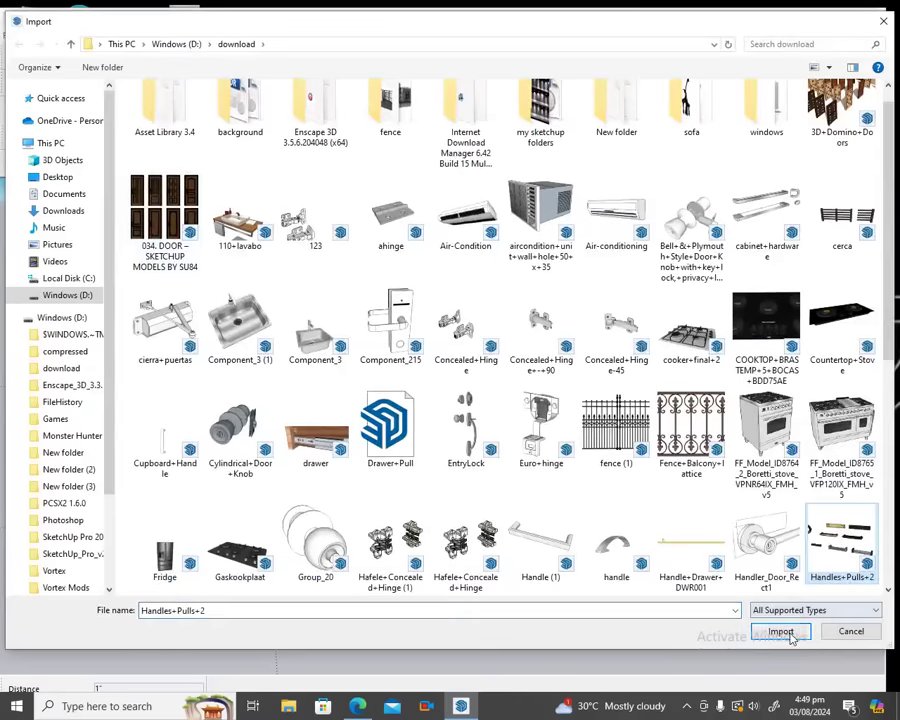
{"action": "left_click", "coordinate": [780, 631]}
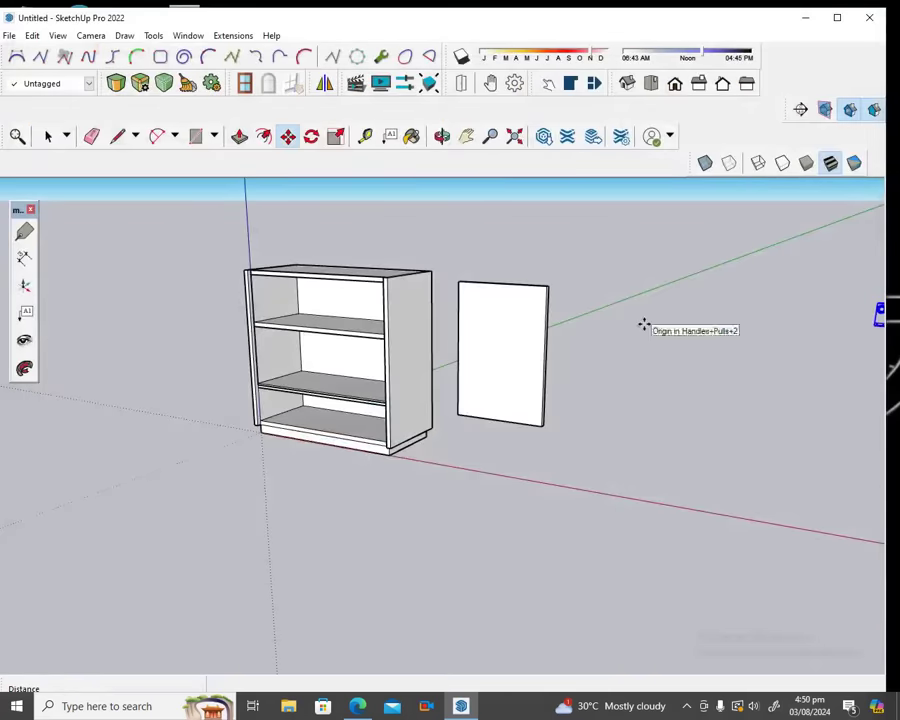
{"action": "left_click", "coordinate": [664, 376]}
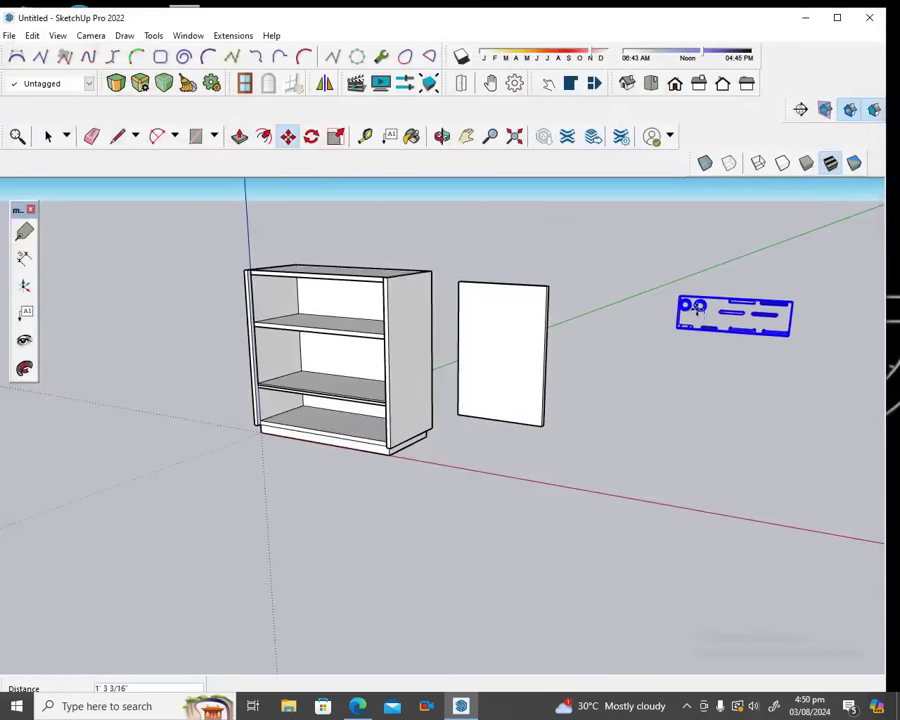
{"action": "scroll", "coordinate": [660, 246], "scroll_direction": "up", "scroll_amount": 2}
{"action": "scroll", "coordinate": [690, 280], "scroll_direction": "up", "scroll_amount": 1}
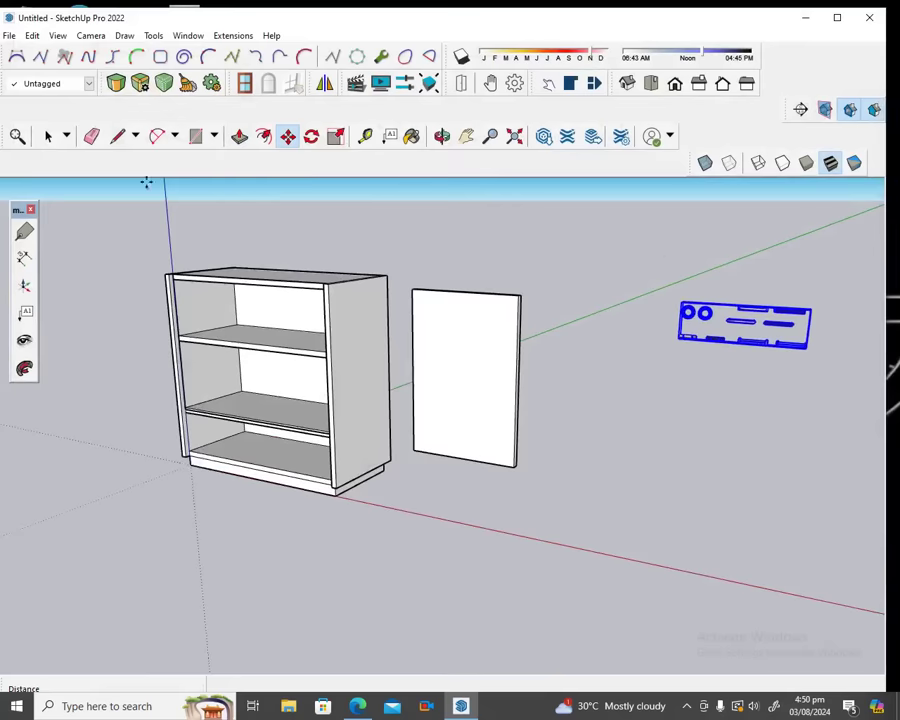
{"action": "left_click", "coordinate": [48, 136]}
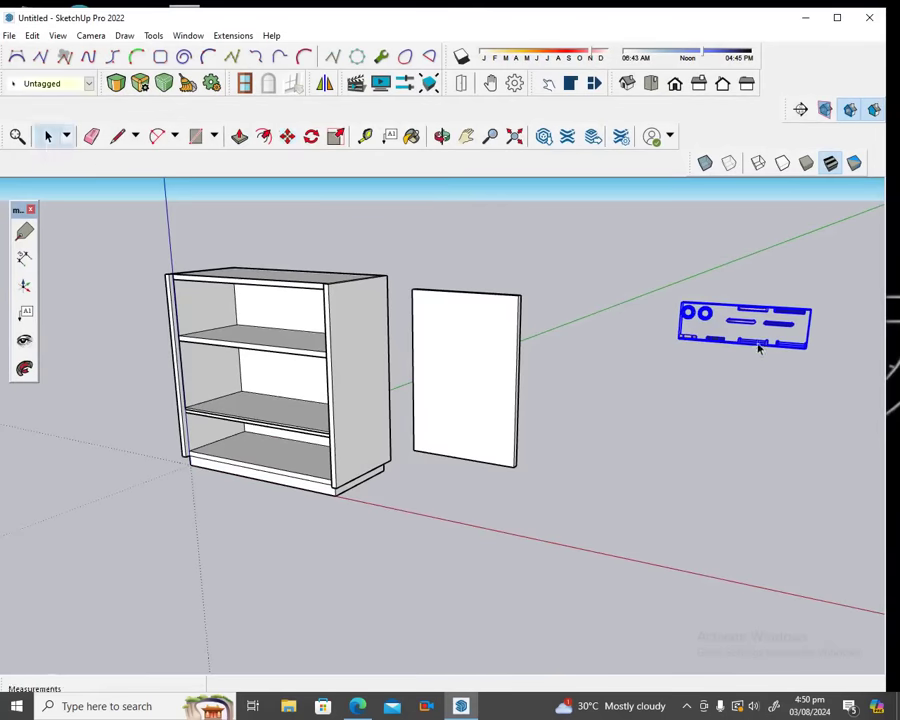
Explode the imported handle set into separate pieces and clear the selection.
{"action": "right_click", "coordinate": [758, 347]}
{"action": "left_click", "coordinate": [744, 412]}
{"action": "right_click", "coordinate": [758, 347]}
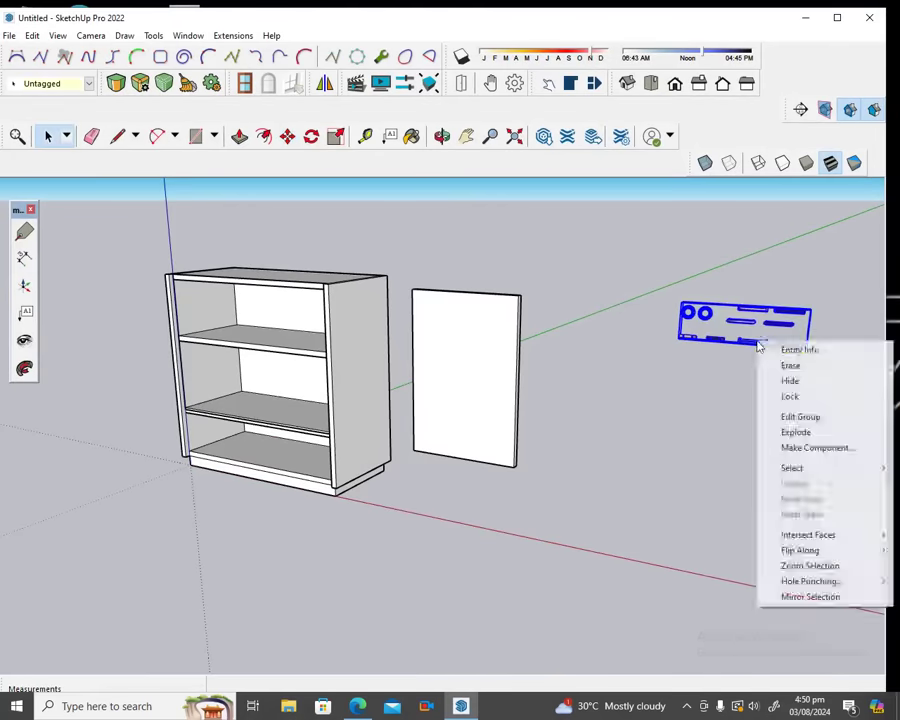
{"action": "left_click", "coordinate": [790, 433]}
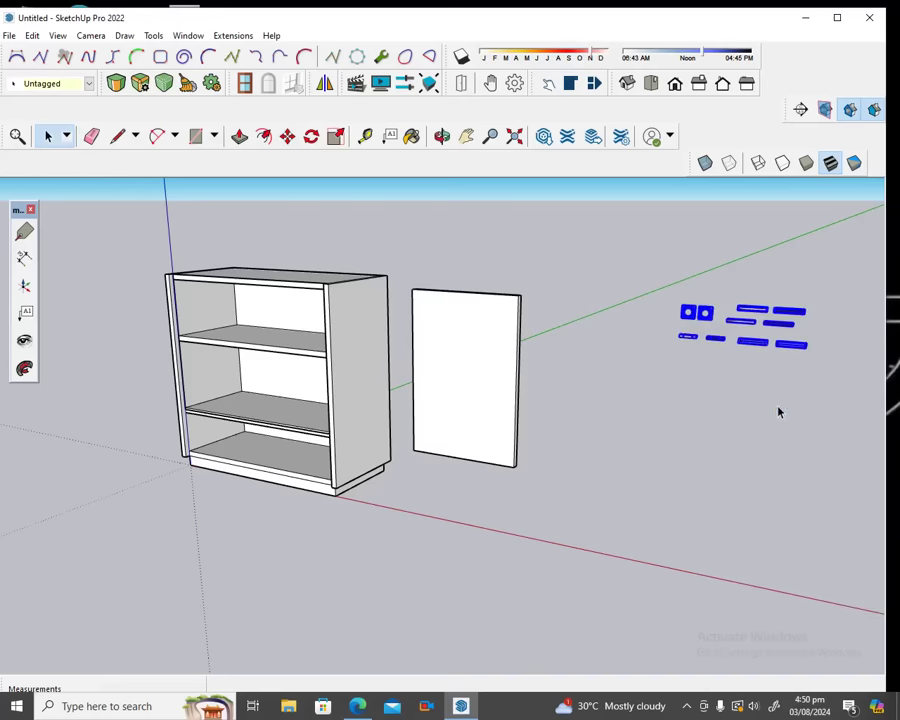
{"action": "scroll", "coordinate": [772, 348], "scroll_direction": "up", "scroll_amount": 1}
{"action": "left_click", "coordinate": [719, 382]}
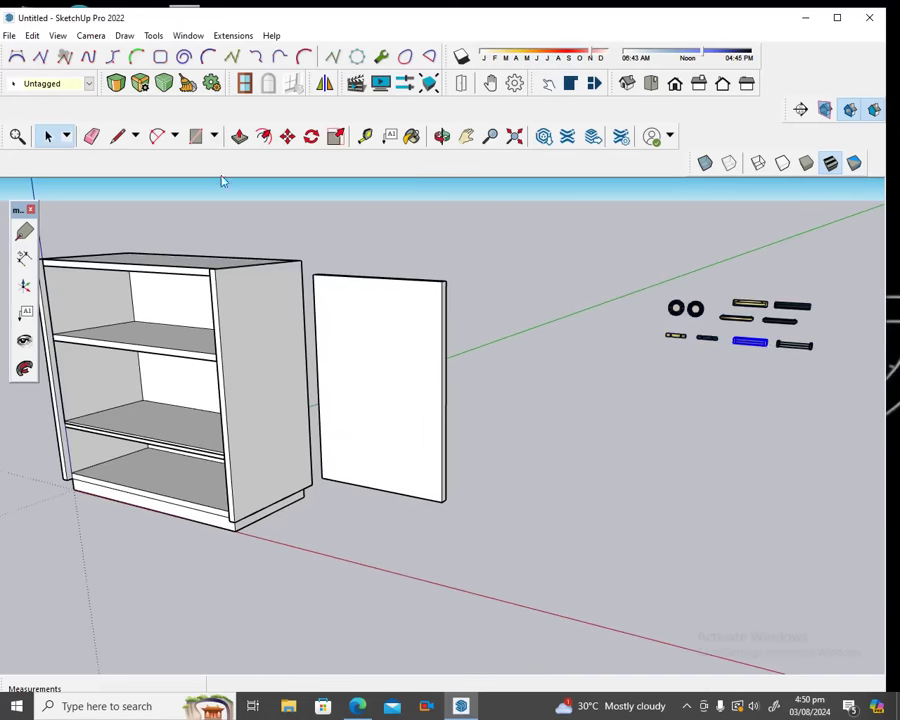
Move one bar handle down to the ground in front of the door.
{"action": "left_click", "coordinate": [287, 136]}
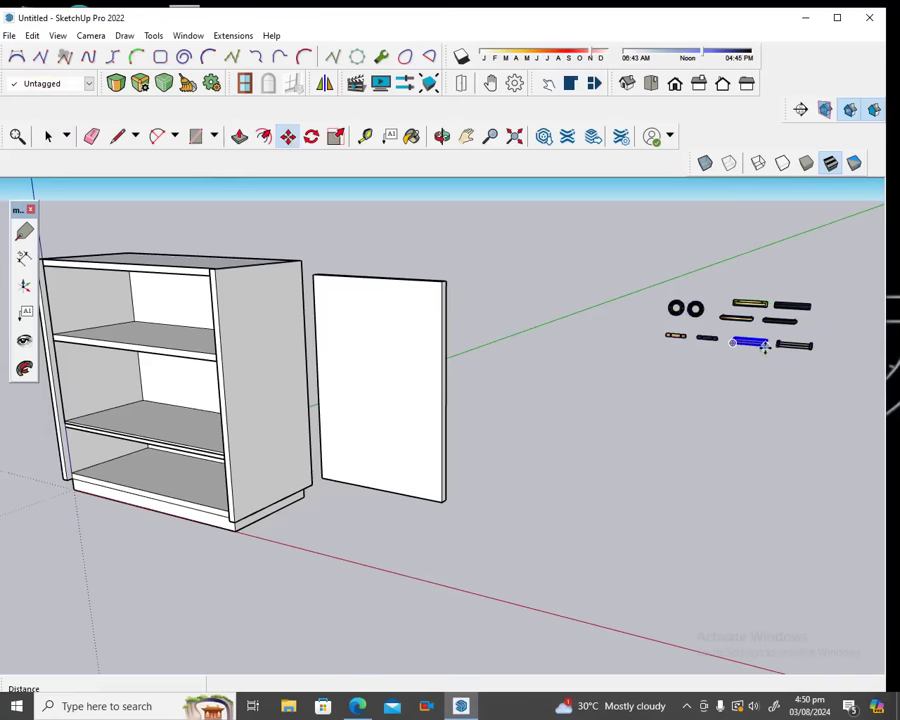
{"action": "left_click", "coordinate": [764, 347]}
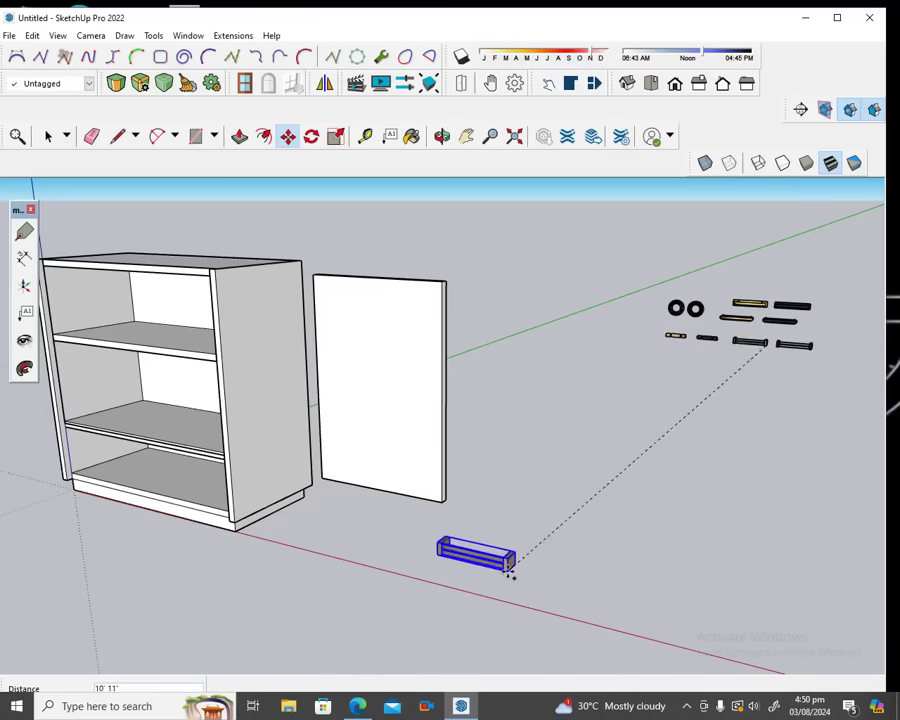
{"action": "left_click", "coordinate": [510, 573]}
Rotate the bar handle 90° upright and move it near the door's right edge.
{"action": "left_click", "coordinate": [311, 136]}
{"action": "left_click", "coordinate": [471, 561]}
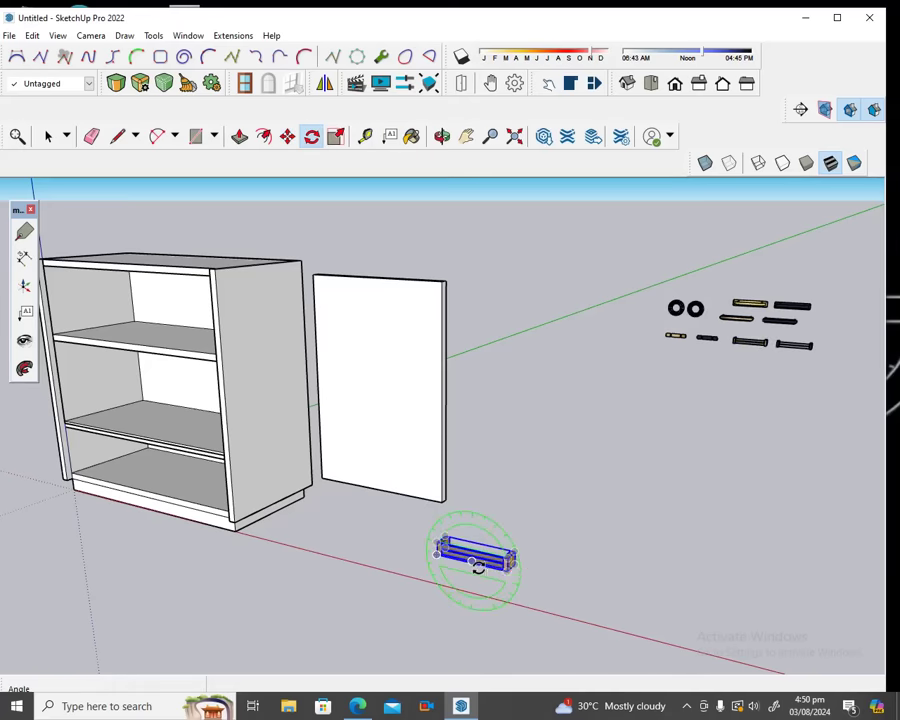
{"action": "left_click", "coordinate": [599, 583]}
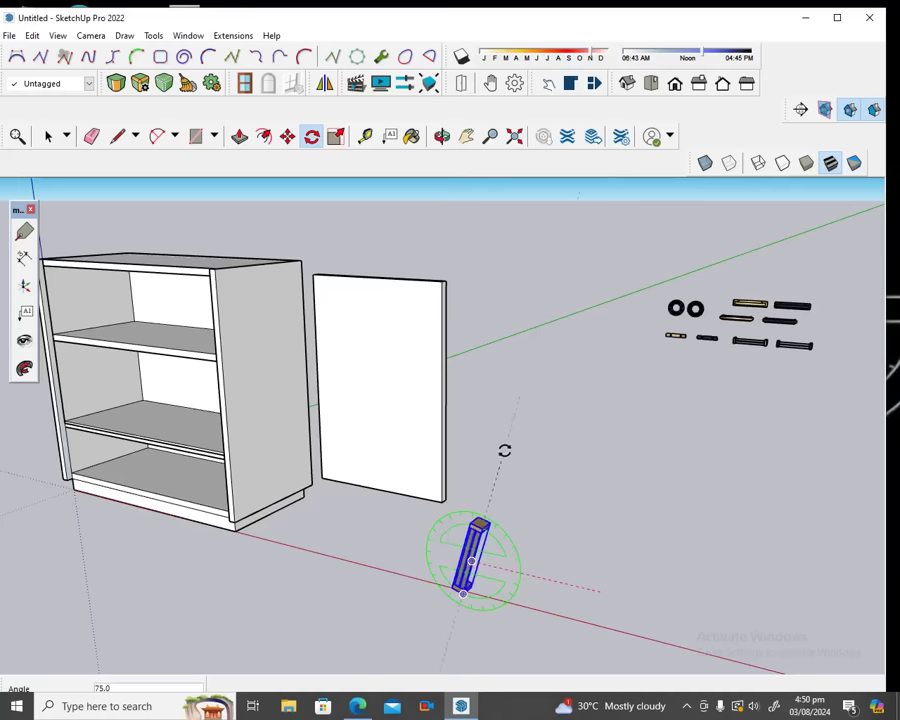
{"action": "left_click", "coordinate": [470, 418]}
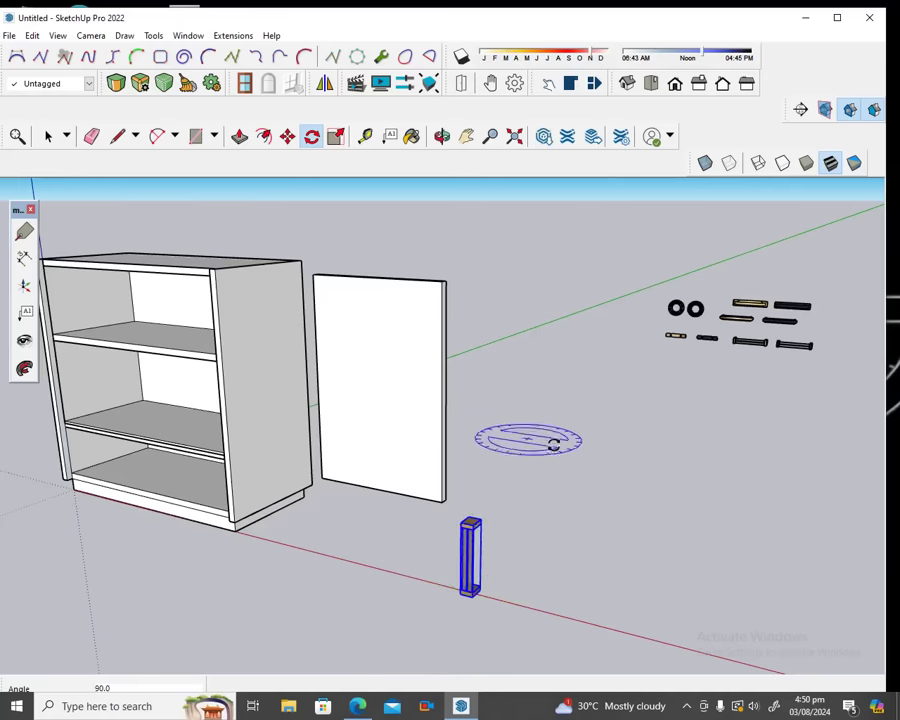
{"action": "left_click", "coordinate": [287, 136]}
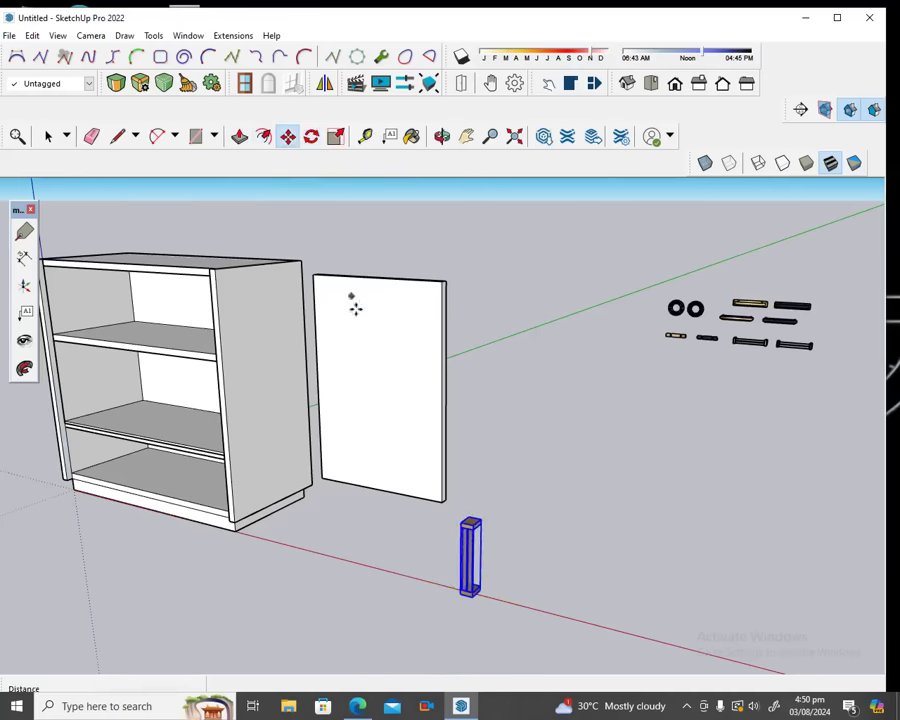
{"action": "left_click", "coordinate": [479, 516]}
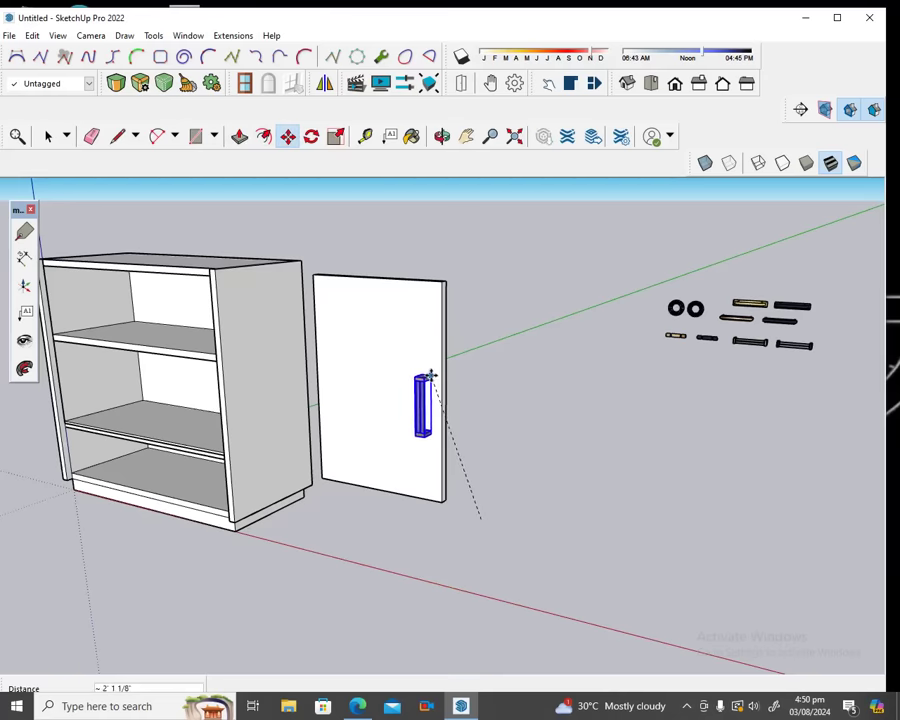
{"action": "left_click", "coordinate": [429, 376]}
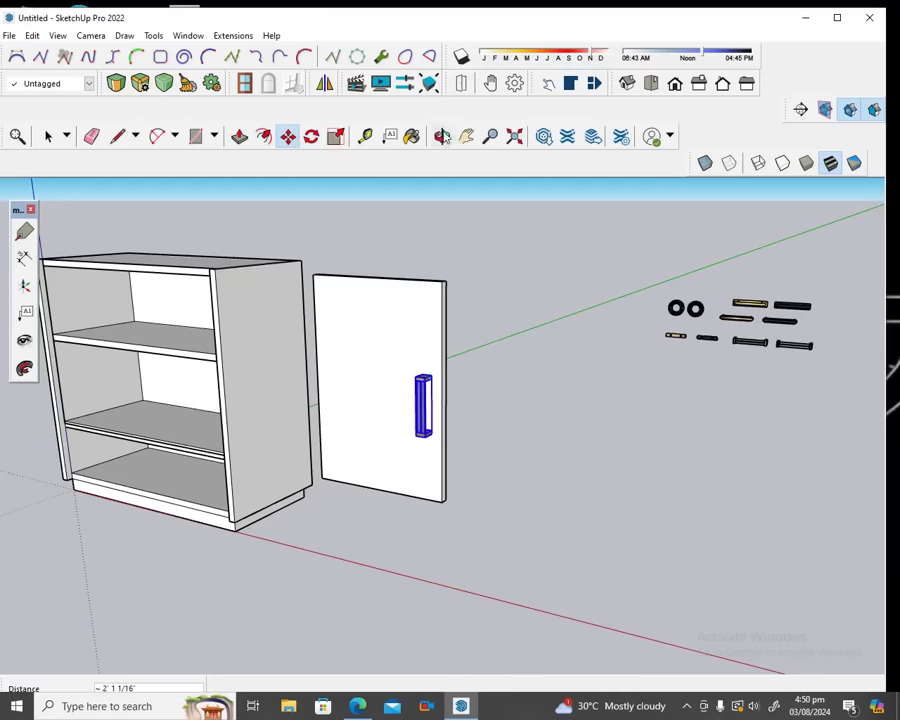
From a front view, adjust the handle to mid-height on the door's front.
{"action": "left_click", "coordinate": [441, 136]}
{"action": "left_click_drag", "start_coordinate": [444, 307], "coordinate": [338, 386]}
{"action": "mouse_move", "coordinate": [307, 435]}
{"action": "middle_mouse_down"}
{"action": "mouse_move", "coordinate": [516, 327]}
{"action": "mouse_move", "coordinate": [463, 430]}
{"action": "mouse_move", "coordinate": [512, 241]}
{"action": "mouse_move", "coordinate": [480, 358]}
{"action": "middle_mouse_up"}
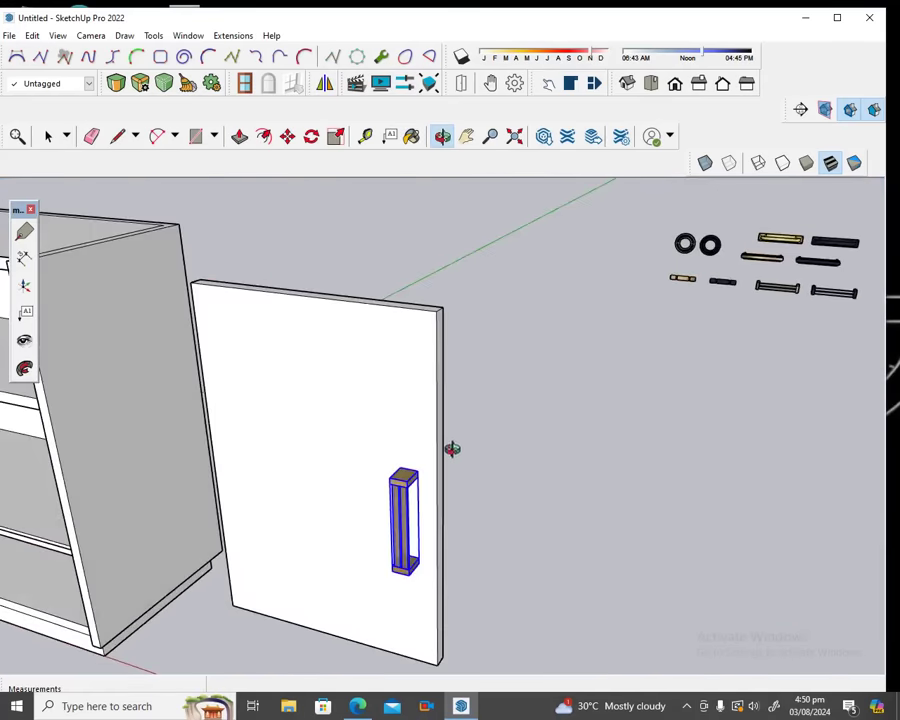
{"action": "scroll", "coordinate": [460, 430], "scroll_direction": "up", "scroll_amount": 3}
{"action": "scroll", "coordinate": [428, 440], "scroll_direction": "up", "scroll_amount": 2}
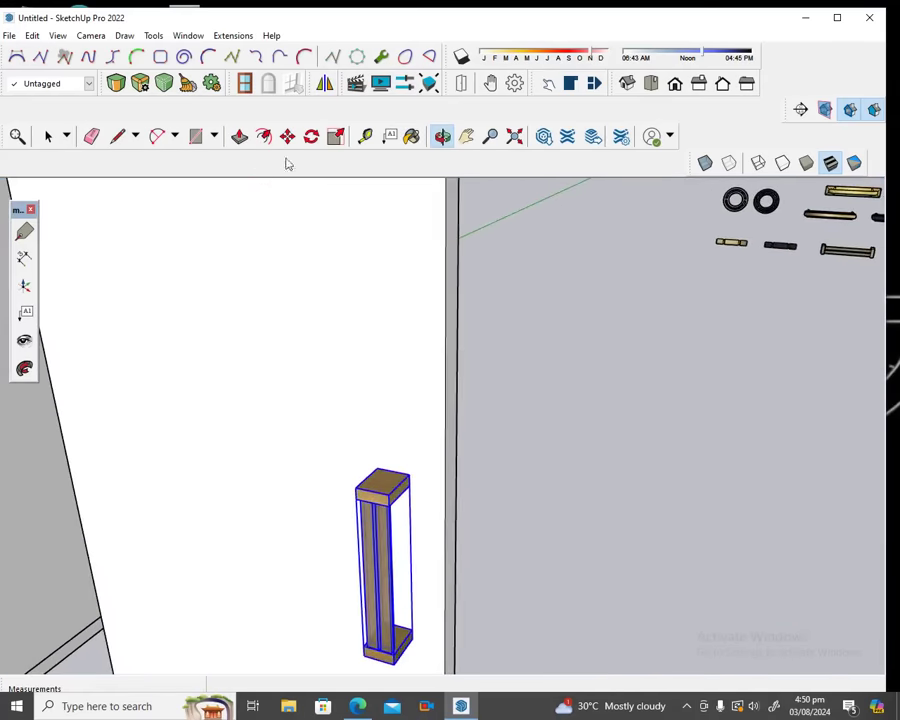
{"action": "left_click", "coordinate": [287, 135]}
{"action": "left_click", "coordinate": [413, 464]}
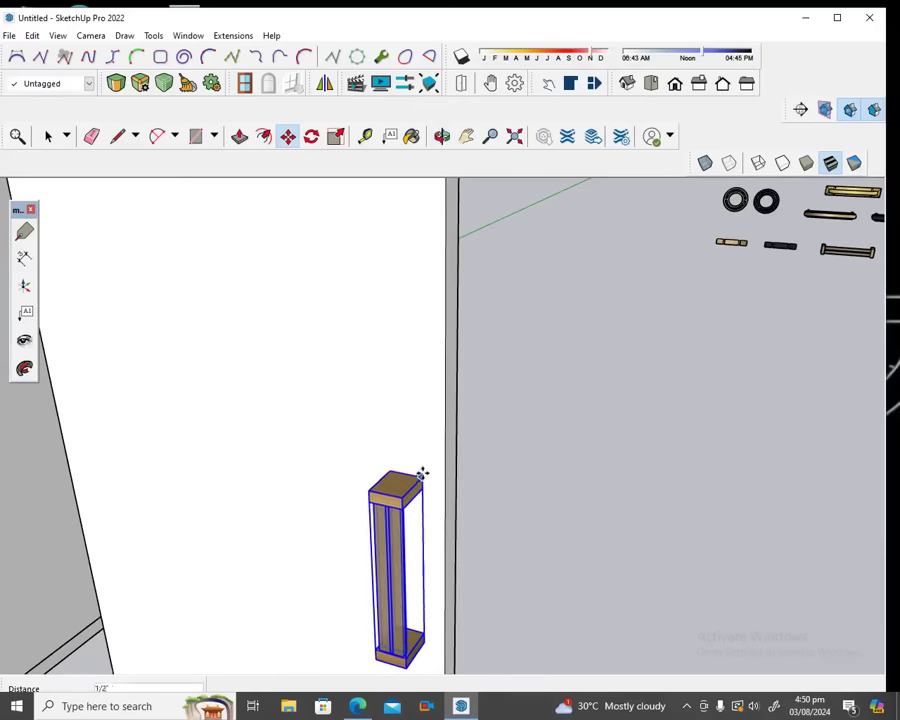
{"action": "scroll", "coordinate": [452, 325], "scroll_direction": "down", "scroll_amount": 2}
{"action": "scroll", "coordinate": [454, 297], "scroll_direction": "down", "scroll_amount": 2}
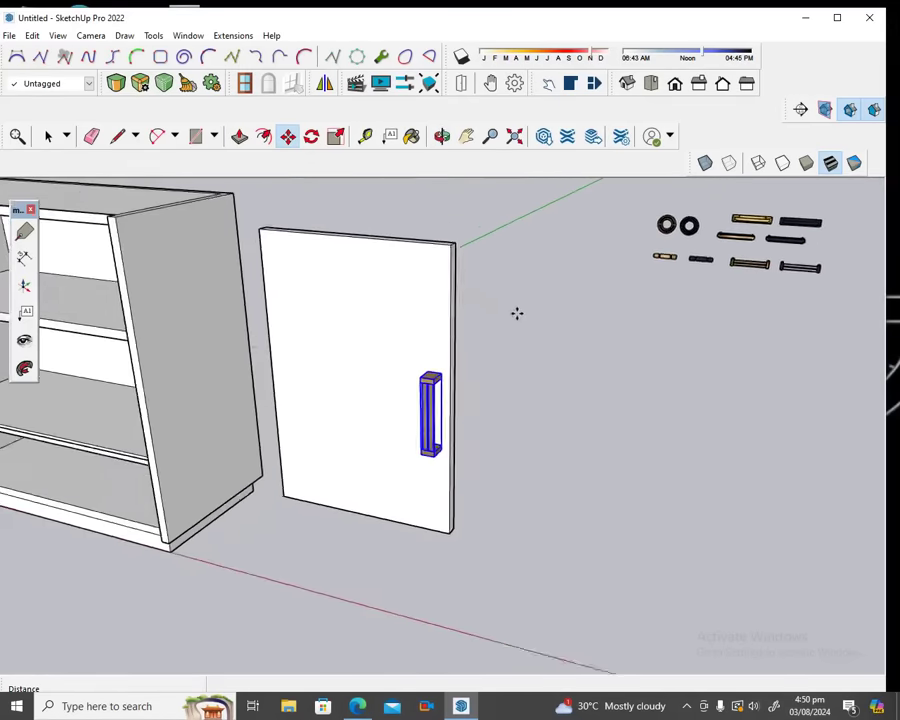
{"action": "scroll", "coordinate": [516, 313], "scroll_direction": "down", "scroll_amount": 1}
{"action": "scroll", "coordinate": [540, 327], "scroll_direction": "down", "scroll_amount": 2}
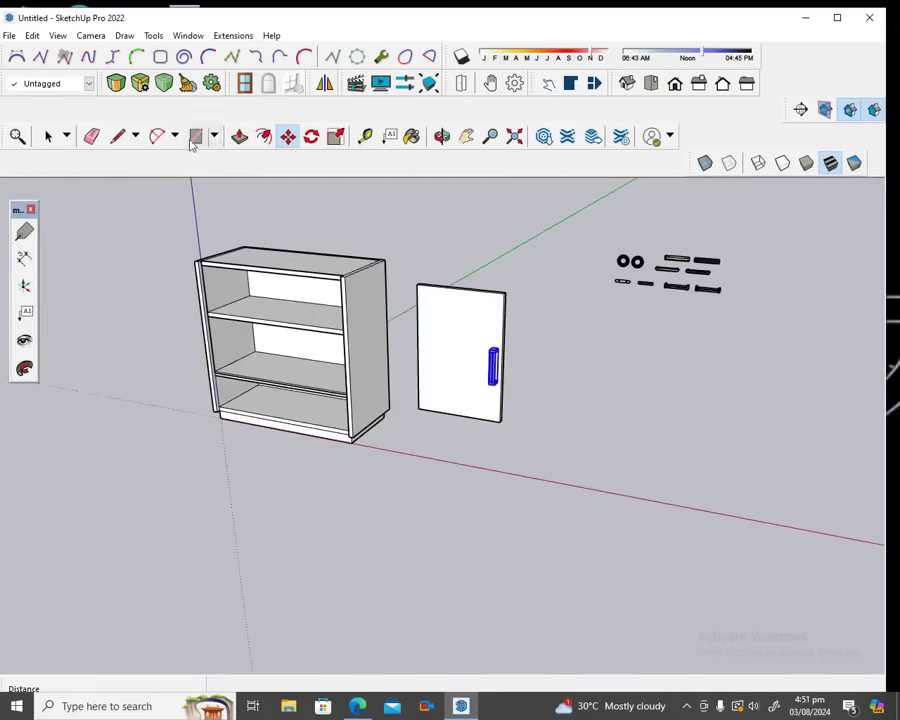
{"action": "left_click", "coordinate": [48, 135]}
Group the door together with its handle.
{"action": "left_click_drag", "start_coordinate": [406, 264], "coordinate": [548, 452]}
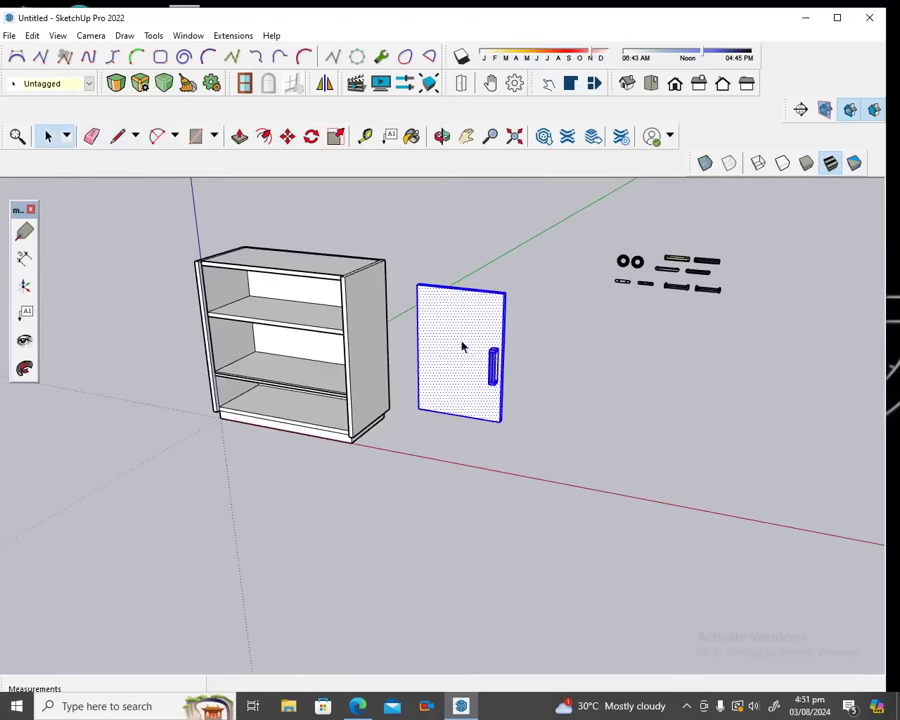
{"action": "right_click", "coordinate": [462, 346]}
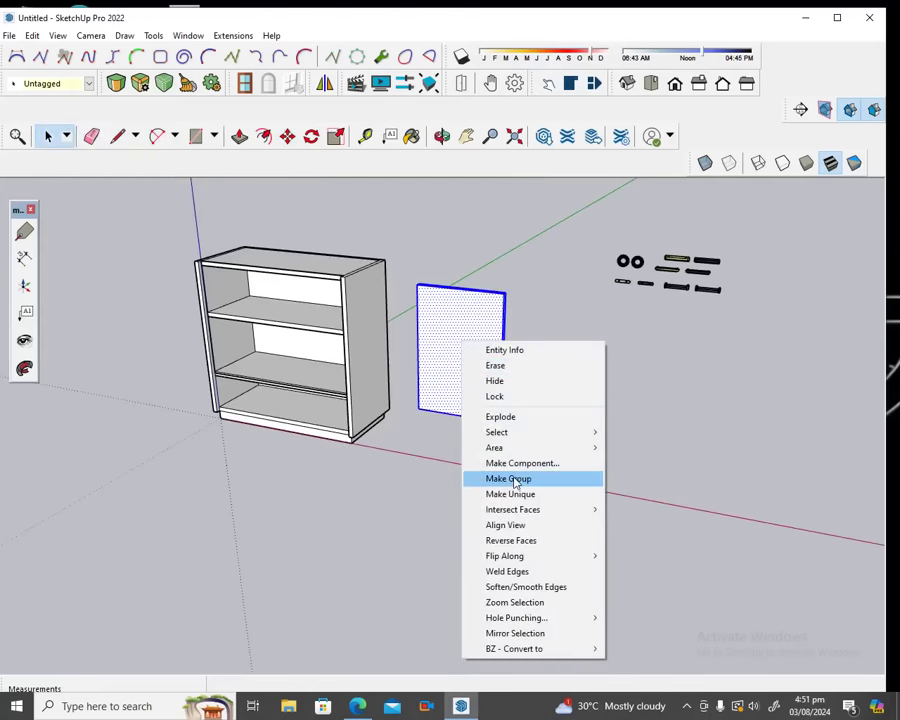
{"action": "left_click", "coordinate": [515, 480]}
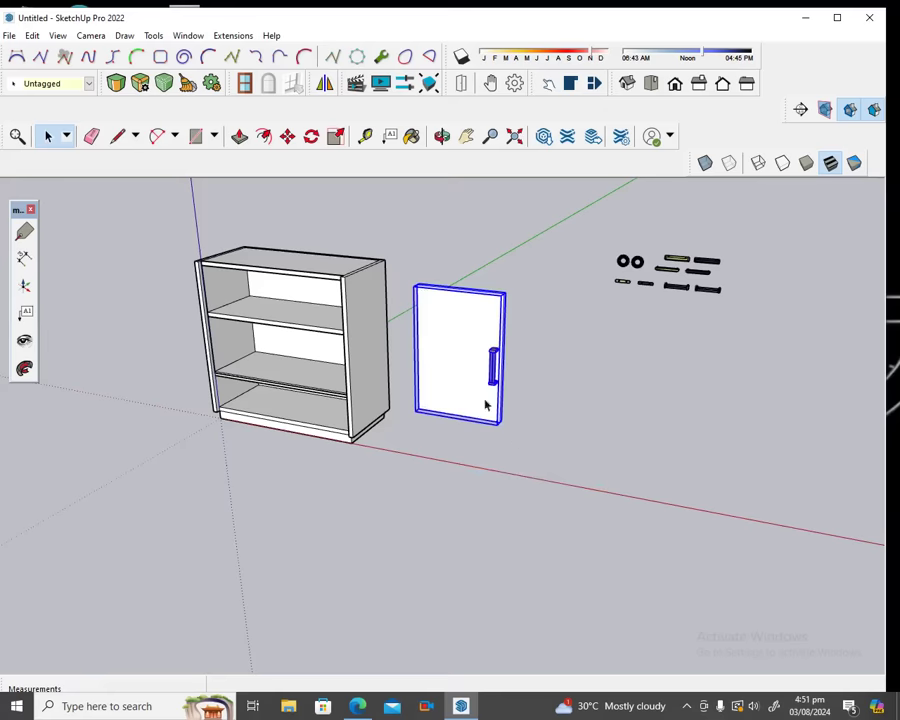
Move the door group into the cabinet's left opening.
{"action": "left_click", "coordinate": [287, 137]}
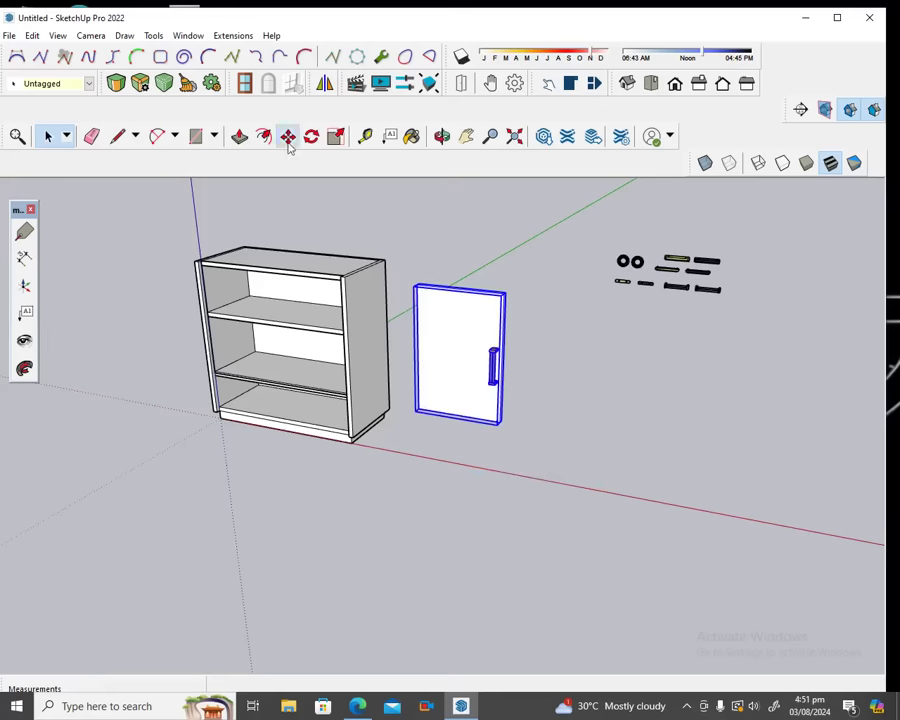
{"action": "left_click", "coordinate": [515, 291]}
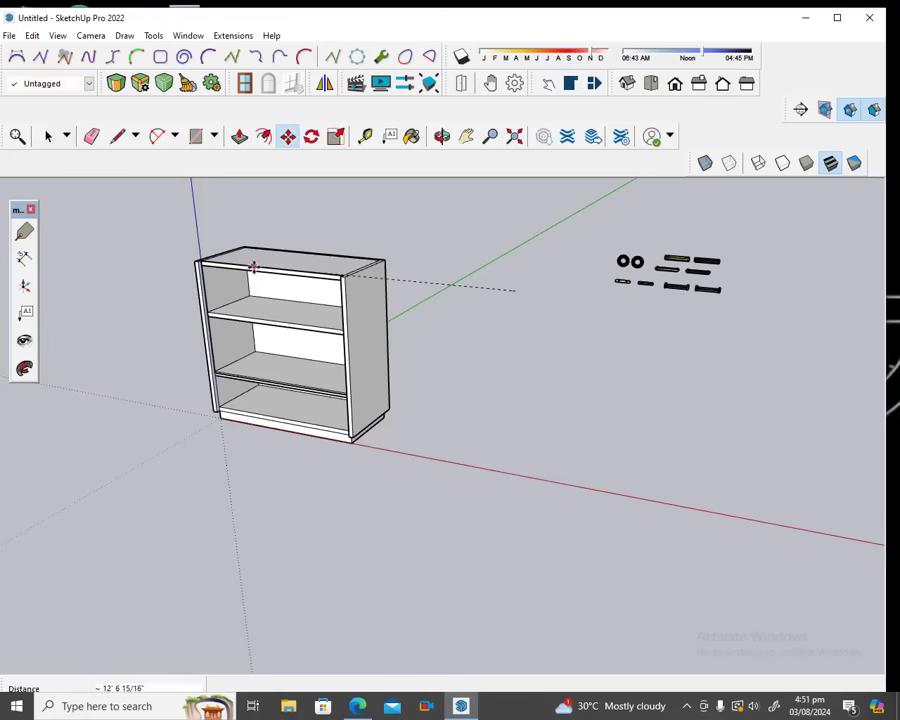
{"action": "left_click", "coordinate": [393, 284]}
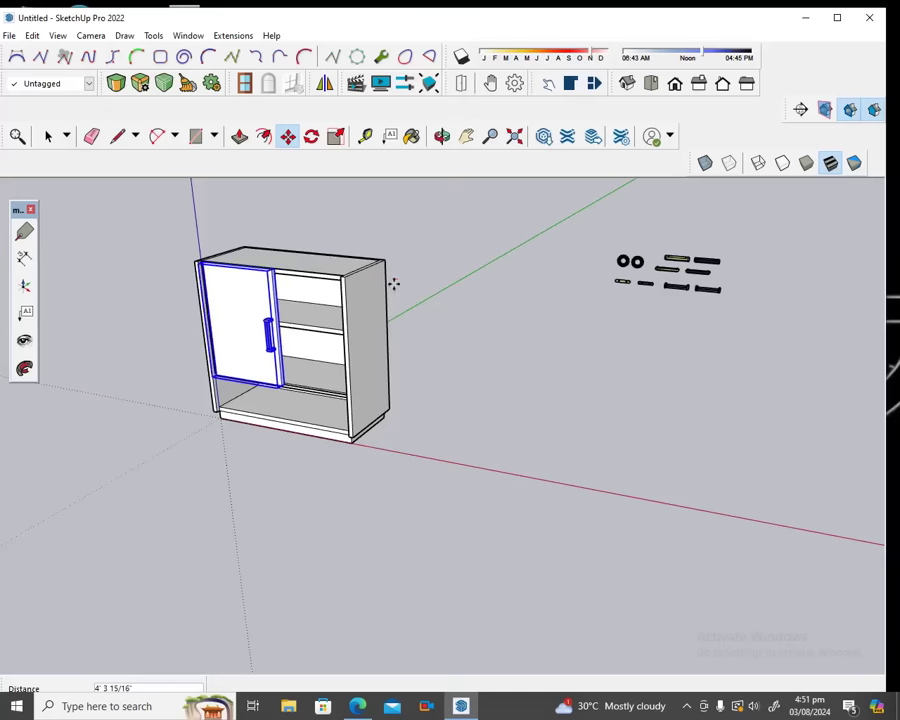
{"action": "left_click", "coordinate": [442, 136]}
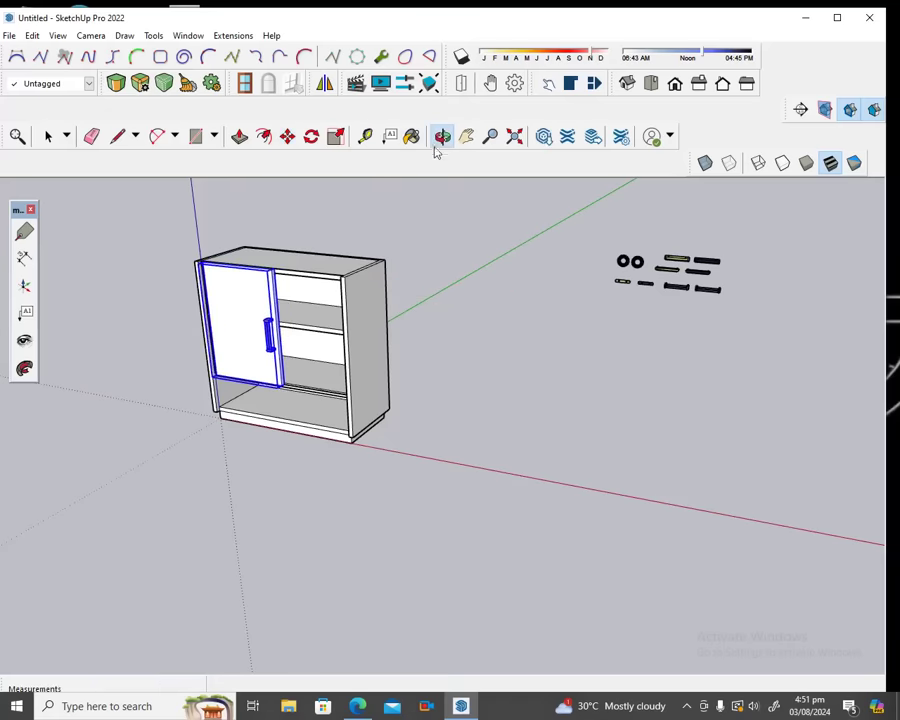
{"action": "left_click_drag", "start_coordinate": [265, 282], "coordinate": [297, 373]}
{"action": "scroll", "coordinate": [240, 330], "scroll_direction": "up", "scroll_amount": 2}
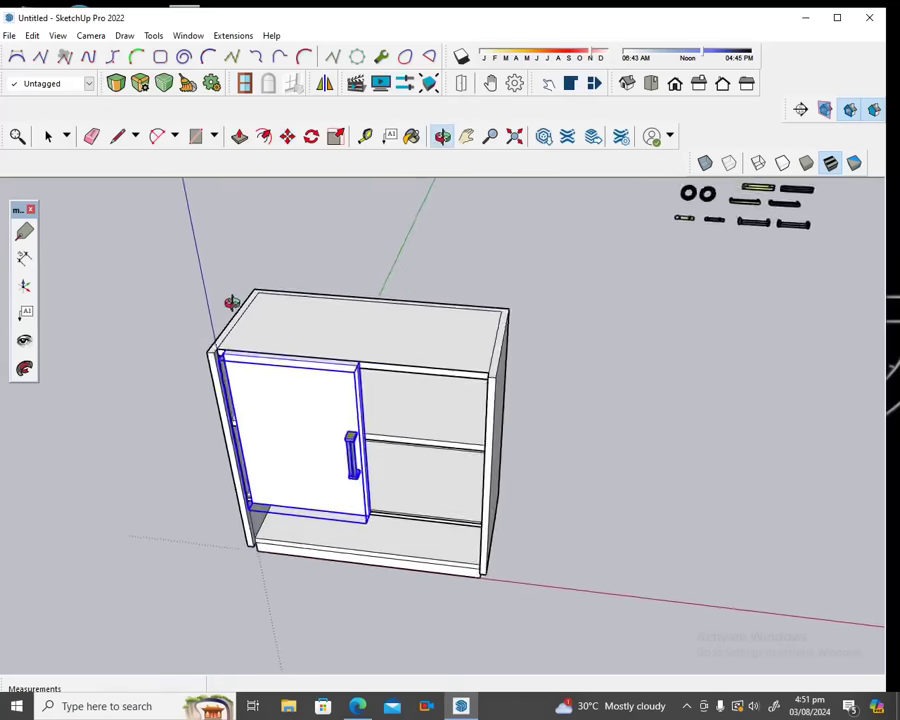
{"action": "scroll", "coordinate": [231, 345], "scroll_direction": "up", "scroll_amount": 3}
{"action": "scroll", "coordinate": [239, 364], "scroll_direction": "up", "scroll_amount": 2}
{"action": "left_click_drag", "start_coordinate": [239, 363], "coordinate": [231, 372]}
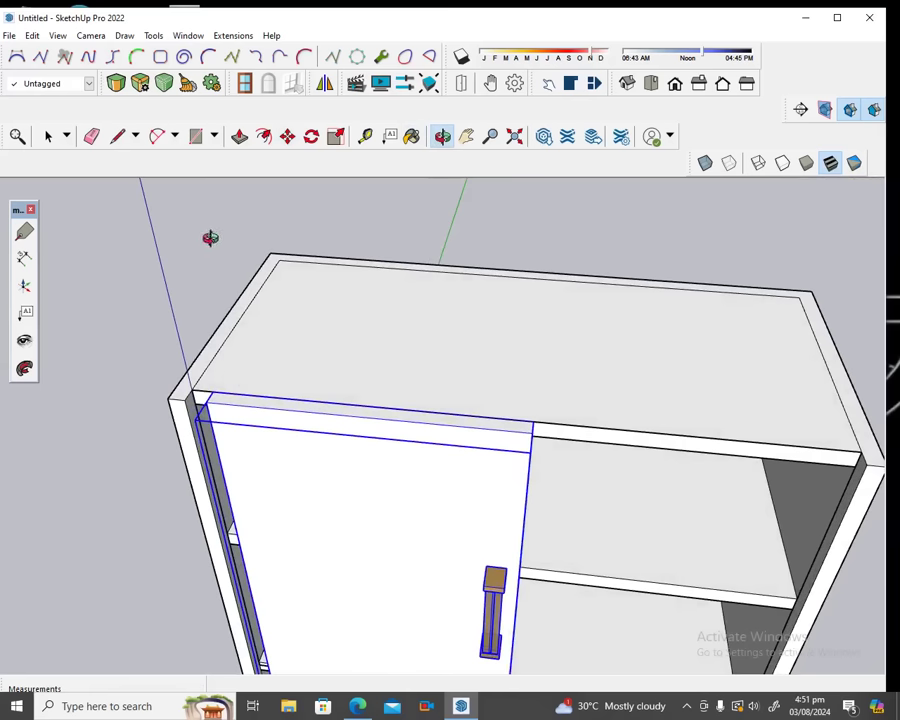
Snap the door's top outer corner flush with the cabinet's outer corner.
{"action": "left_click", "coordinate": [287, 136]}
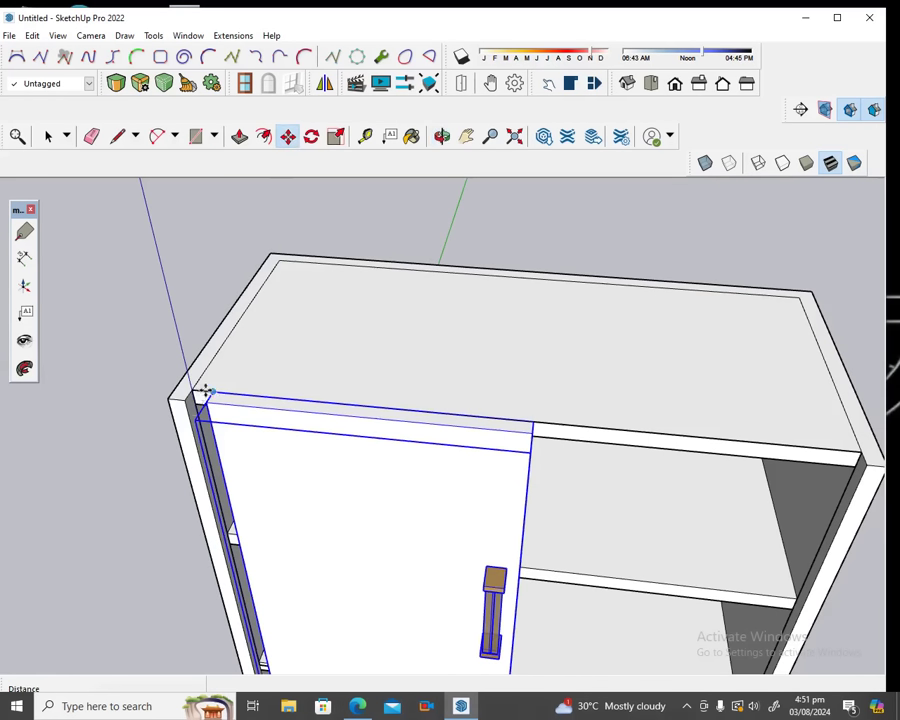
{"action": "left_click", "coordinate": [211, 394]}
{"action": "left_click", "coordinate": [196, 388]}
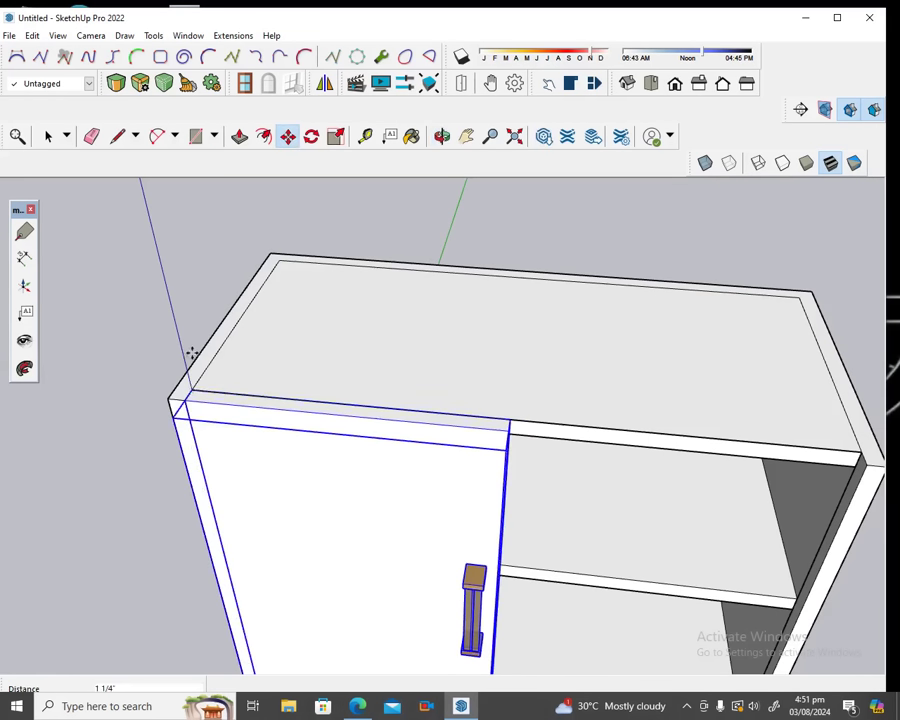
{"action": "scroll", "coordinate": [200, 350], "scroll_direction": "down", "scroll_amount": 4}
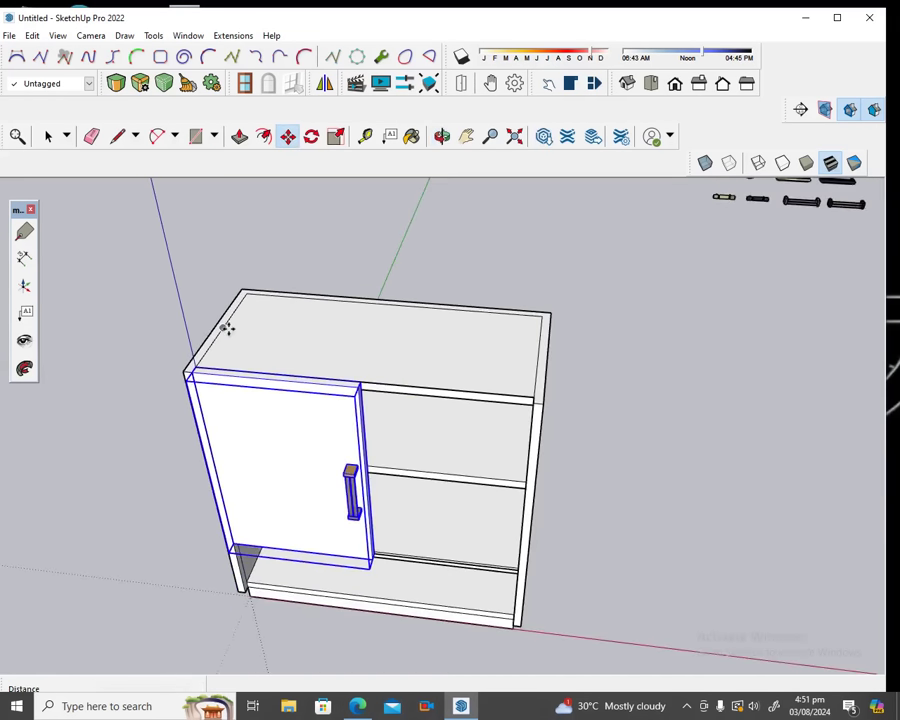
{"action": "left_click", "coordinate": [362, 379]}
{"action": "key", "text": "ctrl"}
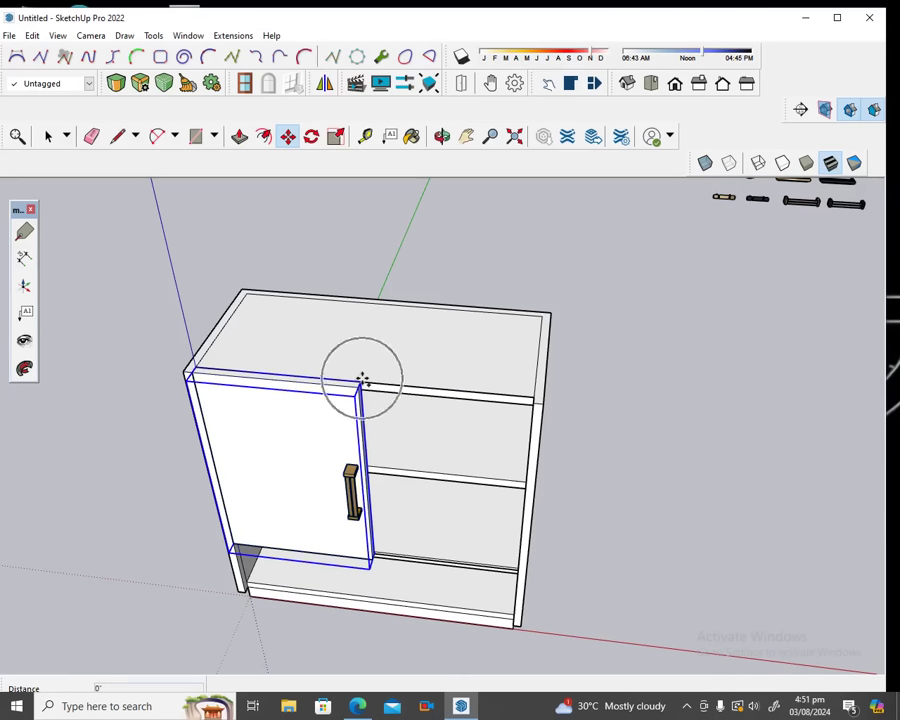
Place the door copy in the right half and flip it along red so handles meet centrally.
{"action": "left_click", "coordinate": [535, 397]}
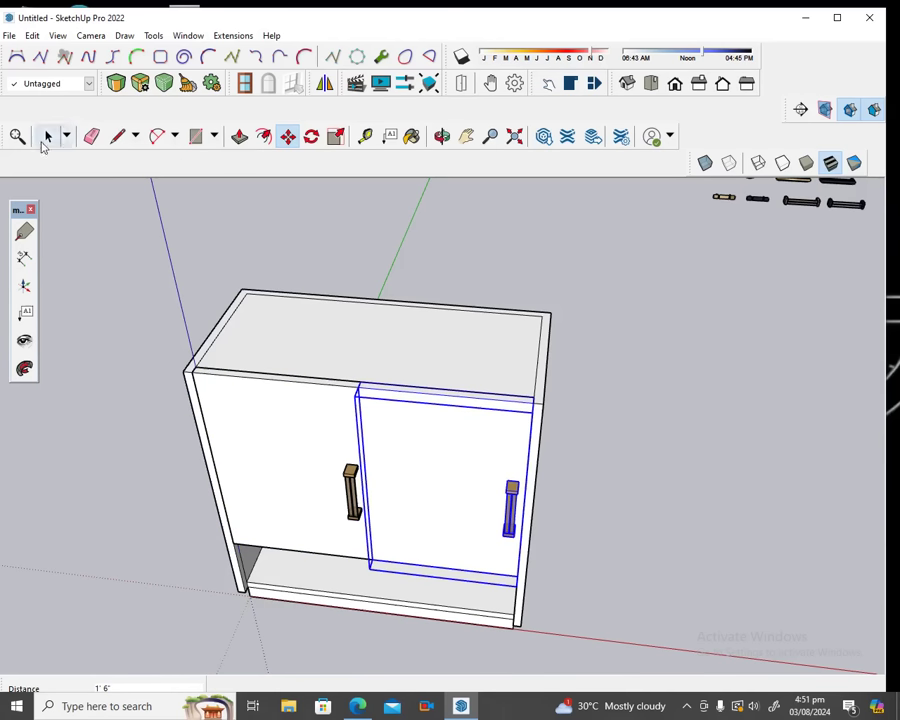
{"action": "left_click", "coordinate": [47, 136]}
{"action": "right_click", "coordinate": [428, 473]}
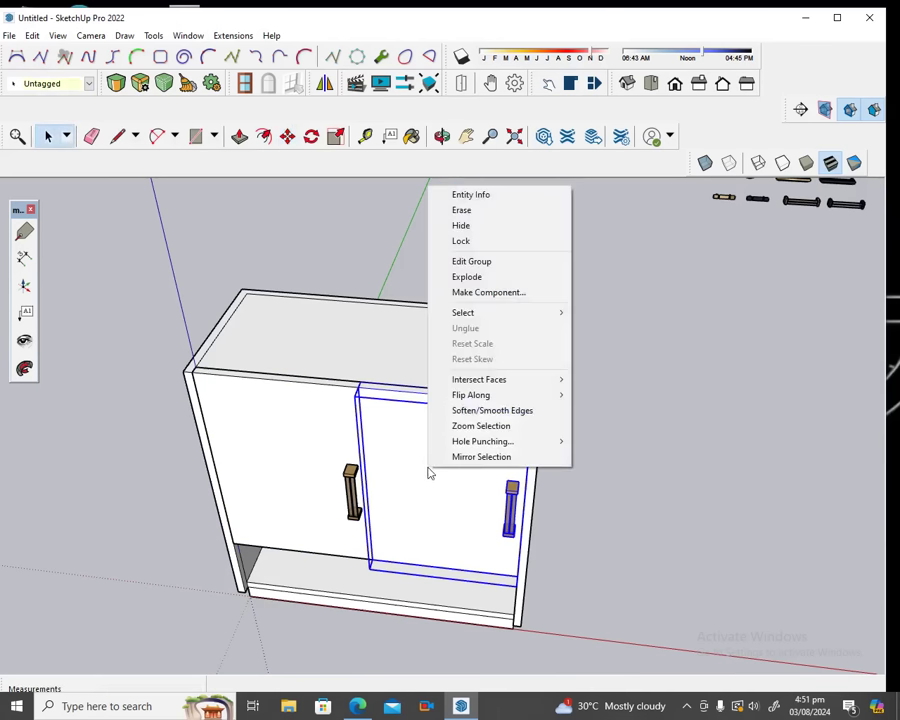
{"action": "mouse_move", "coordinate": [471, 395]}
{"action": "left_click", "coordinate": [654, 413]}
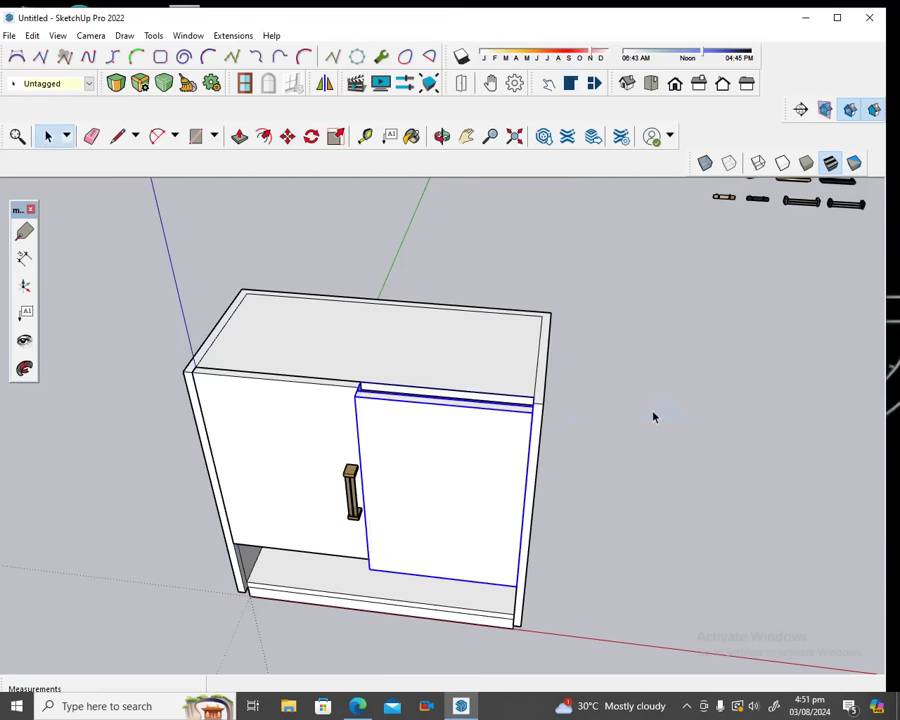
{"action": "right_click", "coordinate": [420, 487]}
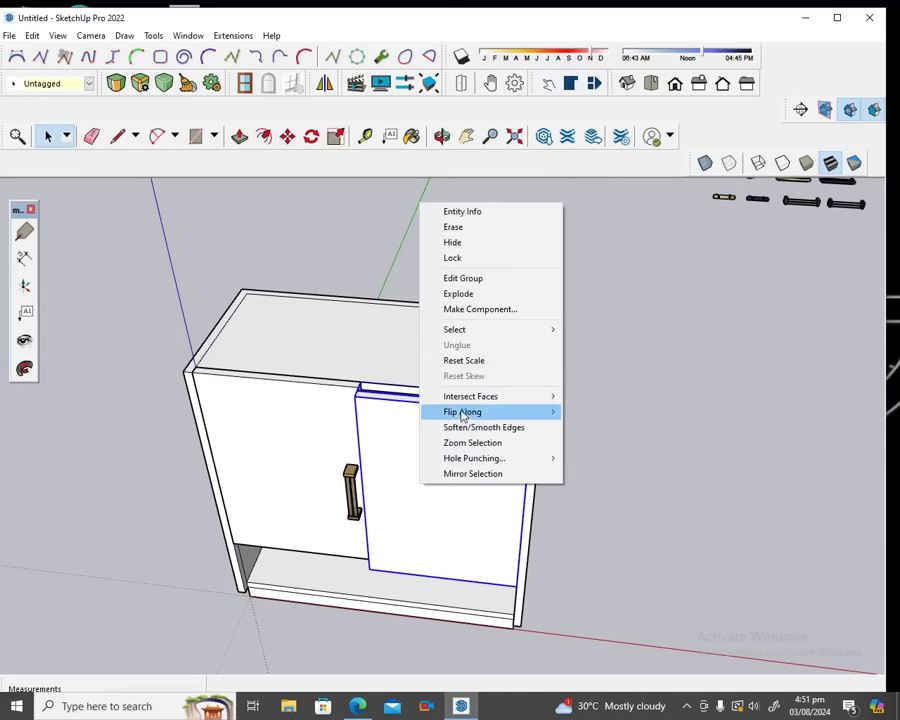
{"action": "mouse_move", "coordinate": [480, 412]}
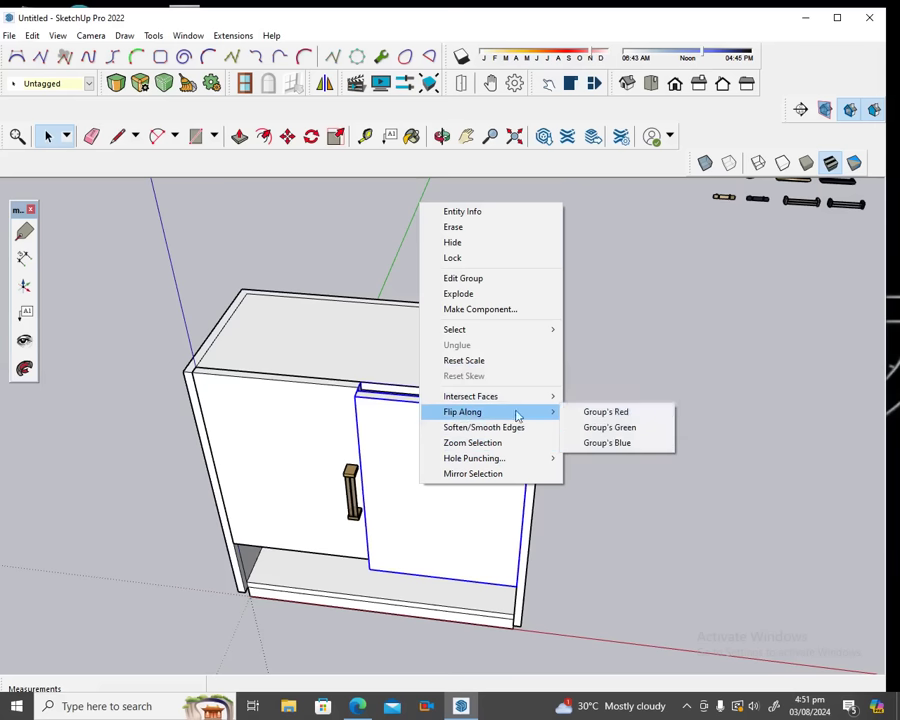
{"action": "left_click", "coordinate": [592, 429]}
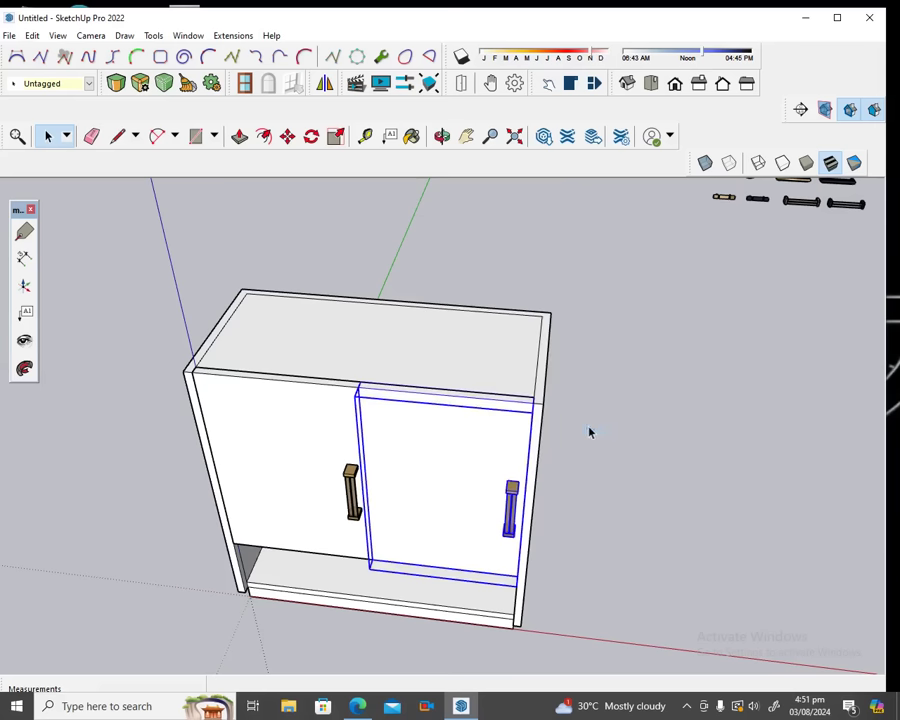
{"action": "right_click", "coordinate": [460, 434]}
{"action": "mouse_move", "coordinate": [503, 356]}
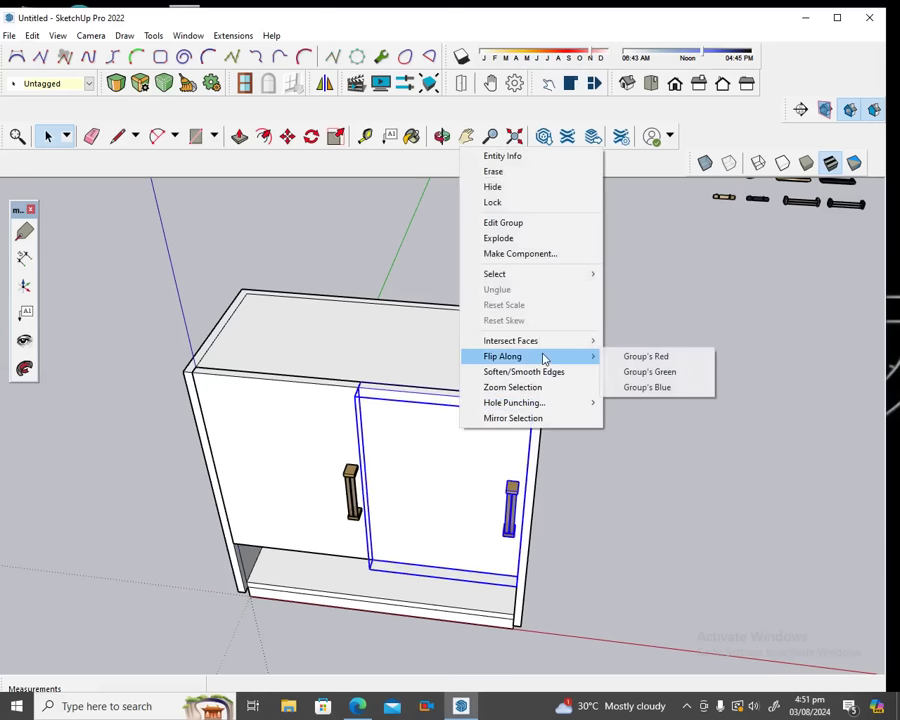
{"action": "left_click", "coordinate": [627, 357]}
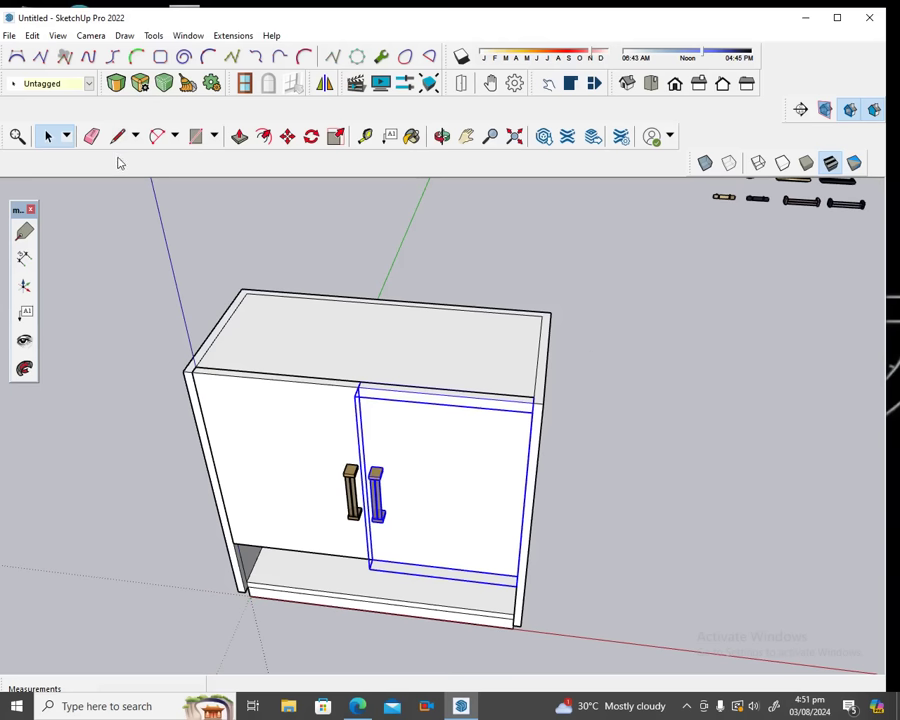
{"action": "left_click", "coordinate": [155, 272]}
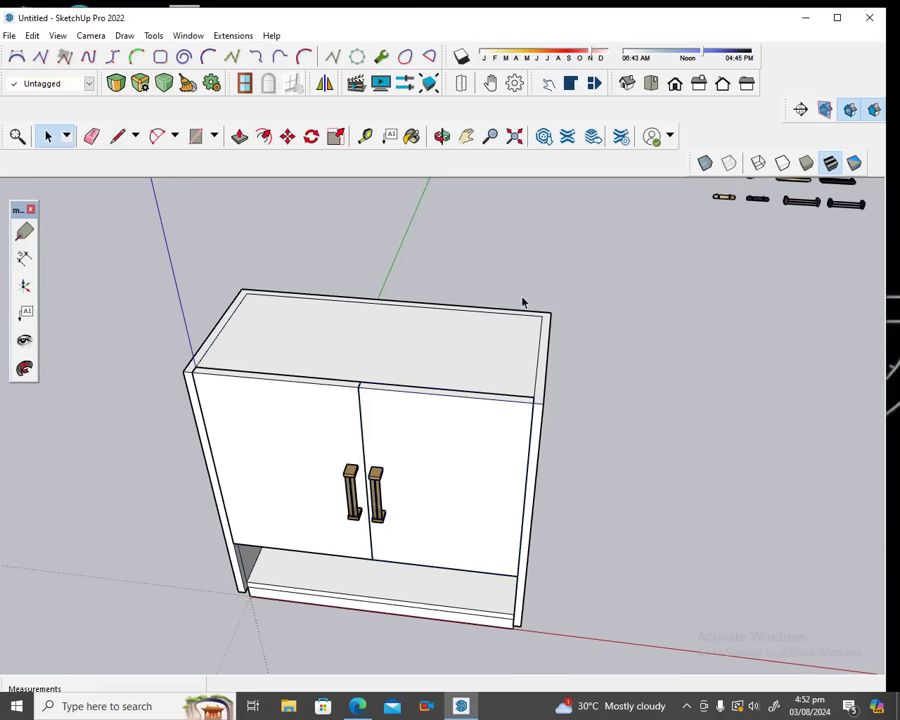
{"action": "left_click", "coordinate": [442, 135]}
Orbit toward the cabinet front to view both doors and their centre handles.
{"action": "mouse_move", "coordinate": [404, 323]}
{"action": "left_mouse_down"}
{"action": "mouse_move", "coordinate": [492, 296]}
{"action": "mouse_move", "coordinate": [440, 287]}
{"action": "mouse_move", "coordinate": [431, 338]}
{"action": "mouse_move", "coordinate": [427, 303]}
{"action": "mouse_move", "coordinate": [452, 295]}
{"action": "mouse_move", "coordinate": [460, 305]}
{"action": "left_mouse_up"}
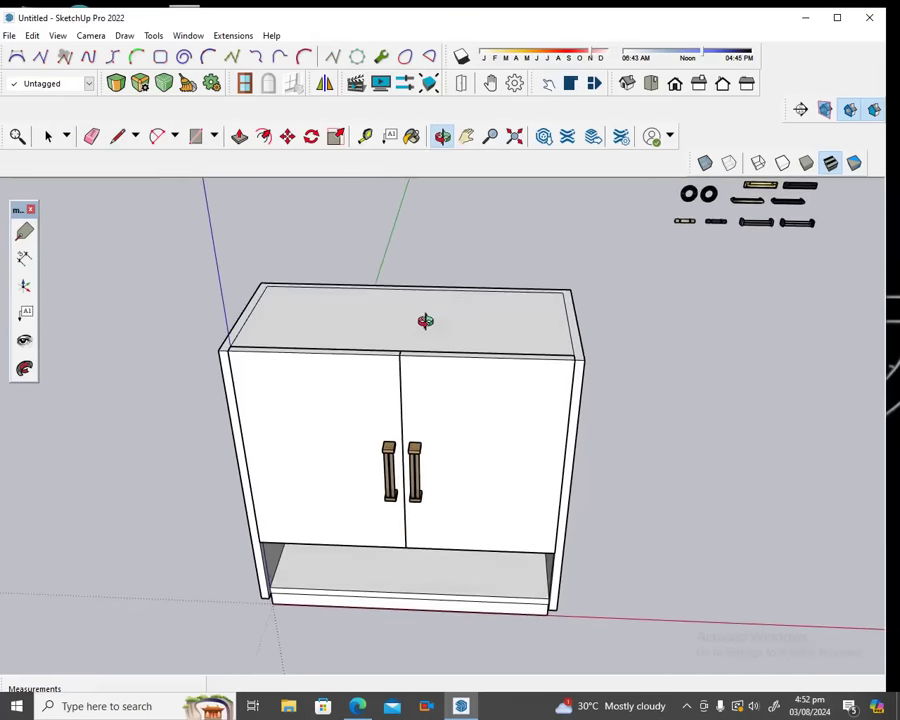
{"action": "left_click_drag", "start_coordinate": [428, 358], "coordinate": [402, 358]}
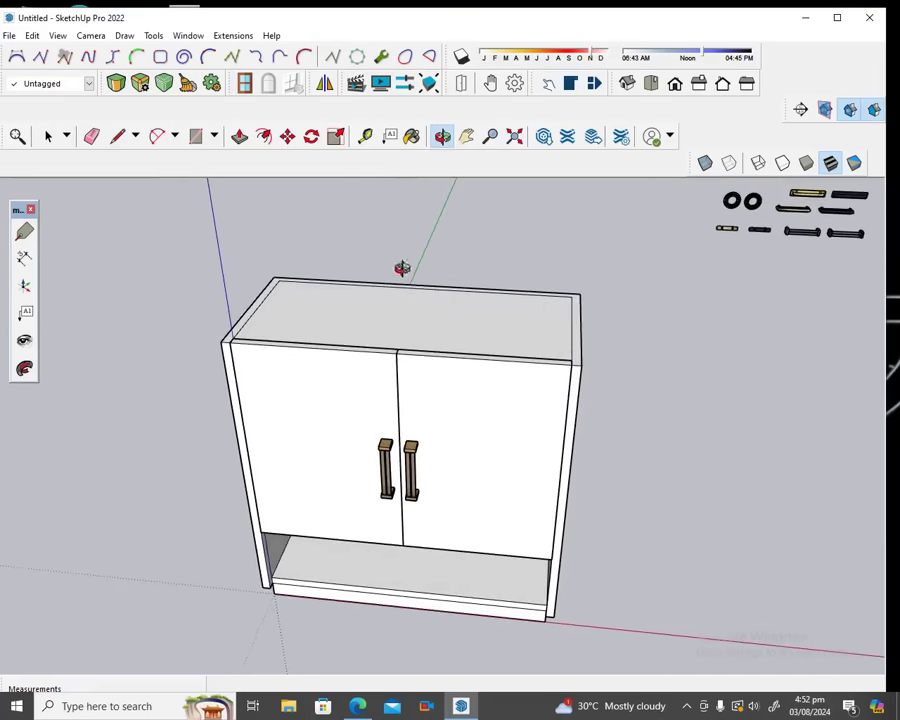
{"action": "mouse_move", "coordinate": [344, 321]}
{"action": "left_mouse_down"}
{"action": "mouse_move", "coordinate": [323, 370]}
{"action": "mouse_move", "coordinate": [434, 388]}
{"action": "left_mouse_up"}
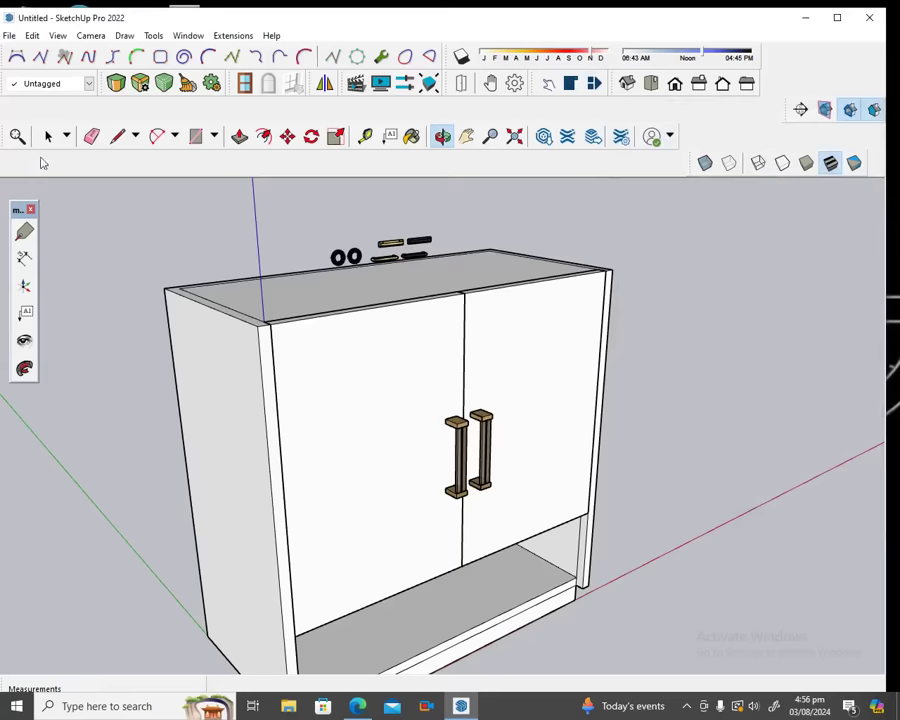
{"action": "left_click", "coordinate": [47, 135]}
Make the left door Component#1, with its axes at the door's lower outer corner along the bottom edge.
{"action": "left_click", "coordinate": [348, 418]}
{"action": "right_click", "coordinate": [350, 421]}
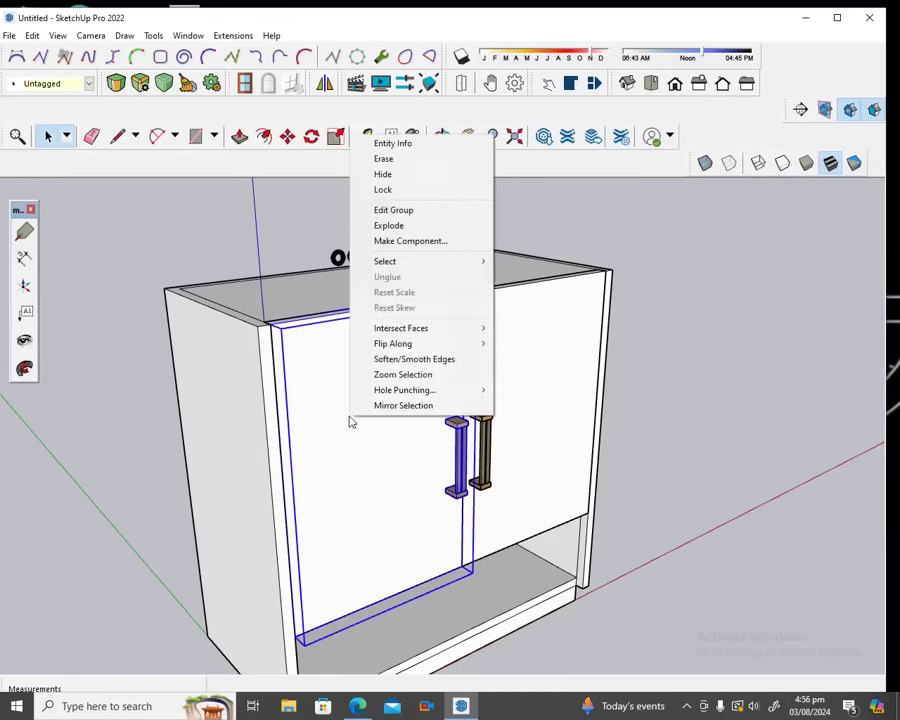
{"action": "left_click", "coordinate": [434, 240]}
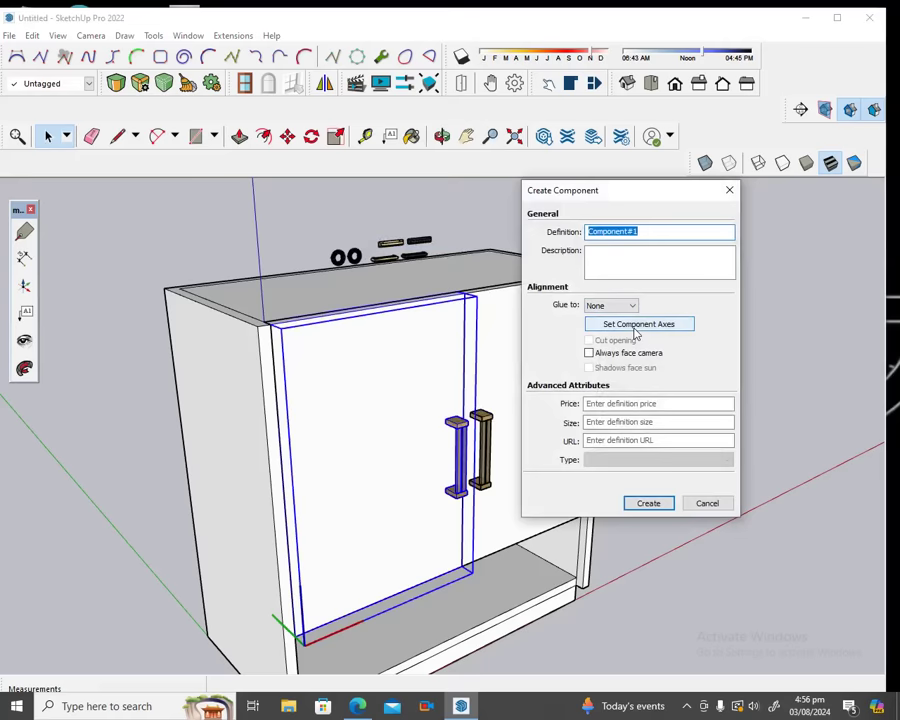
{"action": "left_click", "coordinate": [635, 326]}
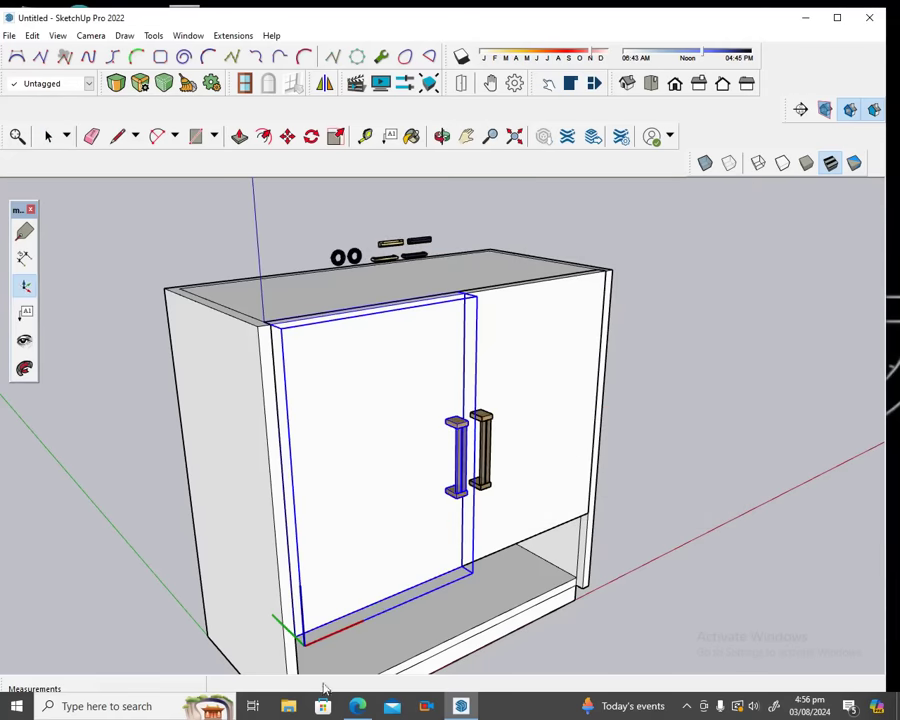
{"action": "left_click", "coordinate": [301, 638]}
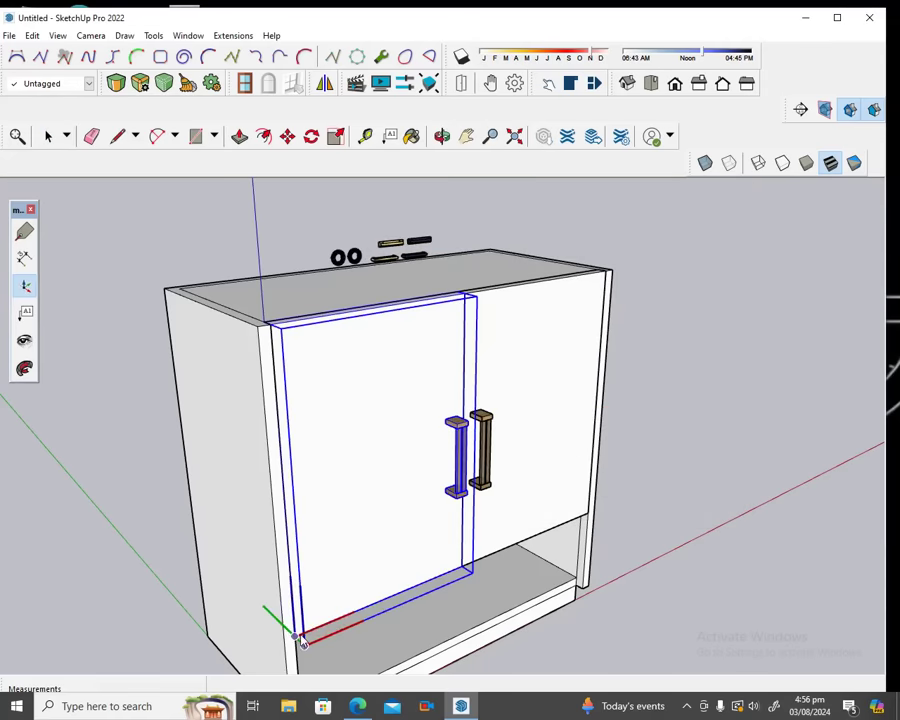
{"action": "left_click", "coordinate": [357, 617]}
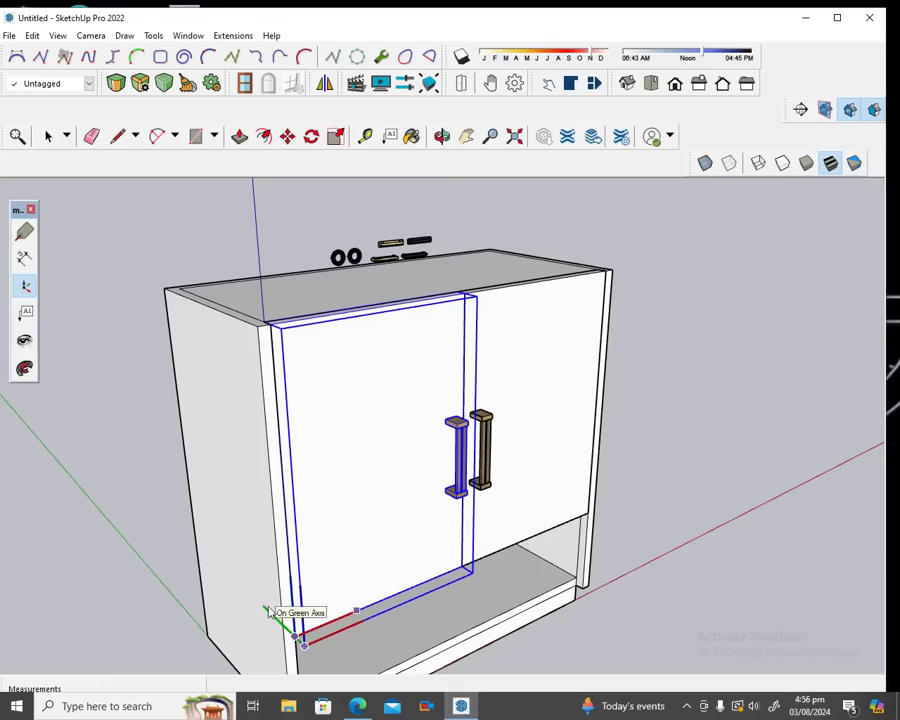
{"action": "left_click", "coordinate": [268, 612]}
{"action": "left_click", "coordinate": [650, 503]}
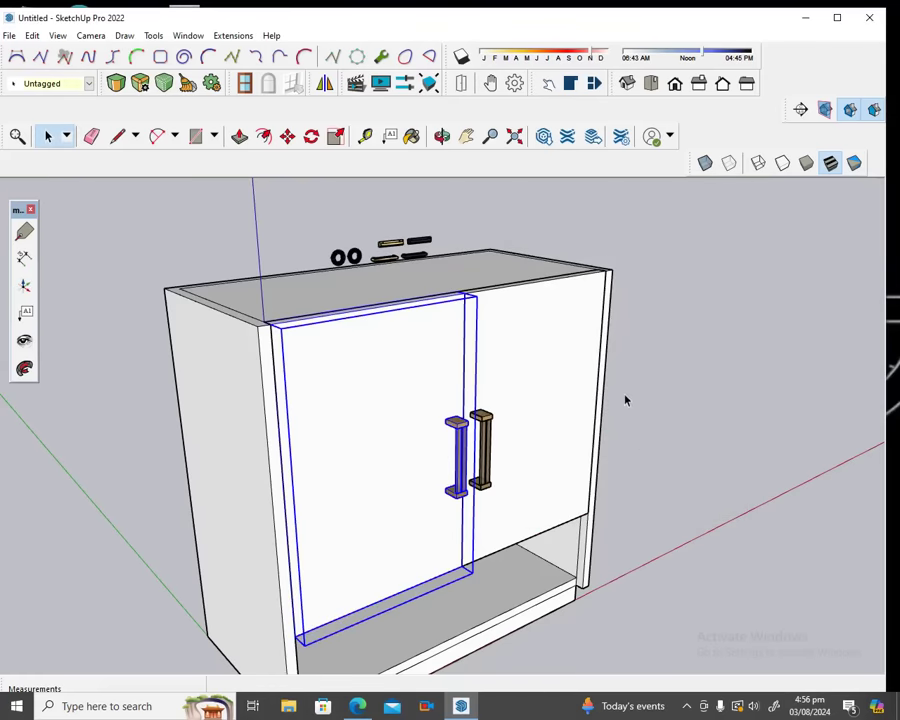
Add RotZ and onClick attributes to Component#1 in Component Attributes.
{"action": "left_click", "coordinate": [442, 136]}
{"action": "mouse_move", "coordinate": [533, 328]}
{"action": "left_mouse_down"}
{"action": "mouse_move", "coordinate": [524, 424]}
{"action": "mouse_move", "coordinate": [392, 426]}
{"action": "left_mouse_up"}
{"action": "left_click_drag", "start_coordinate": [542, 460], "coordinate": [504, 427]}
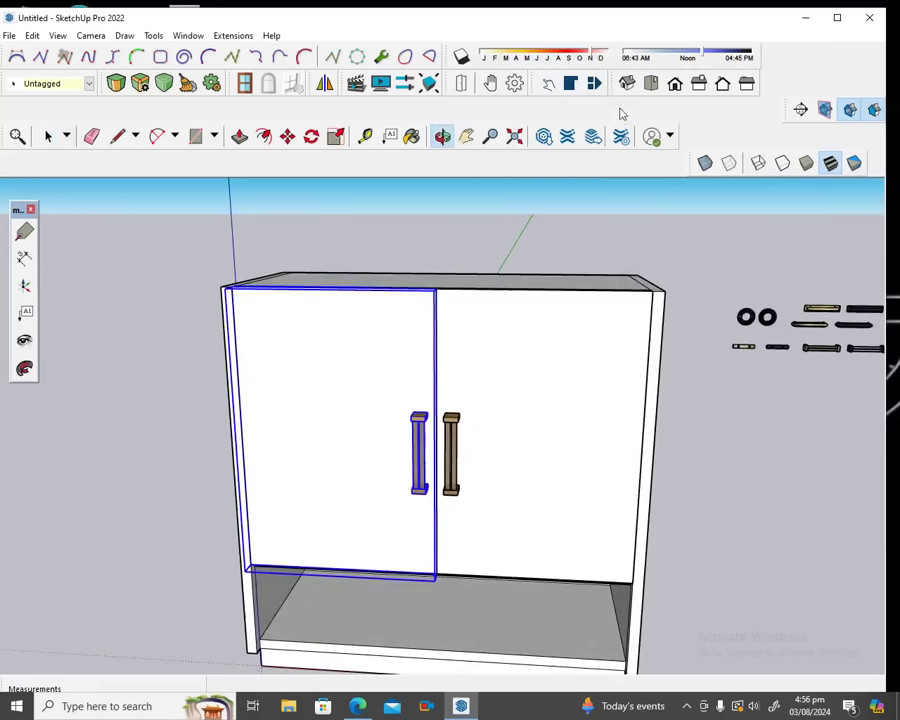
{"action": "left_click", "coordinate": [594, 83]}
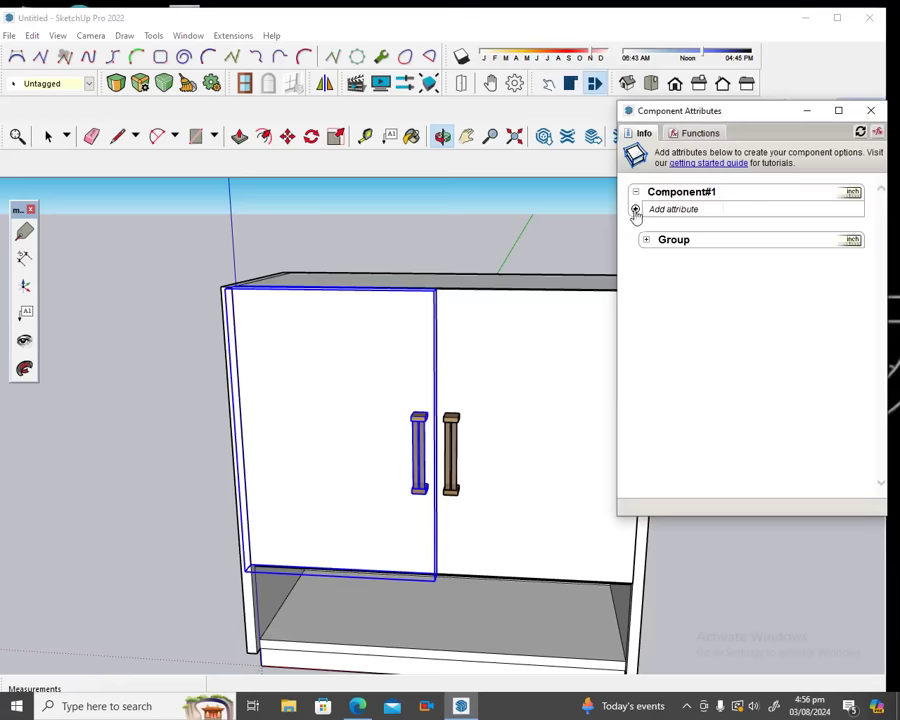
{"action": "left_click", "coordinate": [636, 211]}
{"action": "left_click", "coordinate": [743, 410]}
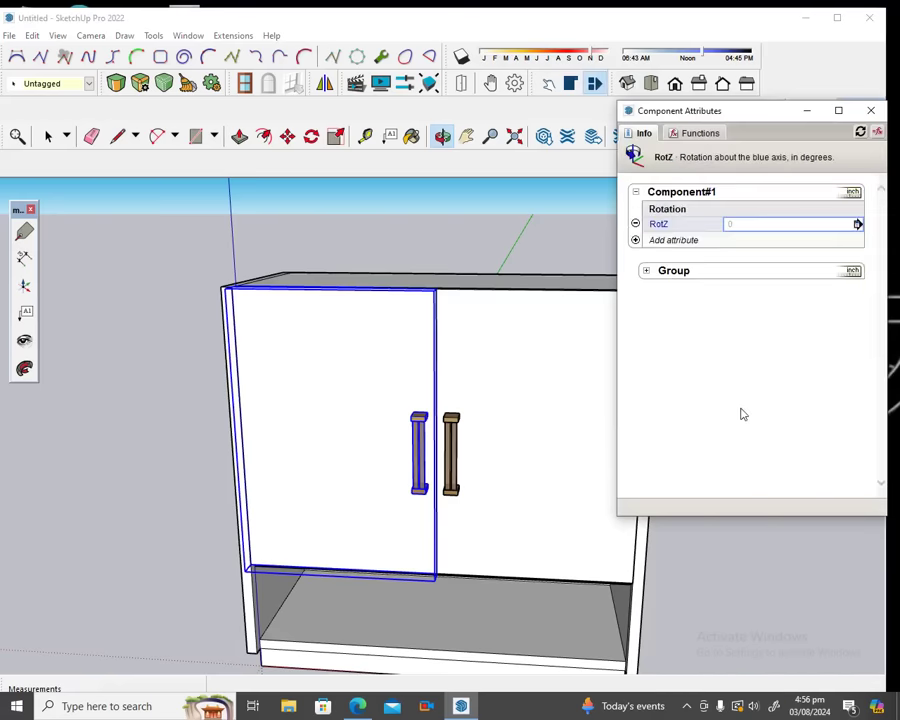
{"action": "left_click", "coordinate": [637, 240]}
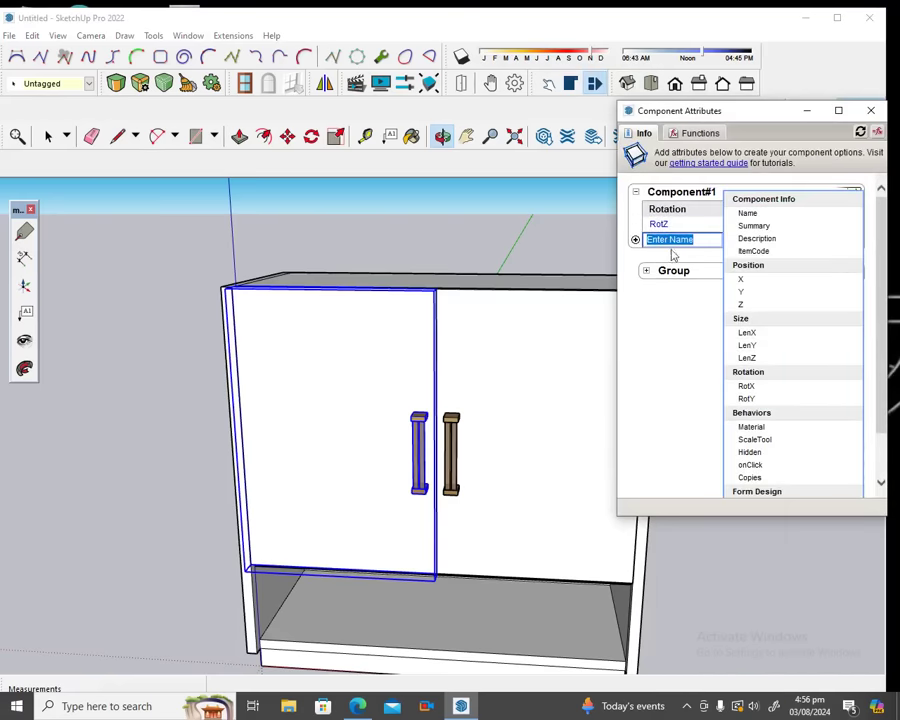
{"action": "left_click", "coordinate": [752, 465]}
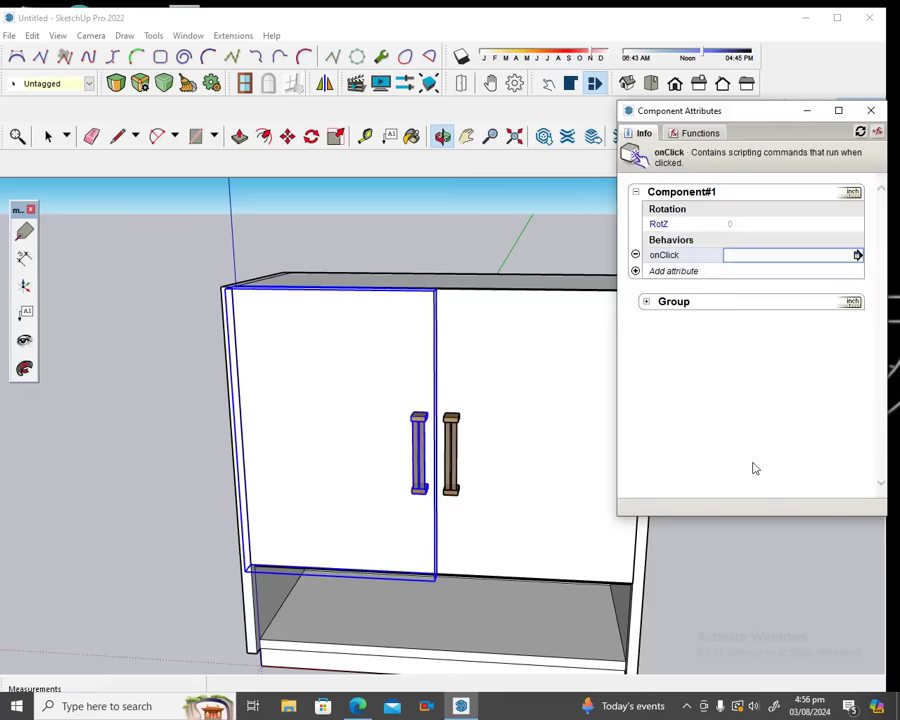
Set the onClick value to animateslow("RotZ",0,90), then change it to -90.
{"action": "left_click", "coordinate": [740, 255]}
{"action": "type", "text": "animateslow"}
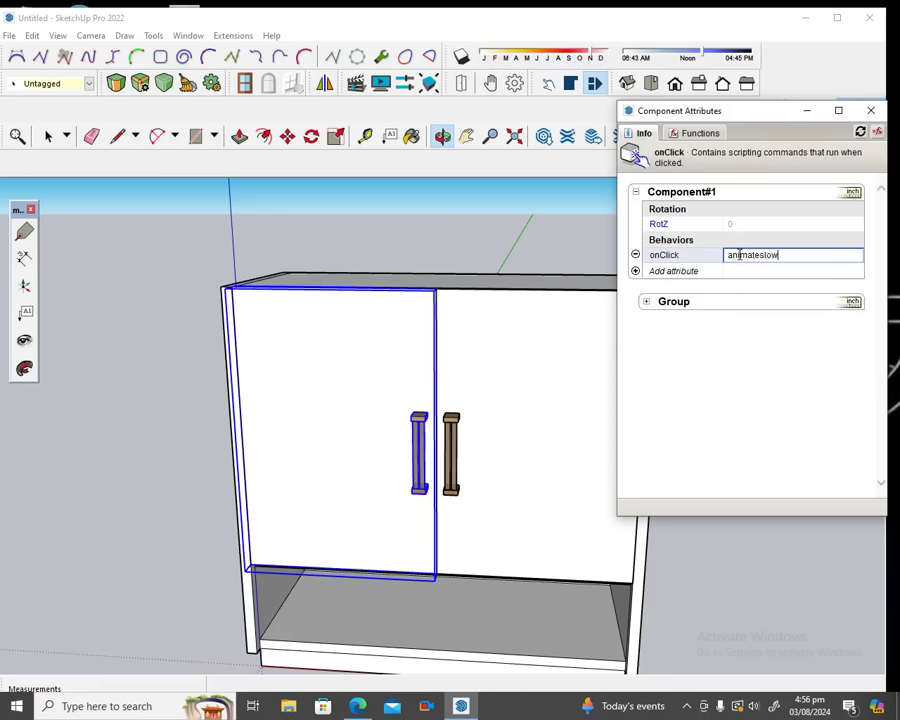
{"action": "type", "text": "(\"RotZ\",0,90"}
{"action": "key", "text": "Return"}
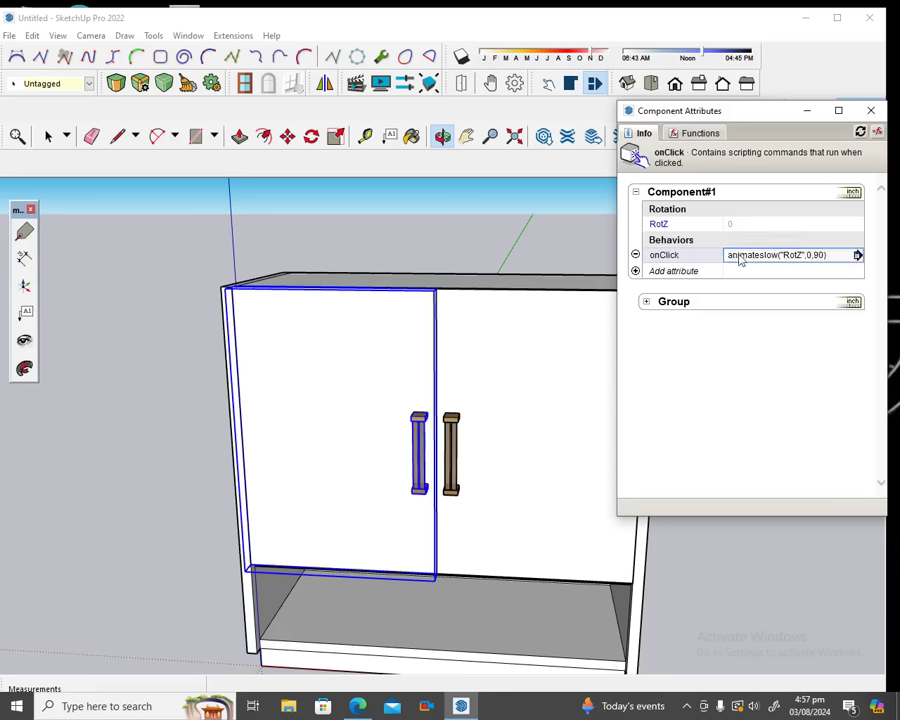
{"action": "left_click", "coordinate": [817, 256]}
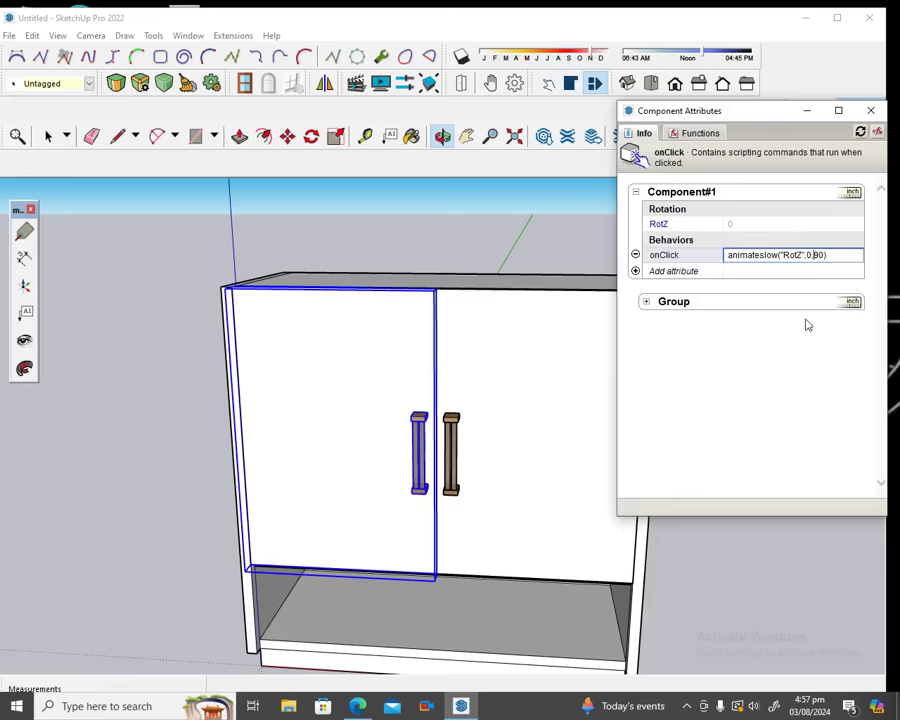
{"action": "type", "text": "-"}
{"action": "key", "text": "Return"}
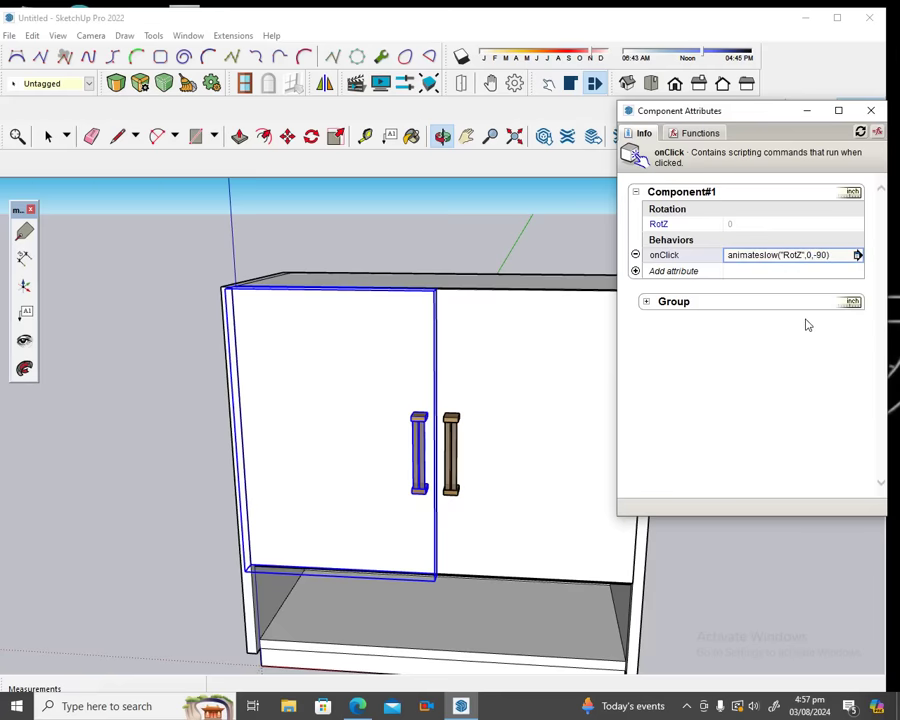
{"action": "left_click", "coordinate": [381, 60]}
{"action": "left_click", "coordinate": [421, 327]}
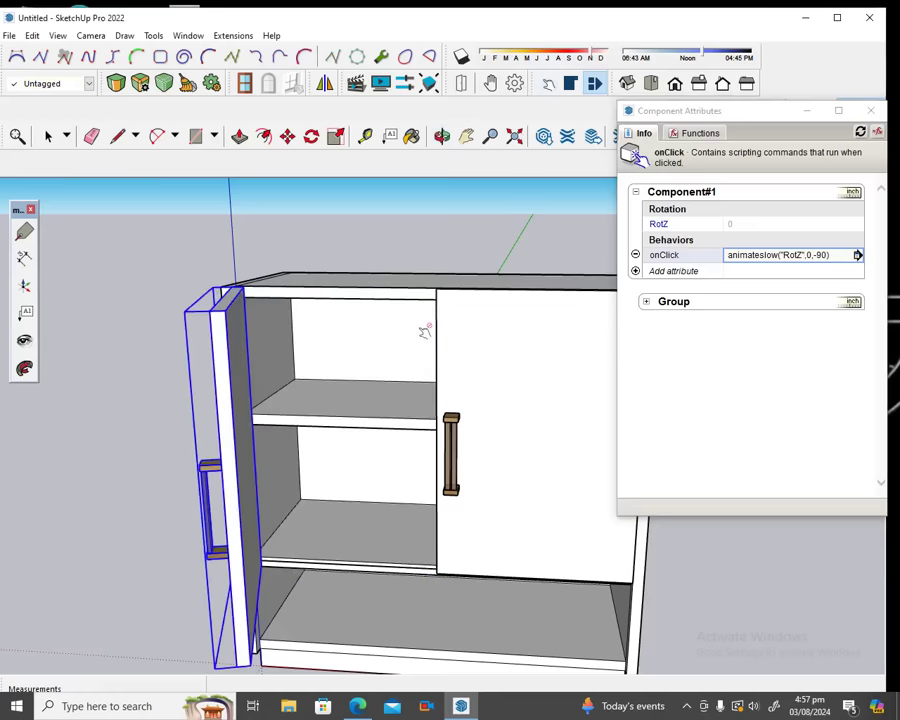
{"action": "left_click", "coordinate": [274, 387]}
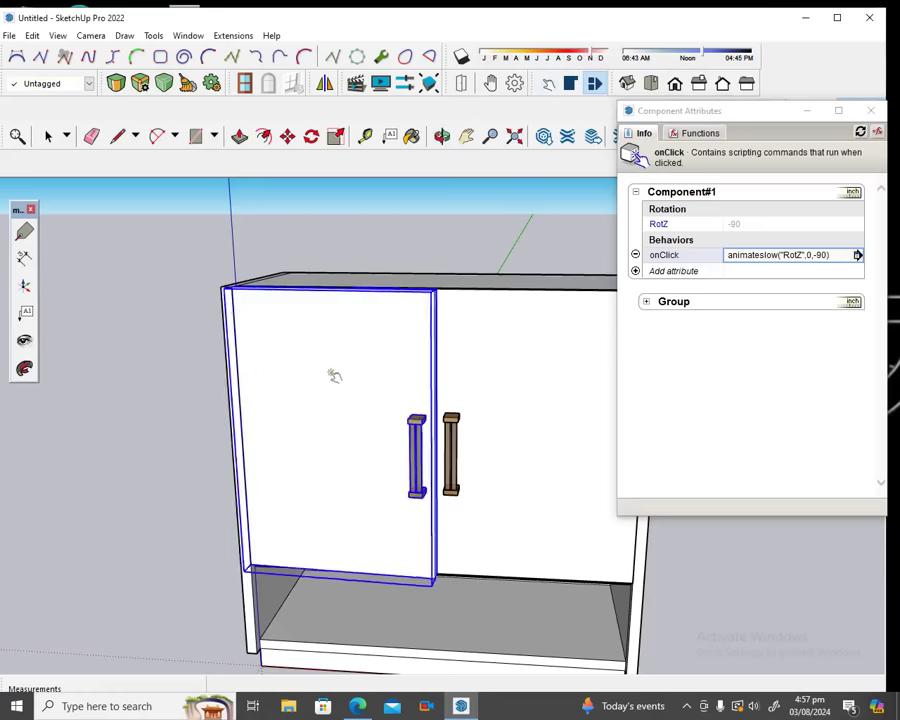
{"action": "left_click", "coordinate": [377, 369]}
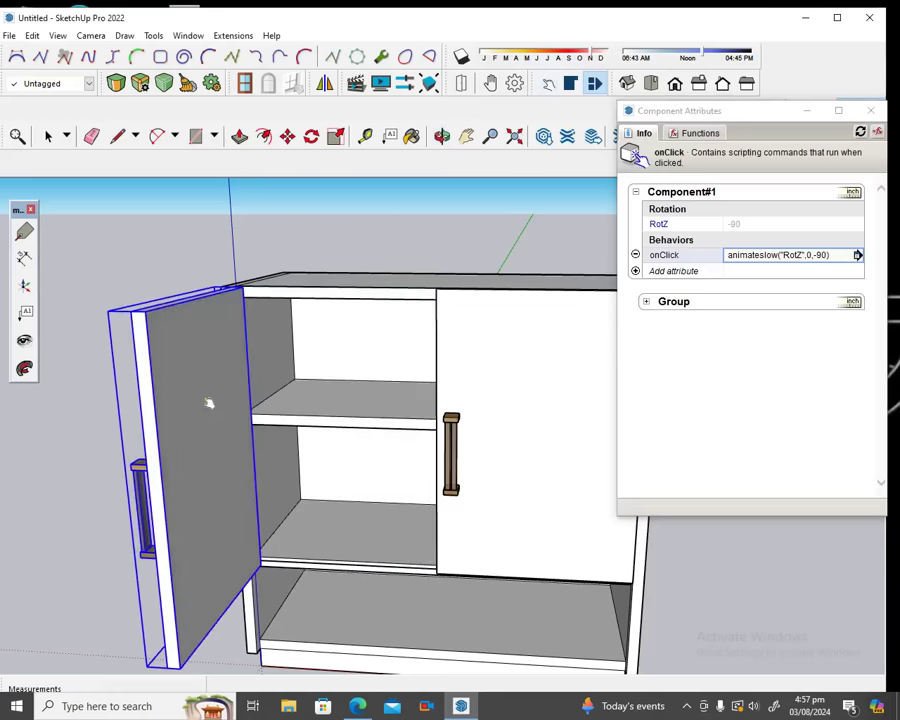
{"action": "left_click", "coordinate": [208, 400]}
{"action": "left_click", "coordinate": [385, 377]}
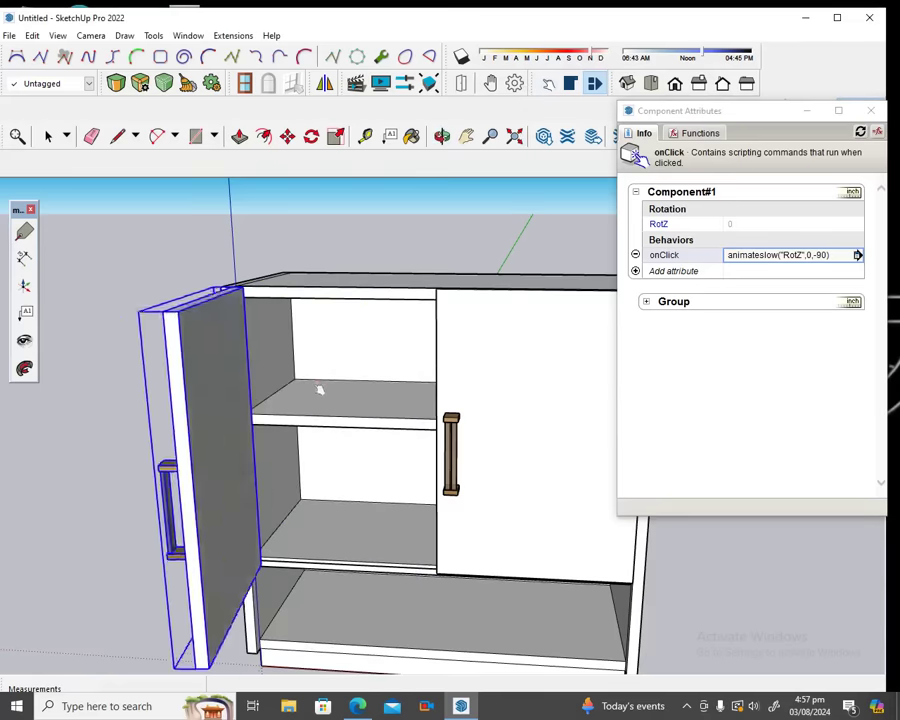
{"action": "left_click", "coordinate": [221, 400]}
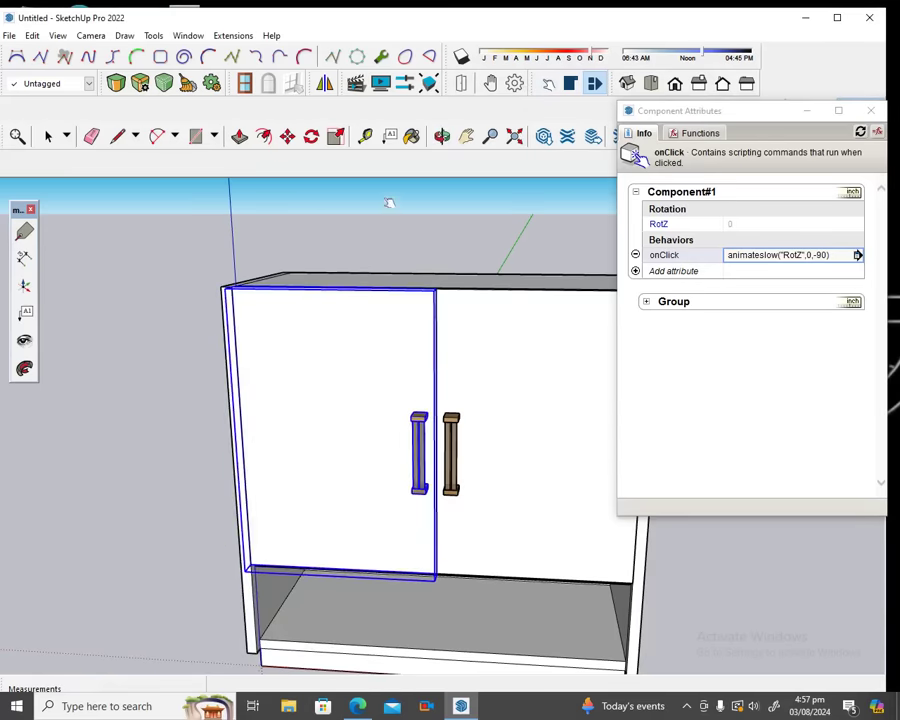
{"action": "left_click", "coordinate": [442, 136]}
{"action": "mouse_move", "coordinate": [315, 339]}
{"action": "middle_mouse_down"}
{"action": "mouse_move", "coordinate": [410, 394]}
{"action": "mouse_move", "coordinate": [337, 398]}
{"action": "mouse_move", "coordinate": [426, 408]}
{"action": "mouse_move", "coordinate": [432, 400]}
{"action": "middle_mouse_up"}
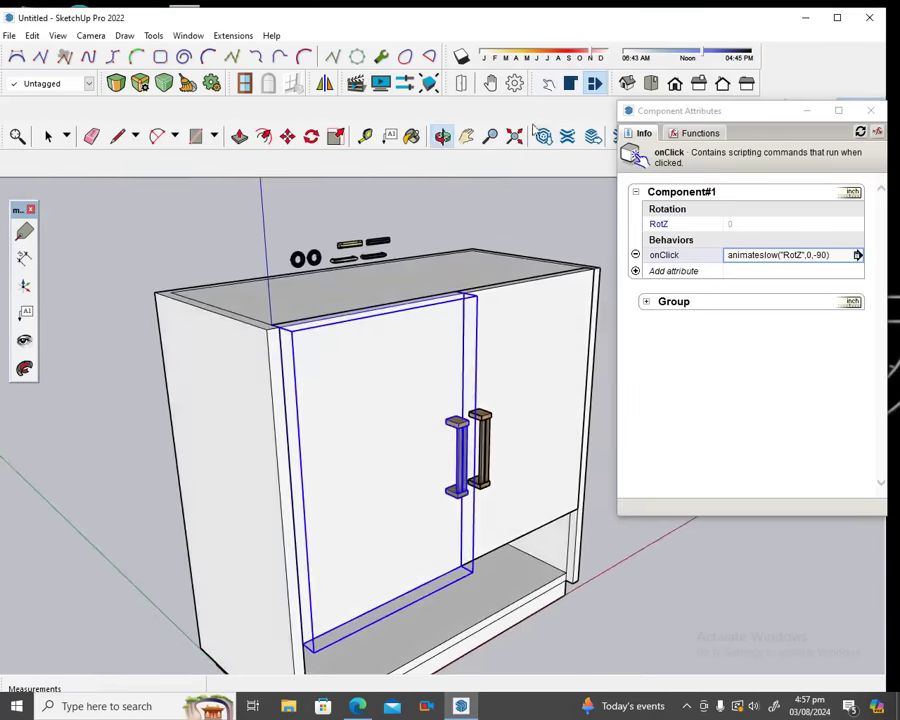
{"action": "left_click", "coordinate": [445, 342]}
{"action": "left_click", "coordinate": [397, 396]}
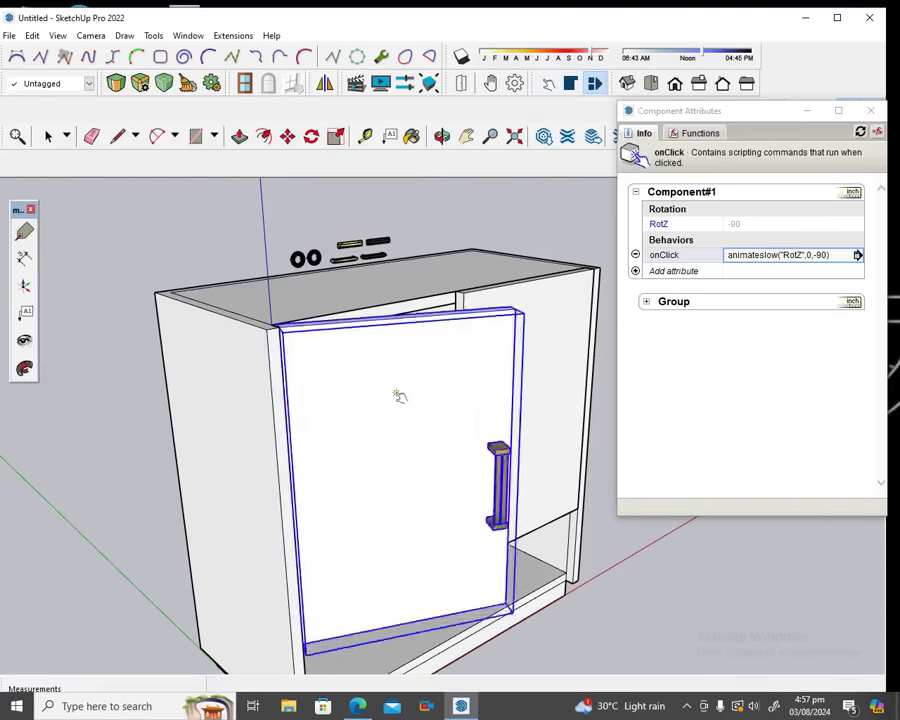
{"action": "left_click", "coordinate": [393, 395]}
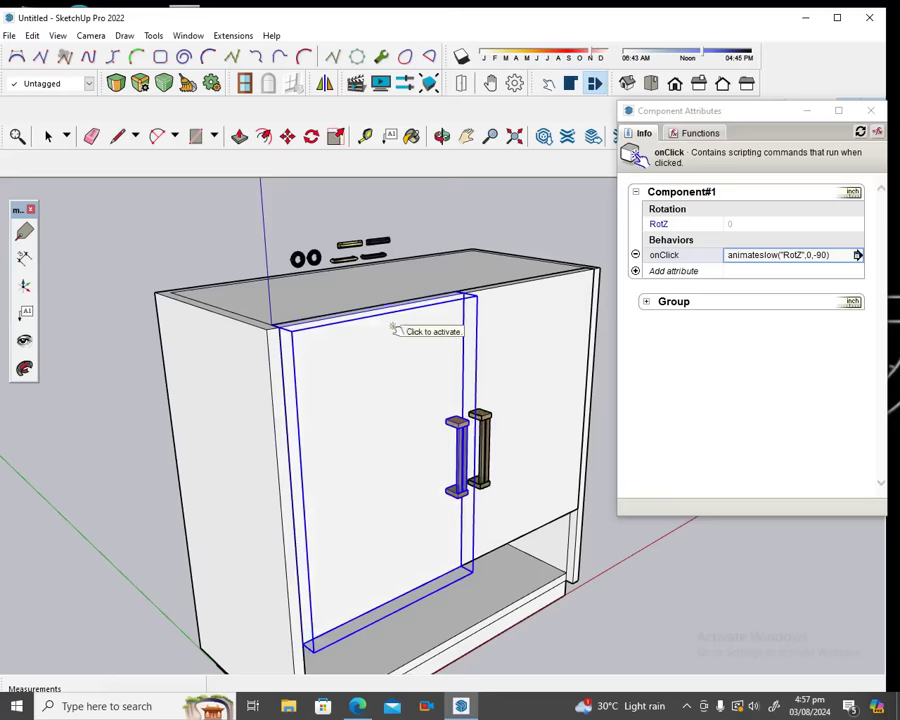
{"action": "left_click", "coordinate": [442, 135]}
{"action": "left_click_drag", "start_coordinate": [442, 369], "coordinate": [243, 364]}
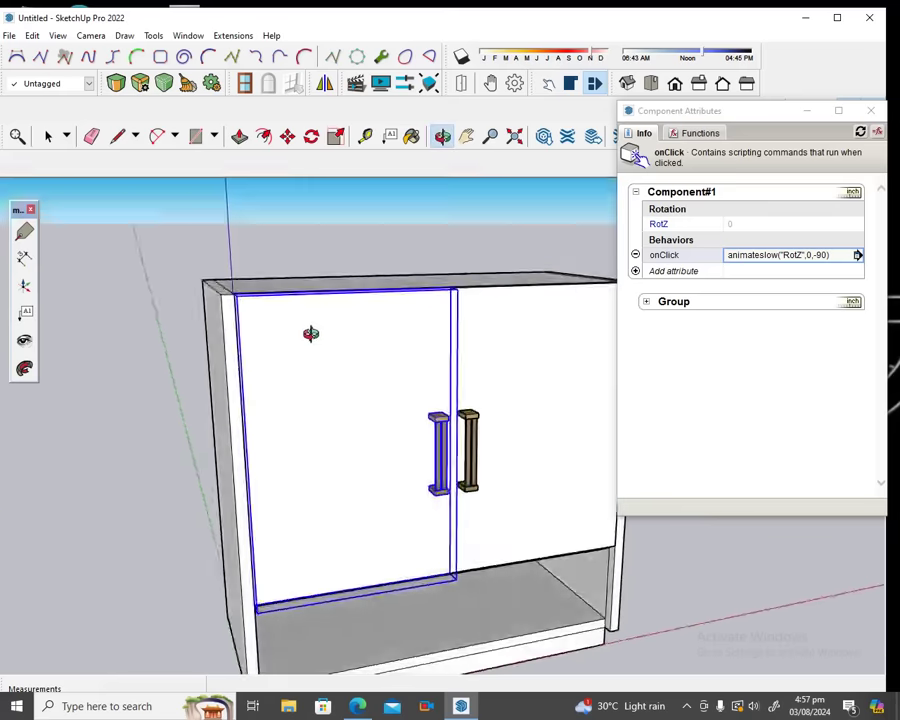
{"action": "left_click", "coordinate": [871, 110]}
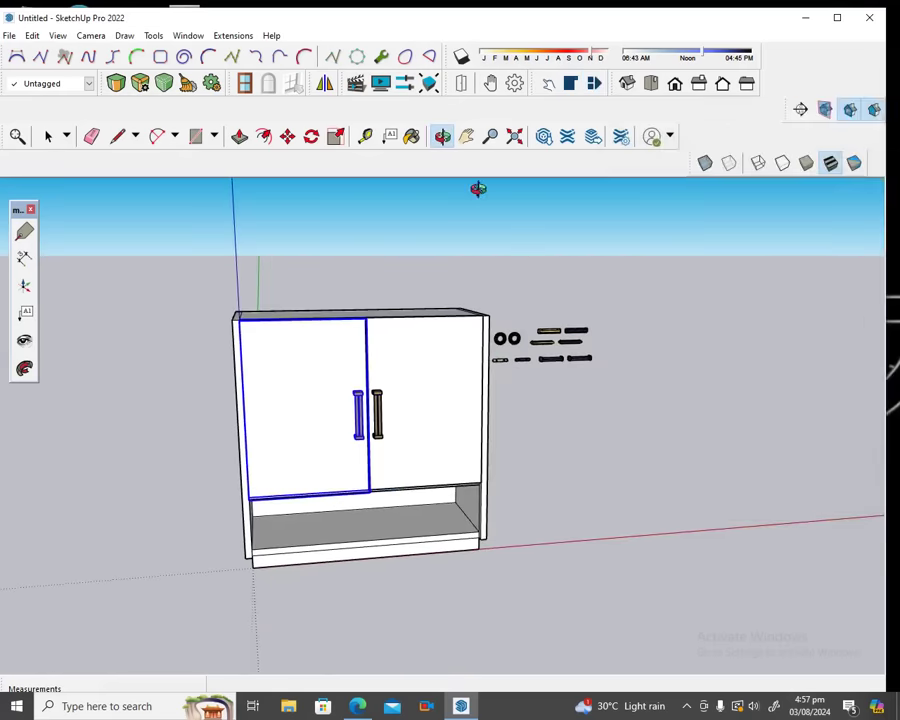
Select the right door and start making it a component.
{"action": "left_click", "coordinate": [442, 136]}
{"action": "left_click_drag", "start_coordinate": [446, 378], "coordinate": [336, 367]}
{"action": "left_click_drag", "start_coordinate": [281, 283], "coordinate": [291, 311]}
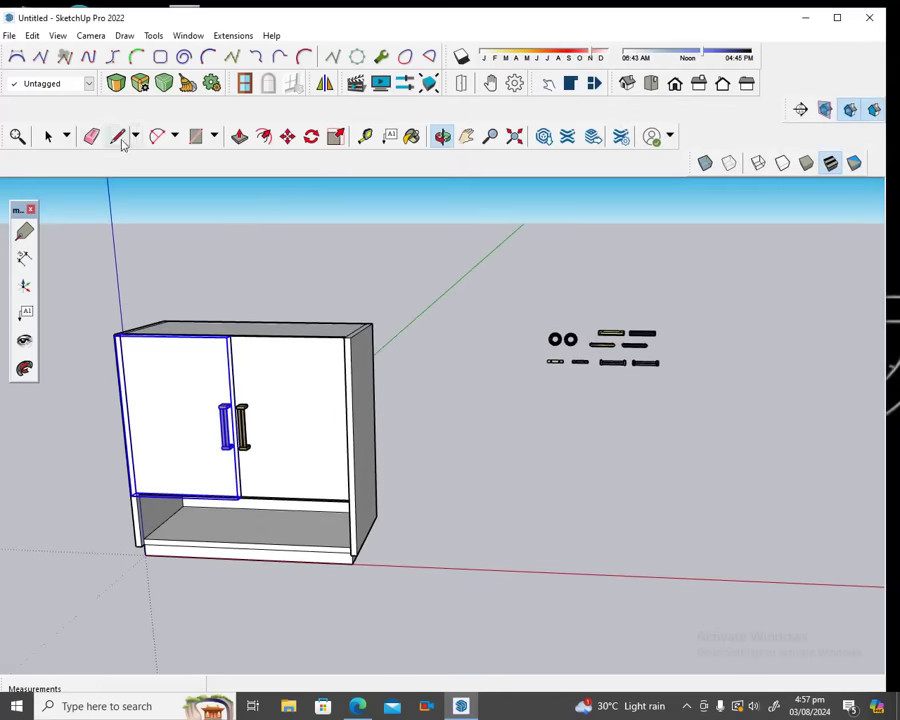
{"action": "left_click", "coordinate": [48, 137]}
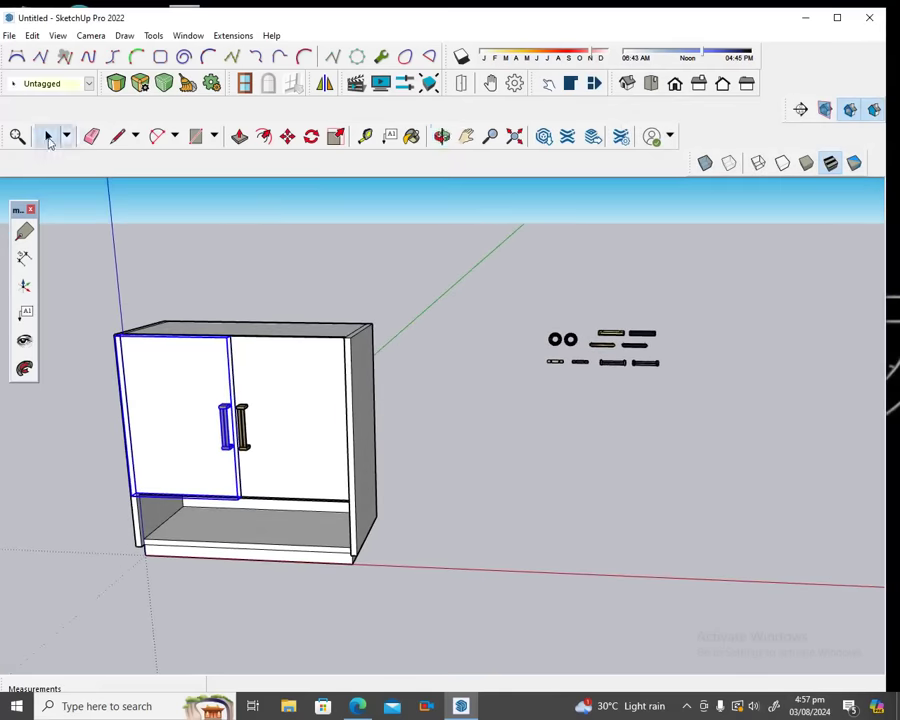
{"action": "left_click", "coordinate": [275, 396]}
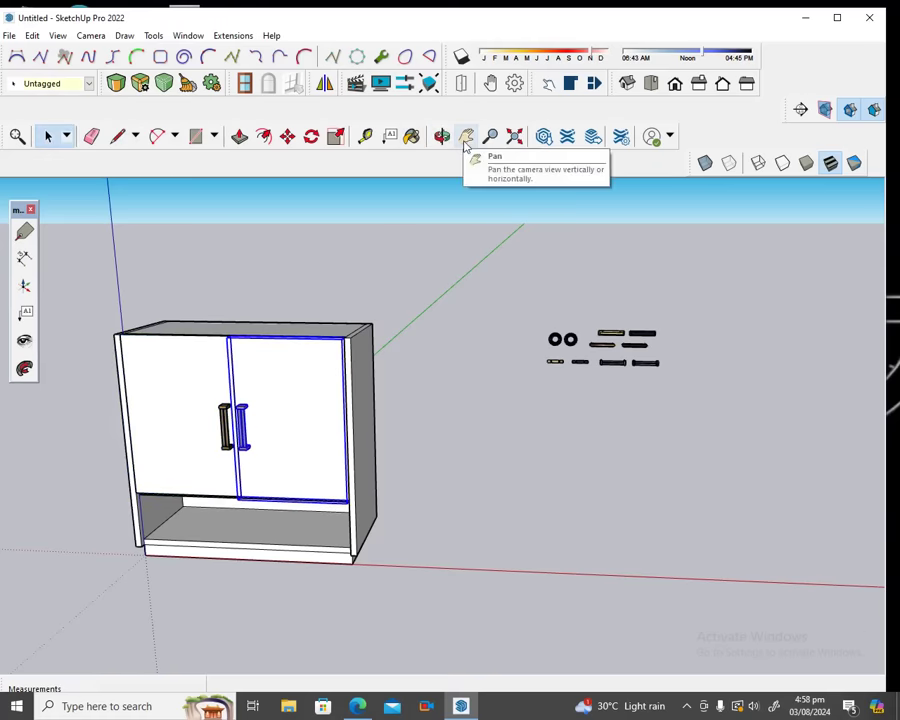
{"action": "right_click", "coordinate": [292, 389]}
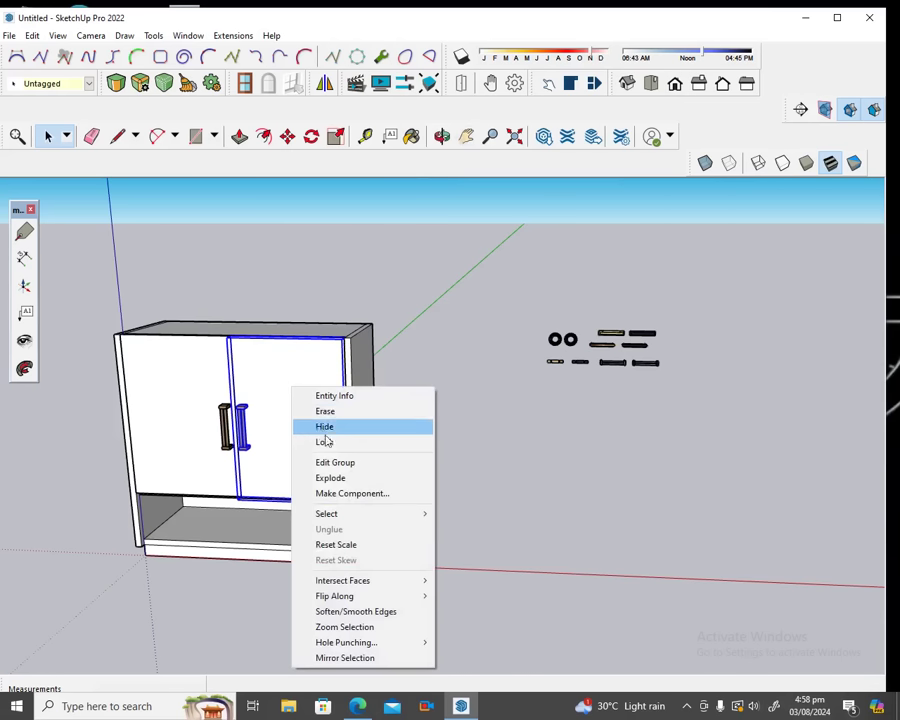
{"action": "left_click", "coordinate": [359, 494]}
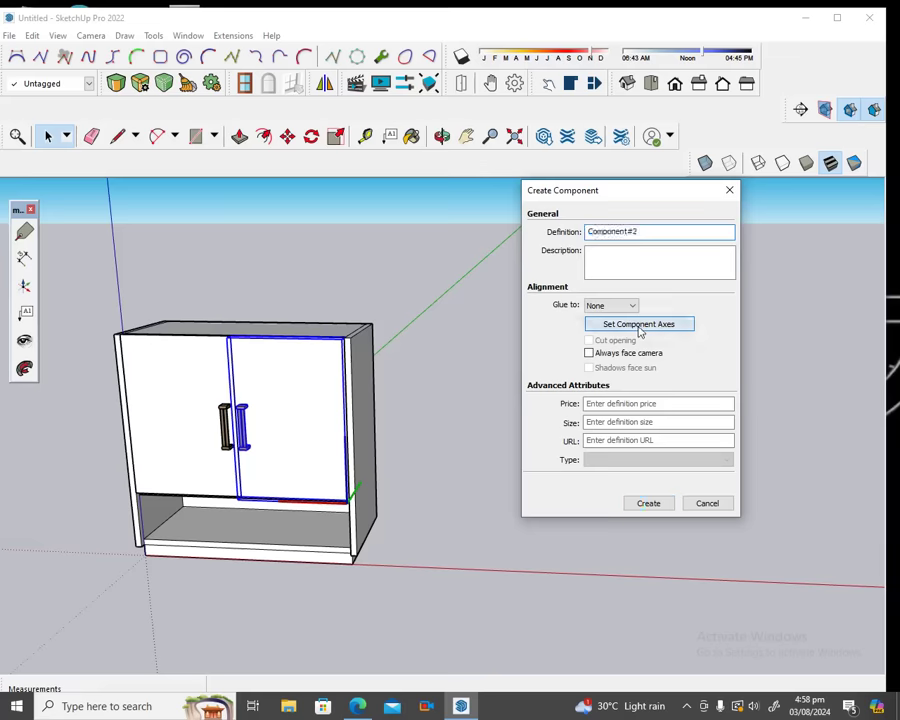
Place the component axes at the right door's lower outer corner and create Component#2.
{"action": "left_click", "coordinate": [640, 325]}
{"action": "scroll", "coordinate": [360, 600], "scroll_direction": "up", "scroll_amount": 2}
{"action": "scroll", "coordinate": [365, 473], "scroll_direction": "up", "scroll_amount": 3}
{"action": "scroll", "coordinate": [365, 473], "scroll_direction": "up", "scroll_amount": 2}
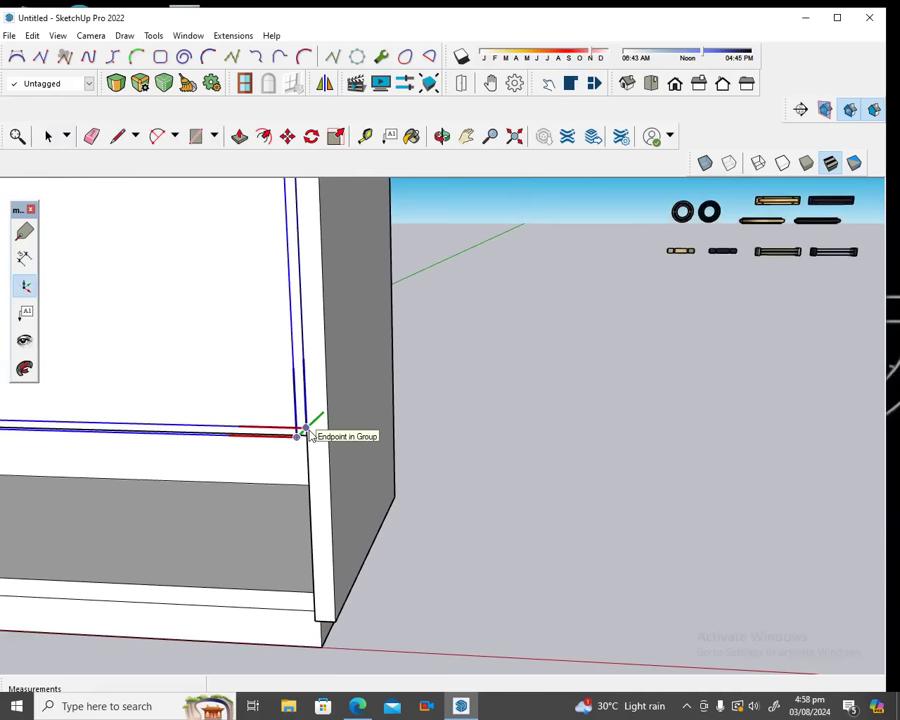
{"action": "left_click", "coordinate": [305, 435]}
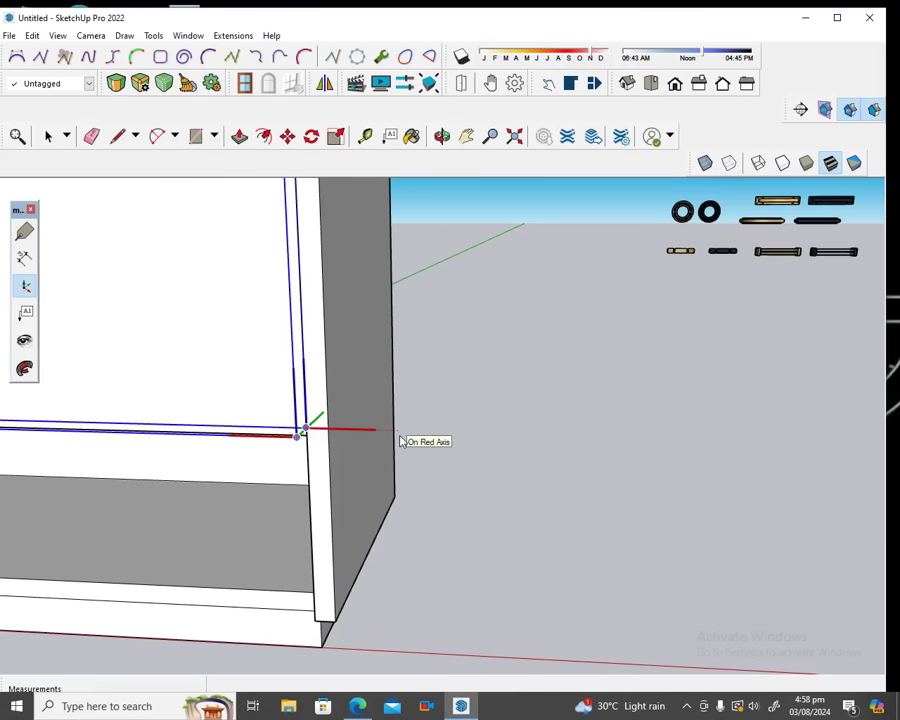
{"action": "left_click", "coordinate": [400, 441]}
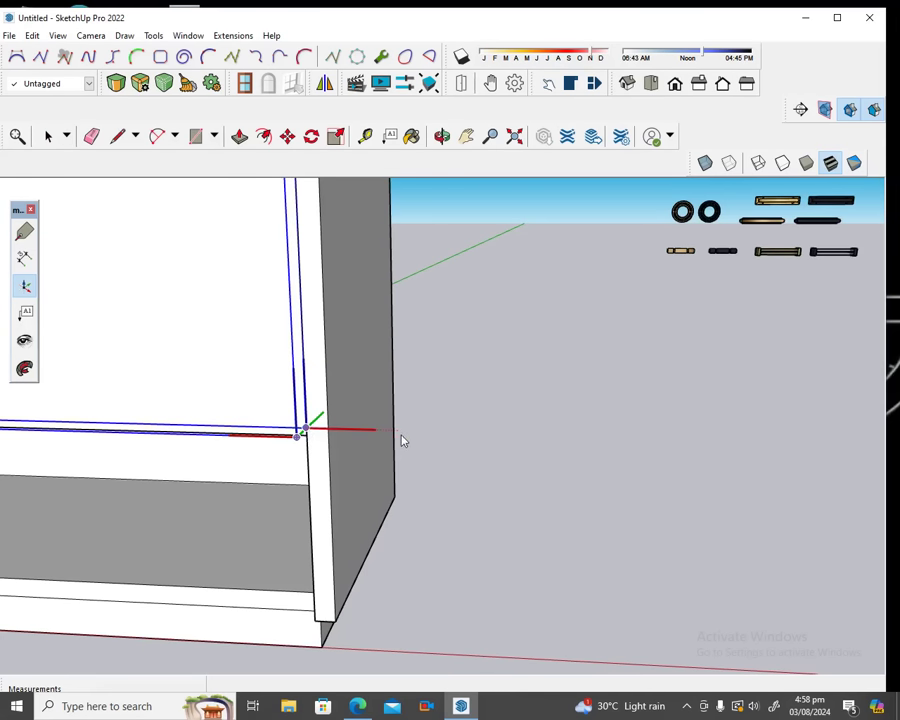
{"action": "left_click", "coordinate": [342, 399]}
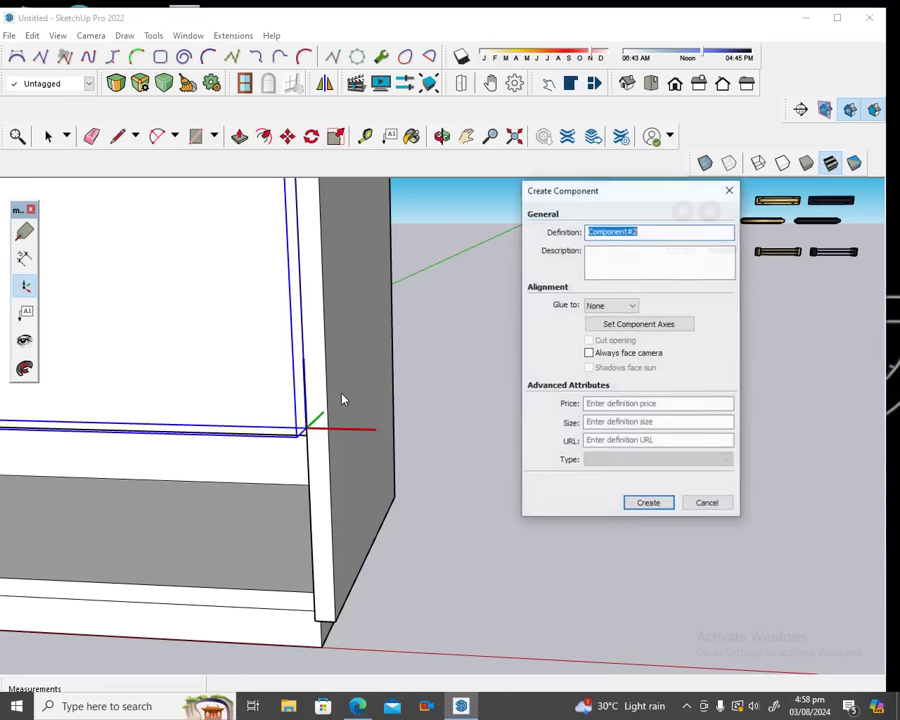
{"action": "left_click", "coordinate": [647, 505]}
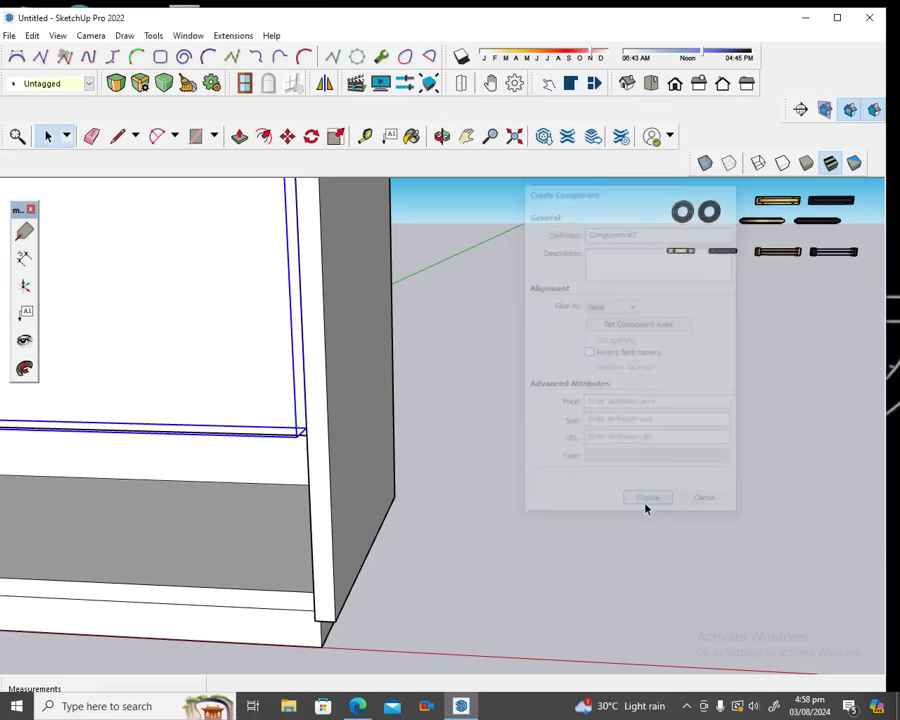
{"action": "scroll", "coordinate": [645, 509], "scroll_direction": "down", "scroll_amount": 2}
{"action": "scroll", "coordinate": [645, 509], "scroll_direction": "down", "scroll_amount": 2}
{"action": "scroll", "coordinate": [645, 509], "scroll_direction": "down", "scroll_amount": 1}
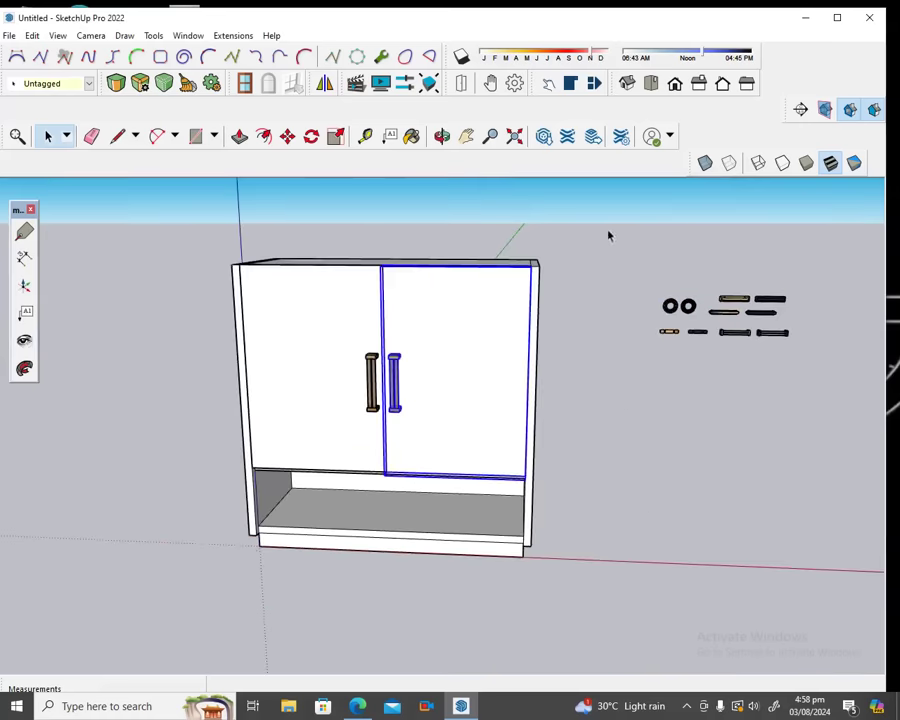
Give Component#2 a RotZ attribute and an onClick value of animateslow("RotZ",0,90).
{"action": "left_click", "coordinate": [594, 83]}
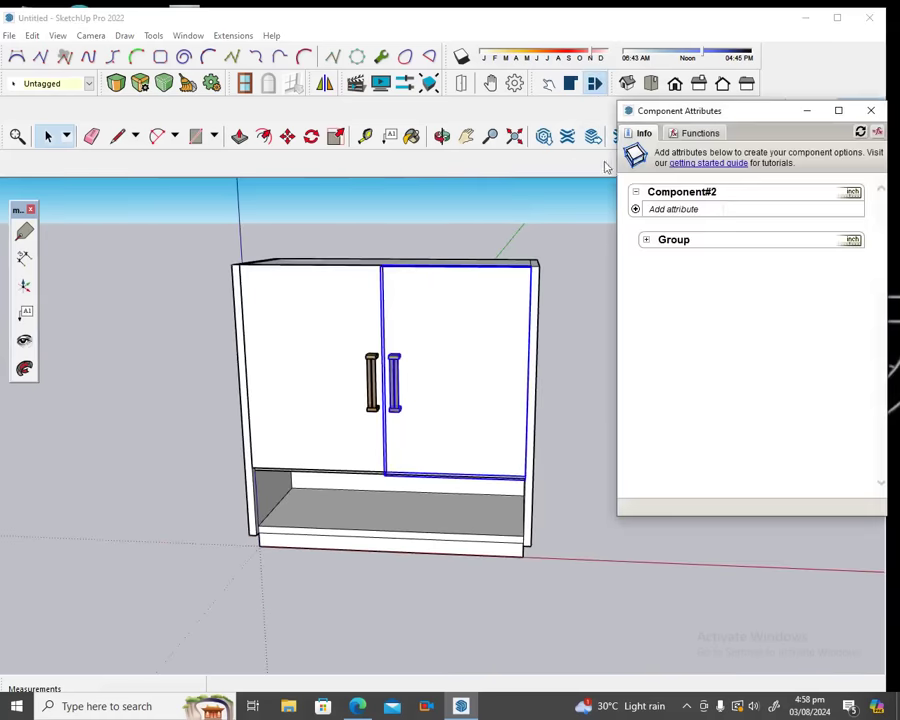
{"action": "left_click", "coordinate": [636, 211]}
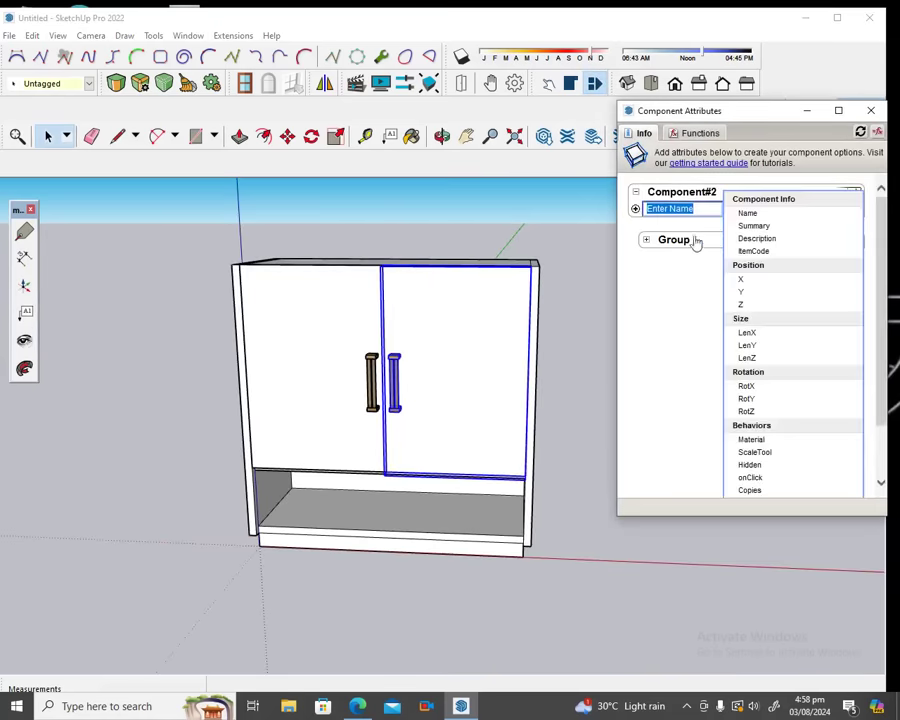
{"action": "left_click", "coordinate": [757, 412]}
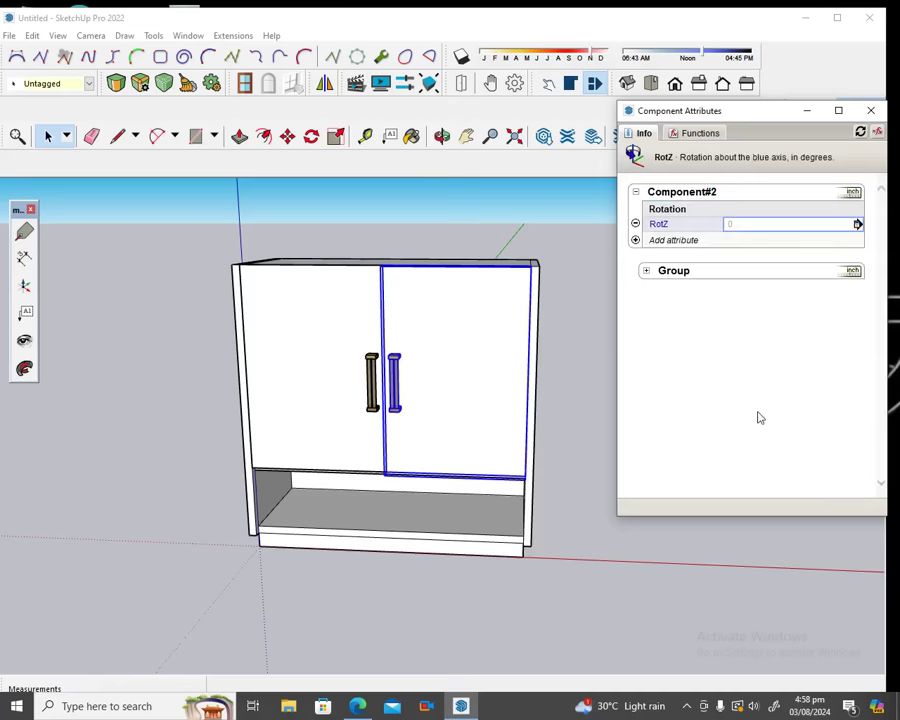
{"action": "left_click", "coordinate": [635, 241]}
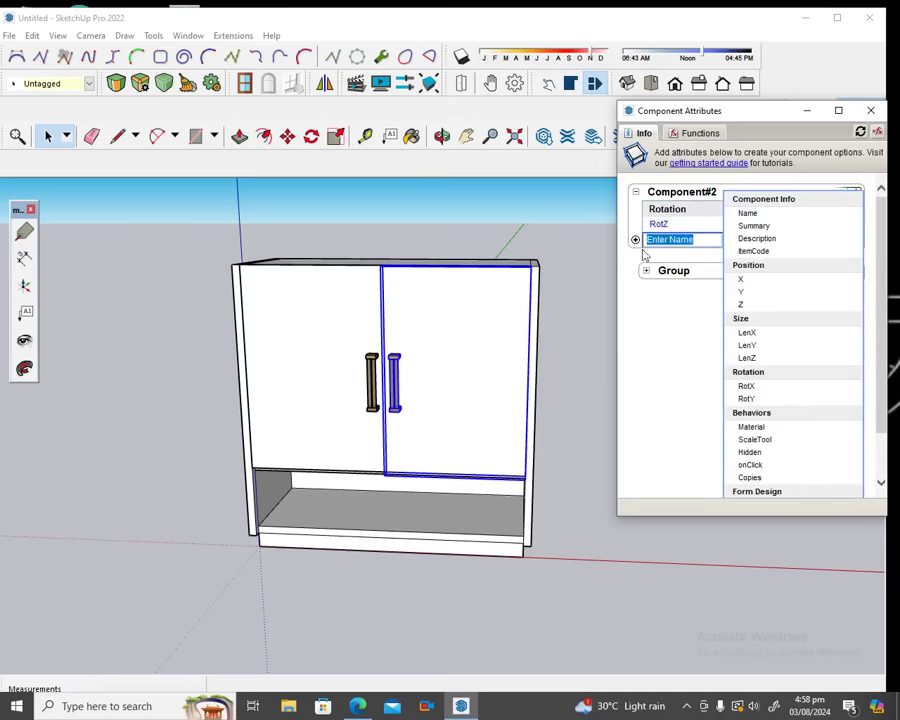
{"action": "left_click", "coordinate": [748, 466]}
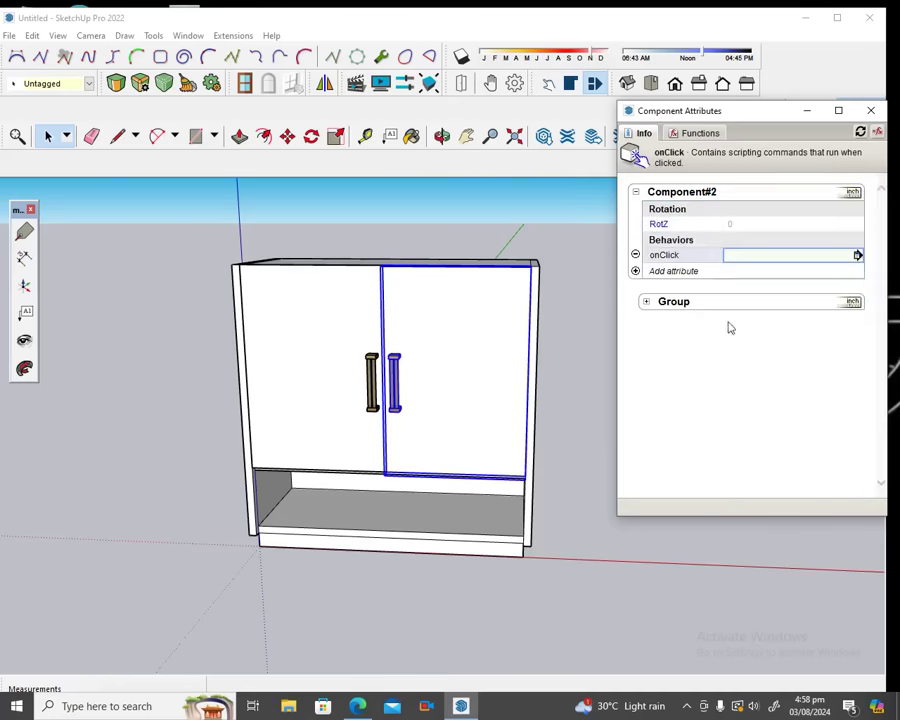
{"action": "left_click", "coordinate": [730, 257]}
{"action": "type", "text": "animateslow(\"RotZ\",0,90)"}
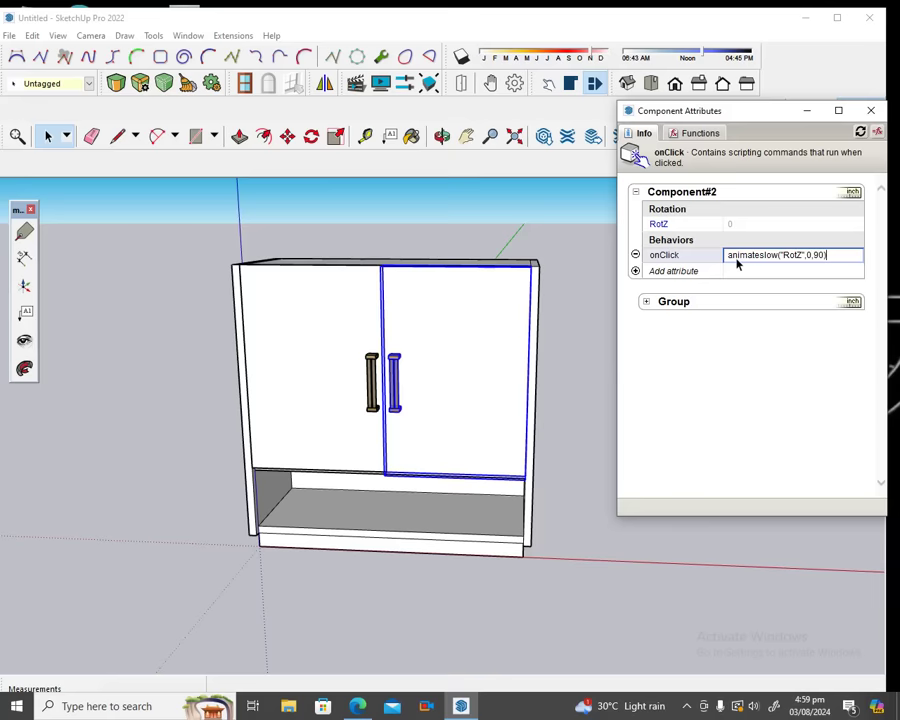
{"action": "key", "text": "Return"}
Click the right door repeatedly with Interact to swing it open and shut, leaving it closed.
{"action": "left_click", "coordinate": [548, 84]}
{"action": "left_click", "coordinate": [392, 372]}
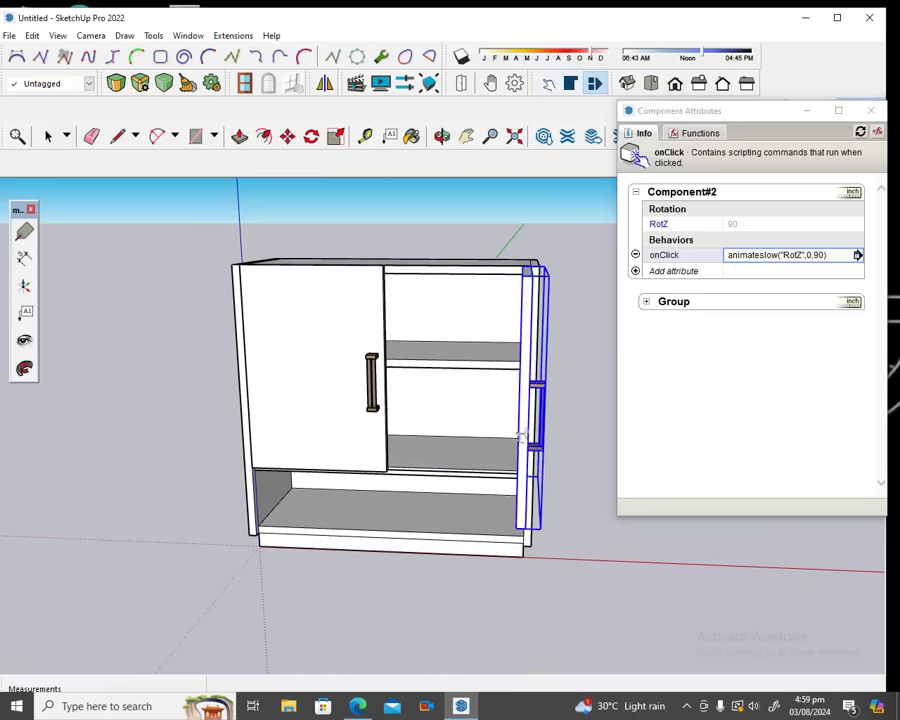
{"action": "left_click", "coordinate": [521, 437]}
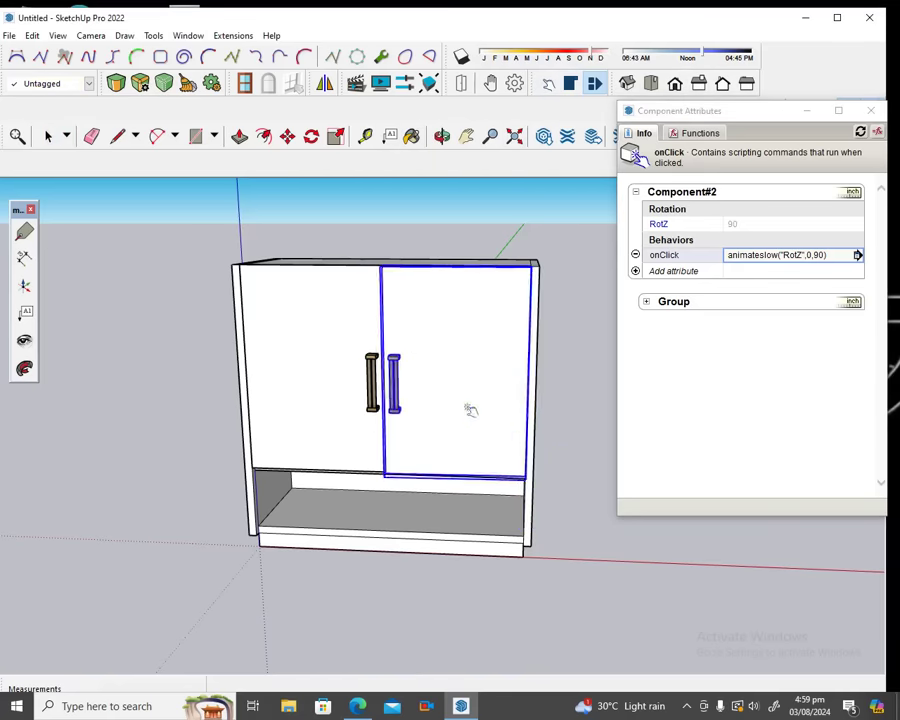
{"action": "left_click", "coordinate": [417, 348]}
{"action": "left_click", "coordinate": [535, 369]}
{"action": "left_click", "coordinate": [424, 320]}
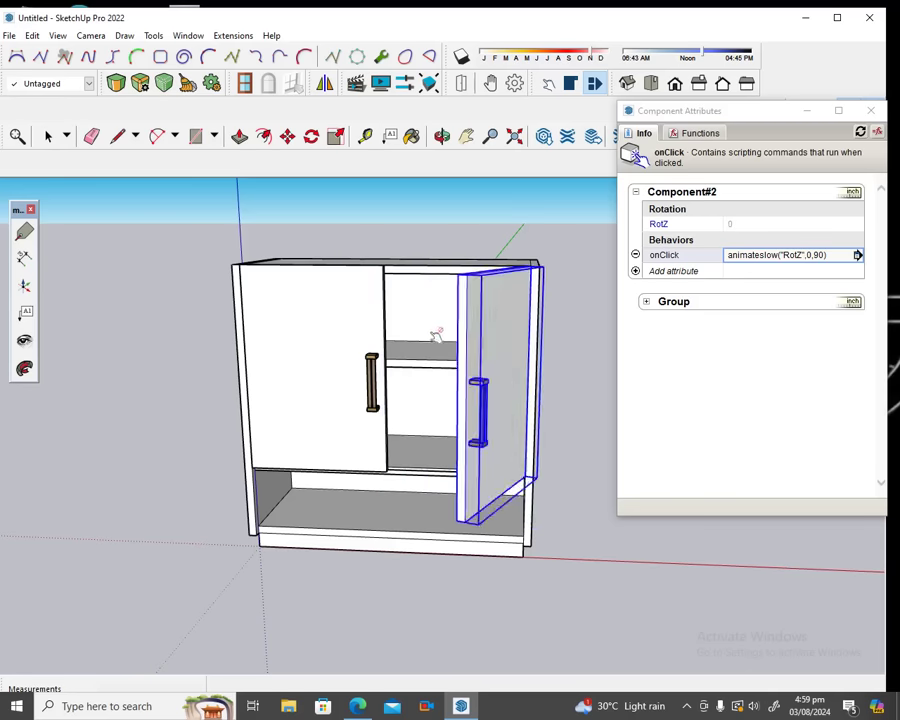
{"action": "left_click", "coordinate": [524, 364]}
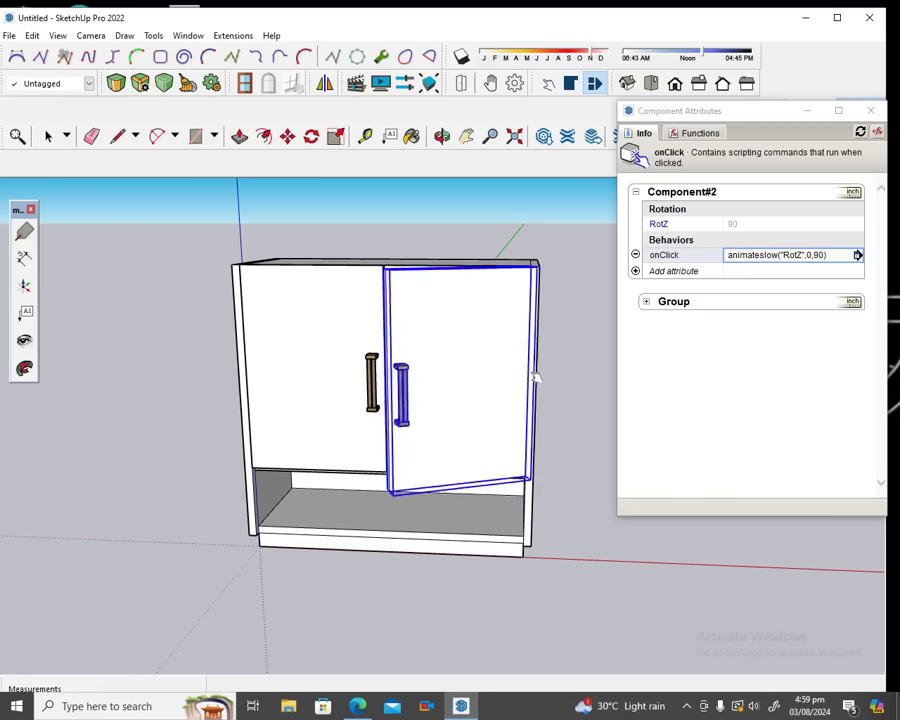
Close the Component Attributes panel and view the cabinet slightly from above.
{"action": "left_click", "coordinate": [876, 110]}
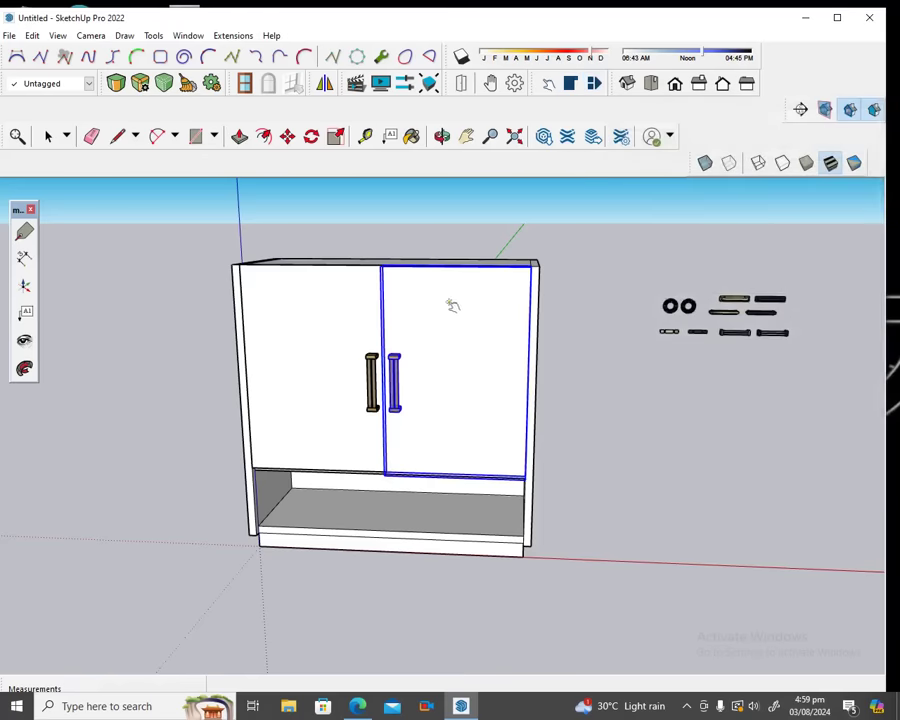
{"action": "left_click", "coordinate": [442, 135]}
{"action": "mouse_move", "coordinate": [462, 305]}
{"action": "left_mouse_down"}
{"action": "mouse_move", "coordinate": [315, 508]}
{"action": "mouse_move", "coordinate": [448, 292]}
{"action": "left_mouse_up"}
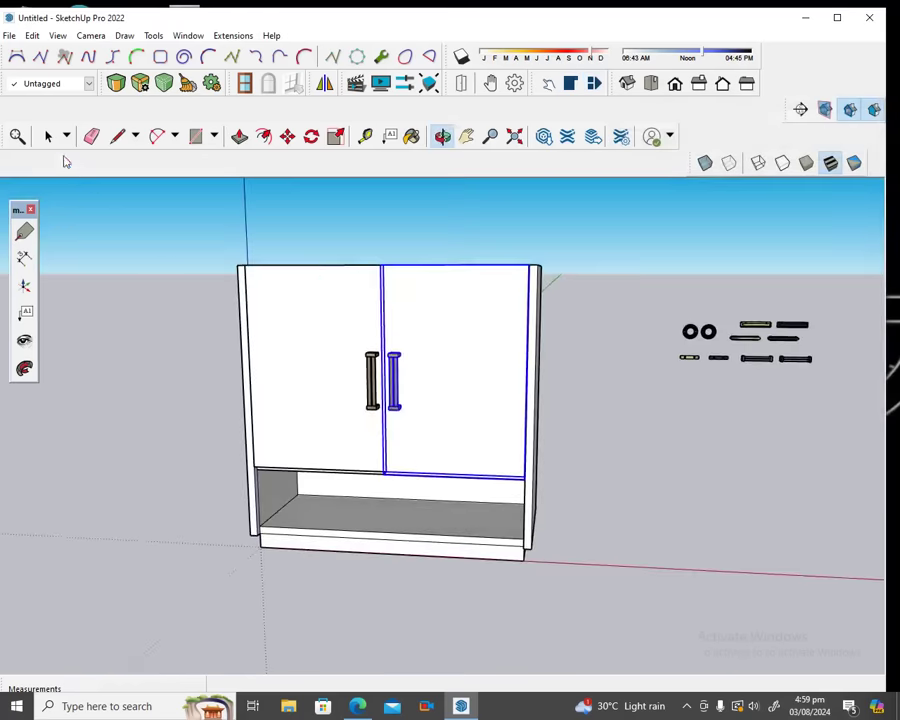
Deselect the right door and zoom in on a straight-on front view of the cabinet.
{"action": "key", "text": "space"}
{"action": "left_click", "coordinate": [200, 202]}
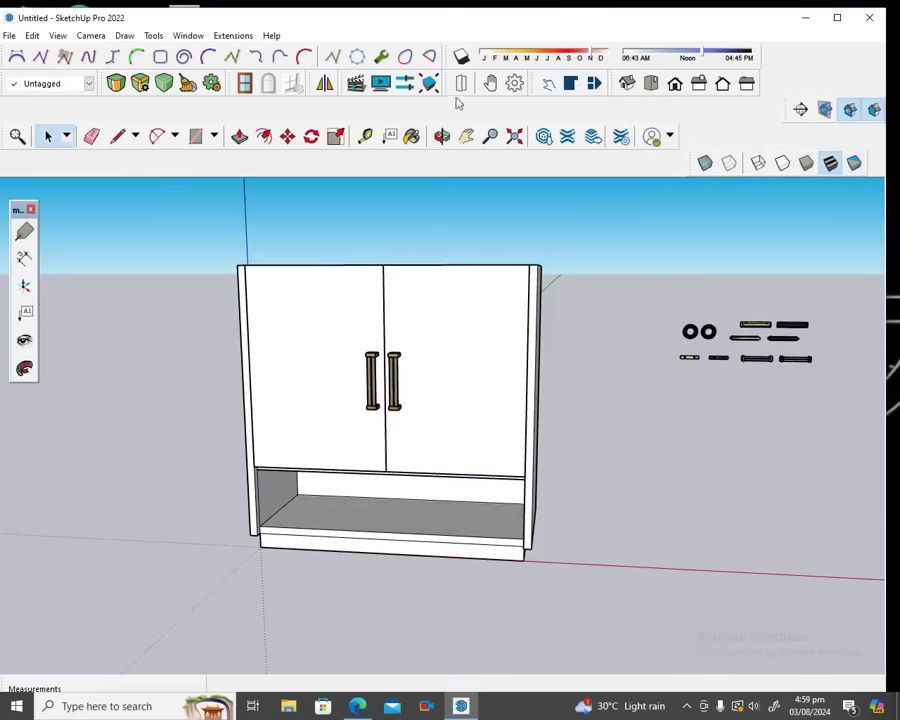
{"action": "left_click", "coordinate": [442, 136]}
{"action": "left_click_drag", "start_coordinate": [396, 372], "coordinate": [400, 313]}
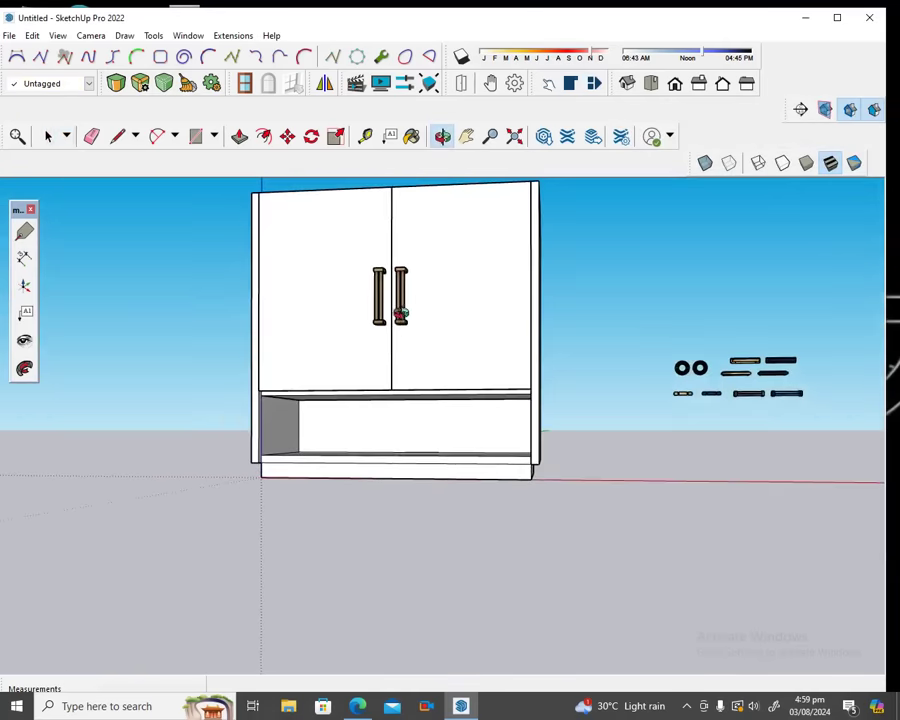
{"action": "scroll", "coordinate": [310, 392], "scroll_direction": "up", "scroll_amount": 3}
{"action": "scroll", "coordinate": [300, 385], "scroll_direction": "up", "scroll_amount": 2}
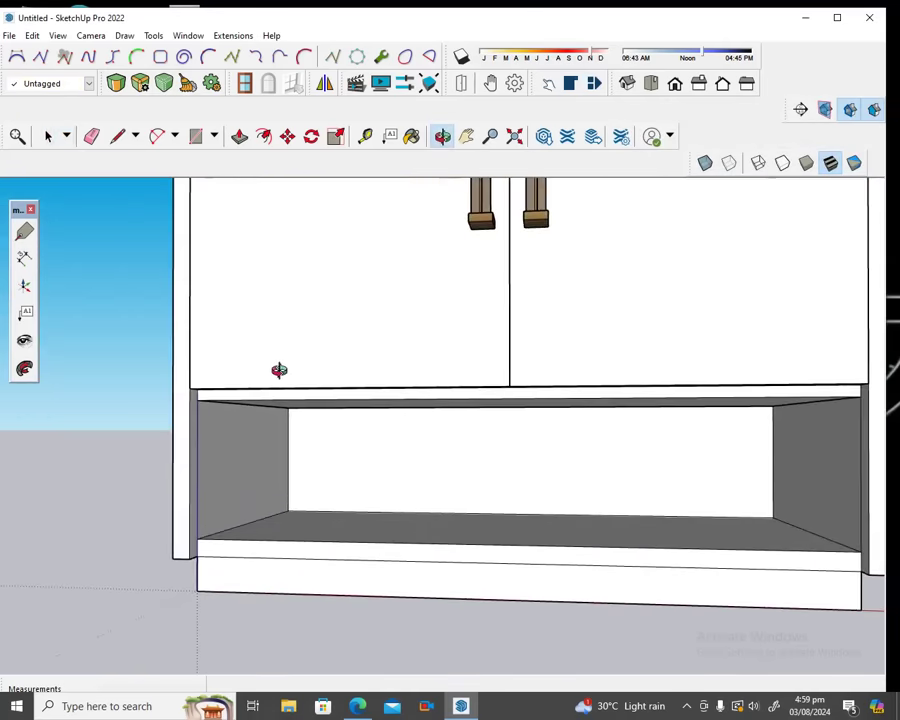
{"action": "scroll", "coordinate": [164, 390], "scroll_direction": "up", "scroll_amount": 3}
{"action": "scroll", "coordinate": [184, 384], "scroll_direction": "up", "scroll_amount": 2}
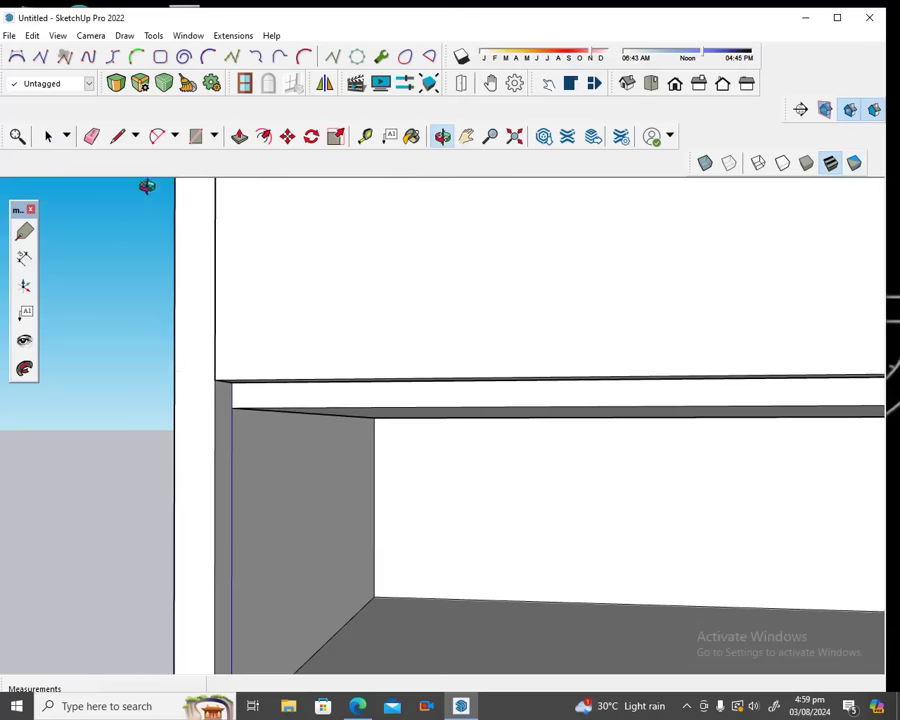
Draw a rectangle corner to corner across the bottom opening as the drawer front.
{"action": "left_click", "coordinate": [196, 136]}
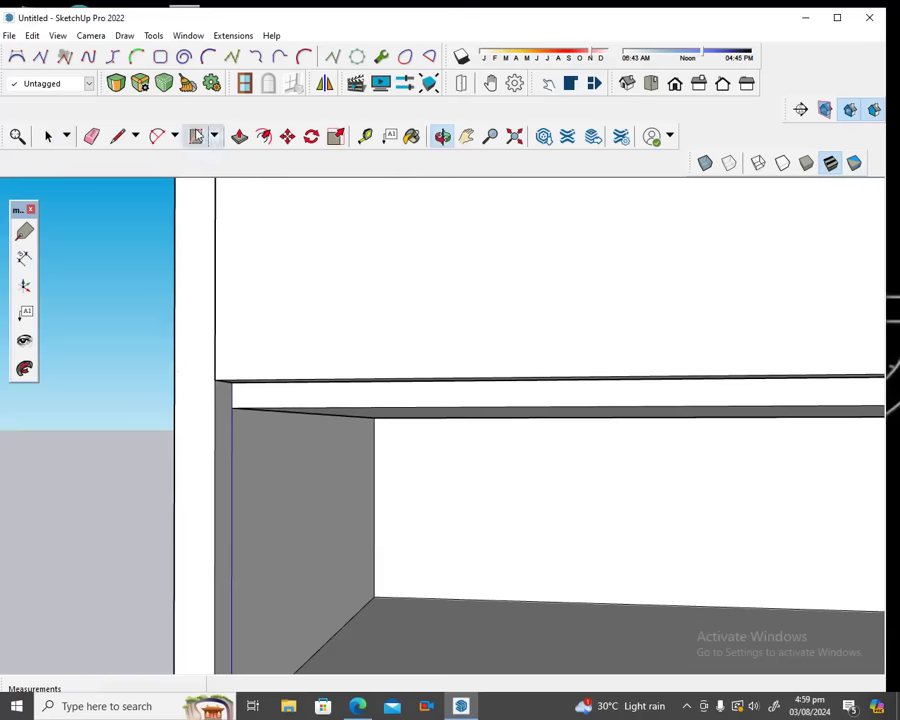
{"action": "left_click", "coordinate": [231, 396]}
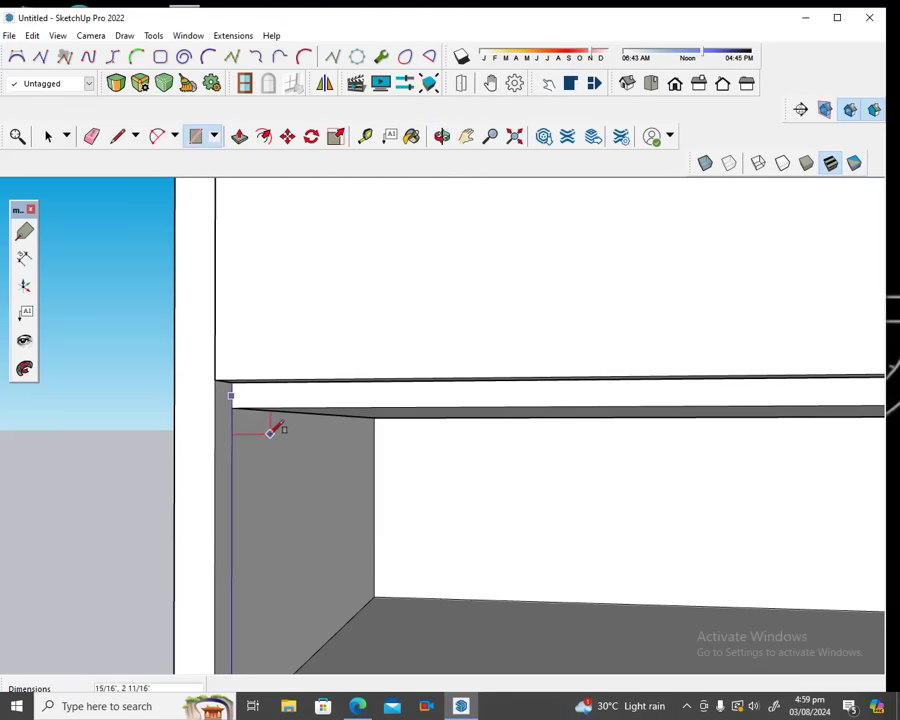
{"action": "scroll", "coordinate": [274, 428], "scroll_direction": "down", "scroll_amount": 1}
{"action": "scroll", "coordinate": [276, 428], "scroll_direction": "down", "scroll_amount": 1}
{"action": "scroll", "coordinate": [278, 430], "scroll_direction": "down", "scroll_amount": 1}
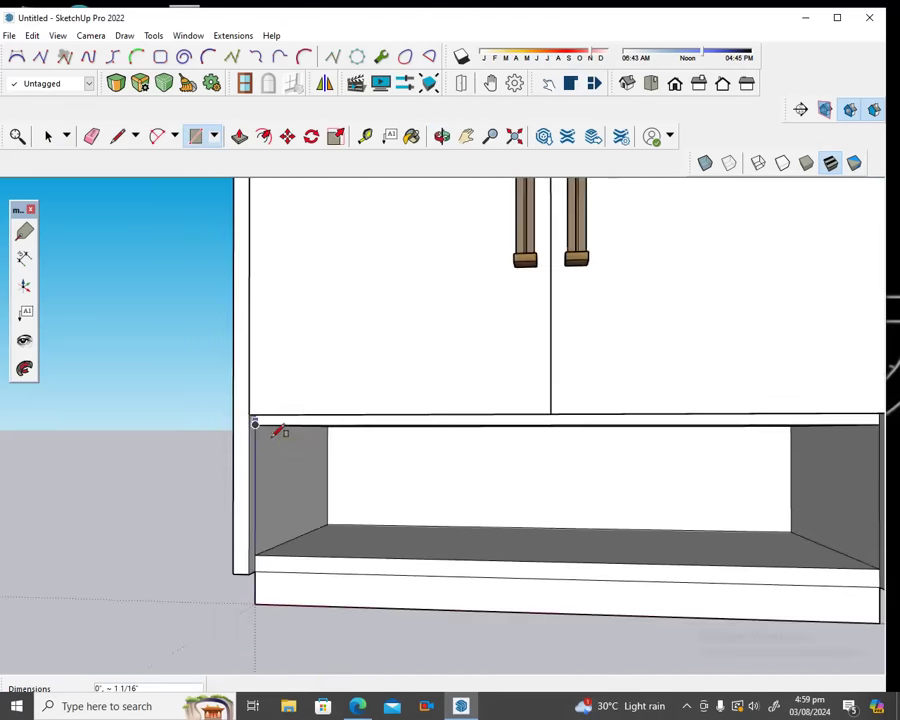
{"action": "scroll", "coordinate": [278, 430], "scroll_direction": "down", "scroll_amount": 1}
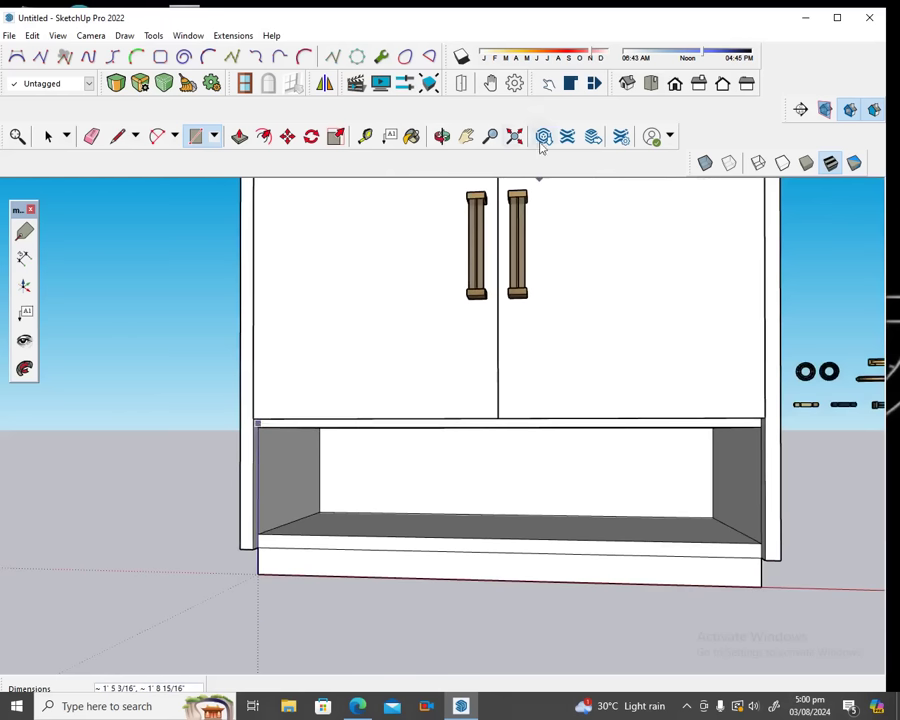
{"action": "key", "text": "o"}
{"action": "mouse_move", "coordinate": [422, 234]}
{"action": "left_mouse_down"}
{"action": "mouse_move", "coordinate": [456, 295]}
{"action": "mouse_move", "coordinate": [508, 320]}
{"action": "left_mouse_up"}
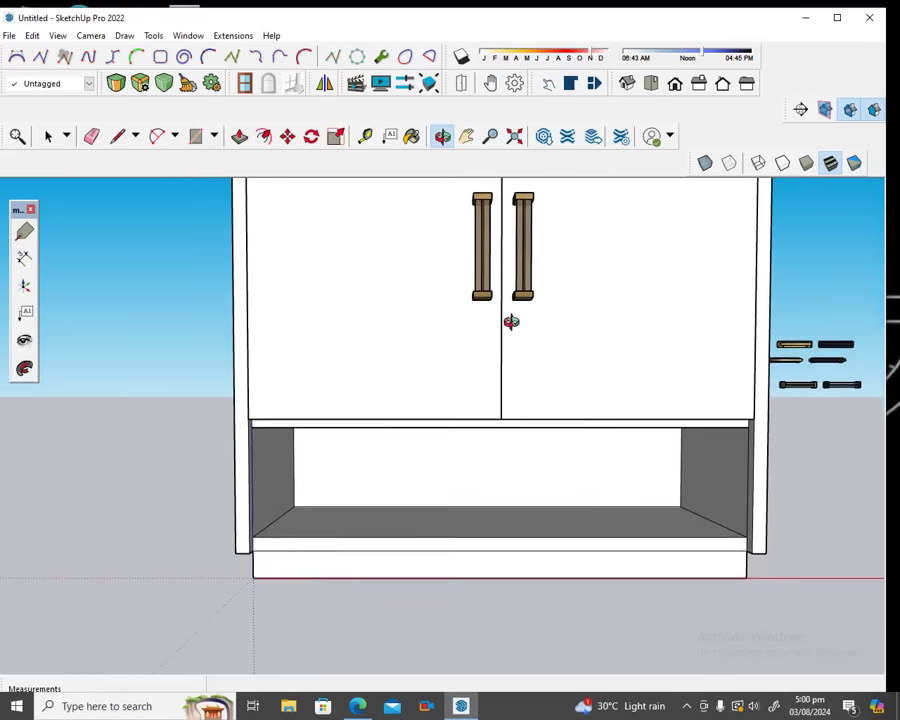
{"action": "left_click", "coordinate": [198, 137]}
{"action": "left_click", "coordinate": [296, 496]}
{"action": "scroll", "coordinate": [740, 532], "scroll_direction": "up", "scroll_amount": 1}
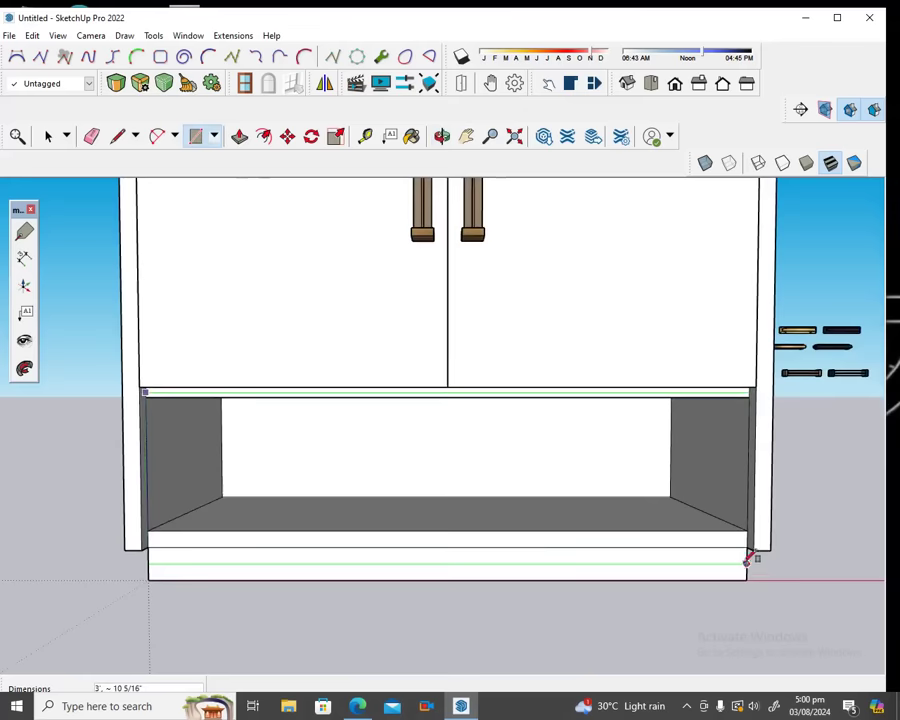
{"action": "scroll", "coordinate": [748, 560], "scroll_direction": "up", "scroll_amount": 1}
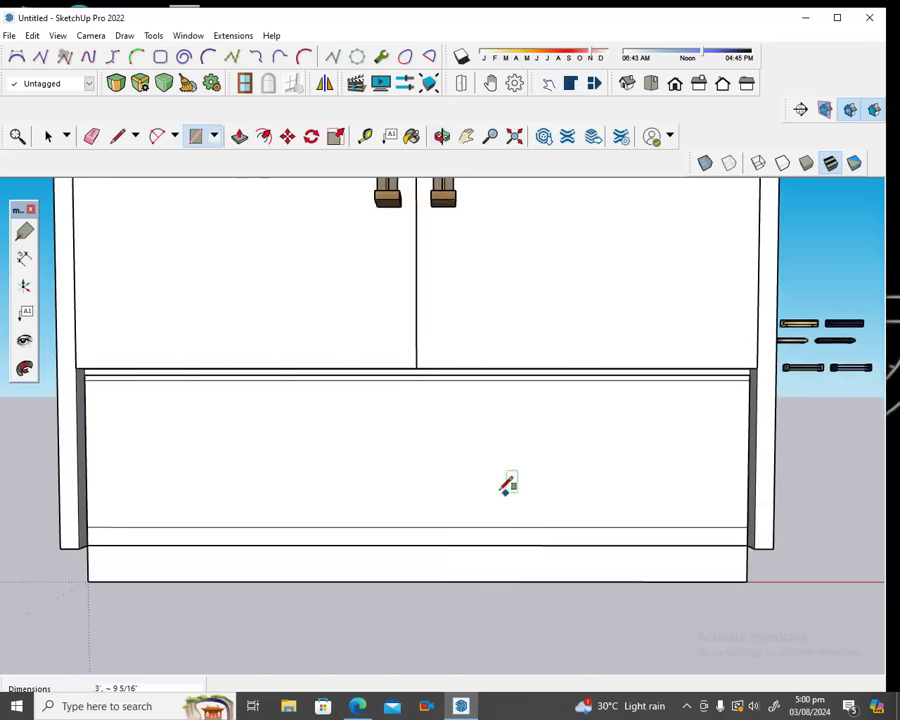
Move the drawer-front rectangle along the red axis to beside the cabinet's right side.
{"action": "key", "text": "o"}
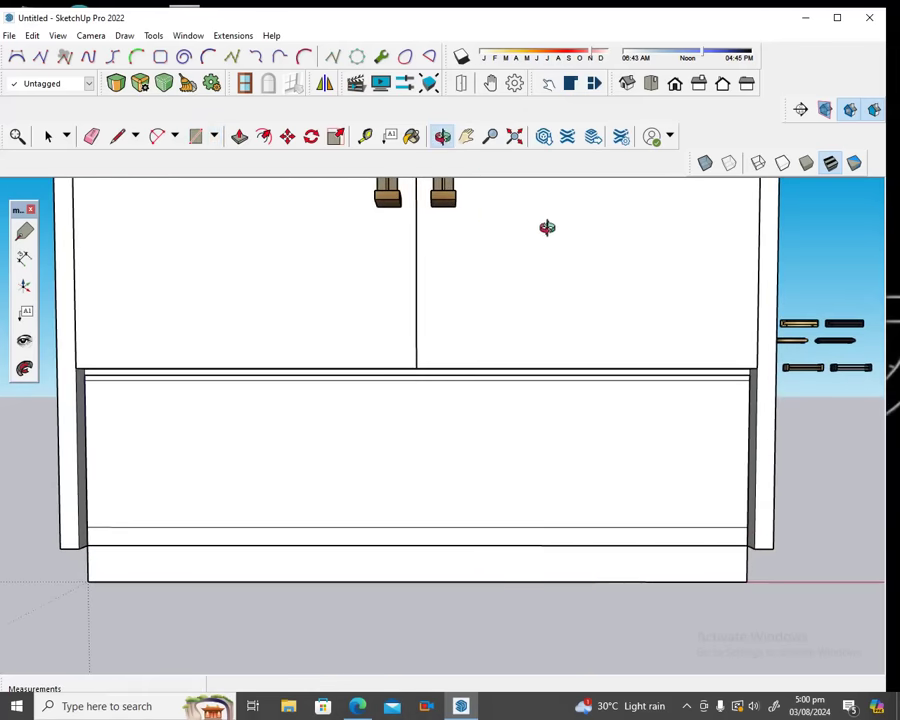
{"action": "left_click_drag", "start_coordinate": [547, 227], "coordinate": [503, 263]}
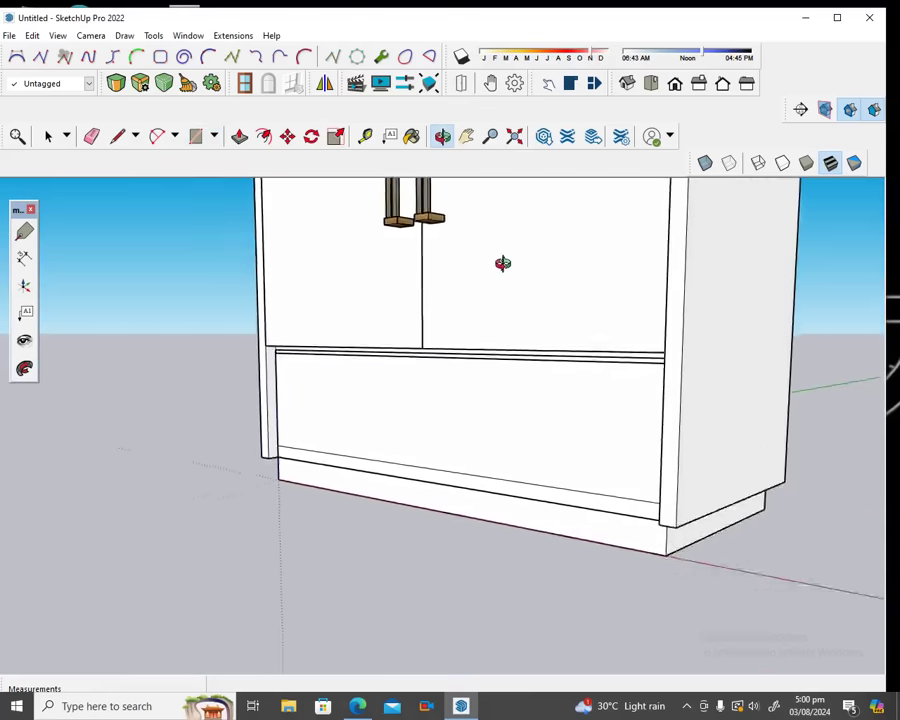
{"action": "scroll", "coordinate": [503, 263], "scroll_direction": "down", "scroll_amount": 3}
{"action": "scroll", "coordinate": [503, 263], "scroll_direction": "down", "scroll_amount": 2}
{"action": "scroll", "coordinate": [503, 263], "scroll_direction": "down", "scroll_amount": 1}
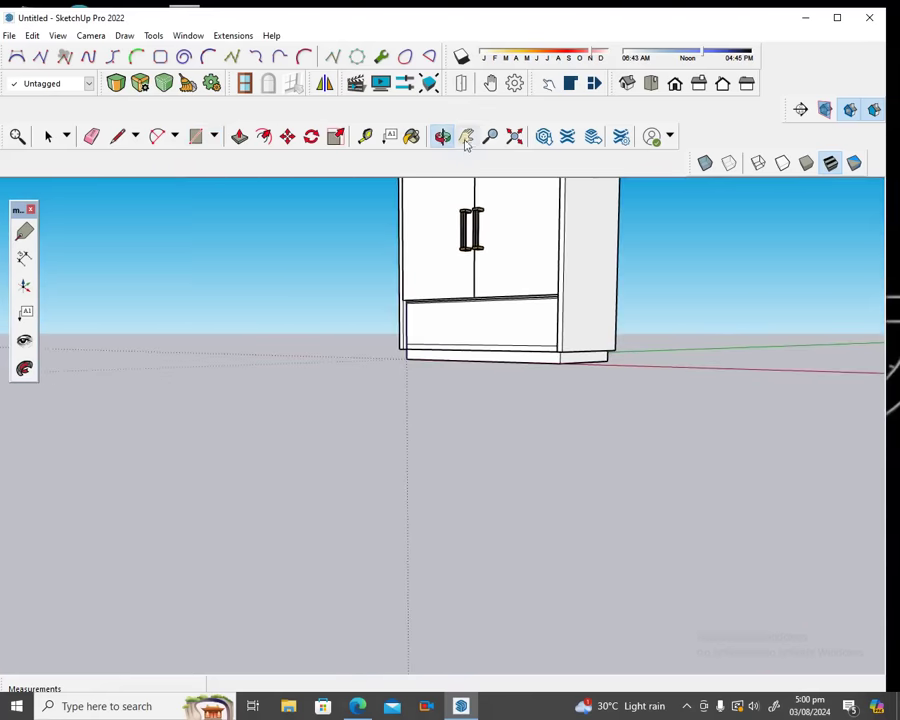
{"action": "mouse_move", "coordinate": [520, 200]}
{"action": "left_mouse_down"}
{"action": "mouse_move", "coordinate": [594, 242]}
{"action": "mouse_move", "coordinate": [663, 247]}
{"action": "mouse_move", "coordinate": [639, 235]}
{"action": "left_mouse_up"}
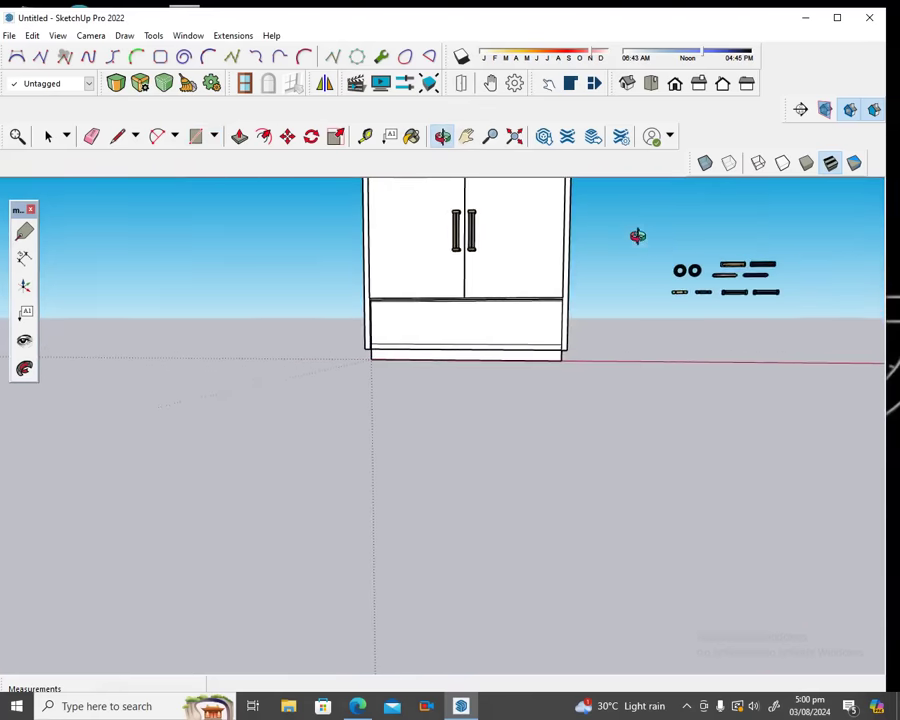
{"action": "left_click", "coordinate": [466, 140]}
{"action": "left_click_drag", "start_coordinate": [432, 256], "coordinate": [330, 366]}
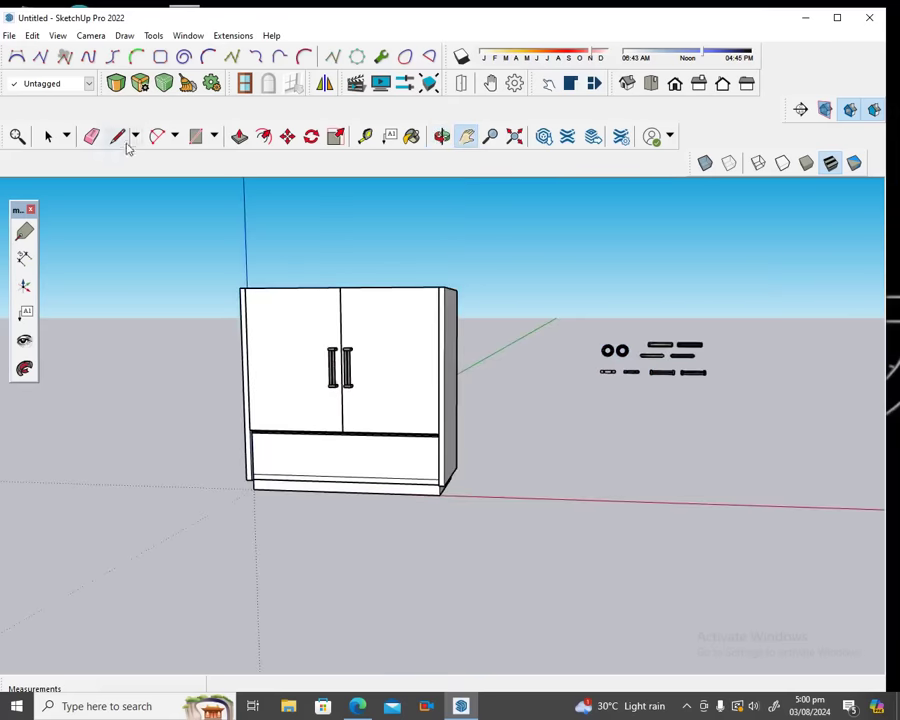
{"action": "left_click", "coordinate": [47, 136]}
{"action": "left_click", "coordinate": [417, 456]}
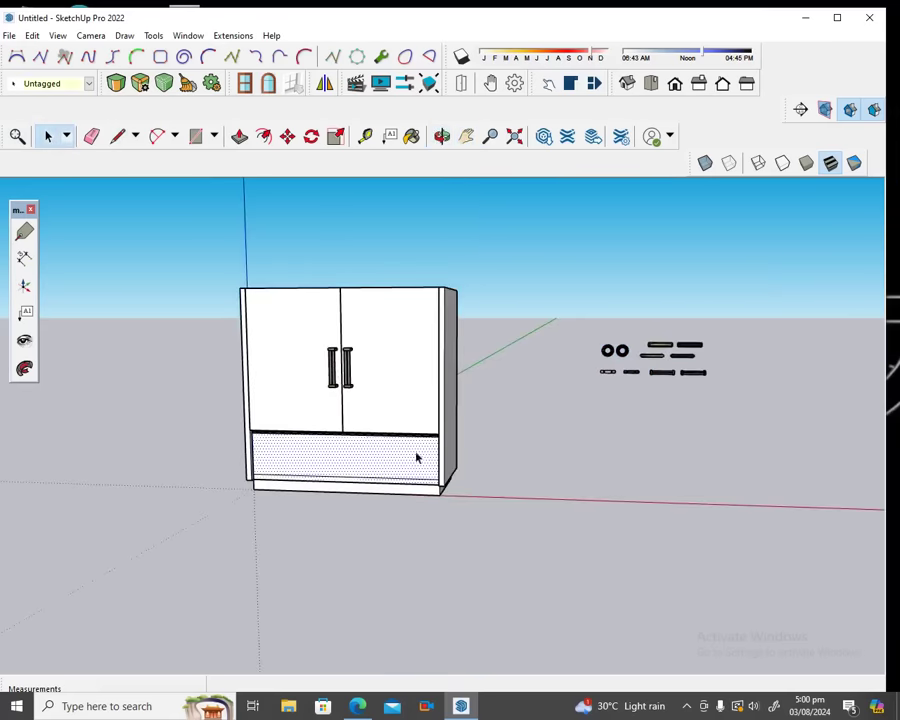
{"action": "key", "text": "m"}
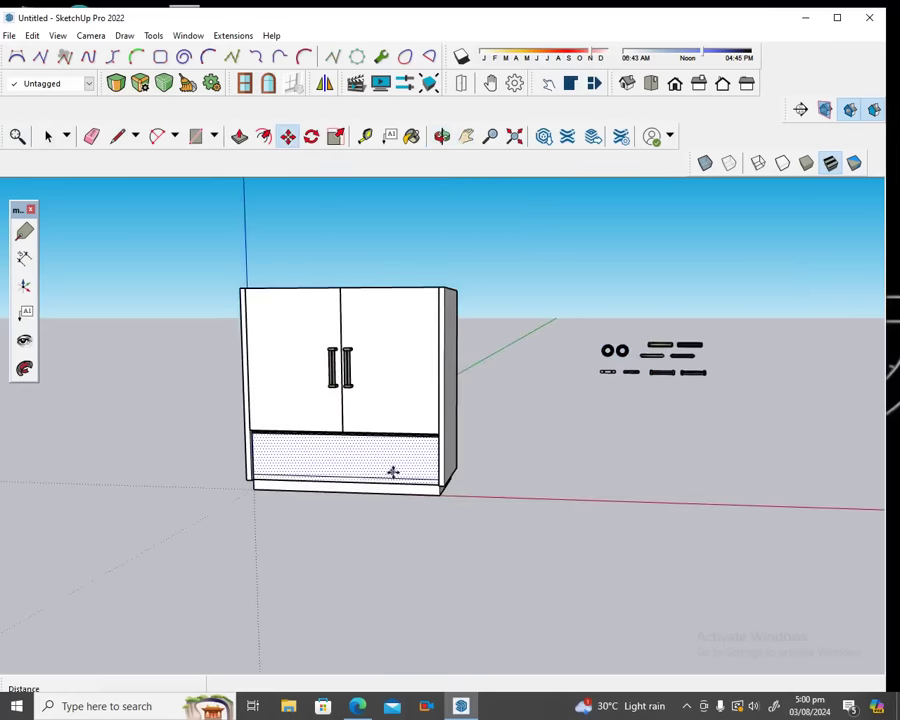
{"action": "left_click", "coordinate": [399, 463]}
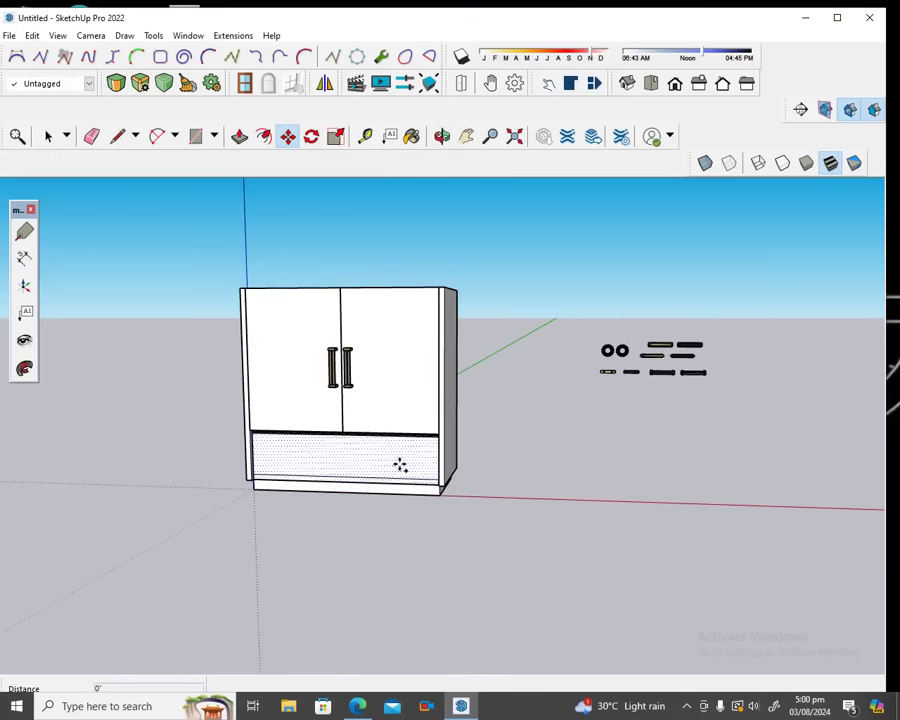
{"action": "left_click", "coordinate": [620, 466]}
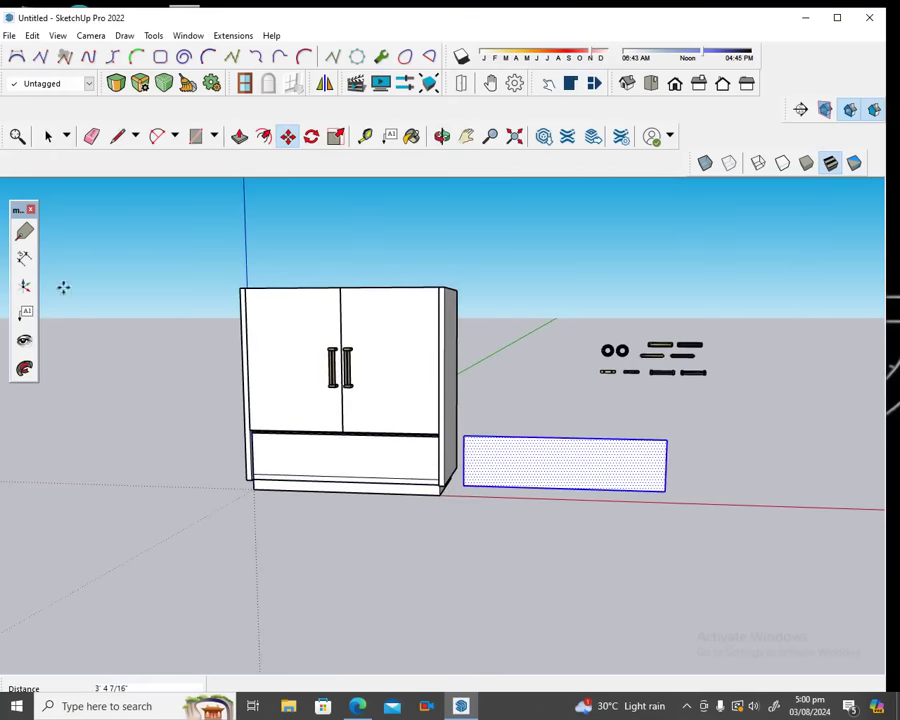
Erase the leftover face in the bottom opening, then view the cabinet from the front left.
{"action": "left_click", "coordinate": [48, 136]}
{"action": "left_click", "coordinate": [328, 449]}
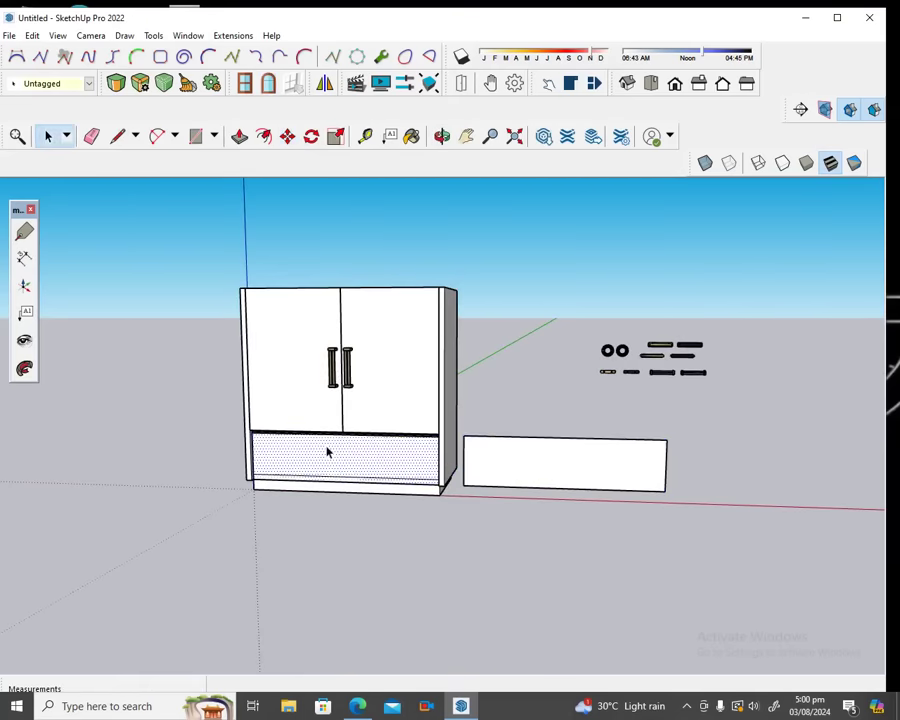
{"action": "right_click", "coordinate": [334, 452]}
{"action": "left_click", "coordinate": [362, 471]}
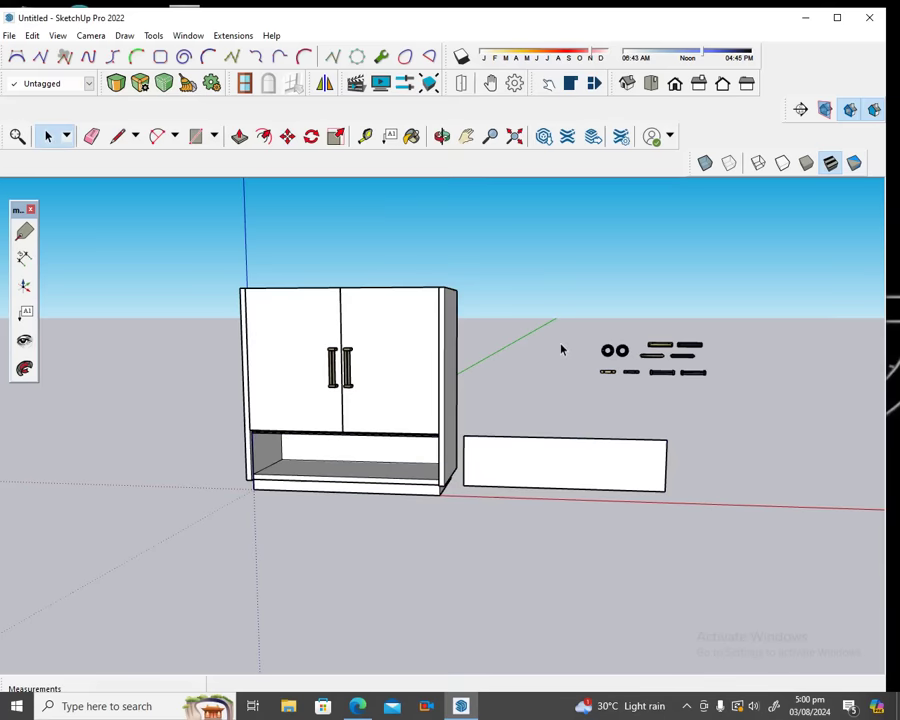
{"action": "left_click", "coordinate": [442, 135]}
{"action": "left_click_drag", "start_coordinate": [610, 448], "coordinate": [500, 486]}
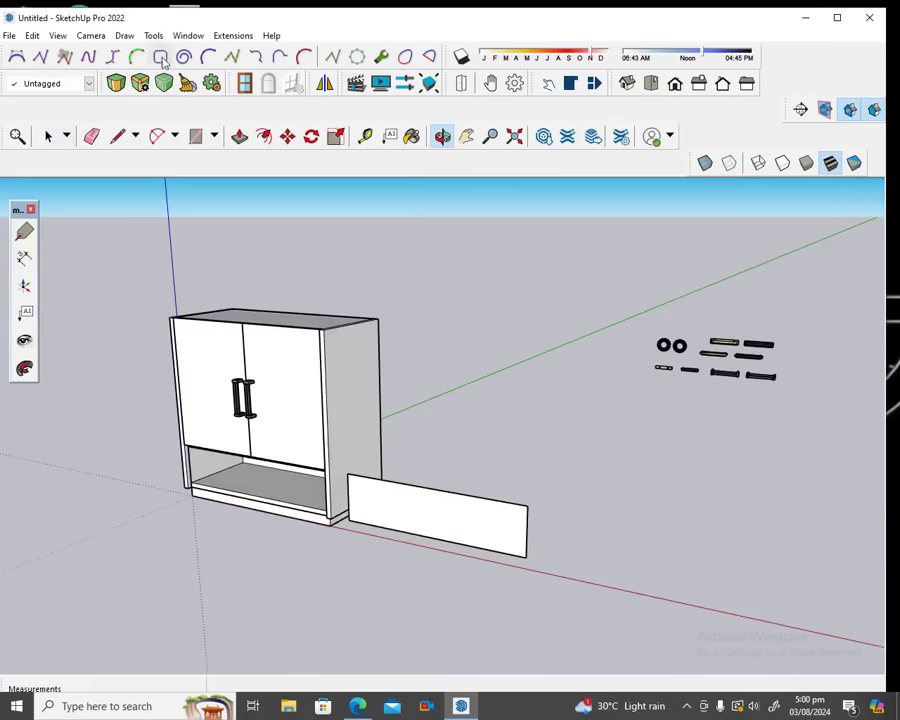
Push/pull the loose front panel out into a 1-inch thick board.
{"action": "left_click", "coordinate": [240, 135]}
{"action": "left_click", "coordinate": [386, 510]}
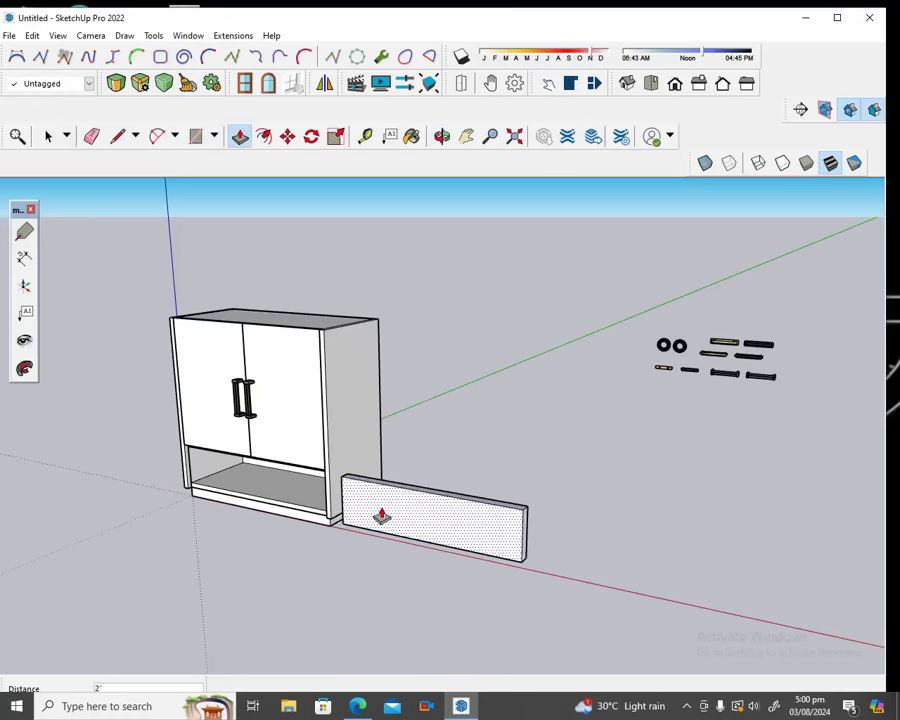
{"action": "type", "text": "1"}
{"action": "key", "text": "Return"}
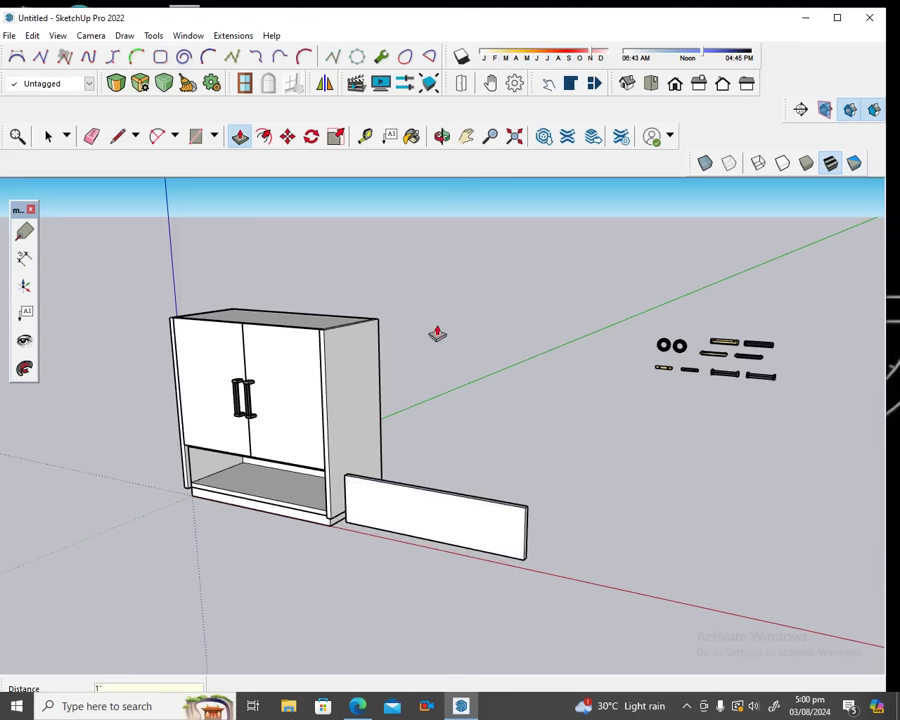
{"action": "left_click", "coordinate": [441, 138]}
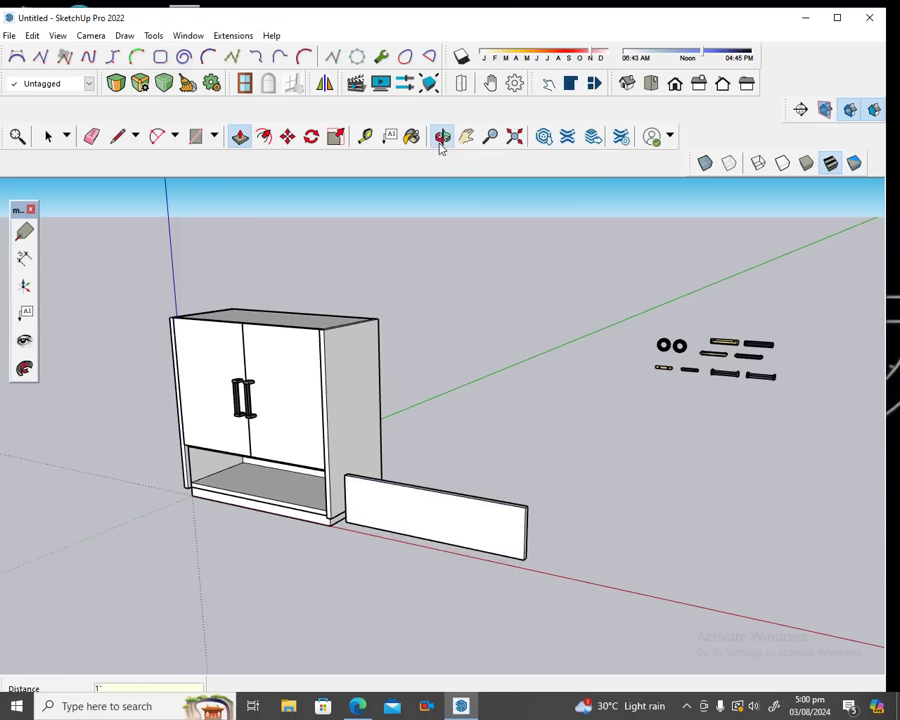
{"action": "mouse_move", "coordinate": [503, 409]}
{"action": "left_mouse_down"}
{"action": "mouse_move", "coordinate": [221, 462]}
{"action": "mouse_move", "coordinate": [367, 444]}
{"action": "mouse_move", "coordinate": [262, 448]}
{"action": "left_mouse_up"}
Place a guide 1 inch in from the panel's bottom edge.
{"action": "scroll", "coordinate": [333, 412], "scroll_direction": "up", "scroll_amount": 3}
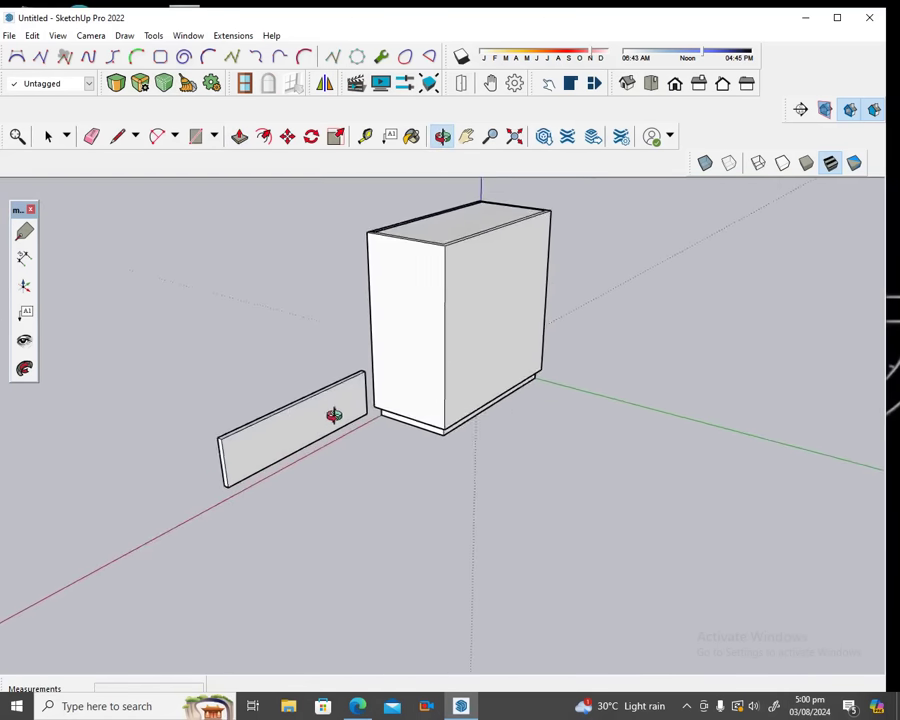
{"action": "scroll", "coordinate": [333, 390], "scroll_direction": "up", "scroll_amount": 3}
{"action": "left_click", "coordinate": [365, 136]}
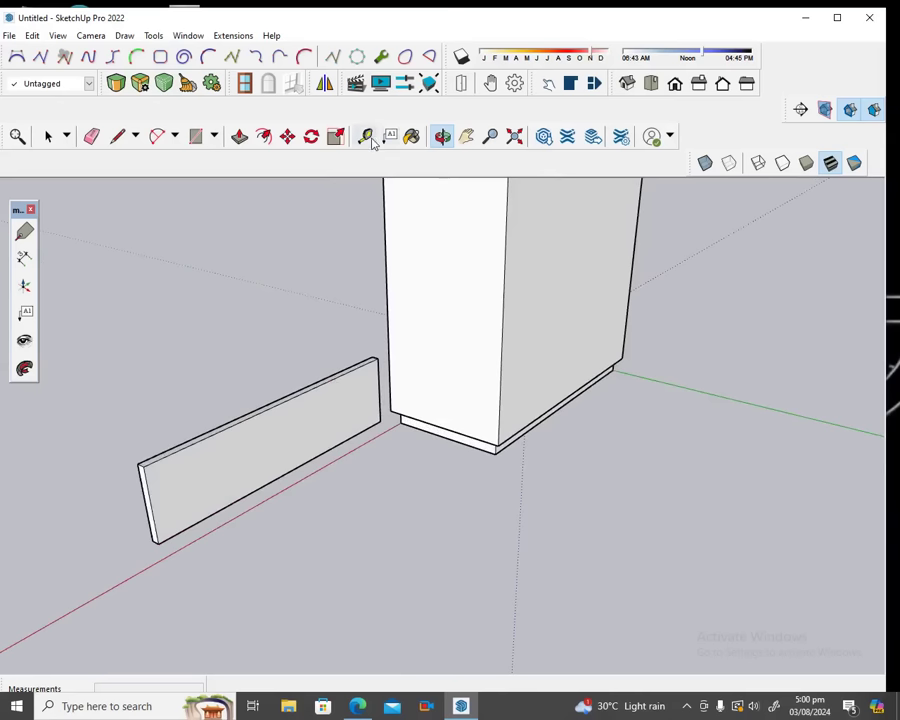
{"action": "left_click", "coordinate": [252, 491]}
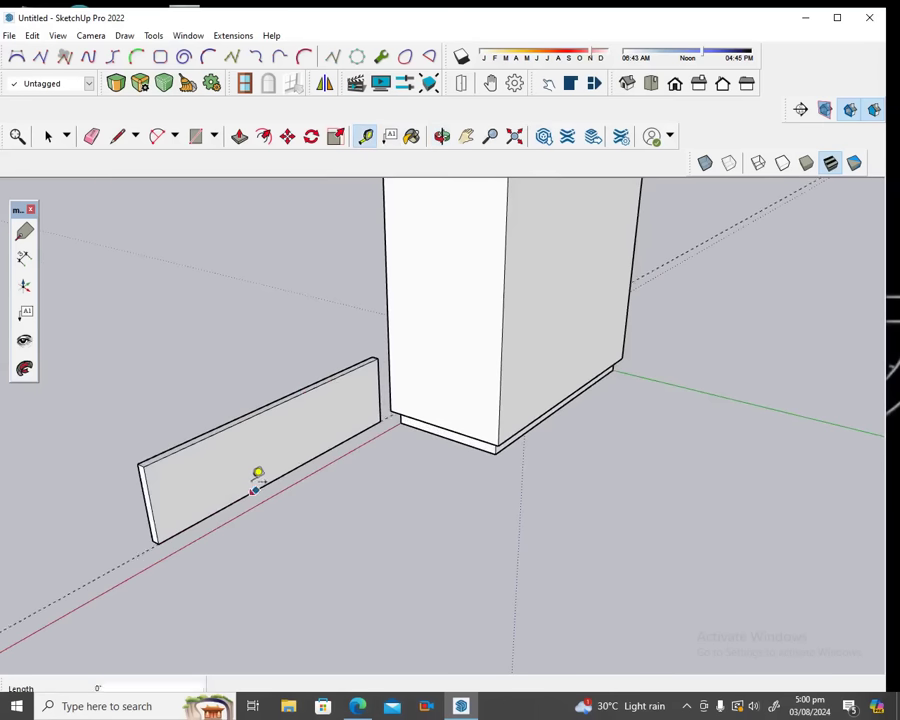
{"action": "type", "text": "1"}
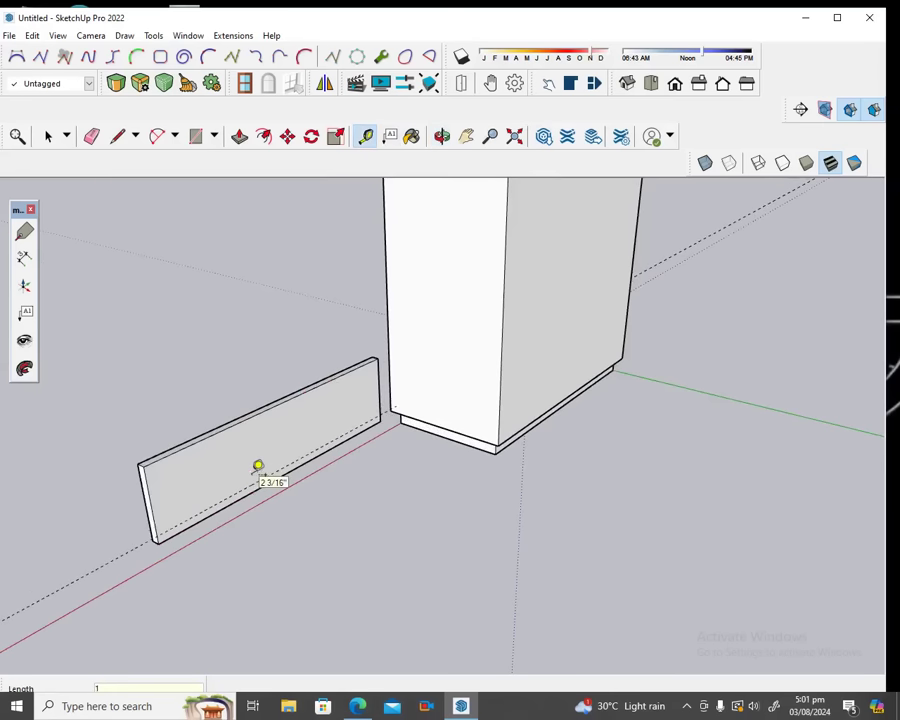
{"action": "key", "text": "Return"}
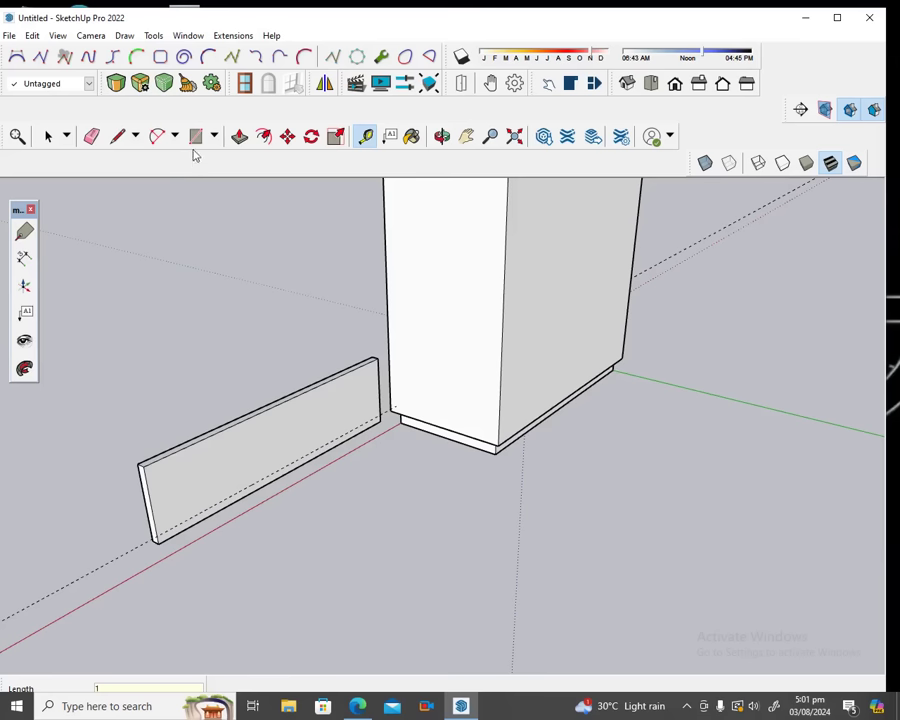
Draw a rectangle from the panel's bottom-left corner to its top-right corner.
{"action": "left_click", "coordinate": [196, 135]}
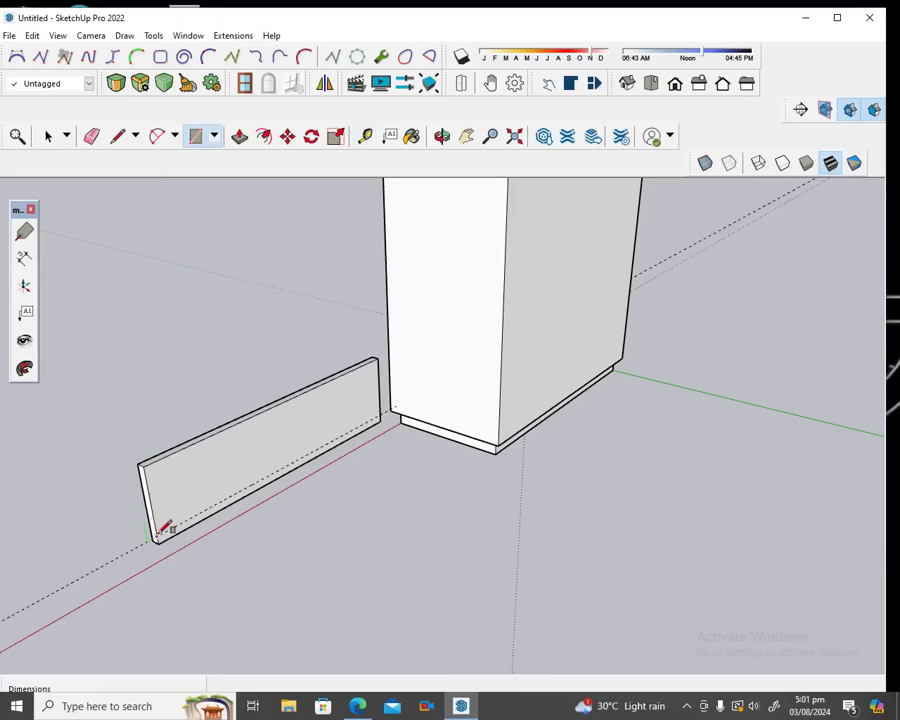
{"action": "left_click", "coordinate": [157, 535]}
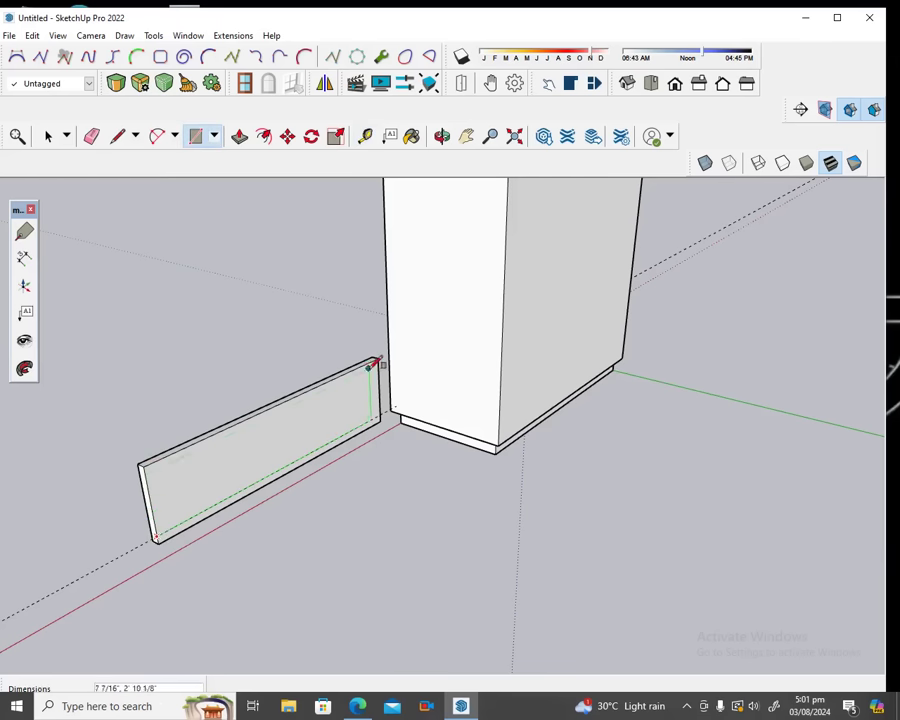
{"action": "left_click", "coordinate": [385, 358]}
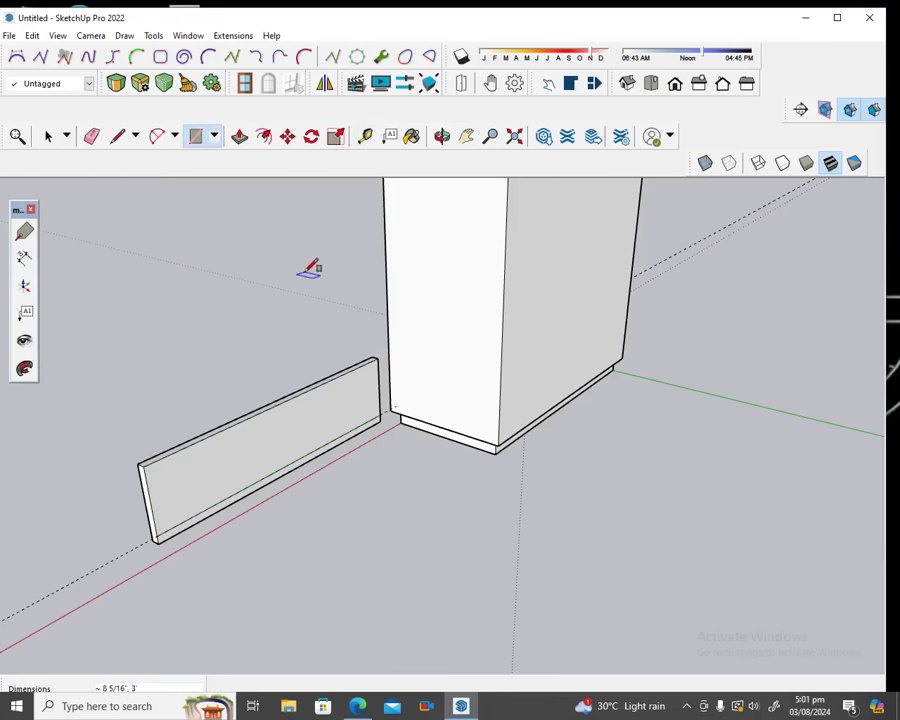
{"action": "left_click", "coordinate": [239, 136]}
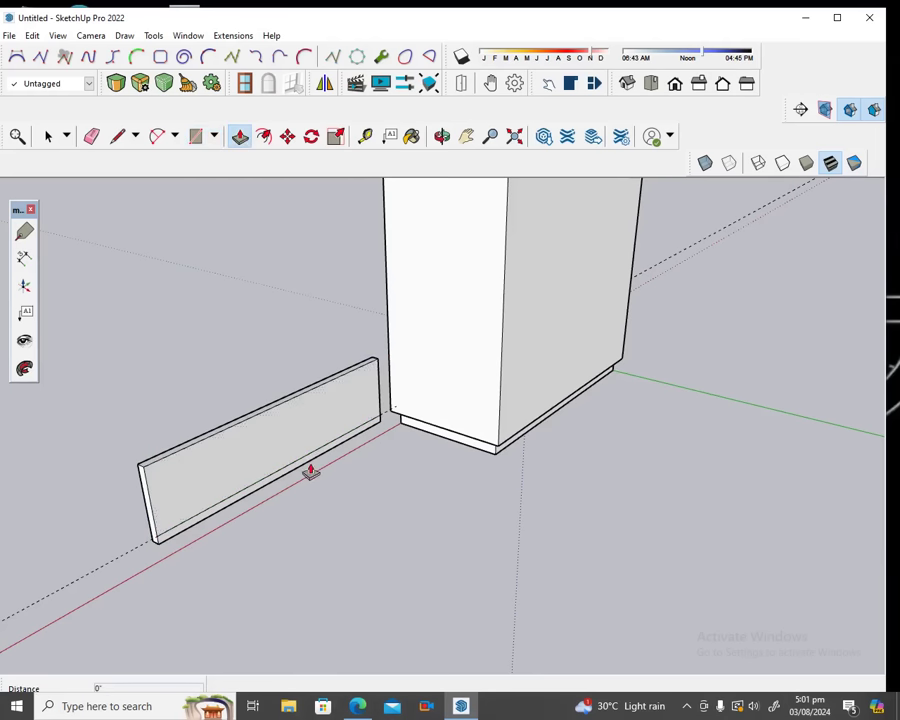
Extrude the rectangle 1' 3" into a box and trace edges along its corner and top.
{"action": "left_click", "coordinate": [264, 444]}
{"action": "type", "text": "15"}
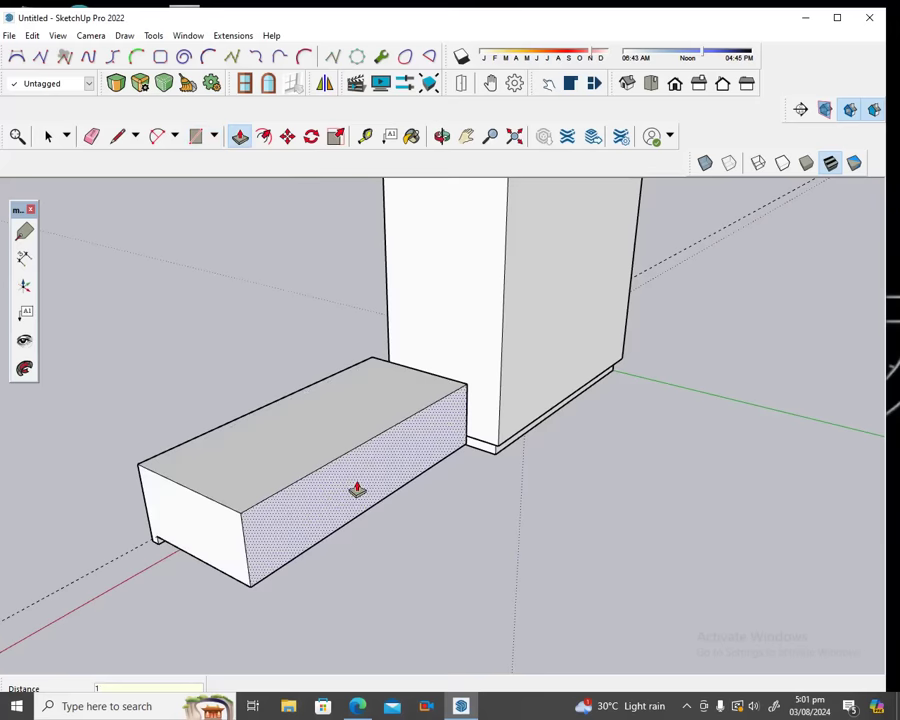
{"action": "type", "text": "' 3\""}
{"action": "key", "text": "Return"}
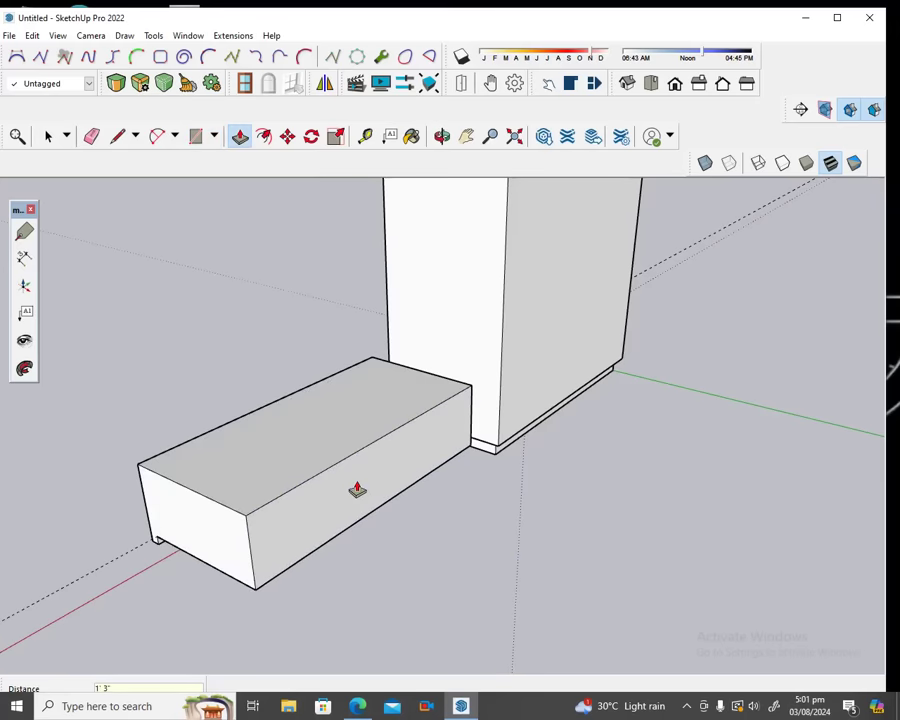
{"action": "left_click", "coordinate": [116, 139]}
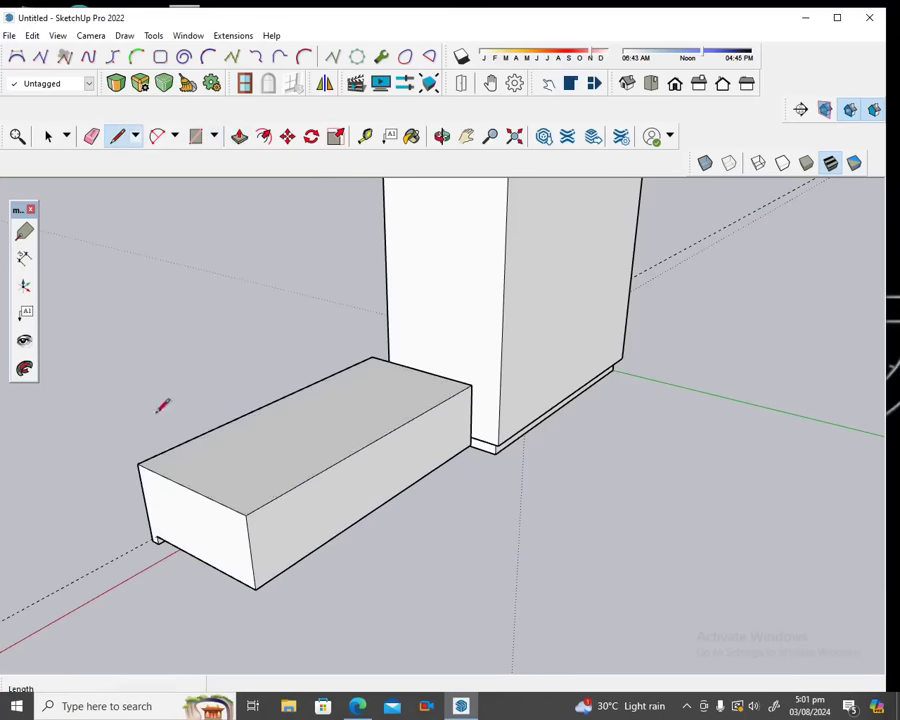
{"action": "left_click", "coordinate": [157, 537]}
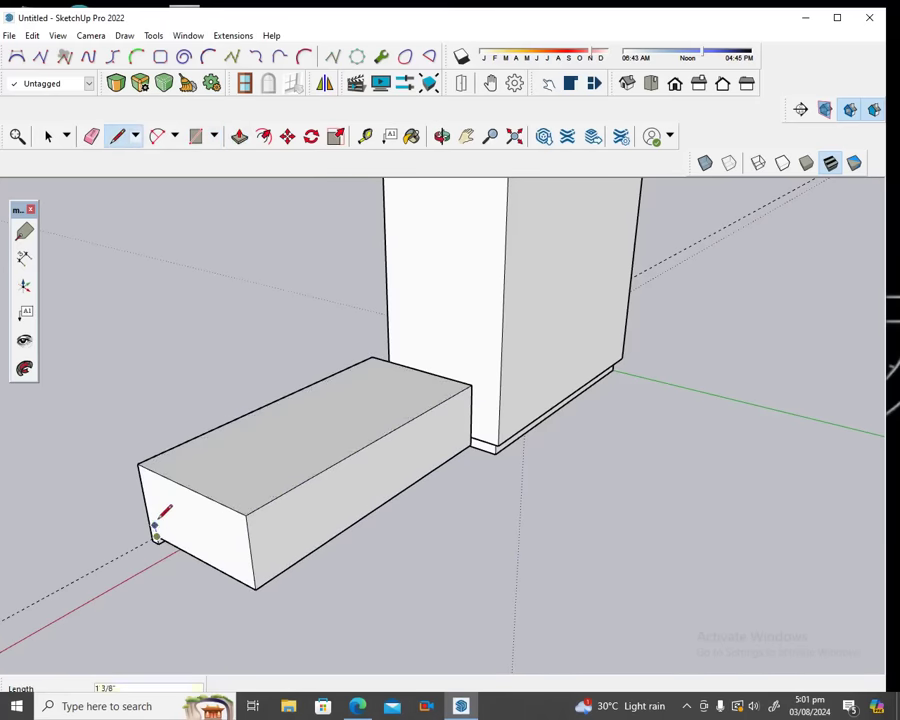
{"action": "left_click", "coordinate": [143, 466]}
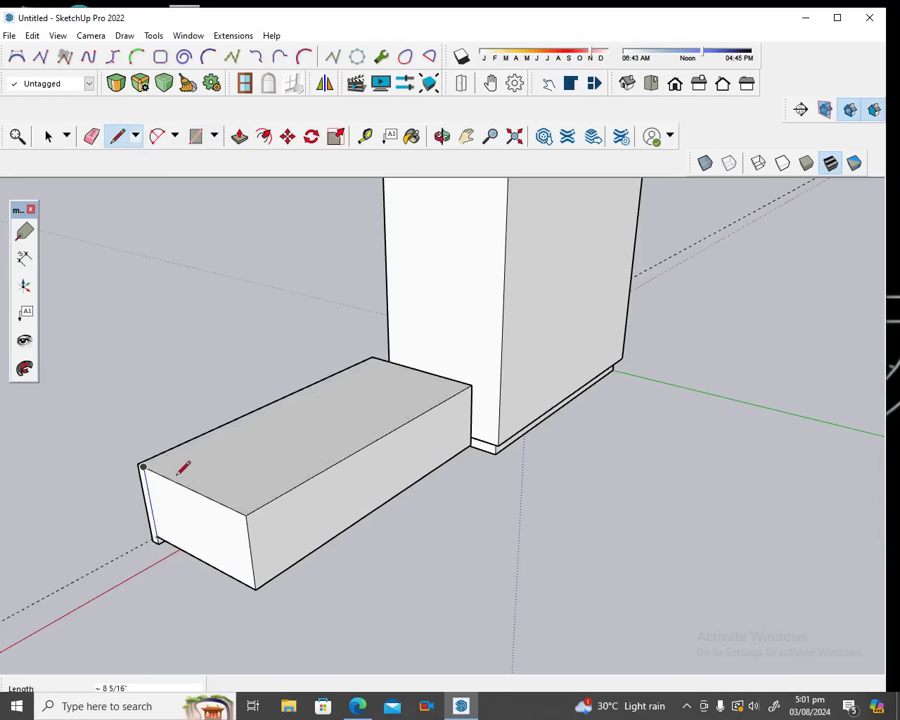
{"action": "left_click", "coordinate": [384, 360]}
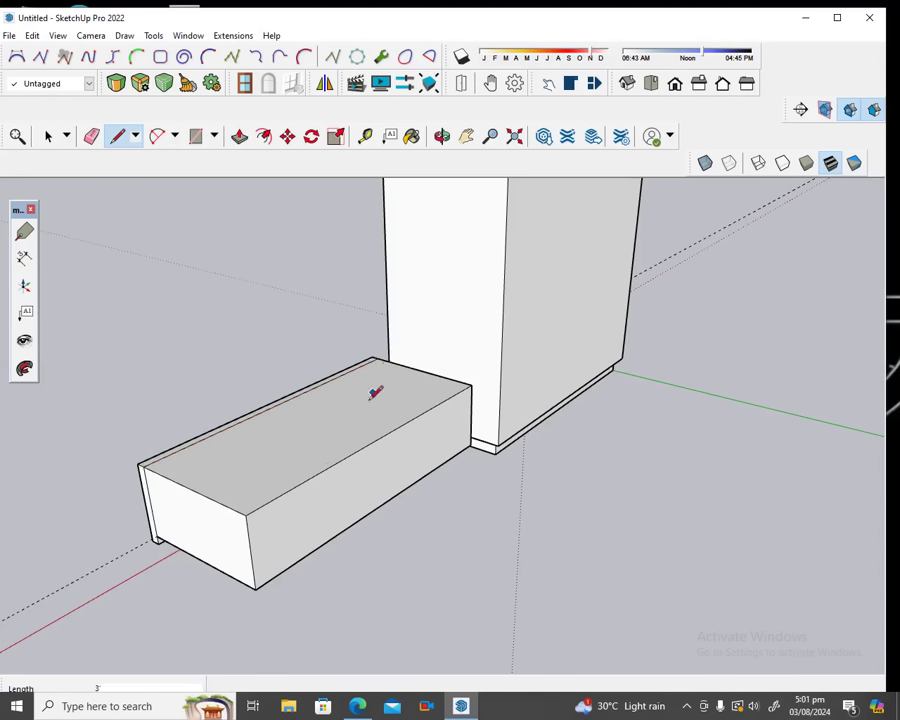
Start another edge at the box's bottom corner, then view the box top from above.
{"action": "left_click", "coordinate": [442, 136]}
{"action": "mouse_move", "coordinate": [337, 402]}
{"action": "left_mouse_down"}
{"action": "mouse_move", "coordinate": [253, 502]}
{"action": "mouse_move", "coordinate": [293, 484]}
{"action": "mouse_move", "coordinate": [428, 525]}
{"action": "mouse_move", "coordinate": [328, 480]}
{"action": "mouse_move", "coordinate": [589, 474]}
{"action": "left_mouse_up"}
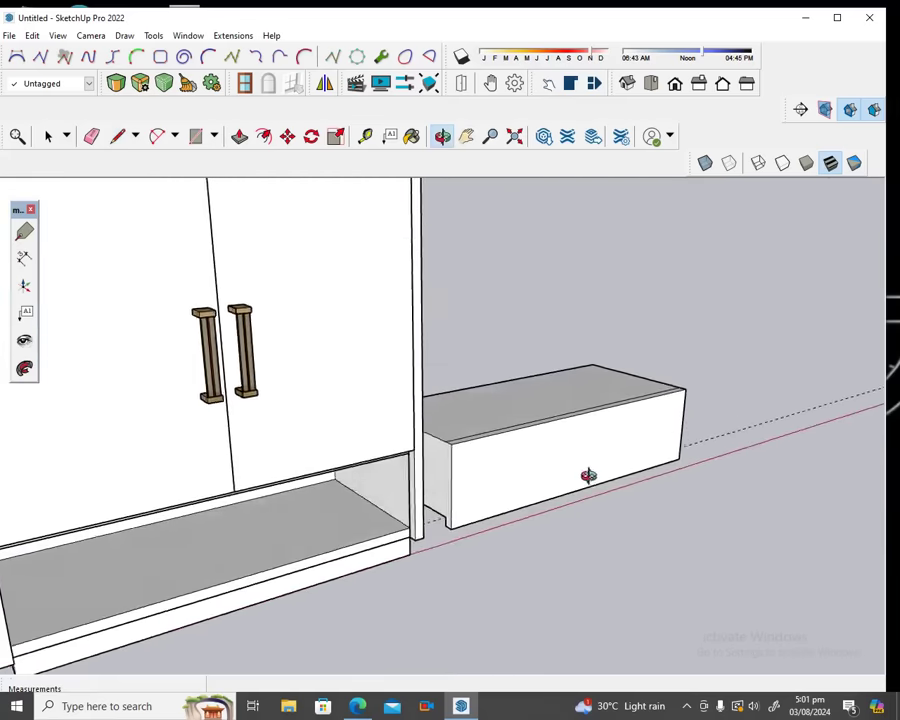
{"action": "left_click", "coordinate": [117, 136]}
{"action": "left_click", "coordinate": [449, 517]}
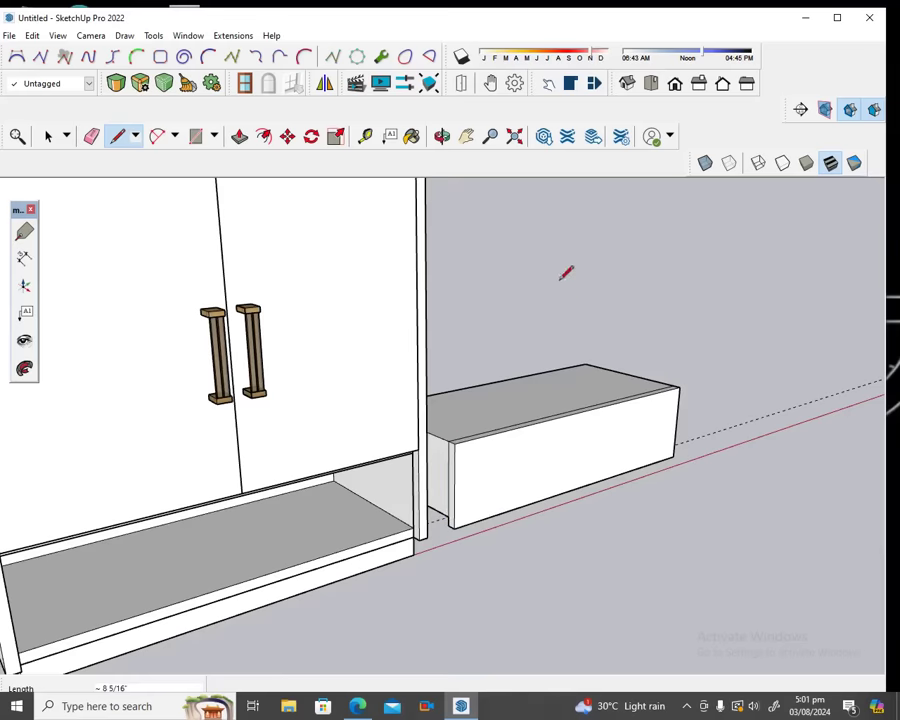
{"action": "left_click", "coordinate": [442, 136]}
{"action": "mouse_move", "coordinate": [569, 379]}
{"action": "left_mouse_down"}
{"action": "mouse_move", "coordinate": [390, 478]}
{"action": "mouse_move", "coordinate": [518, 452]}
{"action": "mouse_move", "coordinate": [144, 481]}
{"action": "left_mouse_up"}
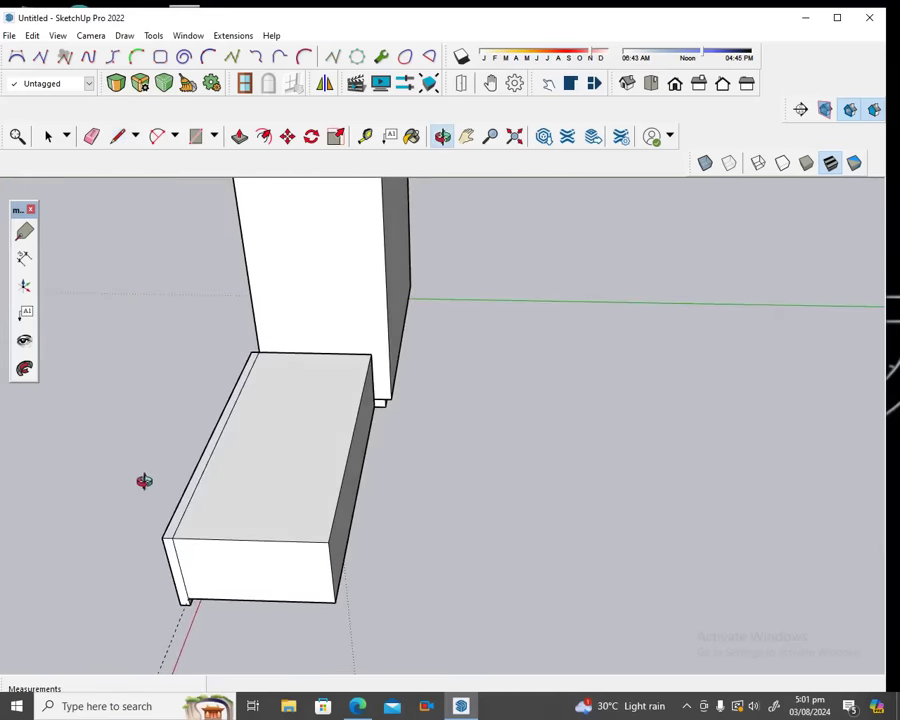
Inset an outline on the box's top face and sink the inner face 7 1/2" deep.
{"action": "left_click", "coordinate": [263, 140]}
{"action": "left_click", "coordinate": [358, 408]}
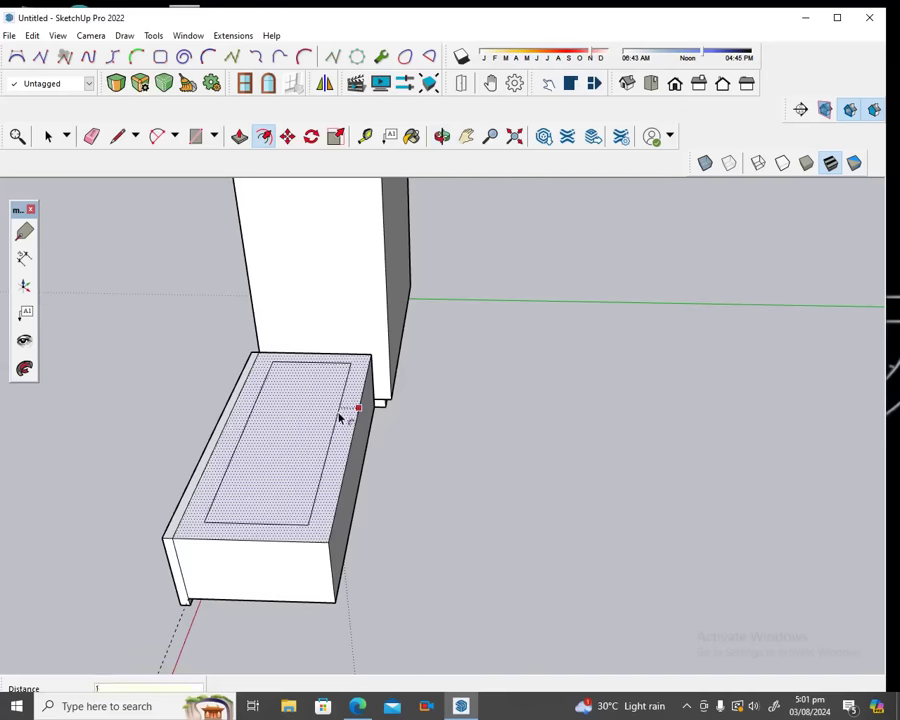
{"action": "key", "text": "Return"}
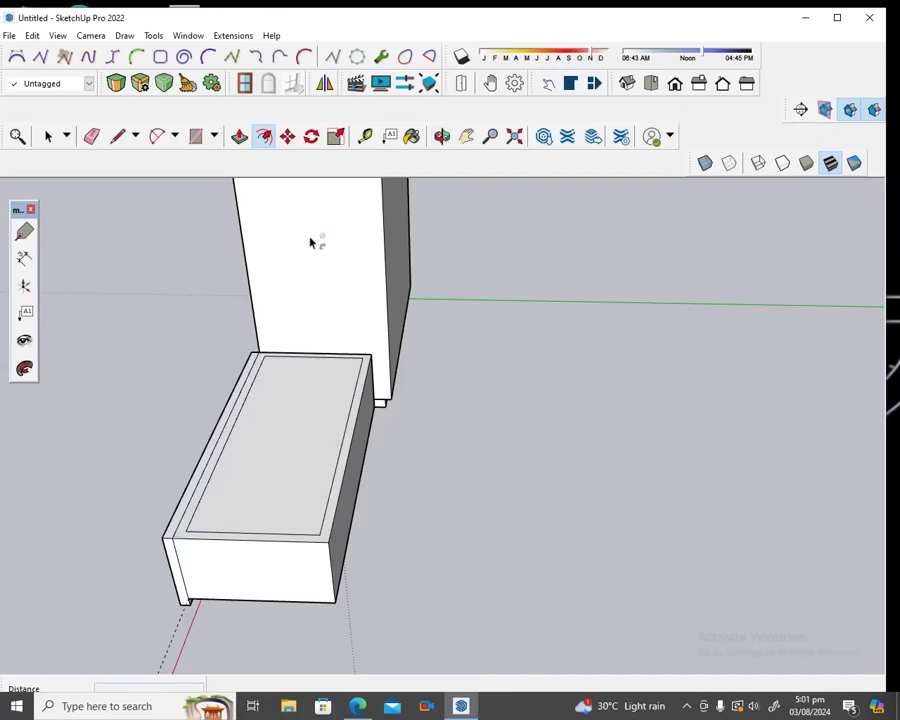
{"action": "left_click", "coordinate": [240, 137]}
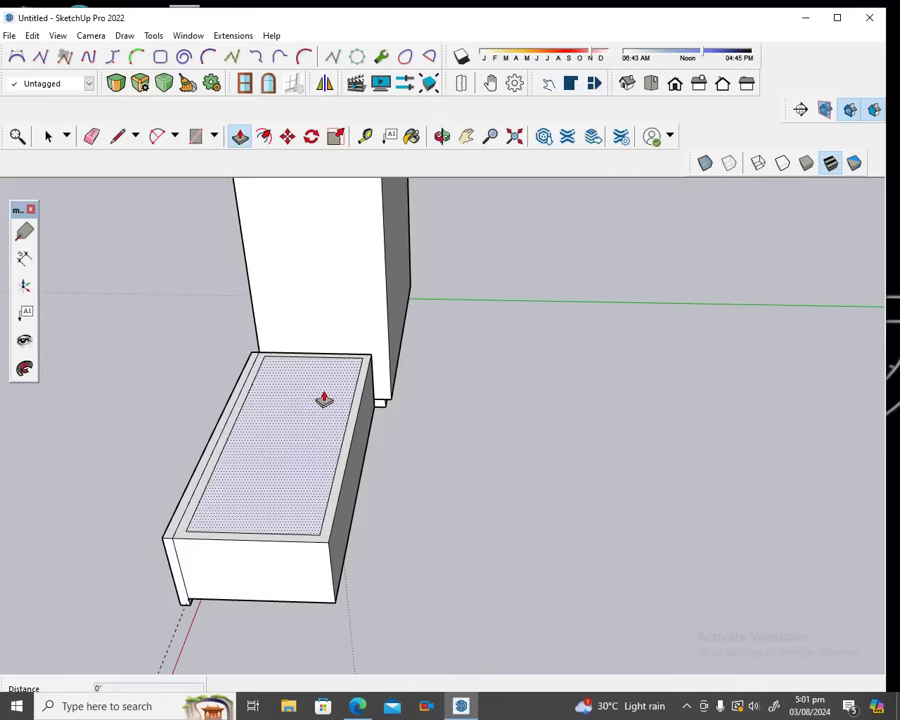
{"action": "left_click", "coordinate": [324, 399]}
{"action": "type", "text": "7 1/2"}
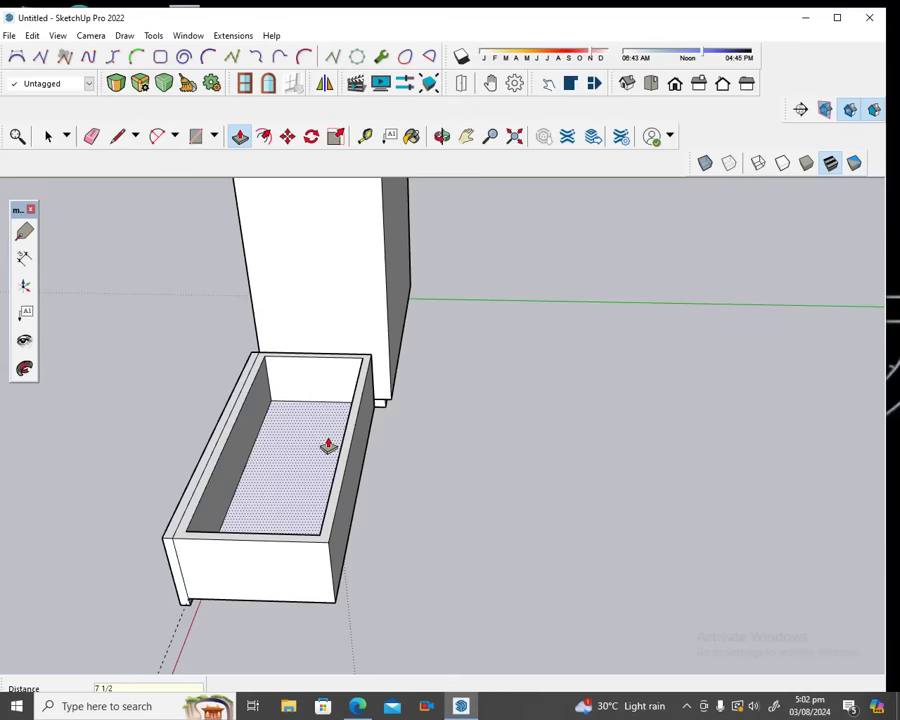
{"action": "key", "text": "Return"}
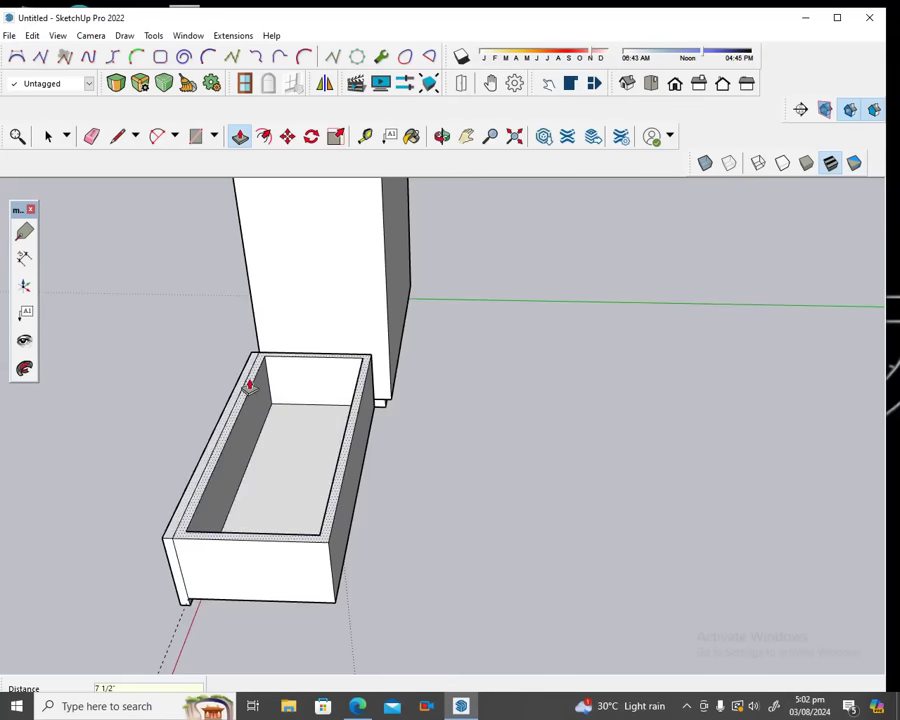
Push the top rim down 1 inch, undo a trial 2 1/4" inner-wall push, and view head-on.
{"action": "left_click_drag", "start_coordinate": [250, 388], "coordinate": [250, 398]}
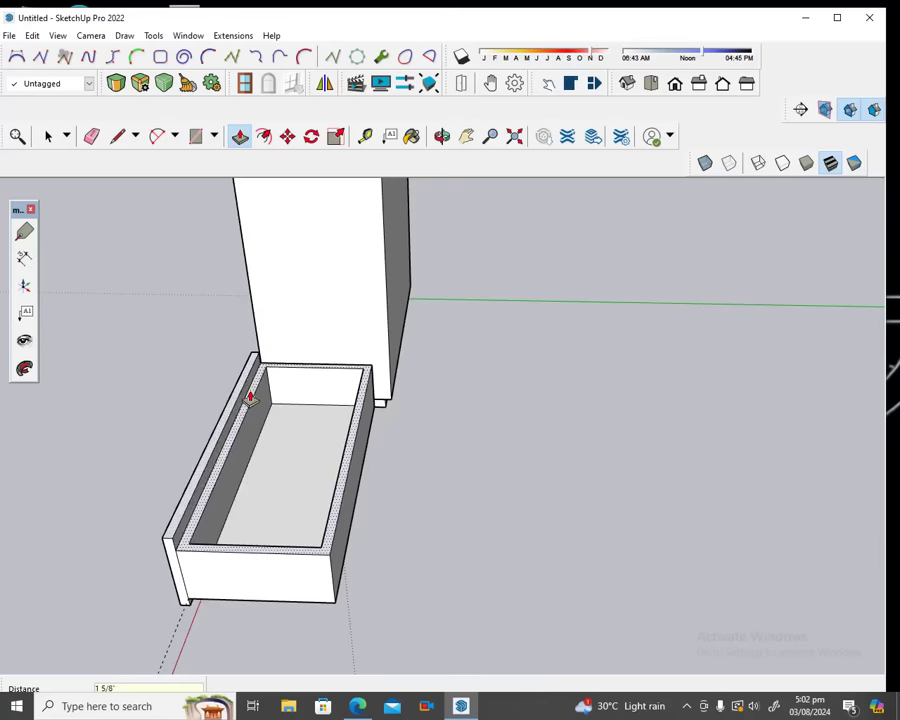
{"action": "key", "text": "Return"}
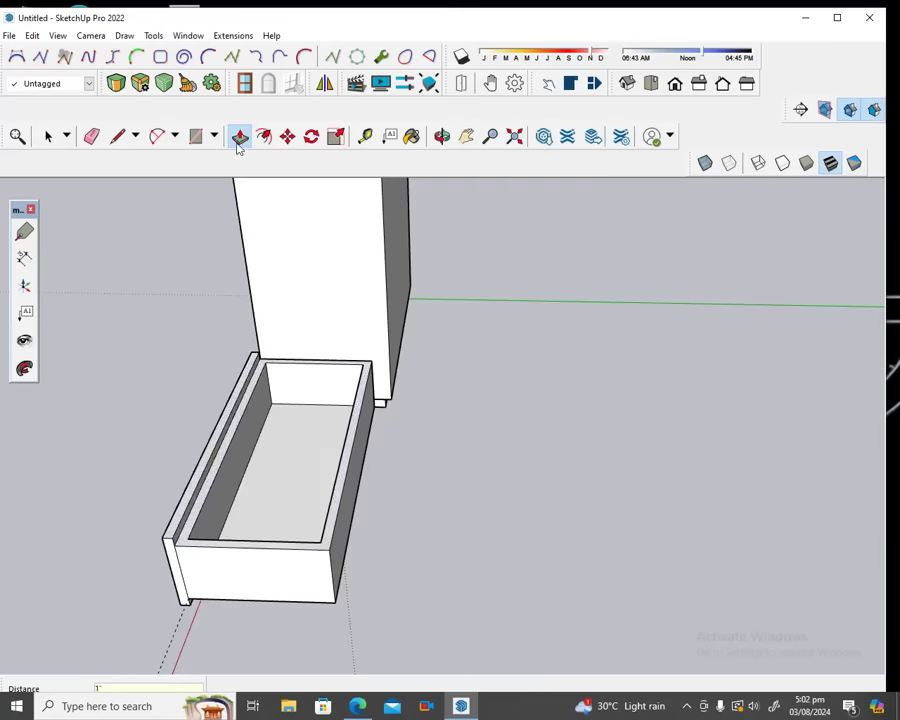
{"action": "left_click", "coordinate": [216, 538]}
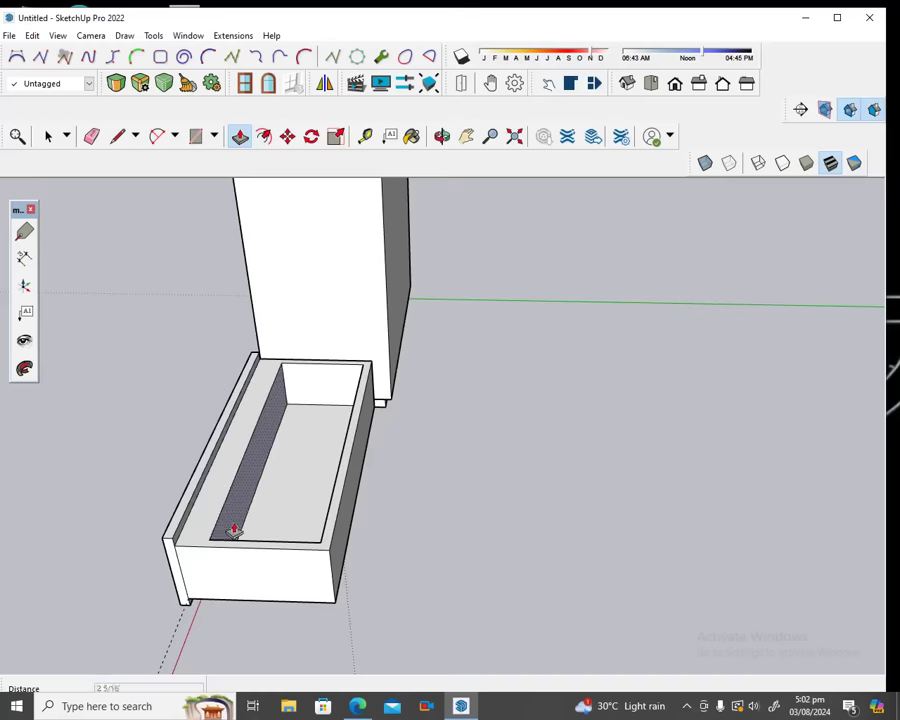
{"action": "left_click", "coordinate": [231, 526]}
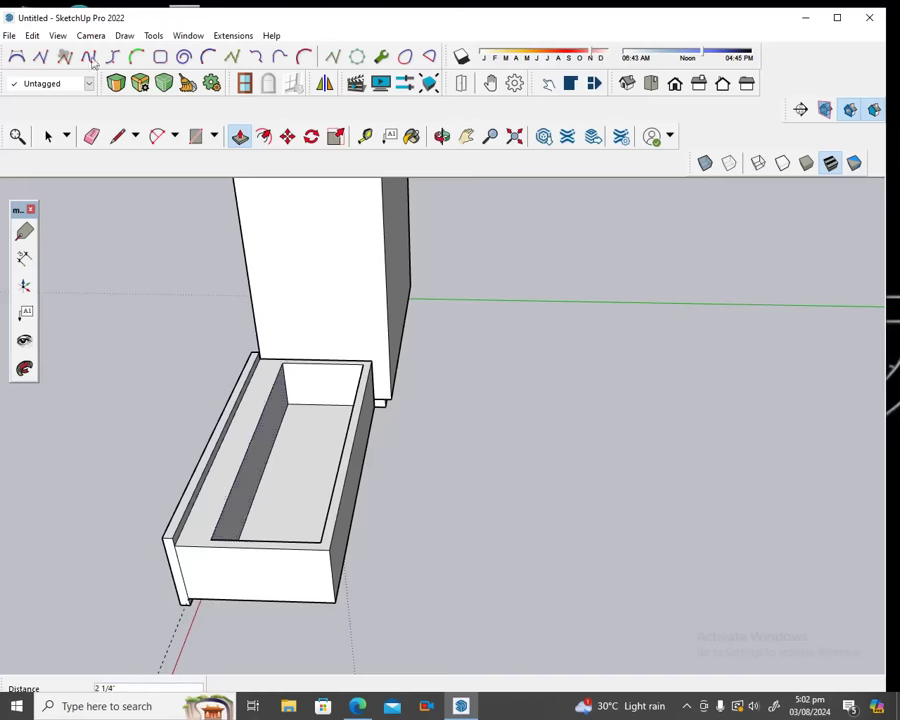
{"action": "left_click", "coordinate": [32, 35]}
{"action": "left_click", "coordinate": [70, 52]}
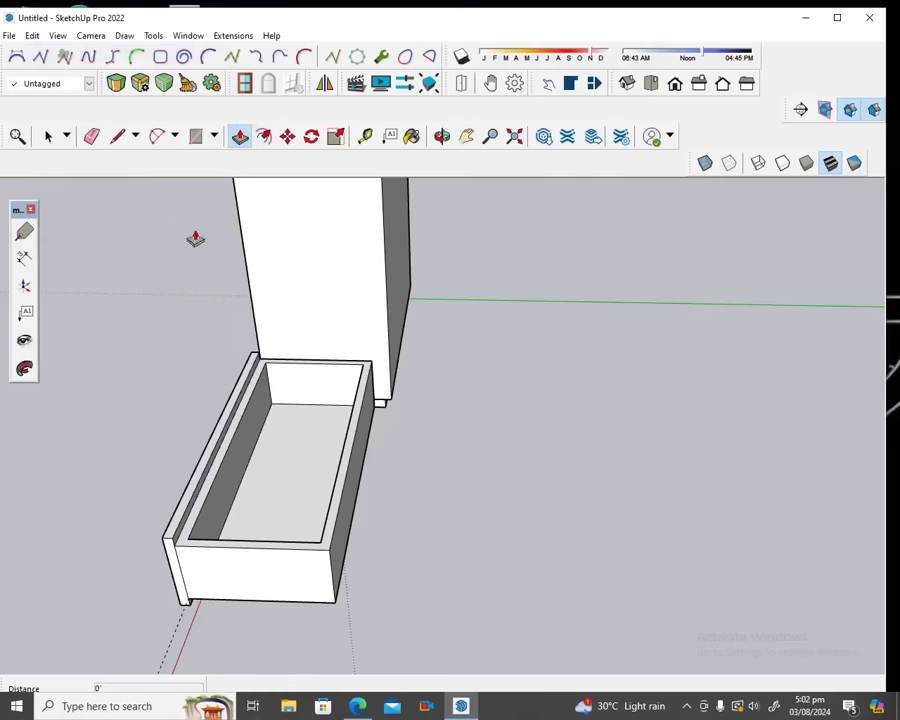
{"action": "left_click", "coordinate": [442, 137]}
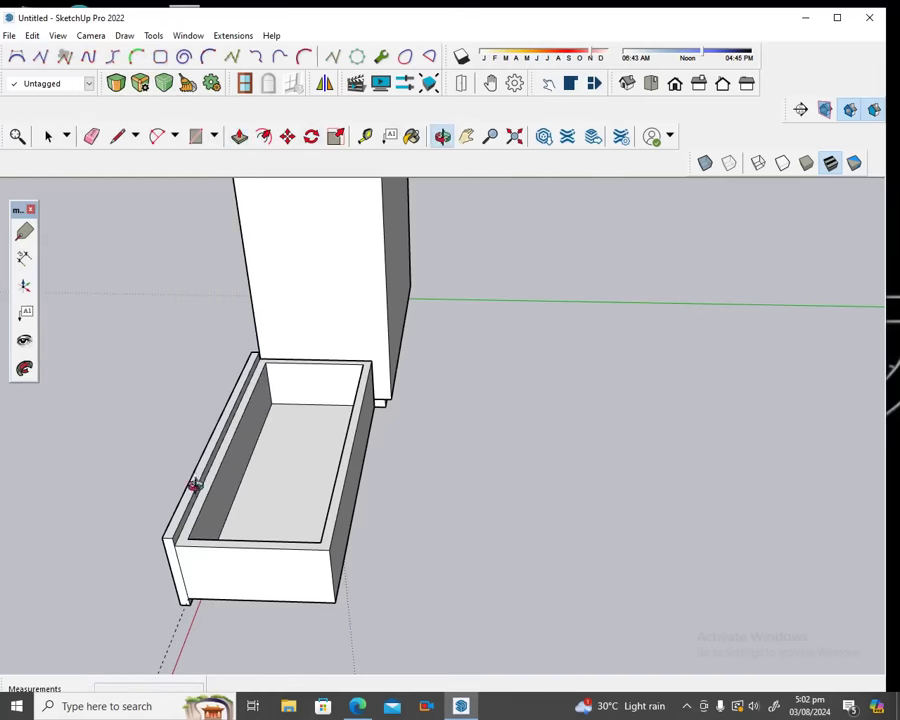
{"action": "left_click_drag", "start_coordinate": [195, 485], "coordinate": [490, 416]}
{"action": "left_click_drag", "start_coordinate": [321, 474], "coordinate": [507, 446]}
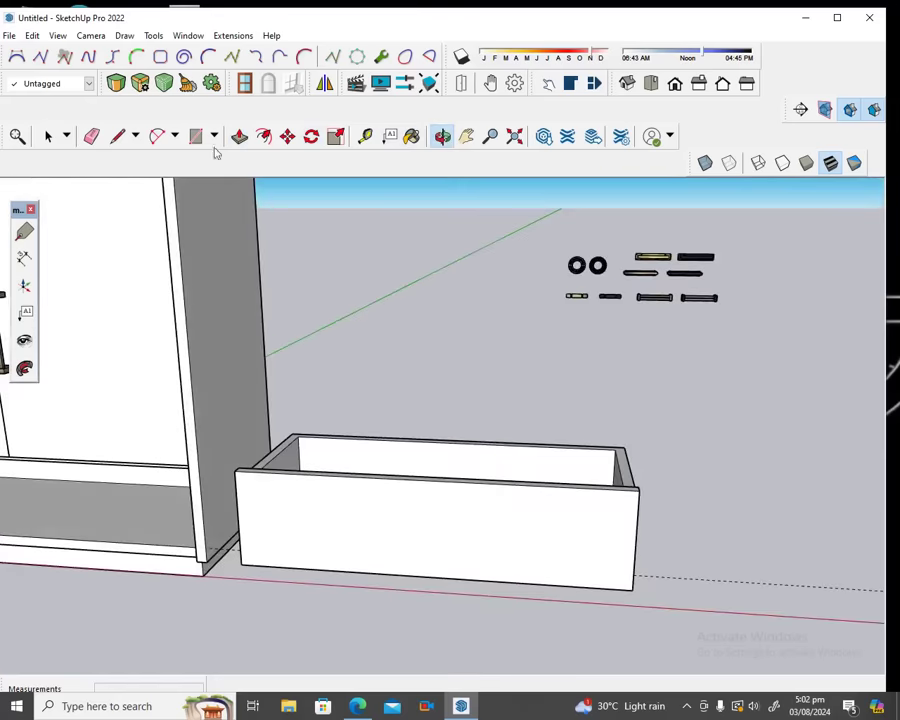
Move the wooden handle from beside the model onto the drawer front.
{"action": "left_click", "coordinate": [55, 143]}
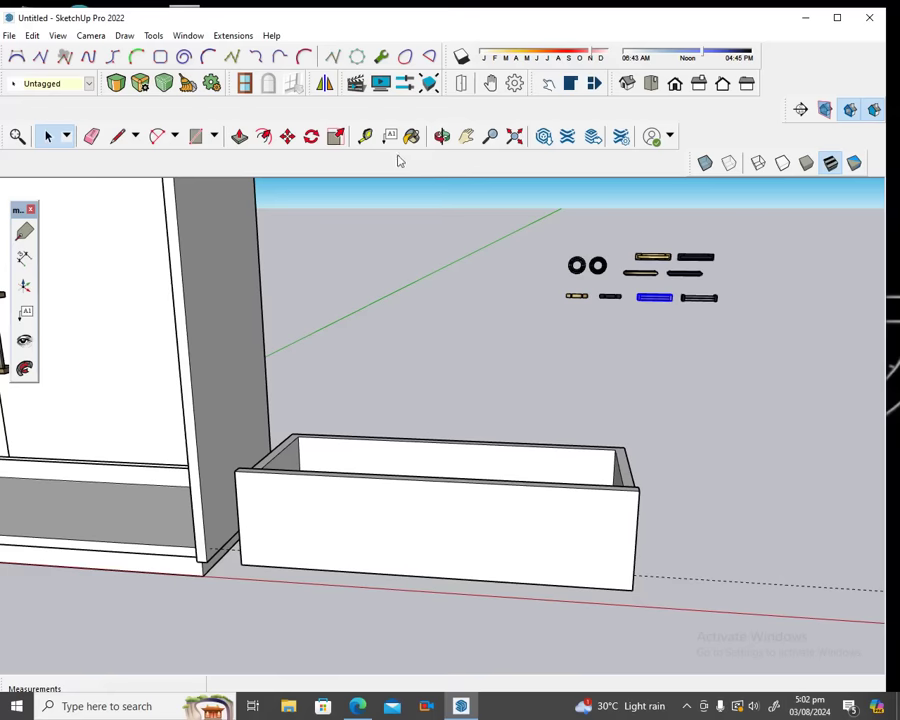
{"action": "left_click", "coordinate": [287, 136]}
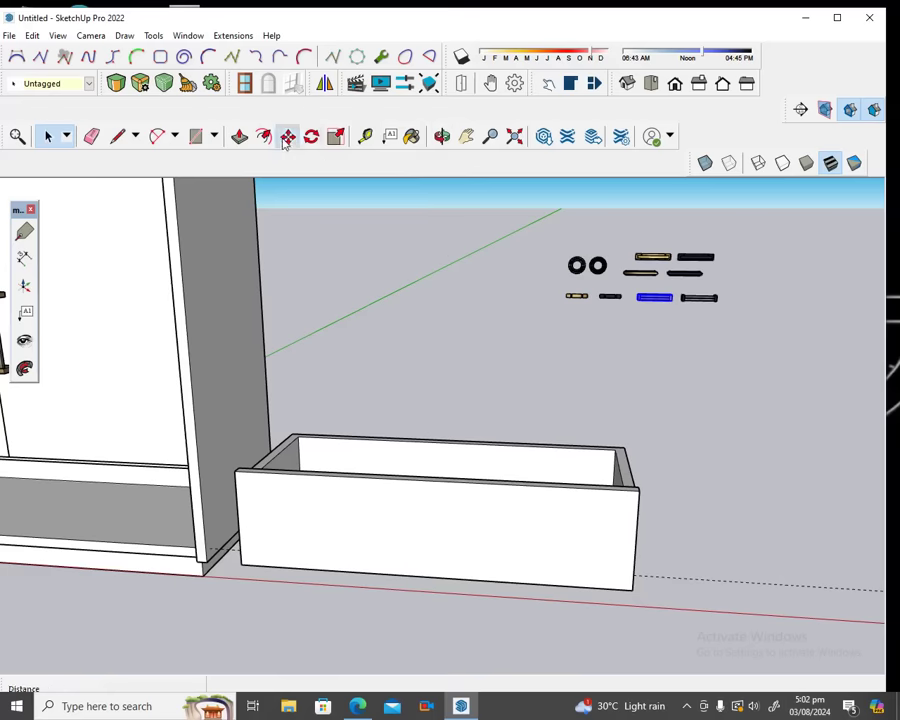
{"action": "left_click", "coordinate": [667, 302]}
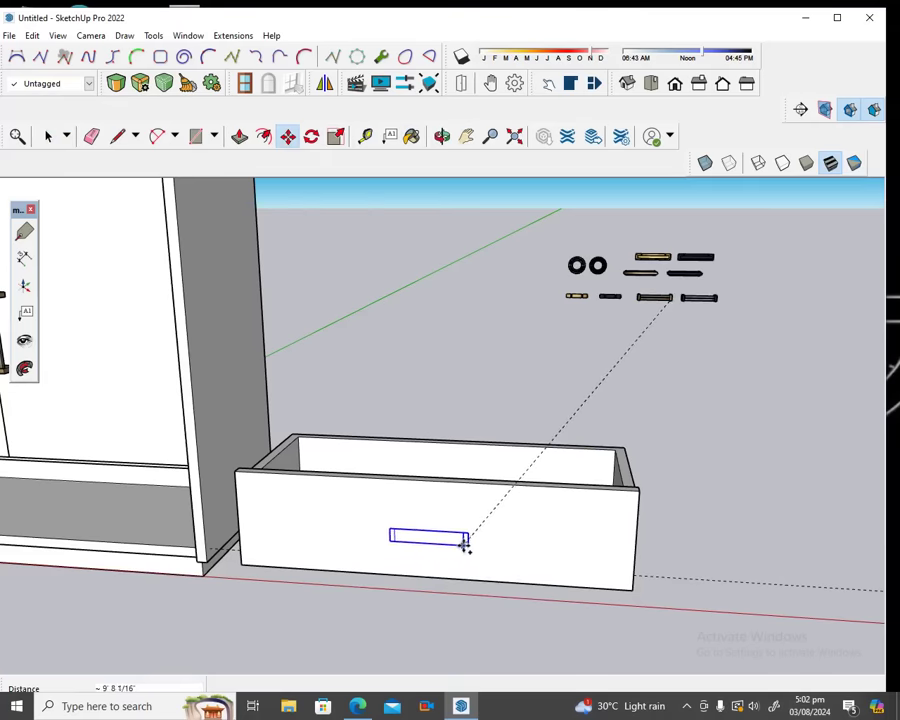
{"action": "left_click", "coordinate": [469, 538]}
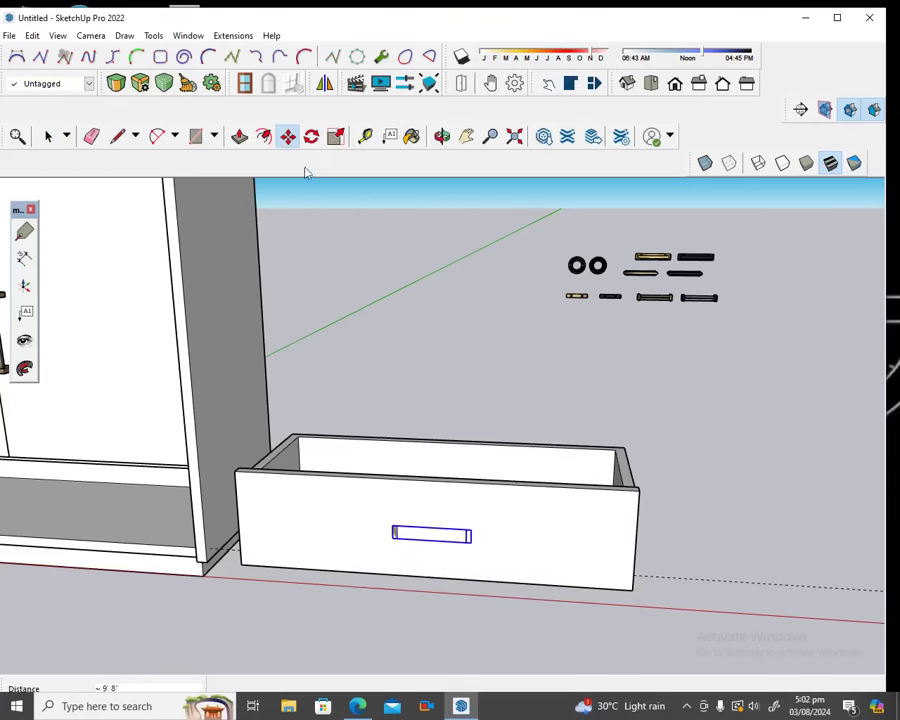
Add guidelines on the drawer front, including a vertical one 1'6" from the left edge.
{"action": "left_click", "coordinate": [366, 136]}
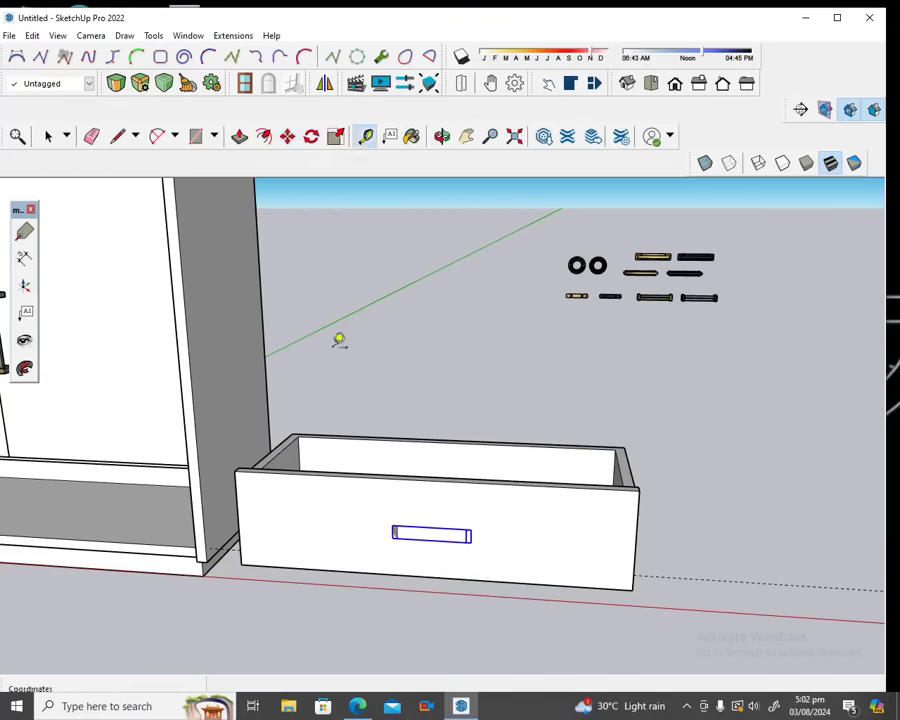
{"action": "left_click", "coordinate": [344, 569]}
{"action": "left_click", "coordinate": [243, 508]}
{"action": "left_click", "coordinate": [236, 499]}
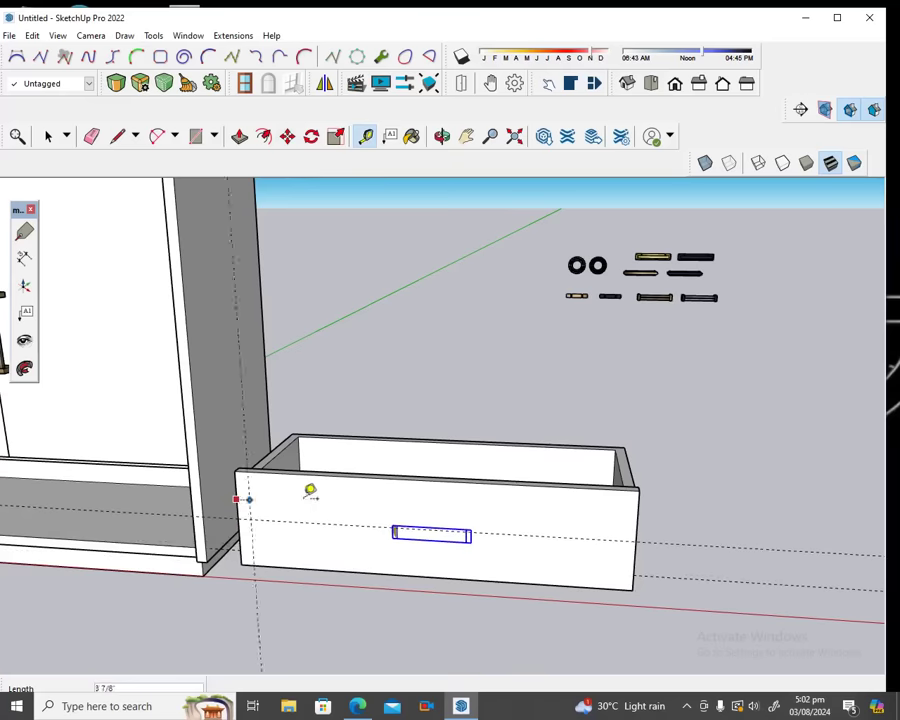
{"action": "left_click", "coordinate": [430, 474]}
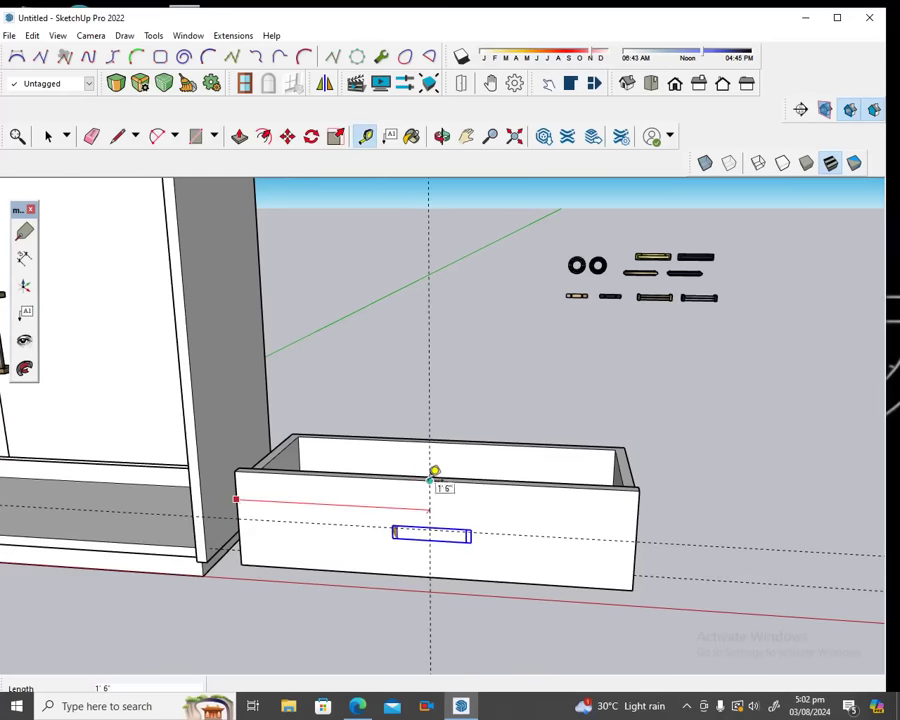
{"action": "scroll", "coordinate": [476, 567], "scroll_direction": "up", "scroll_amount": 2}
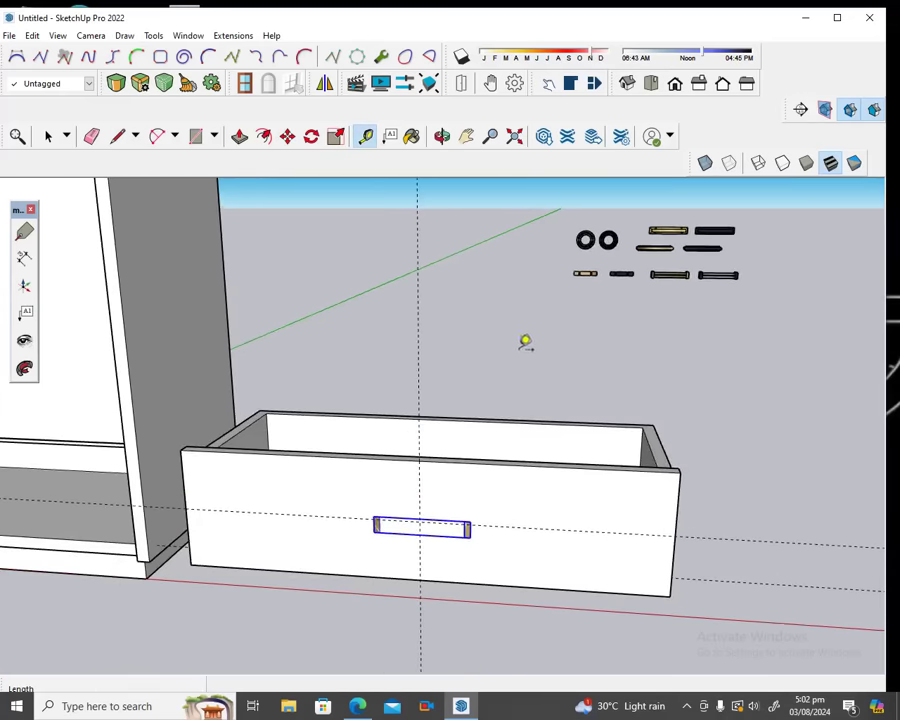
Viewed from above, reposition the handle so it sits out from the drawer face.
{"action": "left_click", "coordinate": [442, 136]}
{"action": "mouse_move", "coordinate": [486, 451]}
{"action": "left_mouse_down"}
{"action": "mouse_move", "coordinate": [486, 516]}
{"action": "mouse_move", "coordinate": [400, 590]}
{"action": "left_mouse_up"}
{"action": "scroll", "coordinate": [422, 520], "scroll_direction": "up", "scroll_amount": 3}
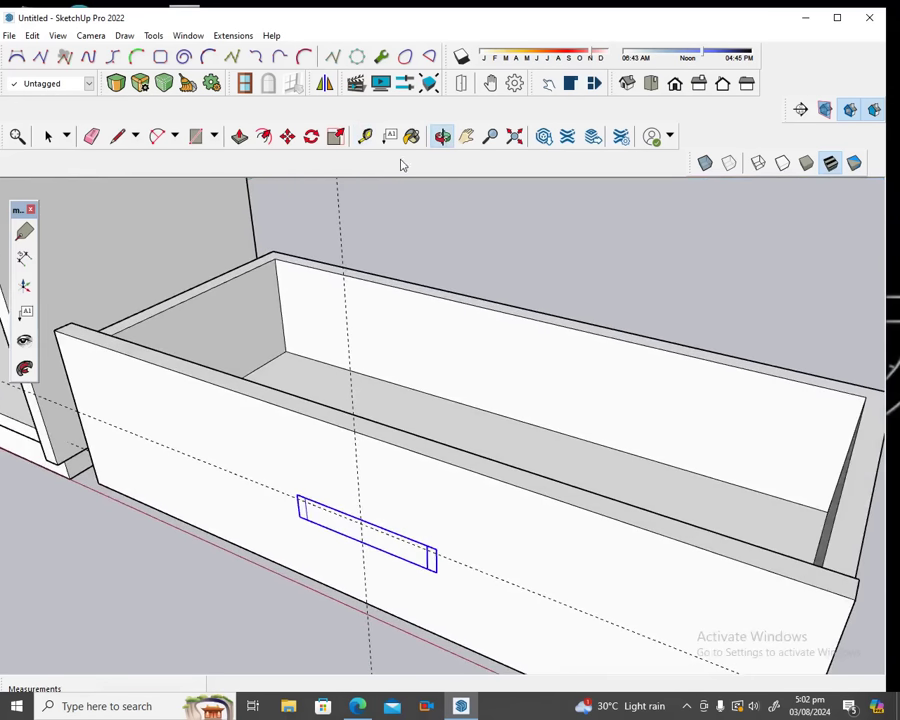
{"action": "left_click", "coordinate": [287, 136]}
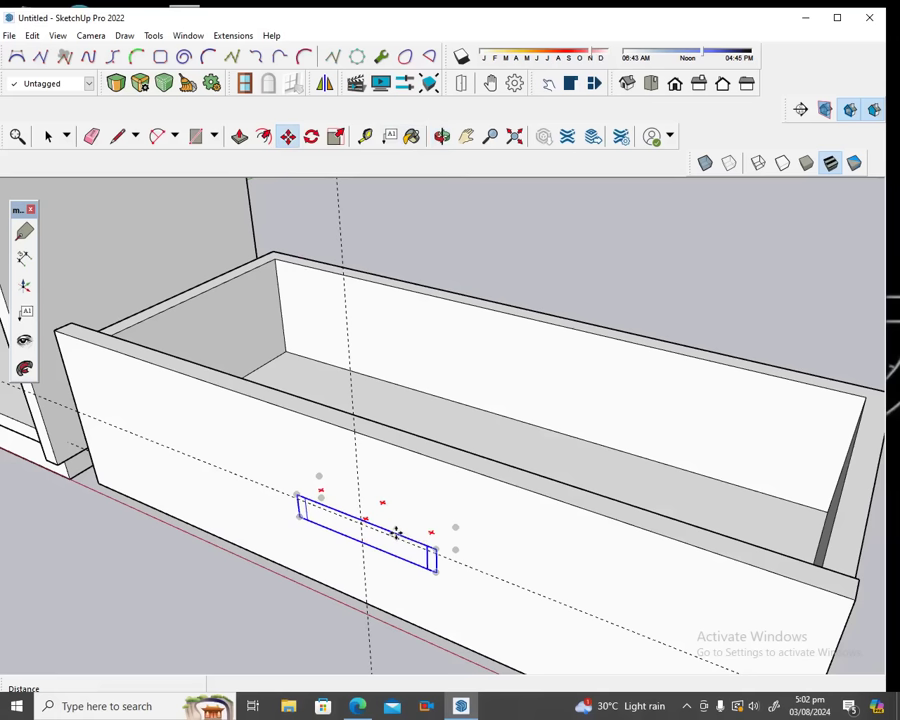
{"action": "left_click", "coordinate": [394, 533]}
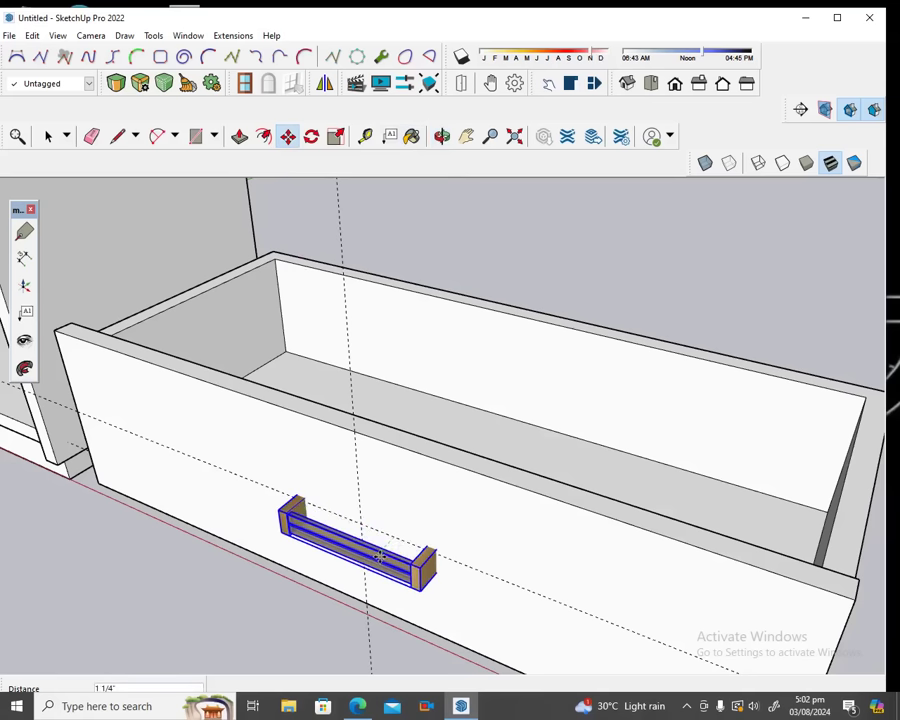
{"action": "left_click", "coordinate": [372, 563]}
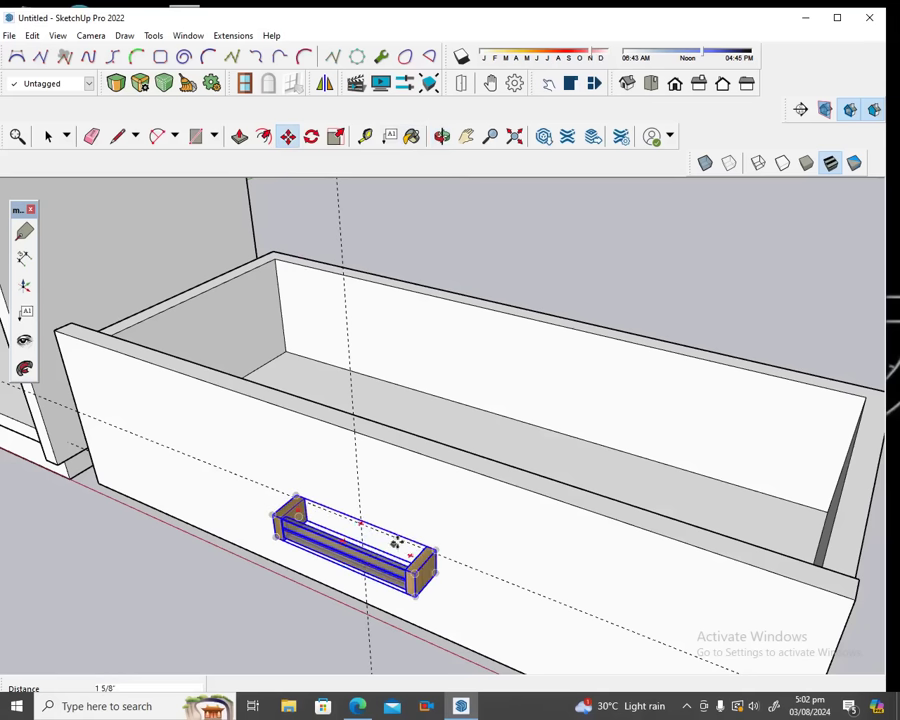
Check the drawer front and handle straight on, clear the selection, and view from above.
{"action": "middle_click_drag", "start_coordinate": [460, 438], "coordinate": [496, 362]}
{"action": "left_click", "coordinate": [441, 136]}
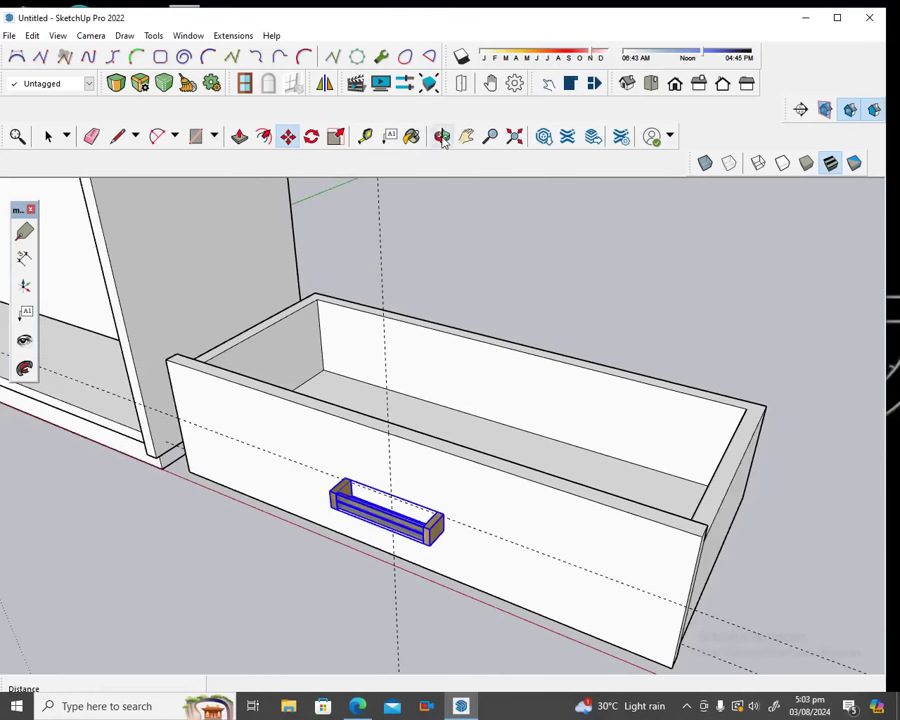
{"action": "left_click_drag", "start_coordinate": [324, 392], "coordinate": [478, 358]}
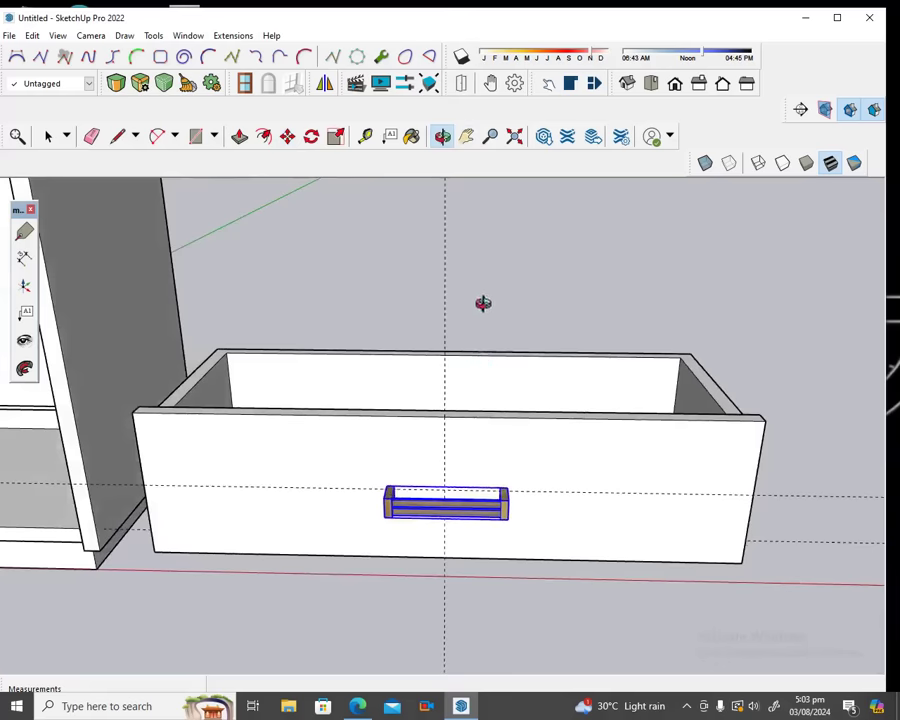
{"action": "mouse_move", "coordinate": [279, 440]}
{"action": "left_mouse_down"}
{"action": "mouse_move", "coordinate": [325, 340]}
{"action": "mouse_move", "coordinate": [305, 390]}
{"action": "mouse_move", "coordinate": [325, 404]}
{"action": "mouse_move", "coordinate": [307, 402]}
{"action": "mouse_move", "coordinate": [302, 388]}
{"action": "left_mouse_up"}
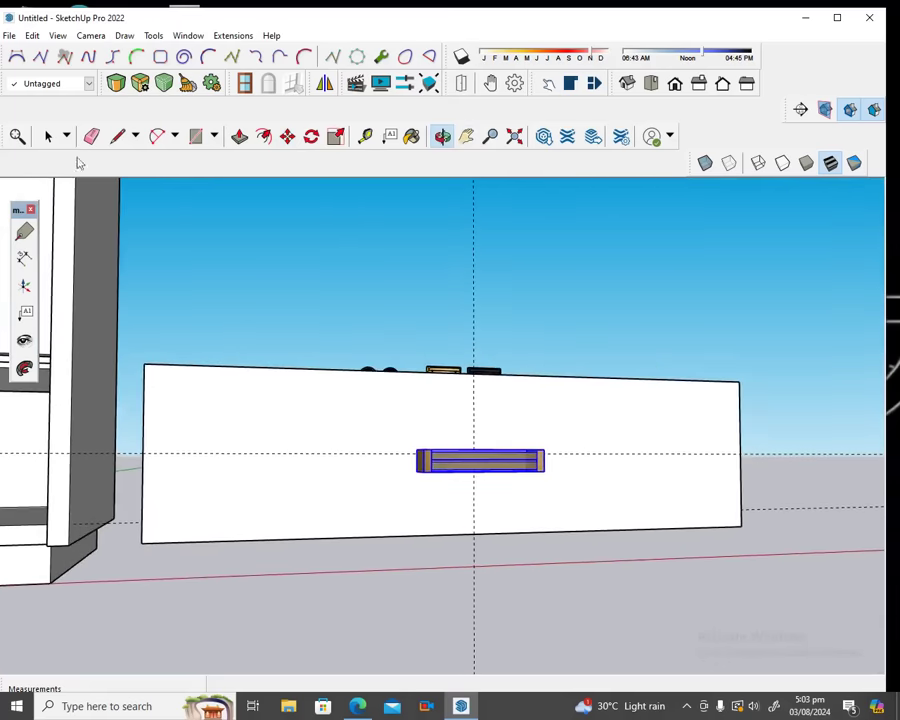
{"action": "left_click", "coordinate": [47, 136]}
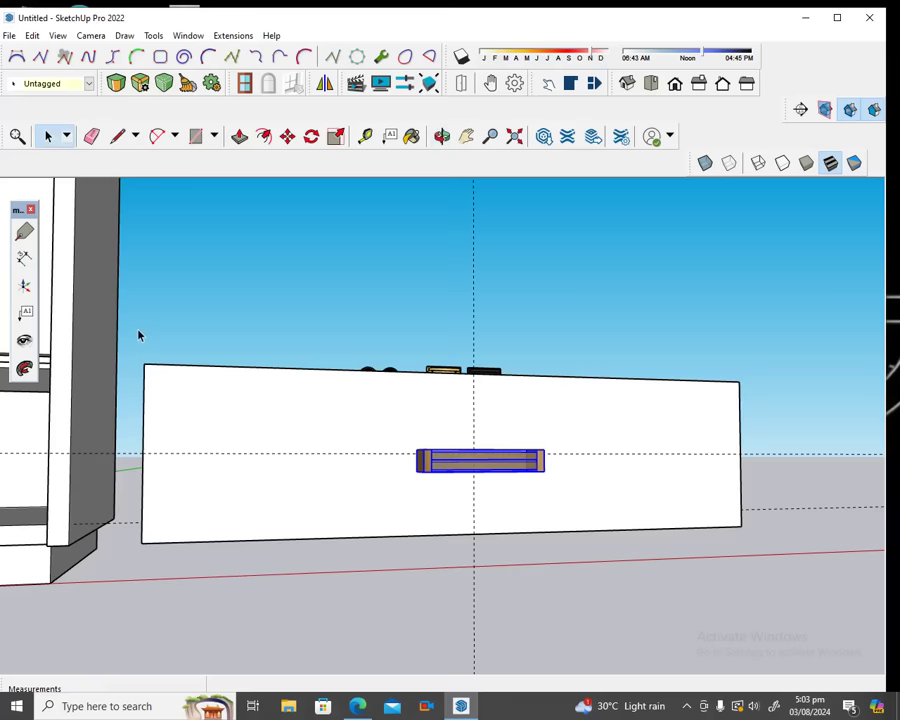
{"action": "left_click_drag", "start_coordinate": [134, 329], "coordinate": [677, 579]}
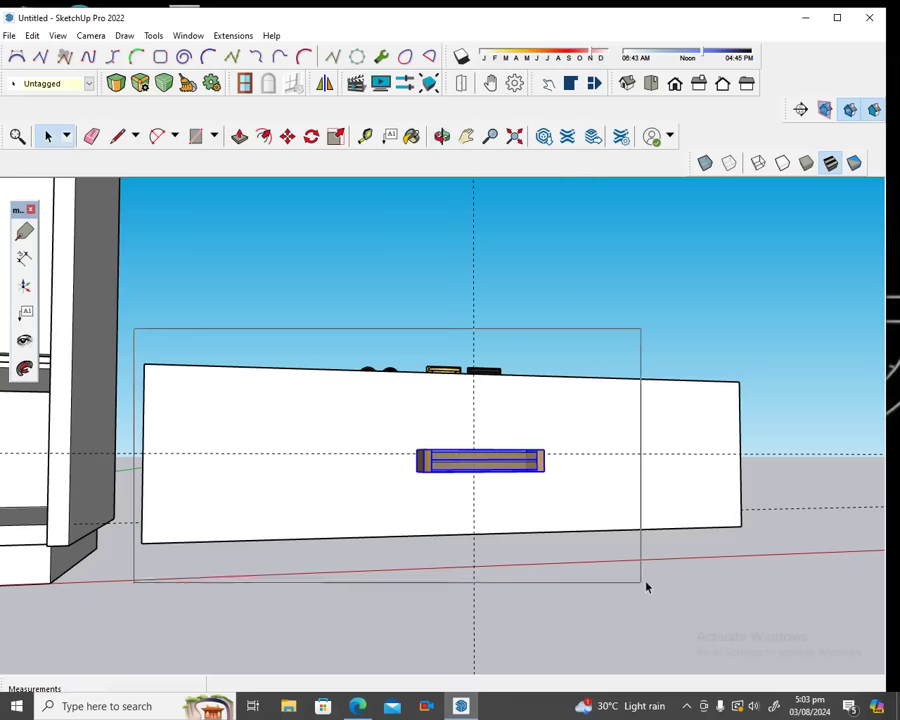
{"action": "left_click_drag", "start_coordinate": [677, 579], "coordinate": [120, 365]}
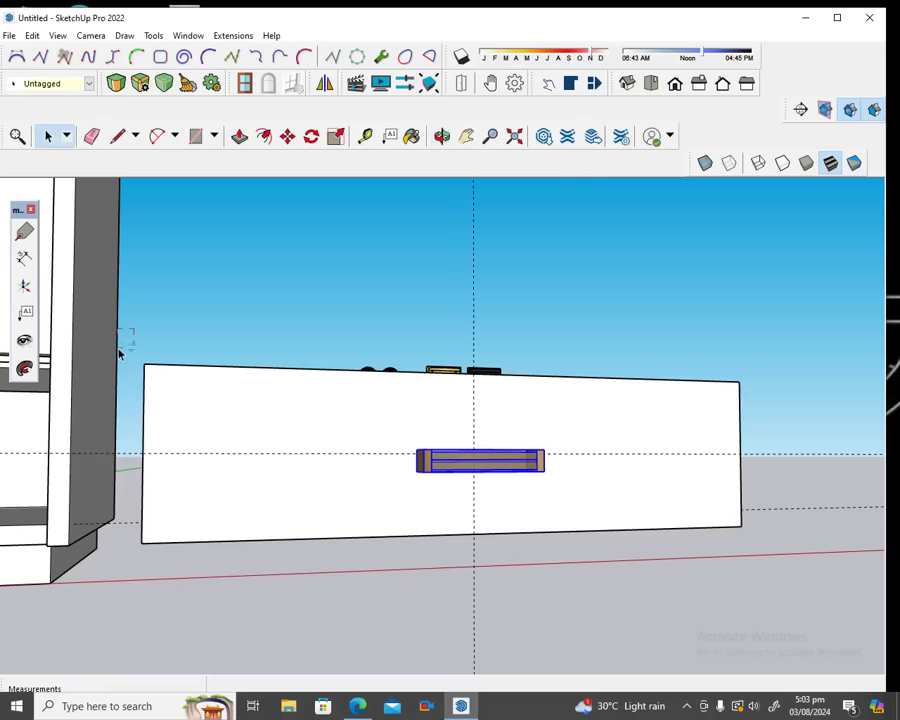
{"action": "left_click", "coordinate": [130, 336]}
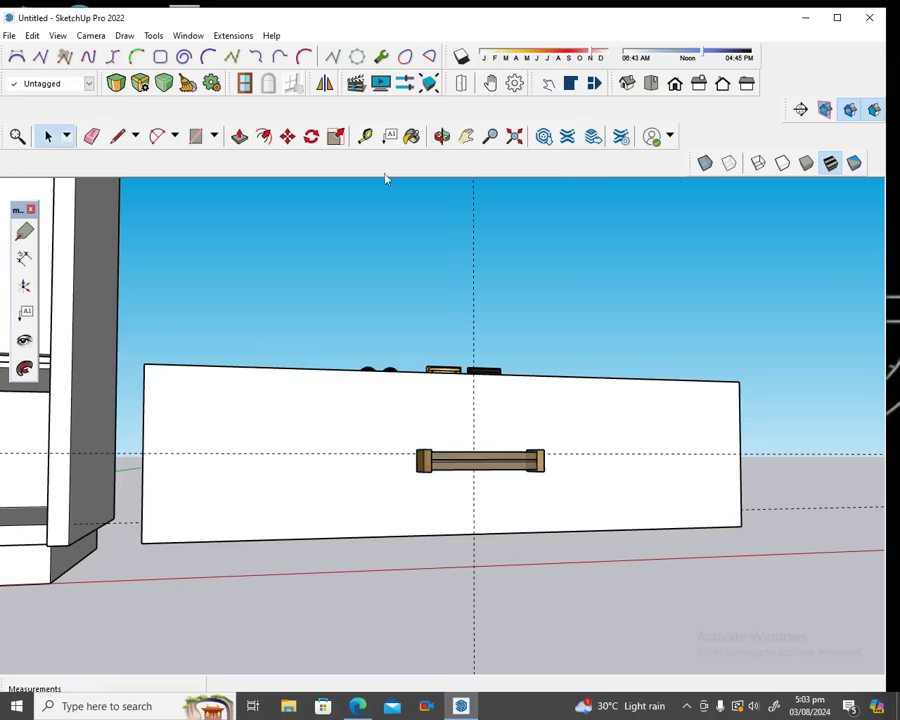
{"action": "left_click", "coordinate": [441, 136]}
{"action": "left_click_drag", "start_coordinate": [460, 353], "coordinate": [255, 478]}
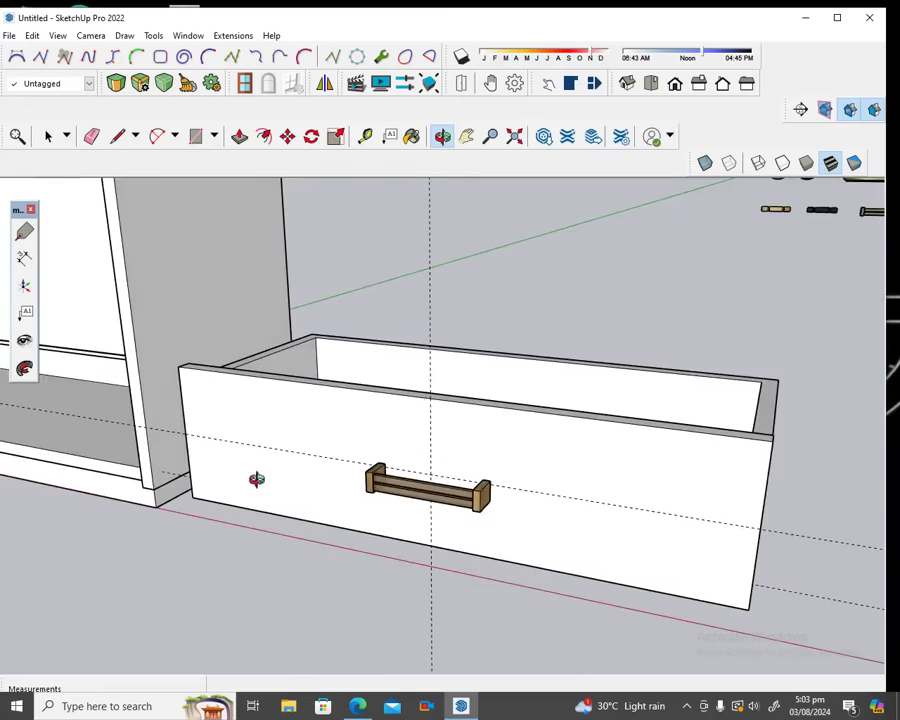
Erase the loose spare handle and knob parts.
{"action": "scroll", "coordinate": [426, 380], "scroll_direction": "down", "scroll_amount": 2}
{"action": "scroll", "coordinate": [400, 400], "scroll_direction": "down", "scroll_amount": 3}
{"action": "scroll", "coordinate": [414, 356], "scroll_direction": "down", "scroll_amount": 3}
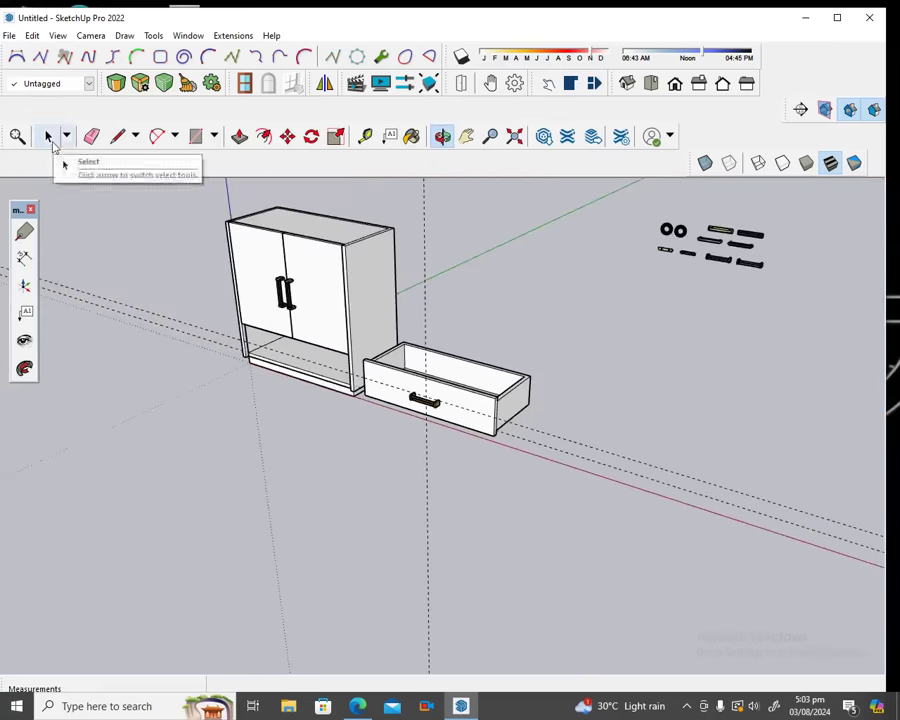
{"action": "left_click", "coordinate": [48, 136]}
{"action": "left_click_drag", "start_coordinate": [627, 224], "coordinate": [836, 304]}
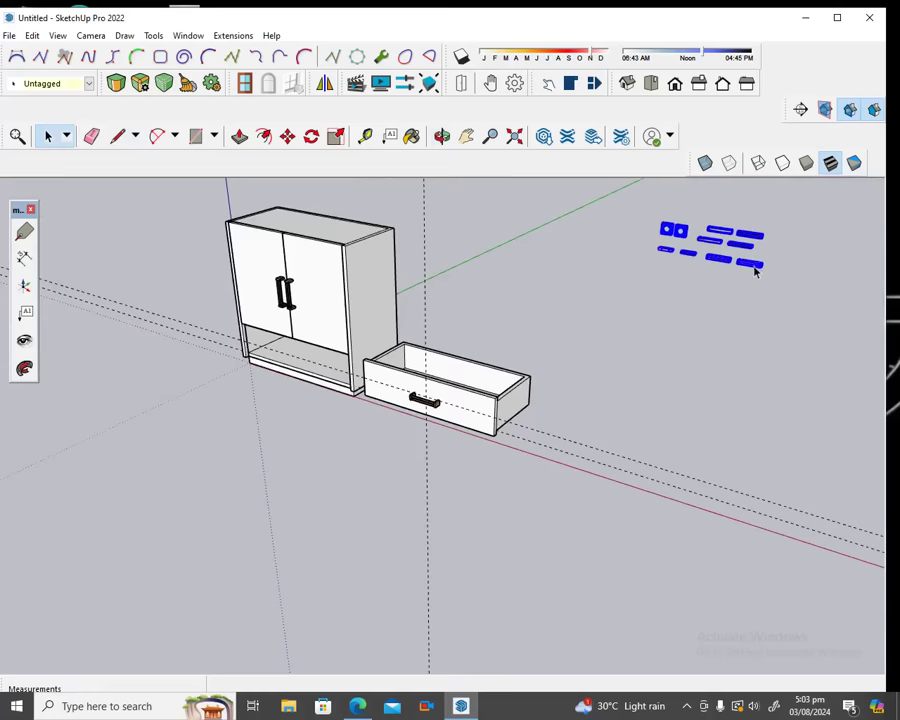
{"action": "right_click", "coordinate": [681, 241]}
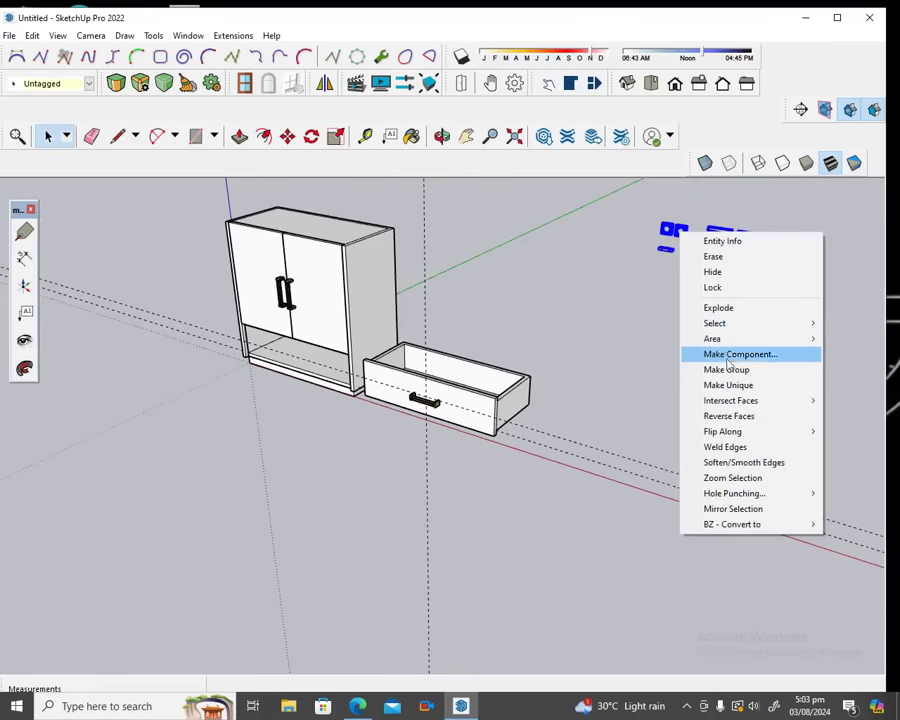
{"action": "left_click", "coordinate": [729, 257]}
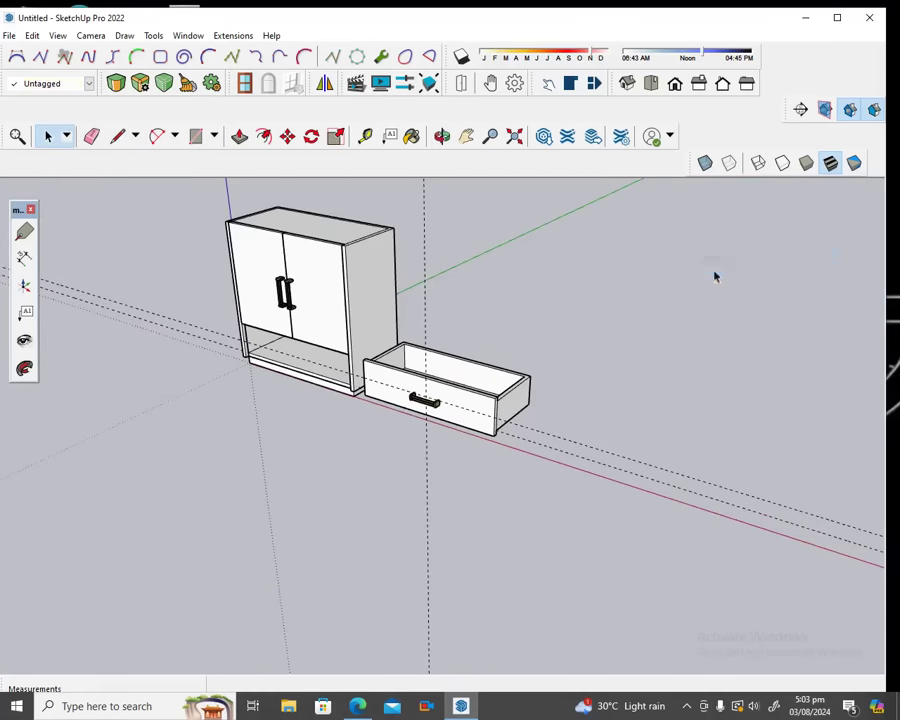
Box-select all the drawer's geometry and make it a group.
{"action": "left_click", "coordinate": [441, 136]}
{"action": "mouse_move", "coordinate": [402, 301]}
{"action": "left_mouse_down"}
{"action": "mouse_move", "coordinate": [512, 420]}
{"action": "mouse_move", "coordinate": [539, 389]}
{"action": "left_mouse_up"}
{"action": "left_click", "coordinate": [48, 136]}
{"action": "left_click_drag", "start_coordinate": [350, 336], "coordinate": [539, 446]}
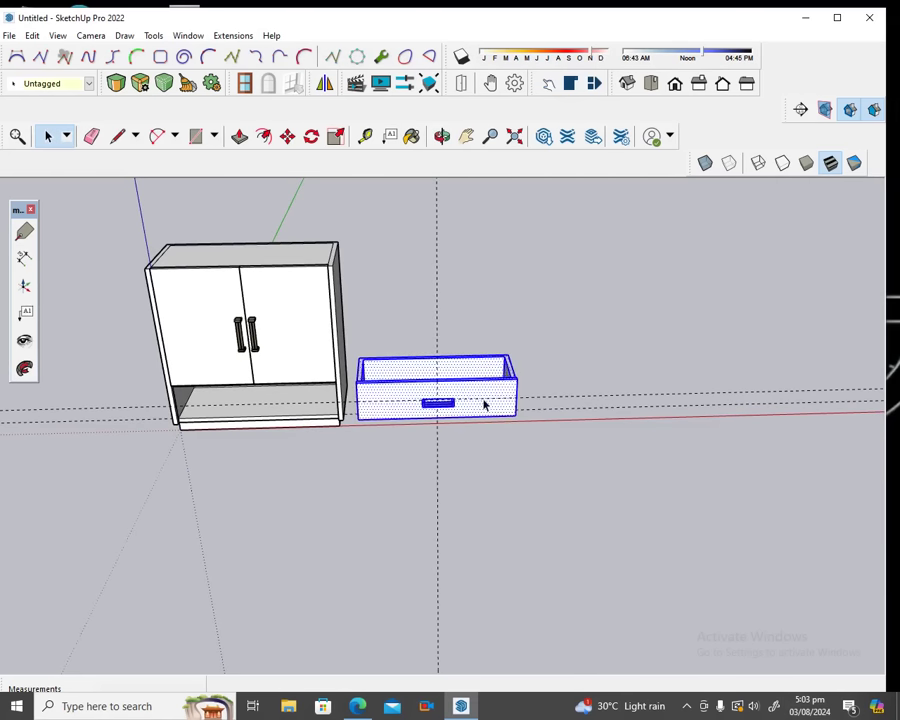
{"action": "right_click", "coordinate": [484, 402]}
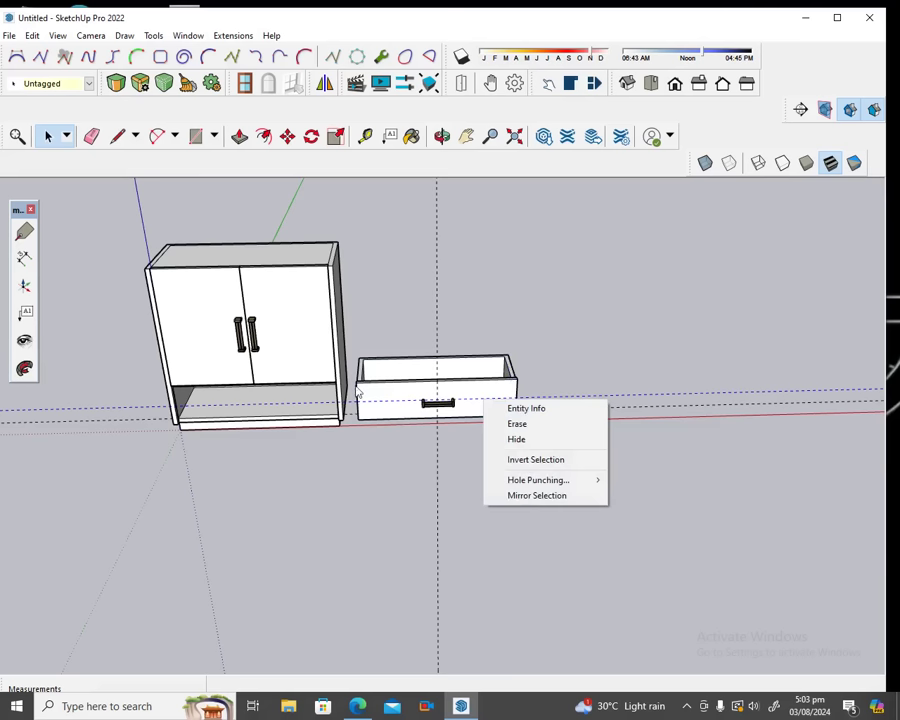
{"action": "left_click_drag", "start_coordinate": [346, 333], "coordinate": [370, 344]}
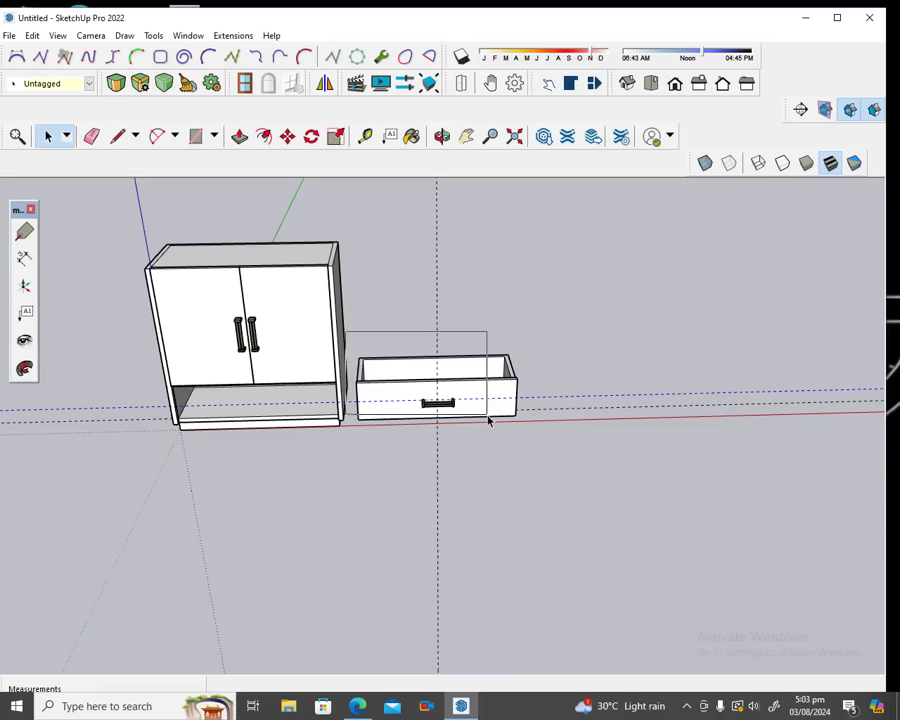
{"action": "mouse_move", "coordinate": [358, 347]}
{"action": "left_mouse_down"}
{"action": "mouse_move", "coordinate": [394, 296]}
{"action": "mouse_move", "coordinate": [364, 348]}
{"action": "mouse_move", "coordinate": [544, 437]}
{"action": "left_mouse_up"}
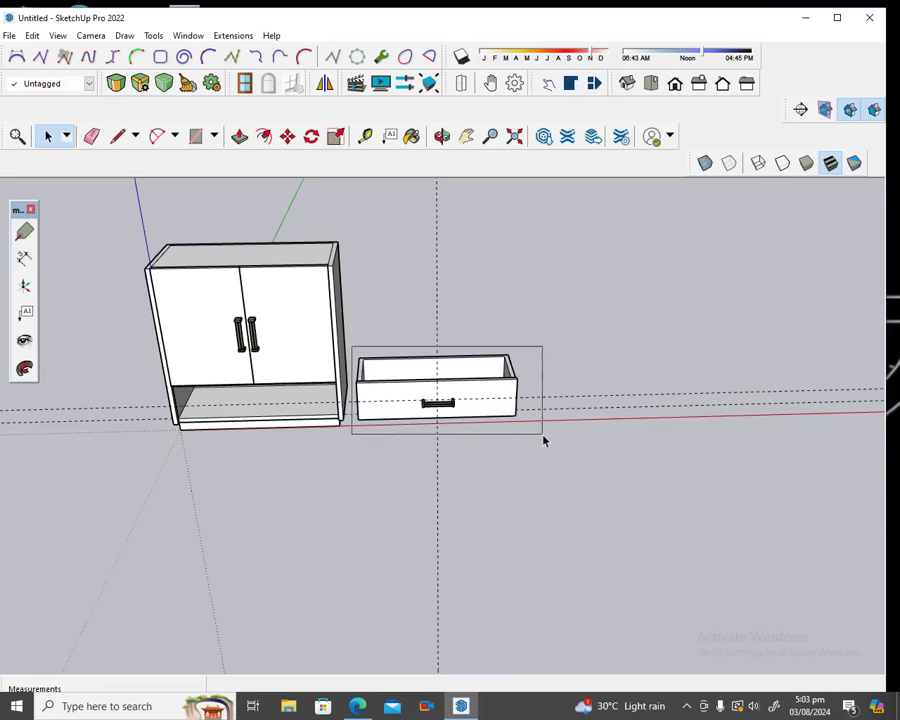
{"action": "right_click", "coordinate": [484, 403]}
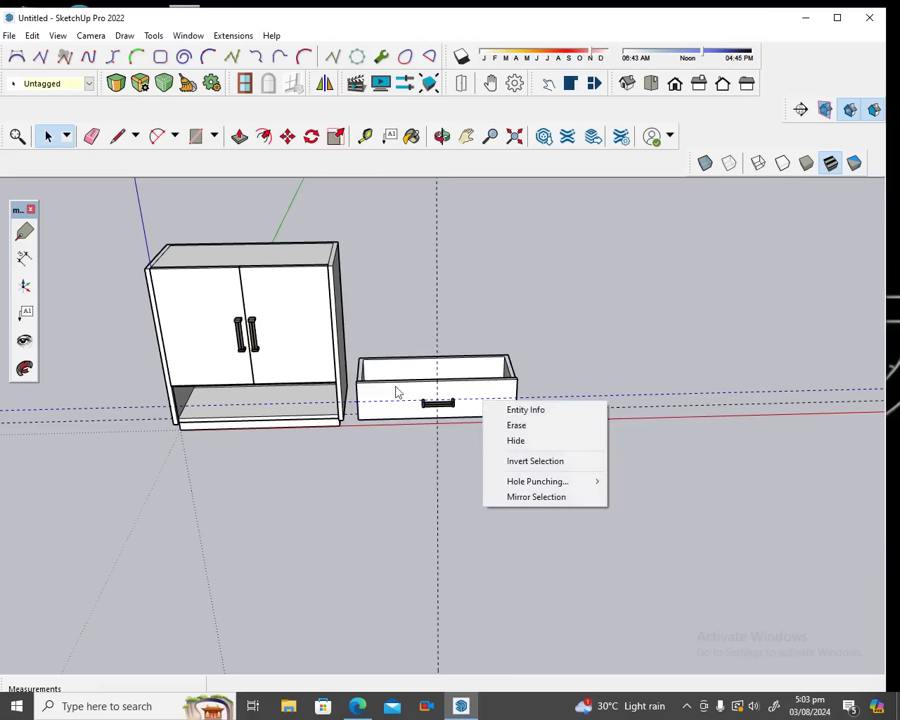
{"action": "left_click", "coordinate": [352, 341]}
{"action": "left_click_drag", "start_coordinate": [350, 336], "coordinate": [526, 440]}
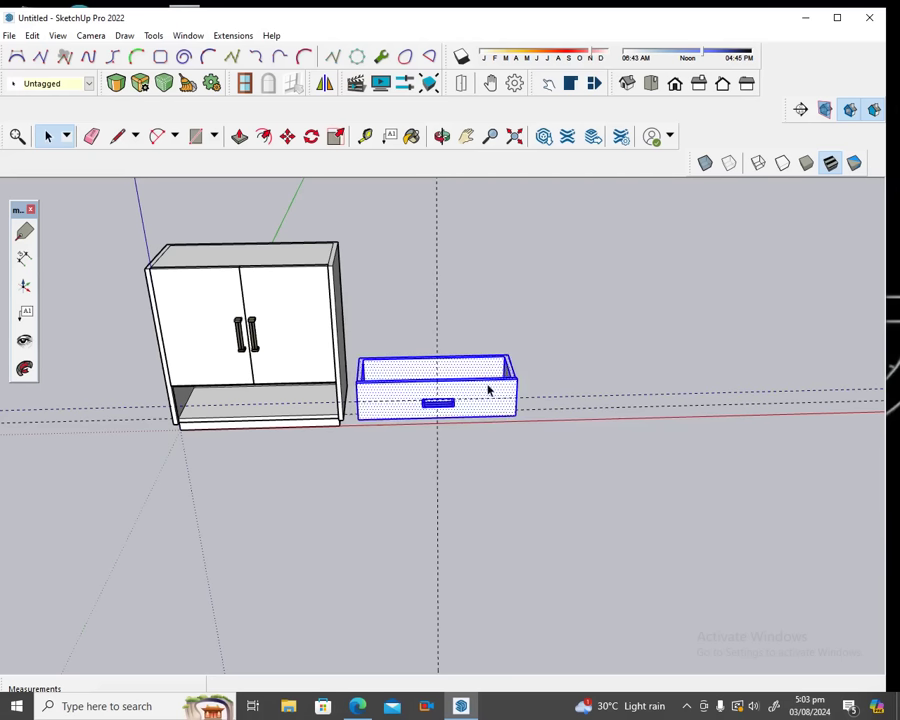
{"action": "right_click", "coordinate": [488, 390]}
{"action": "left_click", "coordinate": [548, 204]}
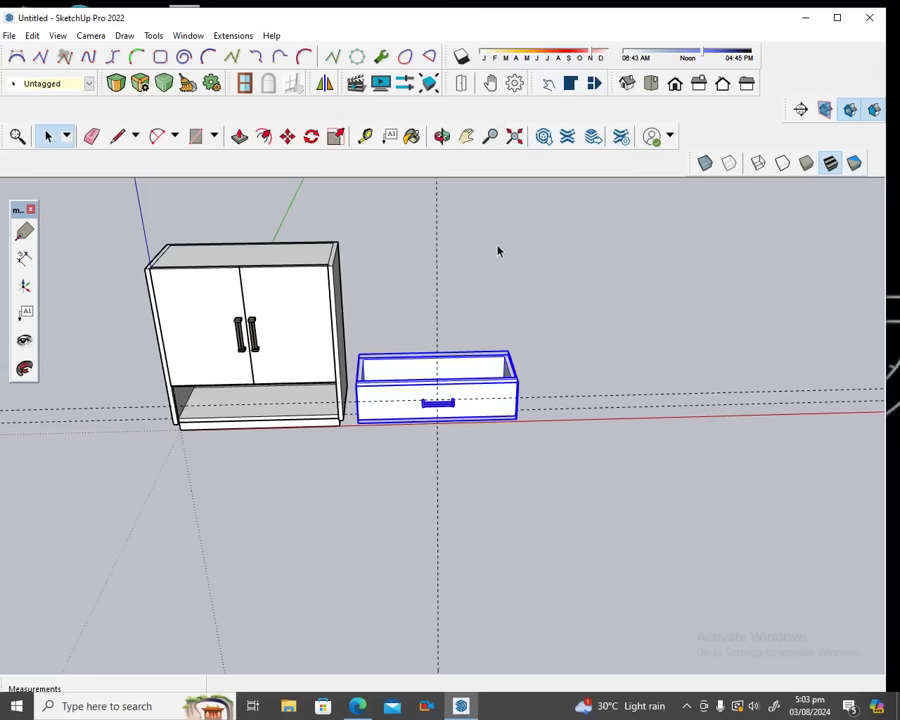
Move the grouped drawer into the cabinet's lower opening beneath the doors.
{"action": "left_click", "coordinate": [441, 136]}
{"action": "mouse_move", "coordinate": [251, 270]}
{"action": "left_mouse_down"}
{"action": "mouse_move", "coordinate": [261, 256]}
{"action": "mouse_move", "coordinate": [322, 285]}
{"action": "left_mouse_up"}
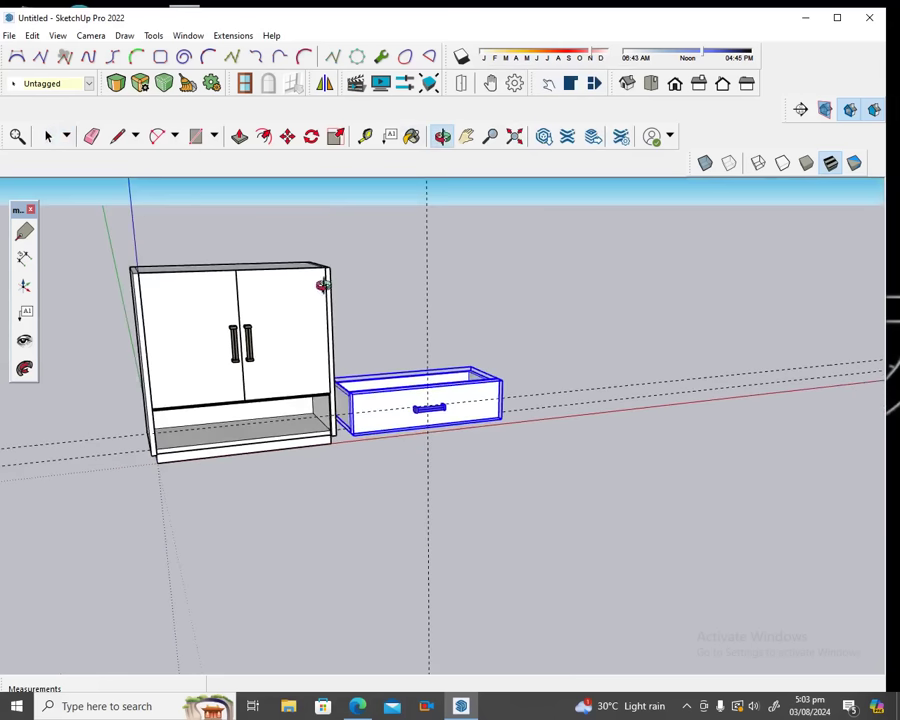
{"action": "mouse_move", "coordinate": [164, 334]}
{"action": "left_mouse_down"}
{"action": "mouse_move", "coordinate": [145, 327]}
{"action": "mouse_move", "coordinate": [163, 310]}
{"action": "left_mouse_up"}
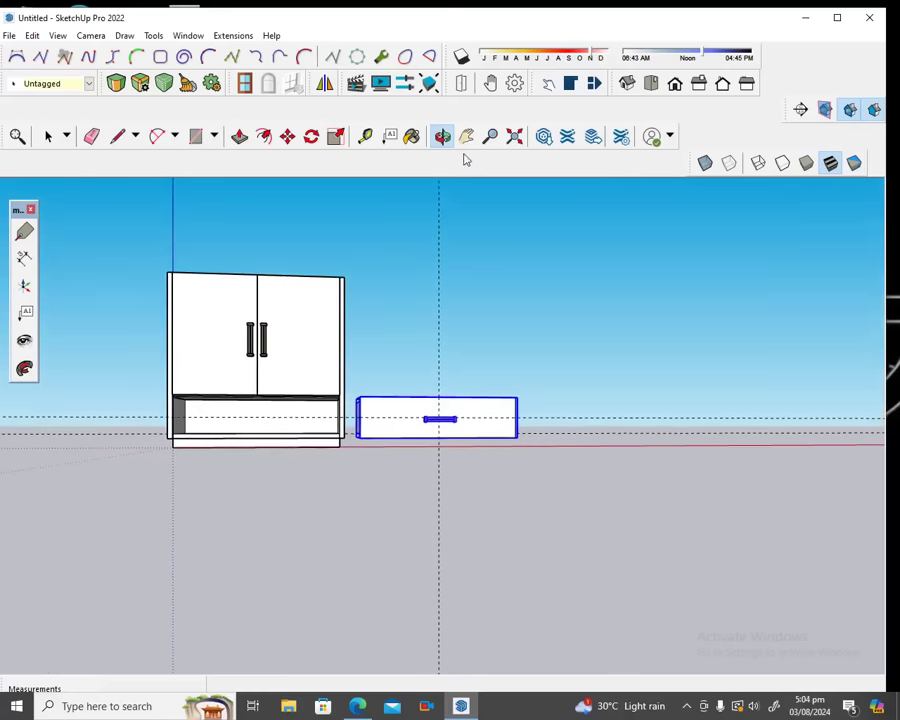
{"action": "scroll", "coordinate": [270, 358], "scroll_direction": "up", "scroll_amount": 1}
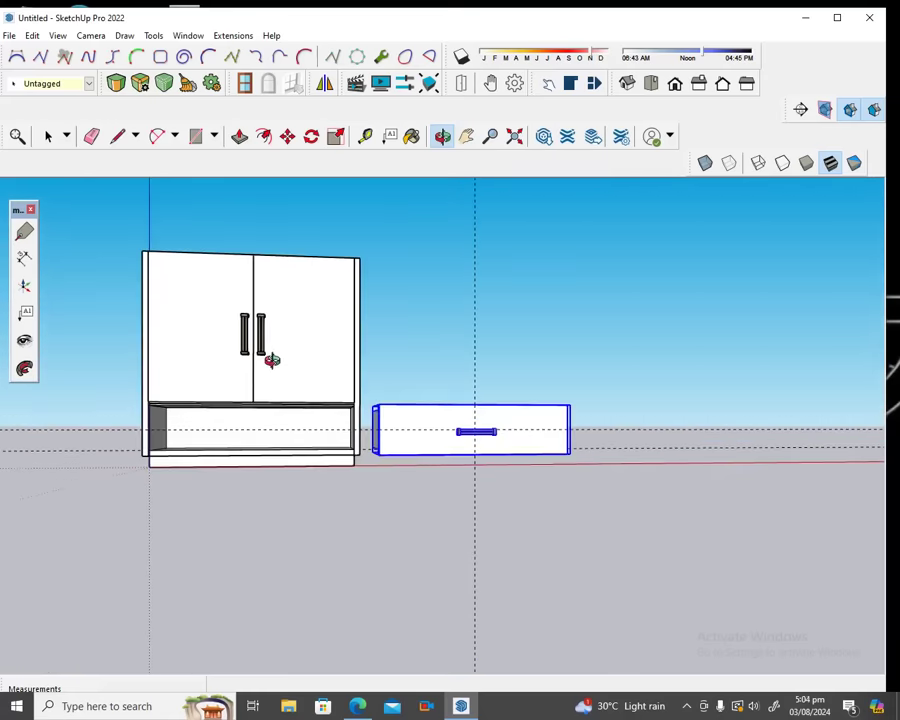
{"action": "scroll", "coordinate": [272, 360], "scroll_direction": "up", "scroll_amount": 1}
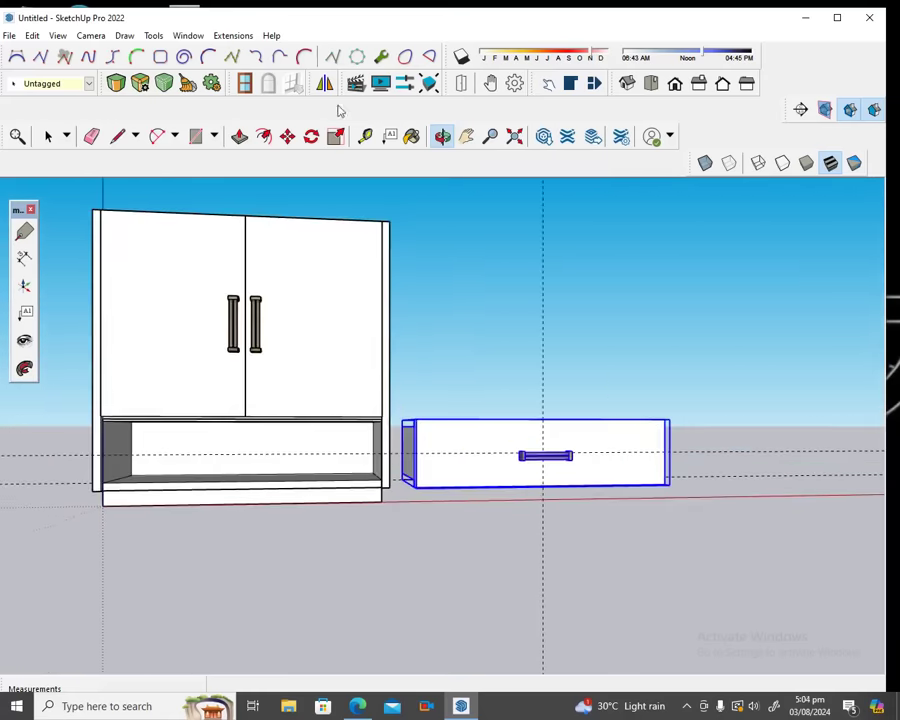
{"action": "left_click", "coordinate": [293, 142]}
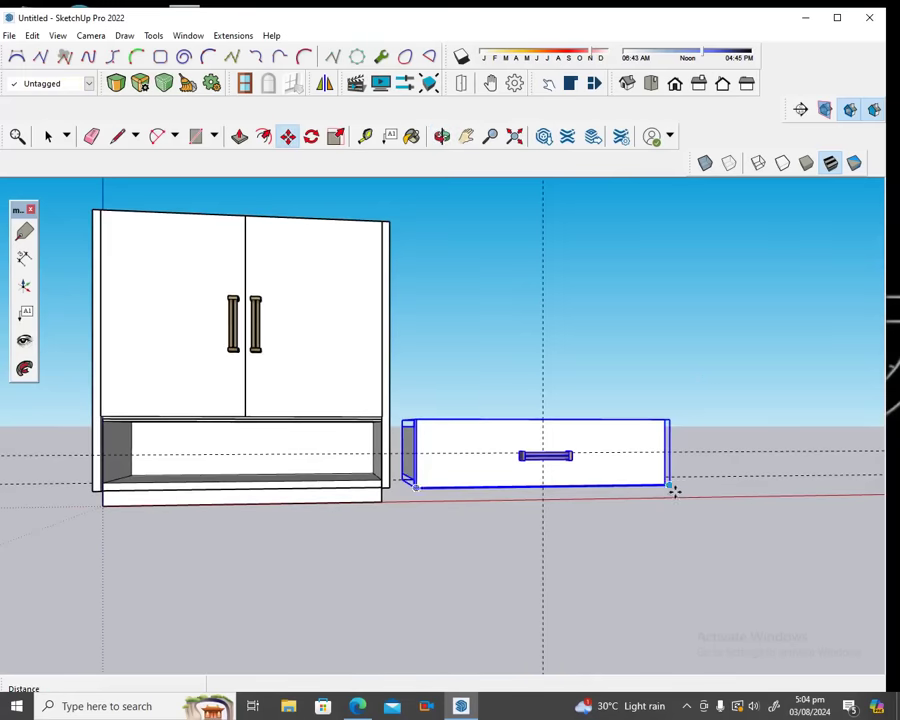
{"action": "left_click_drag", "start_coordinate": [673, 490], "coordinate": [387, 480]}
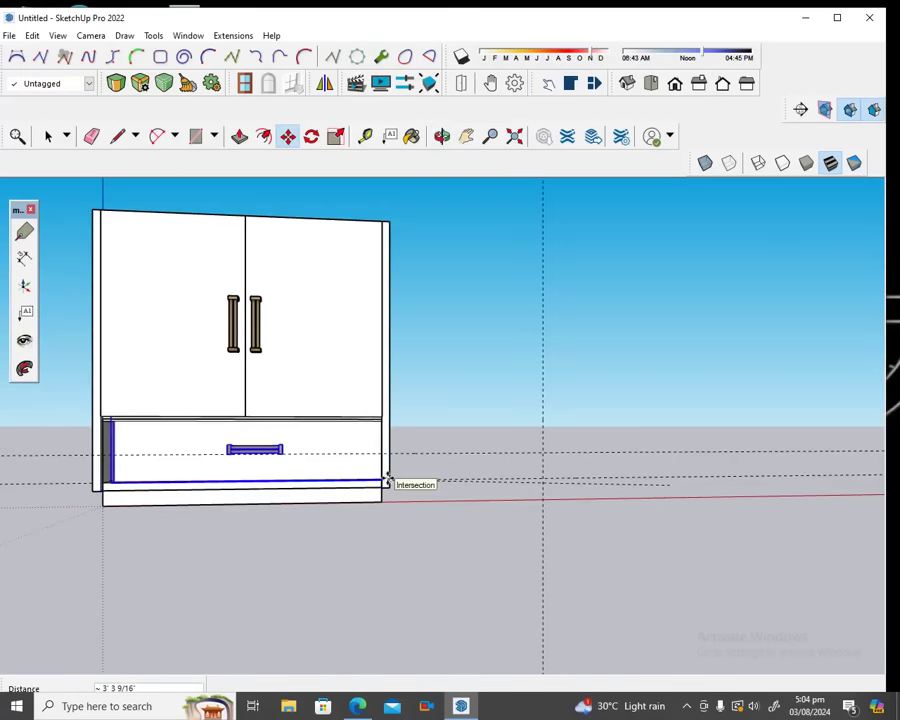
{"action": "left_click_drag", "start_coordinate": [387, 480], "coordinate": [380, 483]}
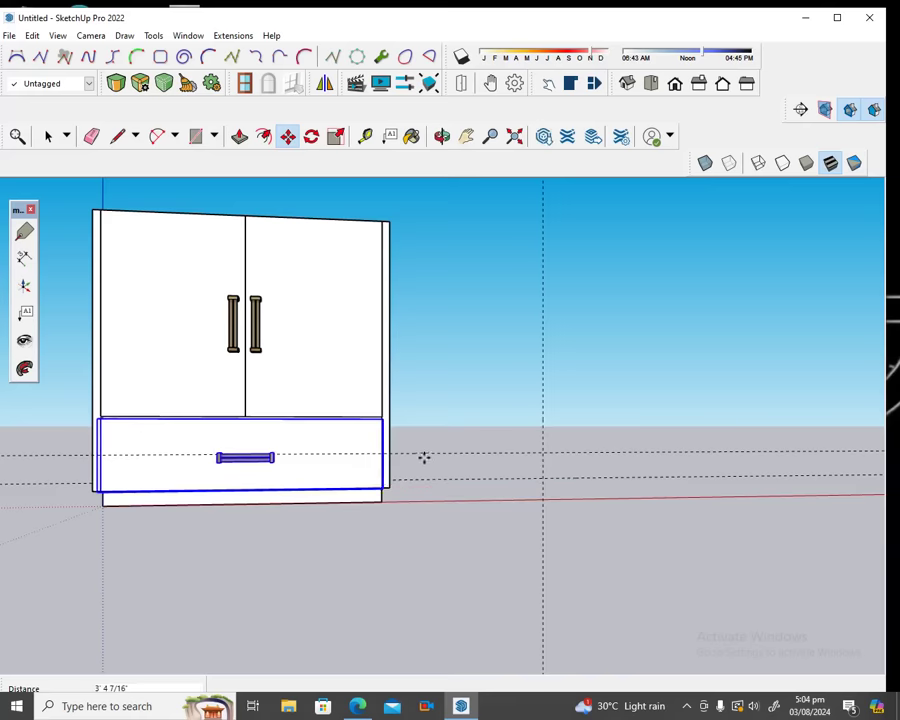
{"action": "left_click", "coordinate": [441, 136]}
{"action": "mouse_move", "coordinate": [338, 301]}
{"action": "left_mouse_down"}
{"action": "mouse_move", "coordinate": [165, 502]}
{"action": "mouse_move", "coordinate": [261, 466]}
{"action": "mouse_move", "coordinate": [348, 368]}
{"action": "mouse_move", "coordinate": [334, 404]}
{"action": "mouse_move", "coordinate": [410, 370]}
{"action": "mouse_move", "coordinate": [405, 344]}
{"action": "left_mouse_up"}
{"action": "left_click", "coordinate": [48, 136]}
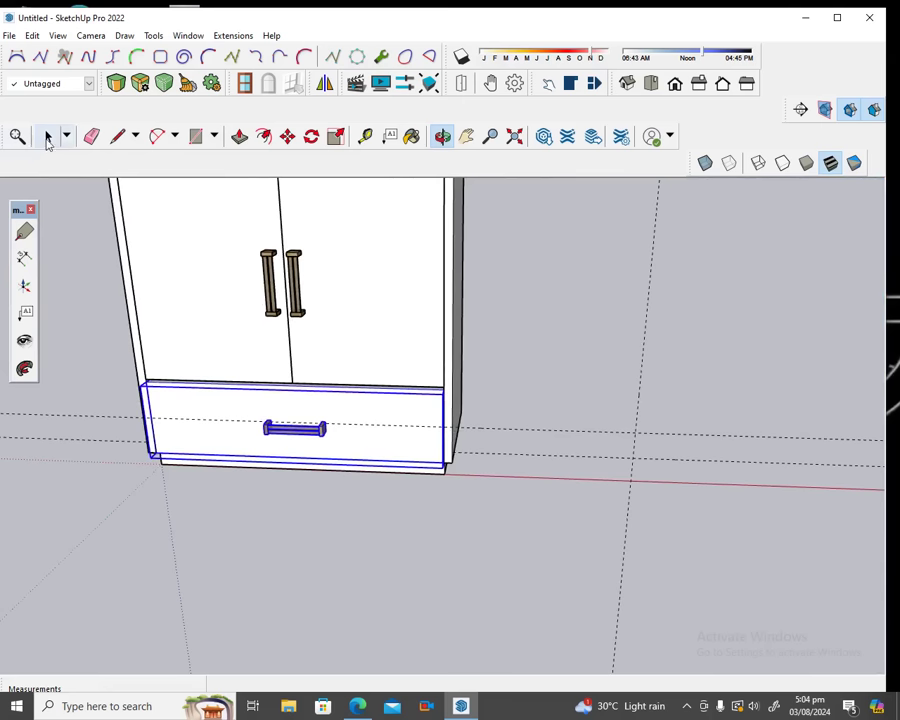
Create drawer component Component#3, with axes at its bottom-left front corner and red along its edge.
{"action": "right_click", "coordinate": [393, 420]}
{"action": "left_click", "coordinate": [446, 238]}
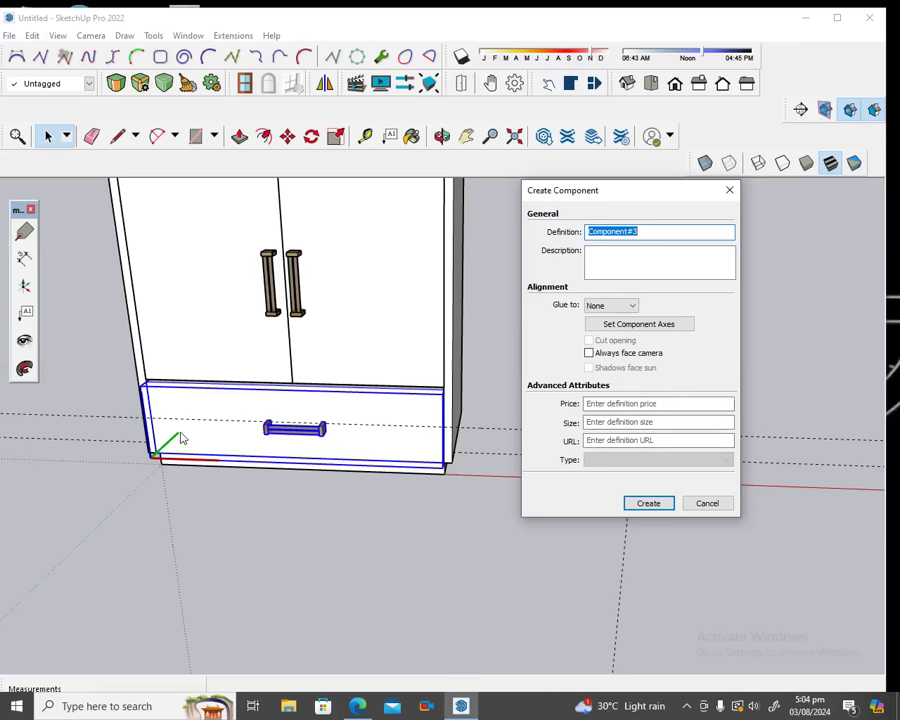
{"action": "left_click", "coordinate": [650, 325]}
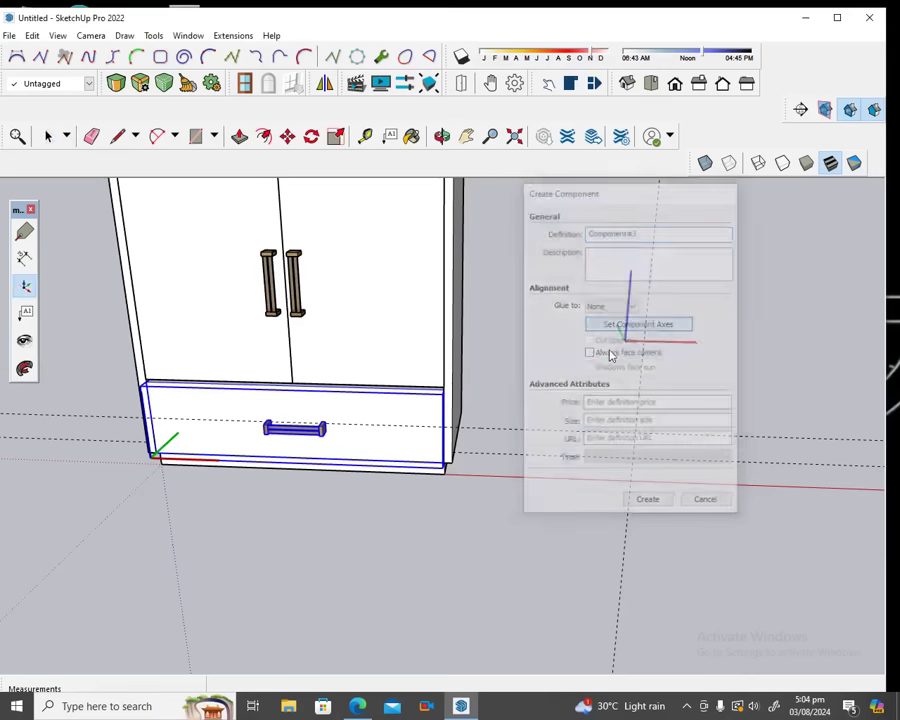
{"action": "scroll", "coordinate": [121, 425], "scroll_direction": "up", "scroll_amount": 2}
{"action": "scroll", "coordinate": [121, 425], "scroll_direction": "up", "scroll_amount": 1}
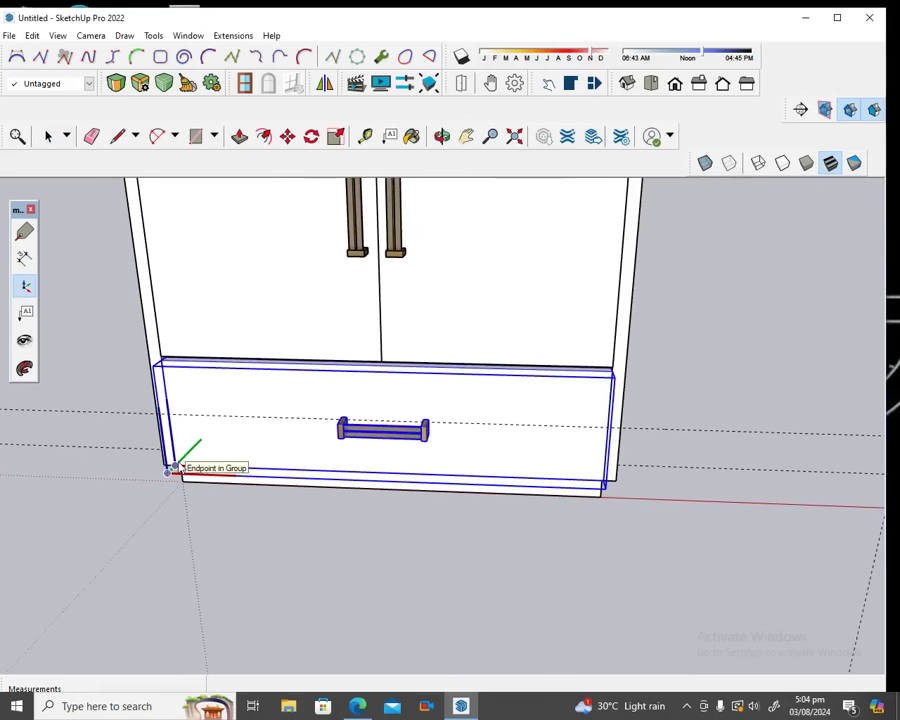
{"action": "left_click", "coordinate": [175, 467]}
{"action": "left_click", "coordinate": [248, 470]}
{"action": "key", "text": "g"}
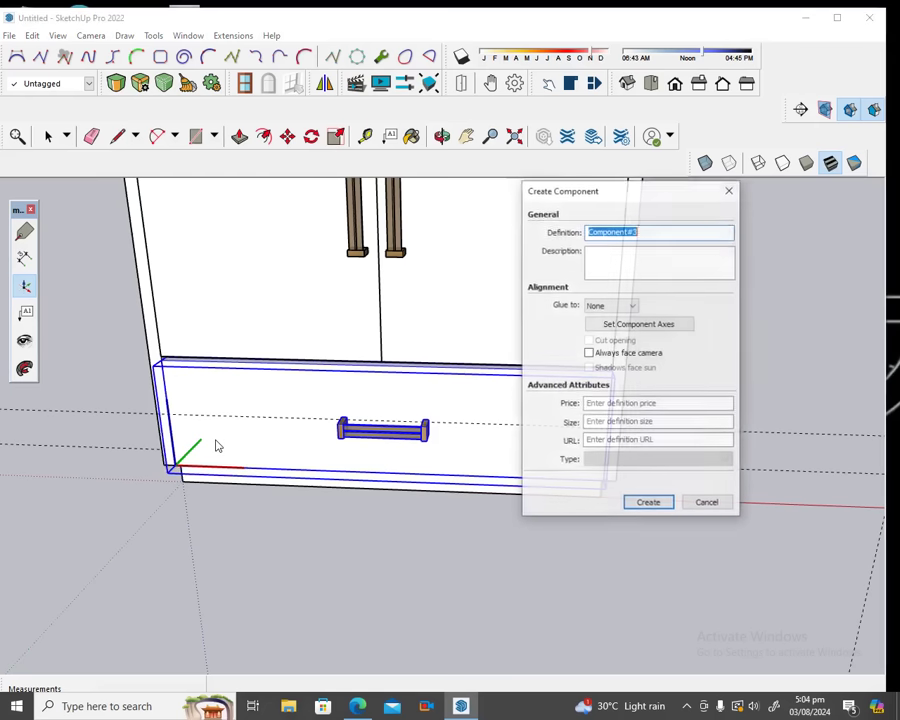
{"action": "left_click", "coordinate": [649, 505]}
{"action": "scroll", "coordinate": [568, 524], "scroll_direction": "down", "scroll_amount": 1}
{"action": "scroll", "coordinate": [530, 536], "scroll_direction": "down", "scroll_amount": 1}
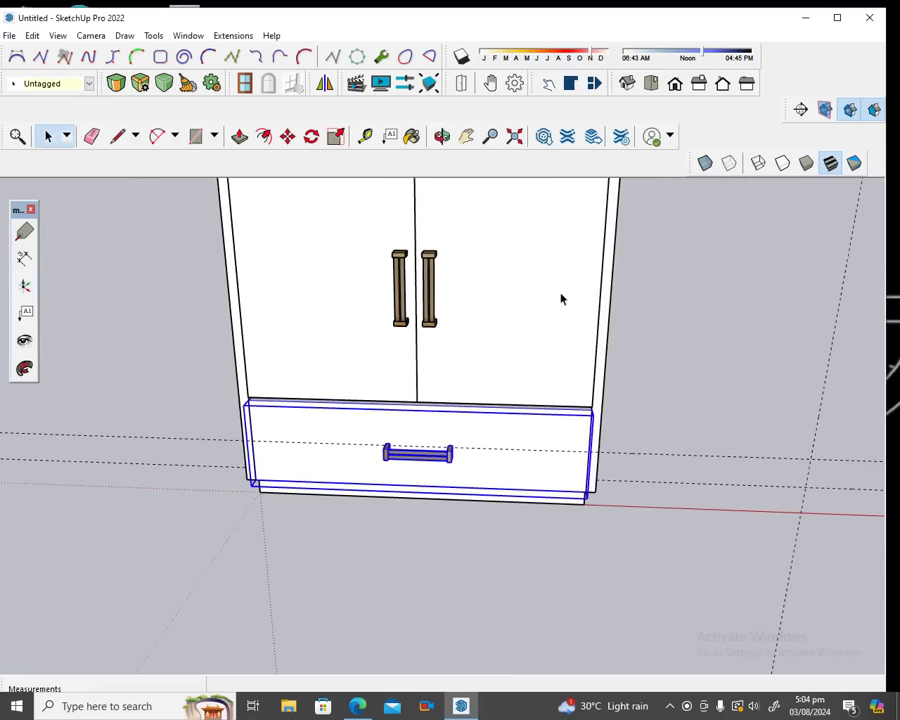
Add a Y position attribute to Component#3 in Component Attributes.
{"action": "left_click", "coordinate": [594, 84]}
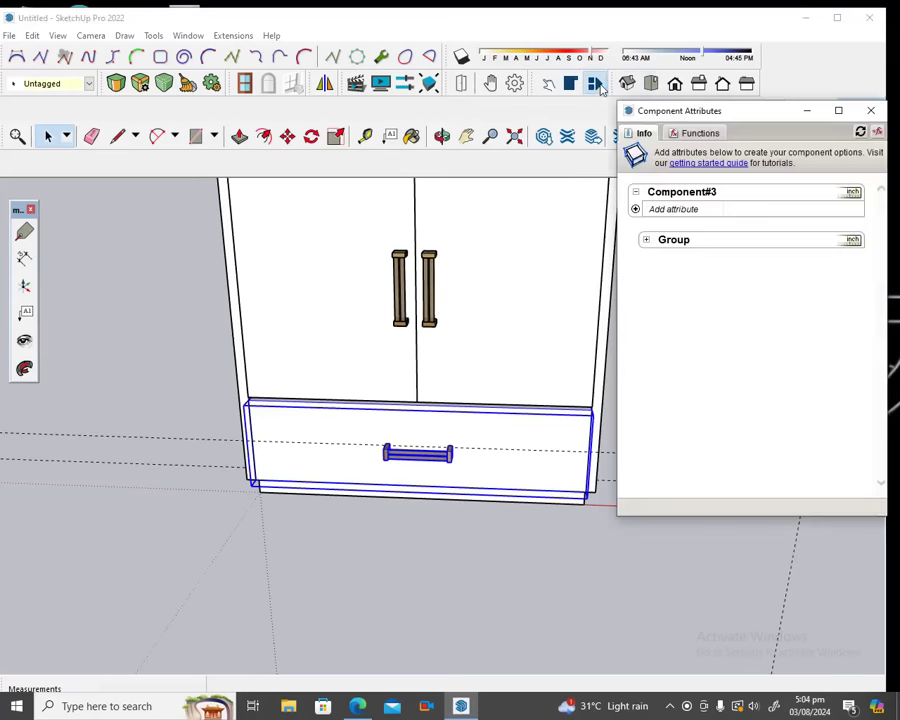
{"action": "left_click", "coordinate": [635, 210]}
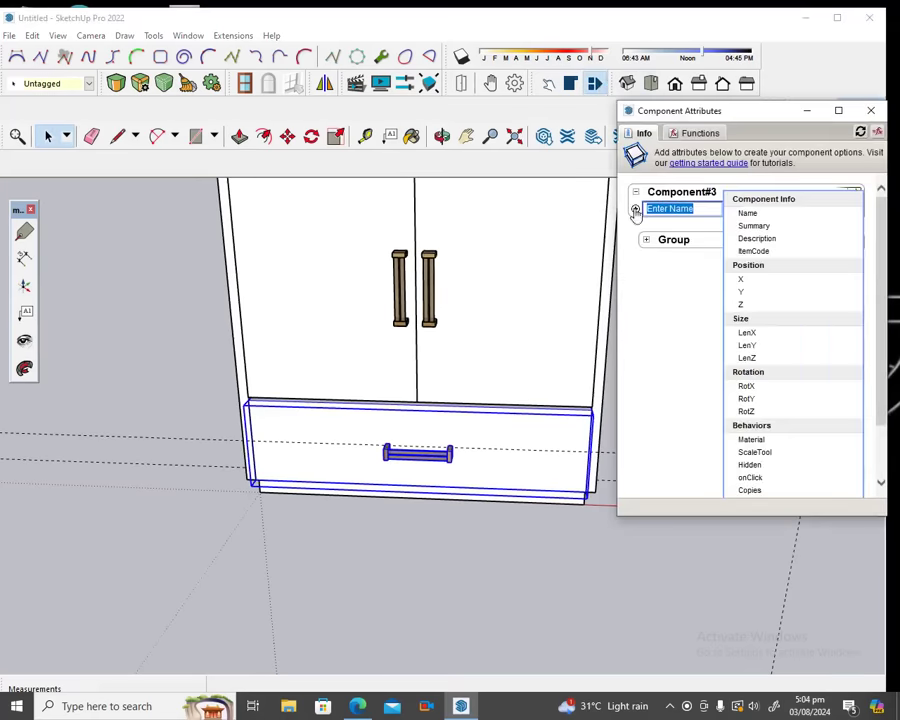
{"action": "left_click", "coordinate": [751, 292]}
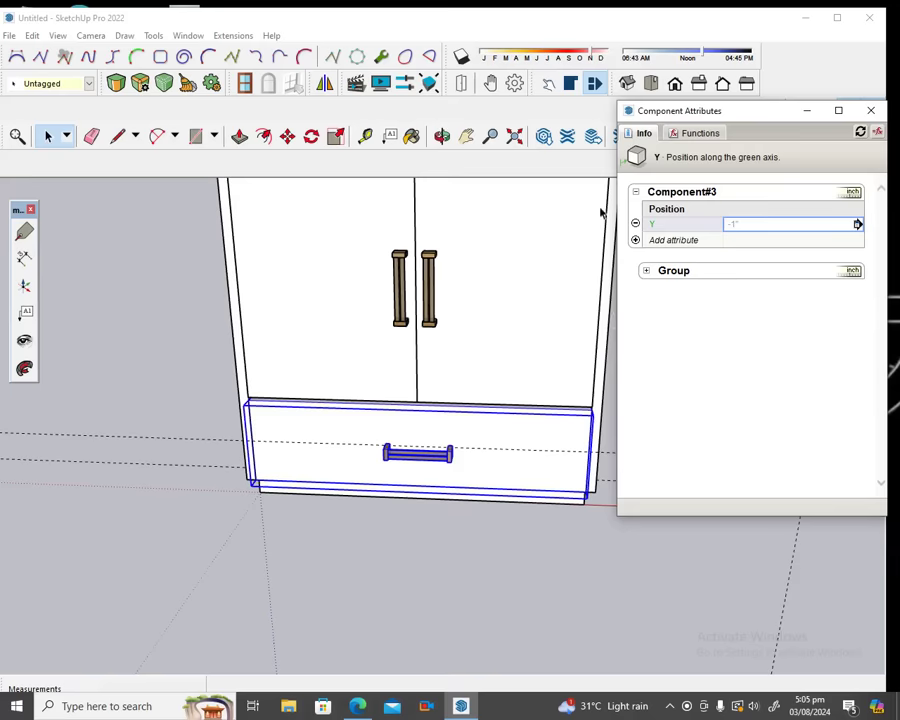
{"action": "left_click_drag", "start_coordinate": [758, 117], "coordinate": [808, 112]}
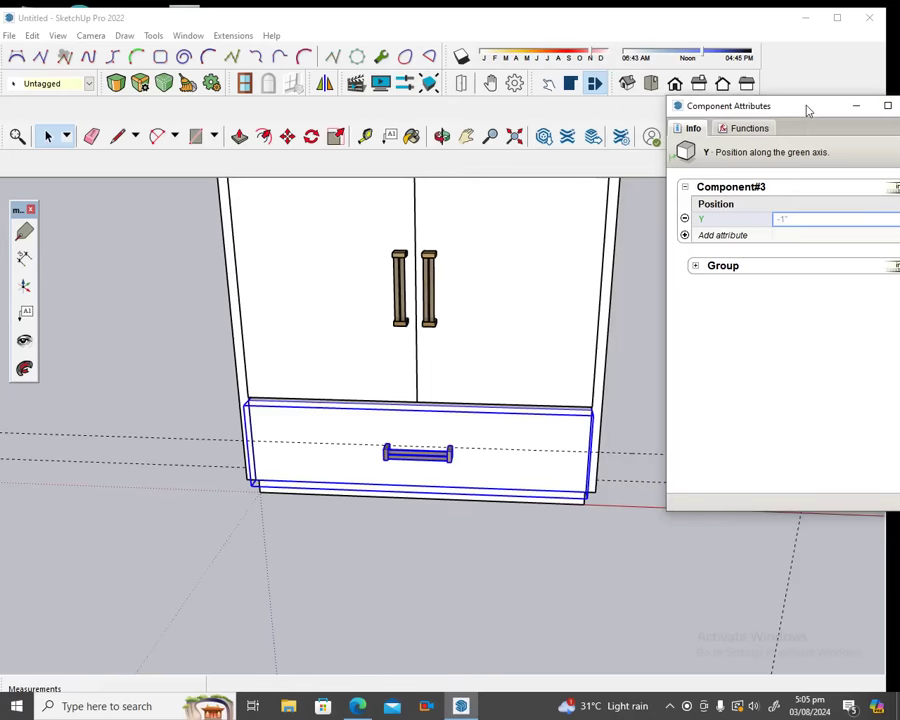
From a side view, pull the drawer out along green to read about 15.688", then cancel back closed.
{"action": "left_click", "coordinate": [442, 136]}
{"action": "mouse_move", "coordinate": [464, 342]}
{"action": "left_mouse_down"}
{"action": "mouse_move", "coordinate": [331, 265]}
{"action": "mouse_move", "coordinate": [396, 342]}
{"action": "left_mouse_up"}
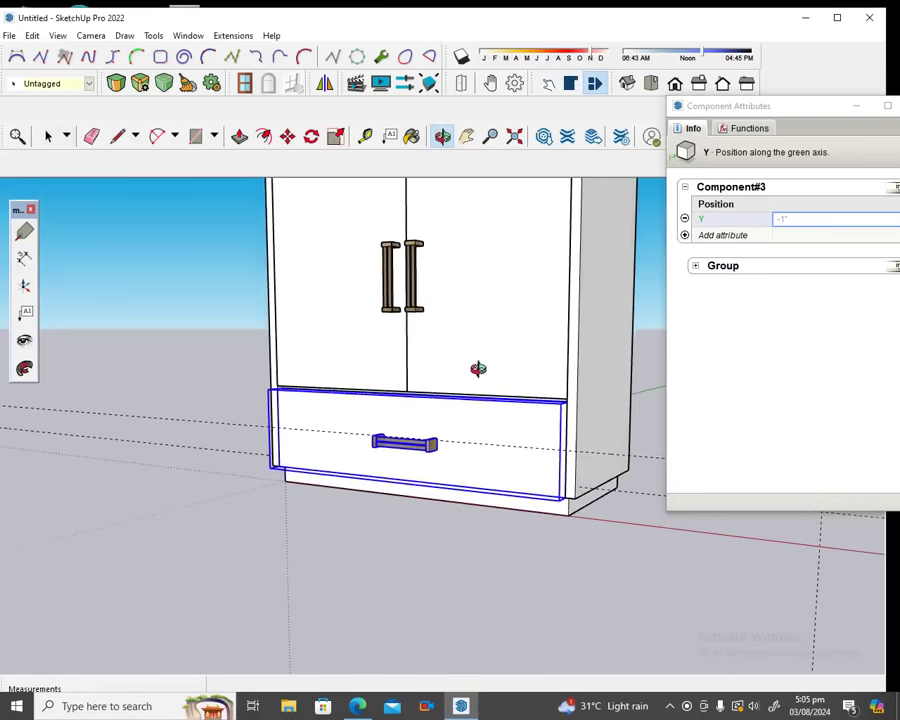
{"action": "left_click", "coordinate": [287, 136]}
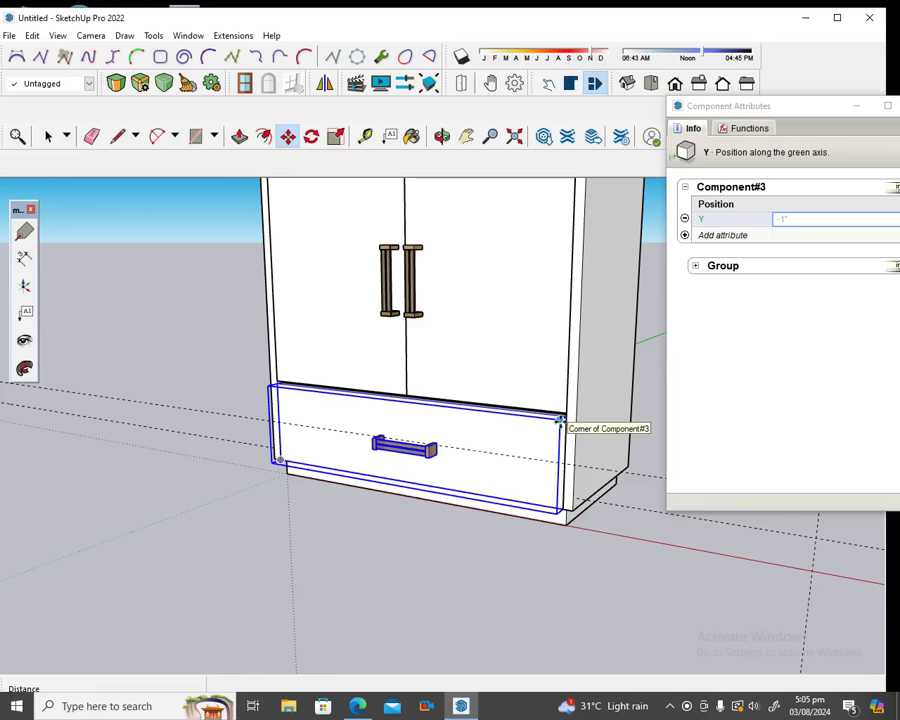
{"action": "left_click", "coordinate": [560, 420]}
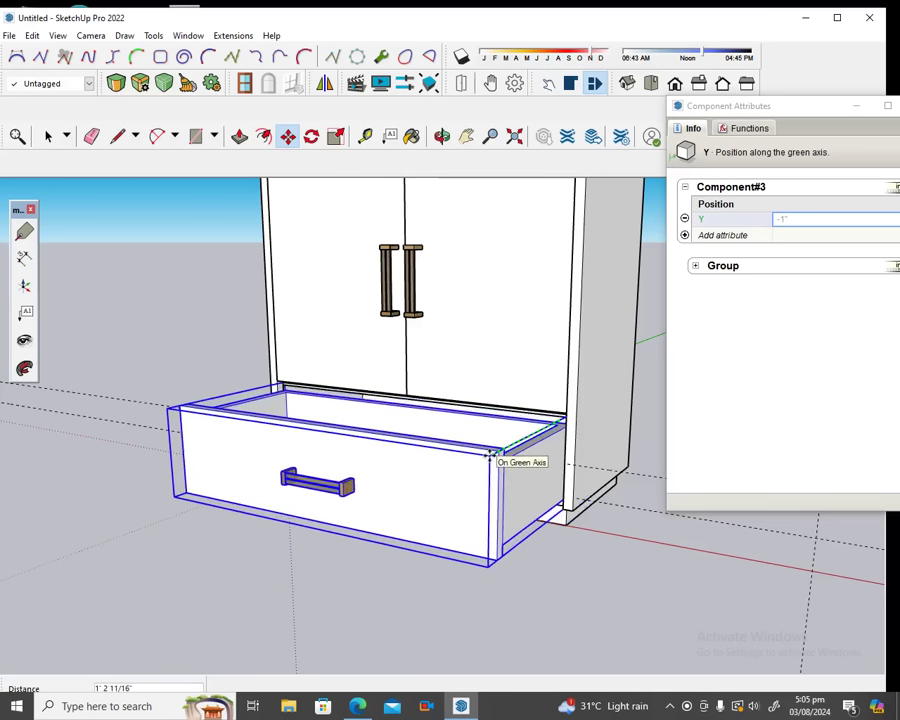
{"action": "left_click", "coordinate": [490, 456]}
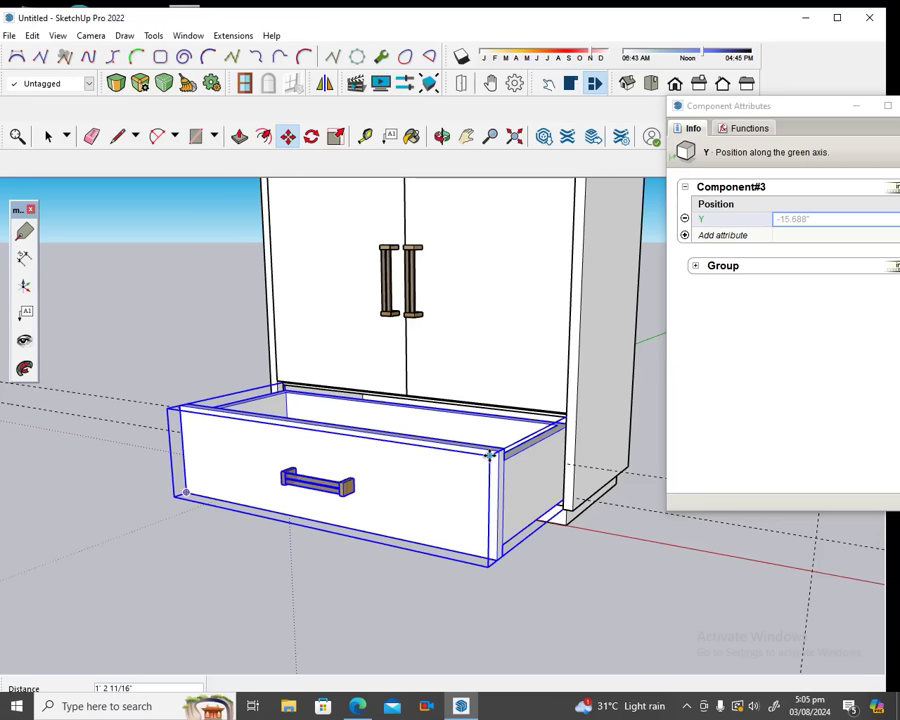
{"action": "key", "text": "Escape"}
{"action": "left_click", "coordinate": [685, 235]}
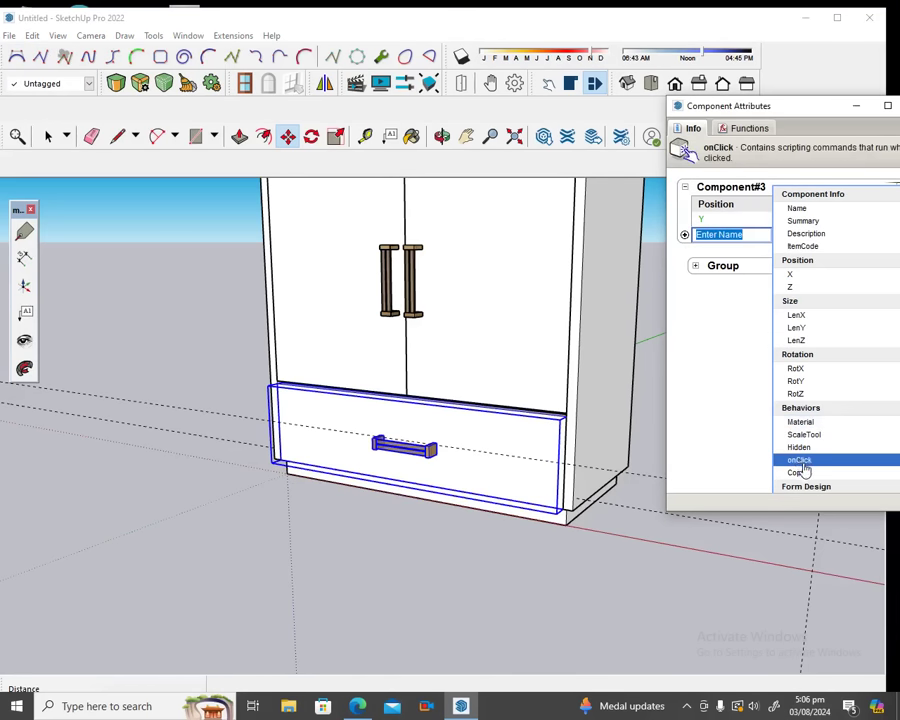
Give the drawer component an onClick attribute with value animate("Y",-1,-15.5).
{"action": "left_click", "coordinate": [804, 462]}
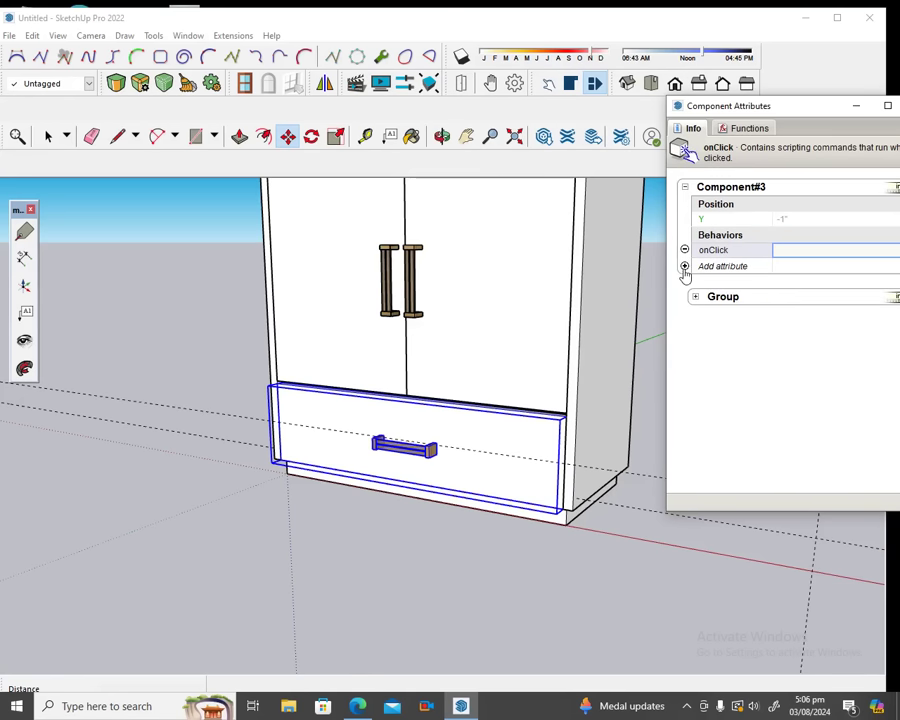
{"action": "left_click", "coordinate": [685, 268]}
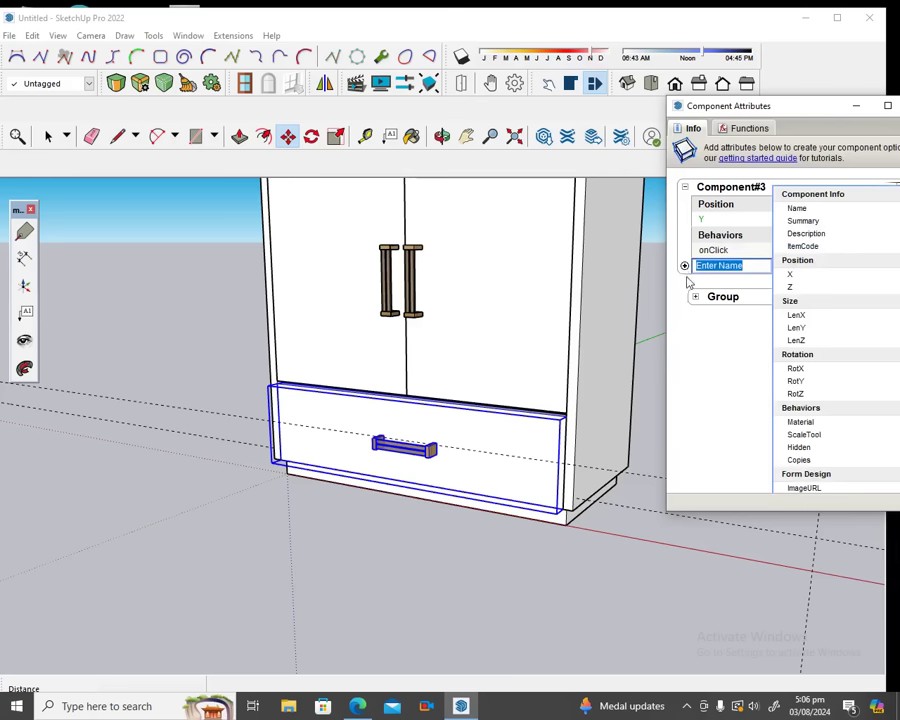
{"action": "left_click", "coordinate": [738, 258]}
{"action": "left_click", "coordinate": [739, 252]}
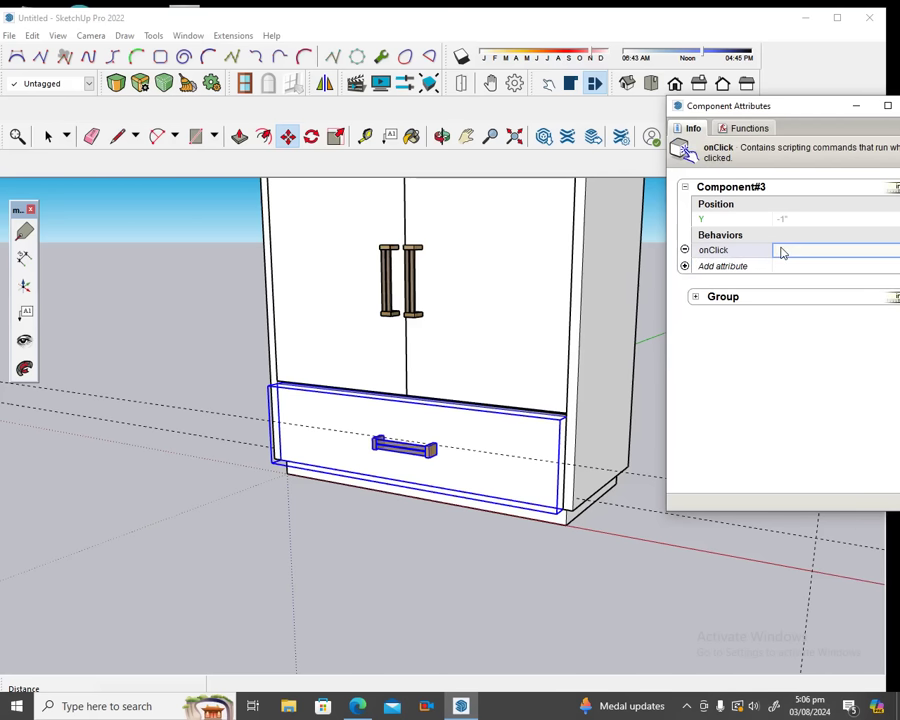
{"action": "left_click", "coordinate": [781, 250]}
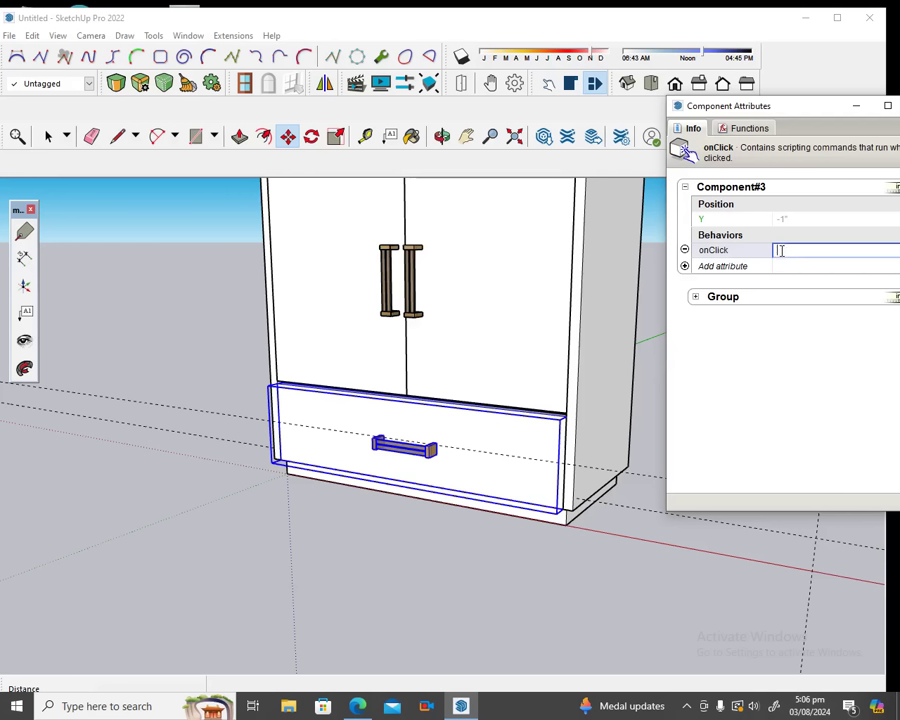
{"action": "type", "text": "animate"}
{"action": "type", "text": "(\""}
{"action": "type", "text": "Y\""}
{"action": "type", "text": ")"}
{"action": "type", "text": "-1"}
{"action": "type", "text": ","}
{"action": "type", "text": "-"}
{"action": "type", "text": "15"}
{"action": "type", "text": "5)"}
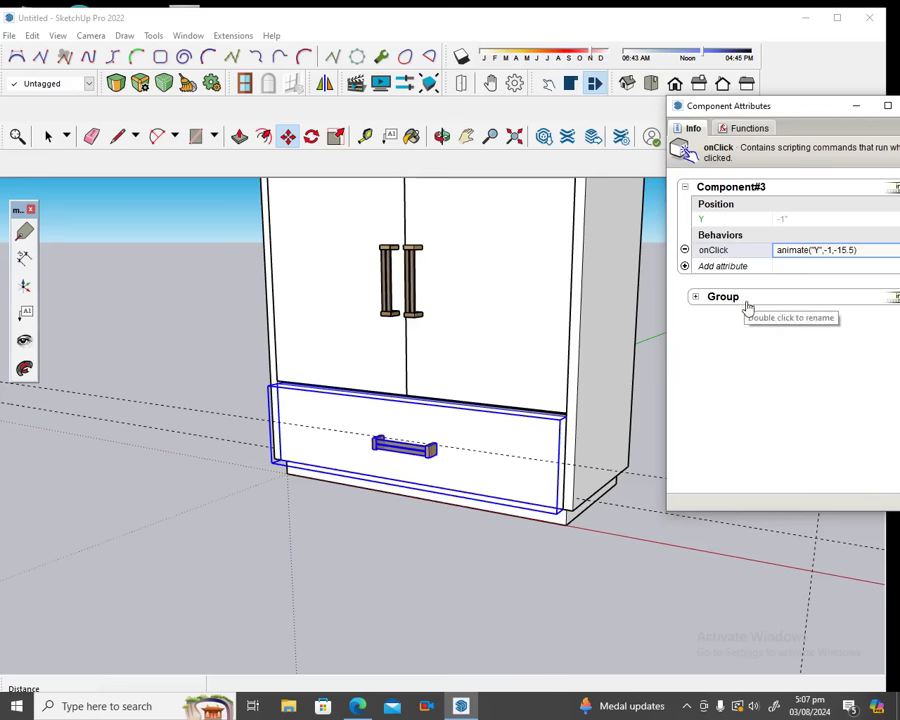
{"action": "left_click", "coordinate": [575, 145]}
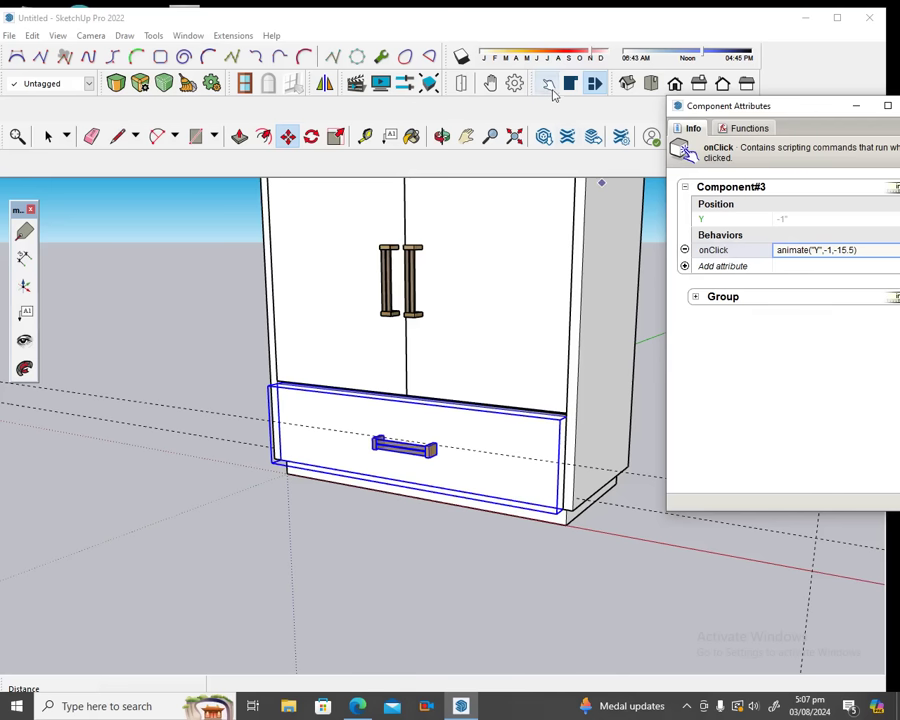
Click the drawer repeatedly to check it slides open and shut.
{"action": "left_click", "coordinate": [411, 437]}
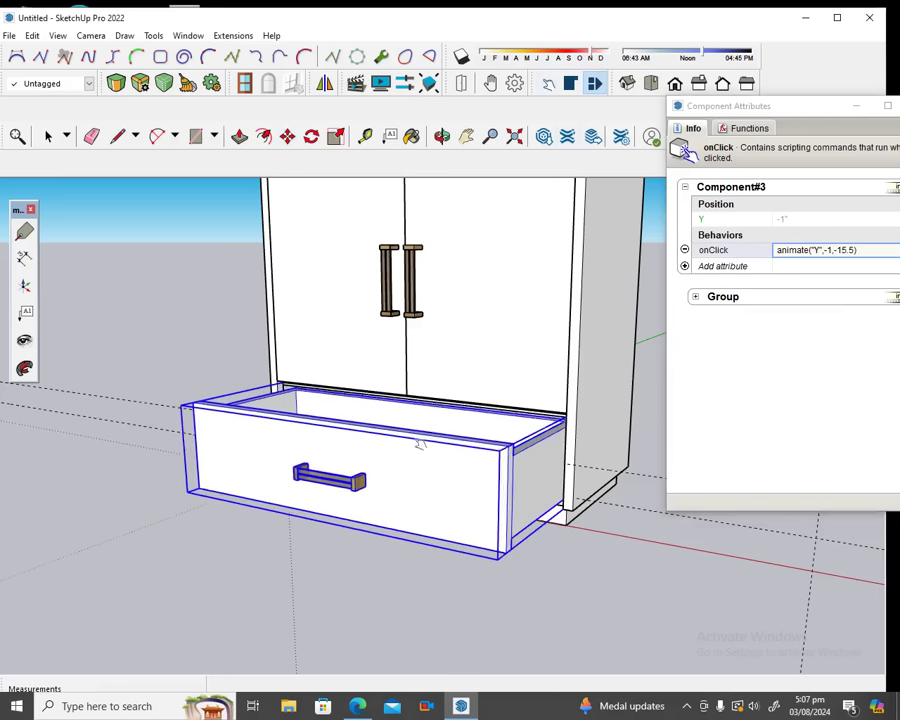
{"action": "left_click", "coordinate": [390, 484]}
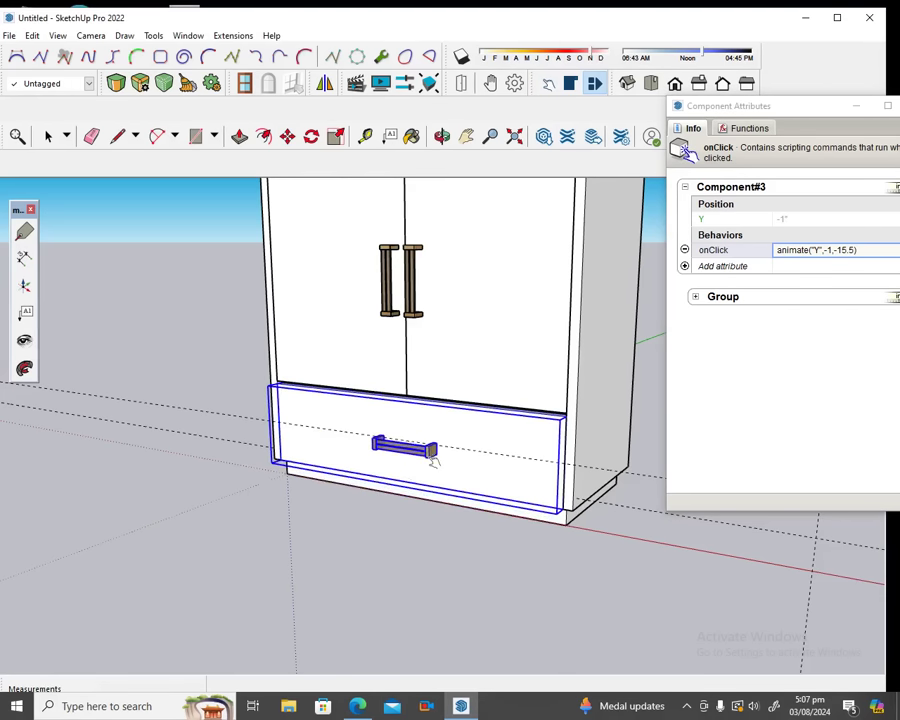
{"action": "left_click", "coordinate": [405, 465]}
{"action": "left_click", "coordinate": [379, 488]}
Close the Component Attributes window and clear the selection.
{"action": "left_click_drag", "start_coordinate": [832, 115], "coordinate": [755, 122]}
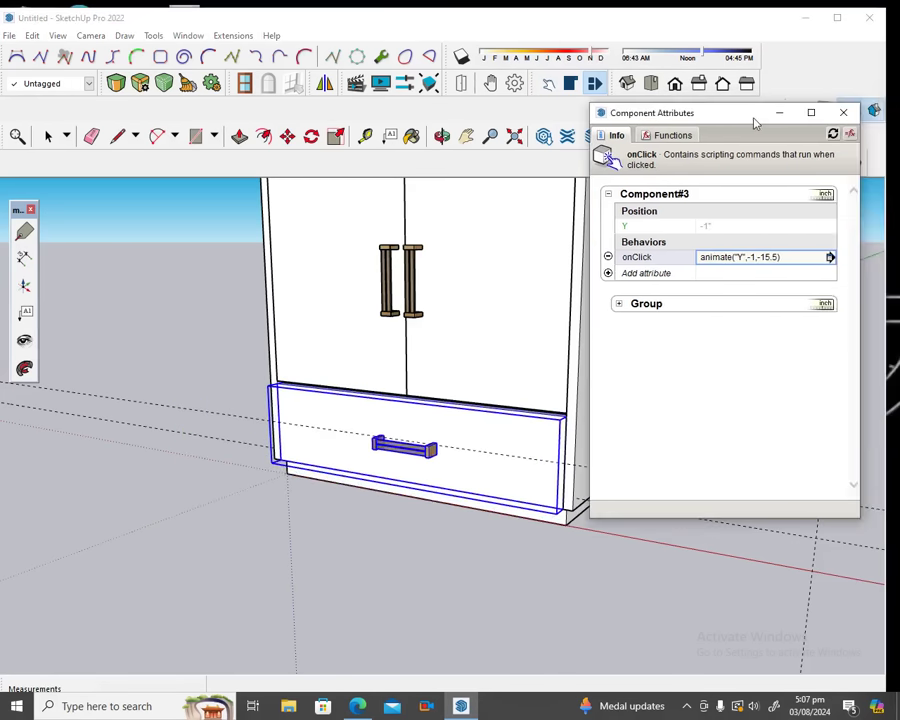
{"action": "left_click", "coordinate": [843, 112]}
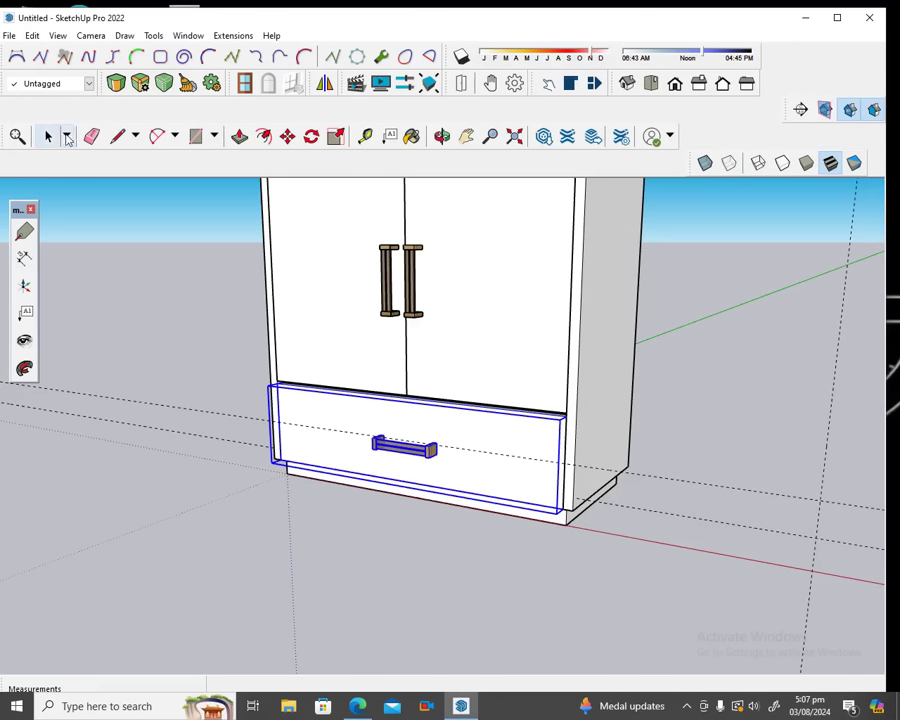
{"action": "left_click", "coordinate": [48, 136]}
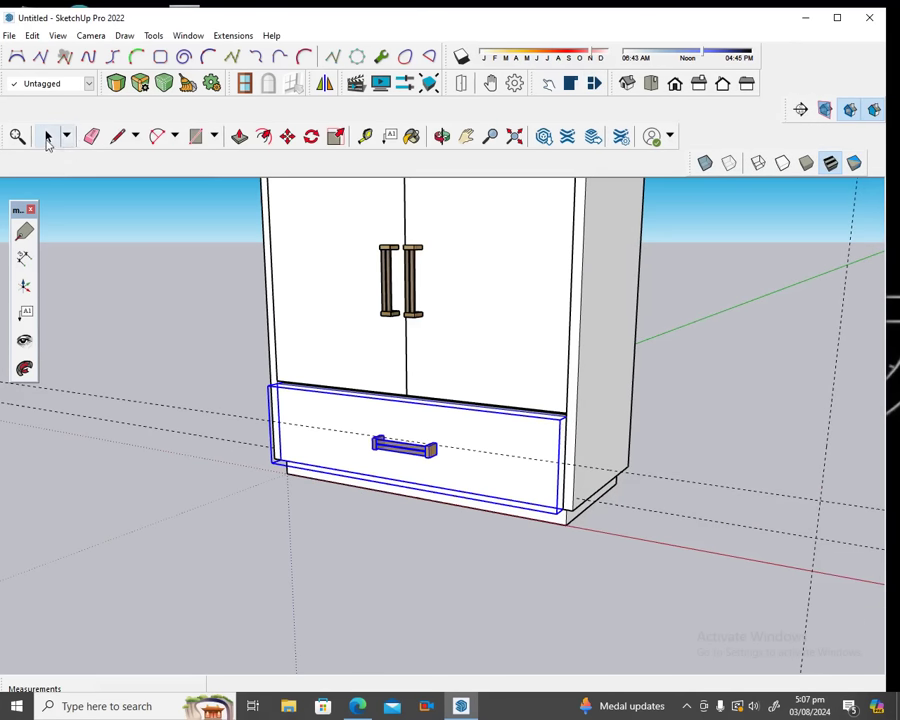
{"action": "left_click", "coordinate": [354, 336]}
{"action": "left_click", "coordinate": [165, 460]}
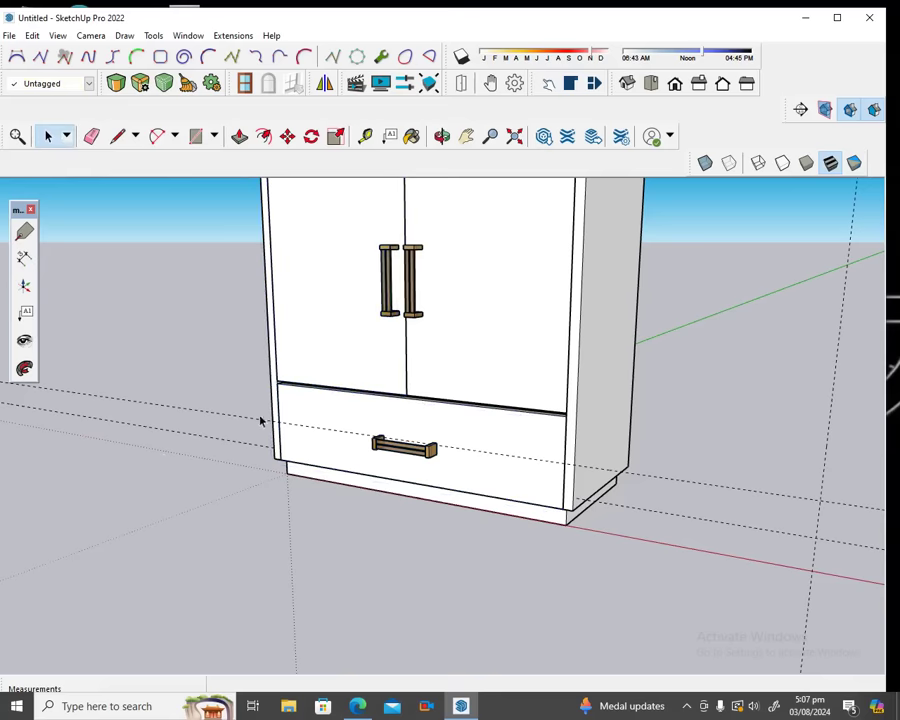
{"action": "left_click", "coordinate": [38, 37]}
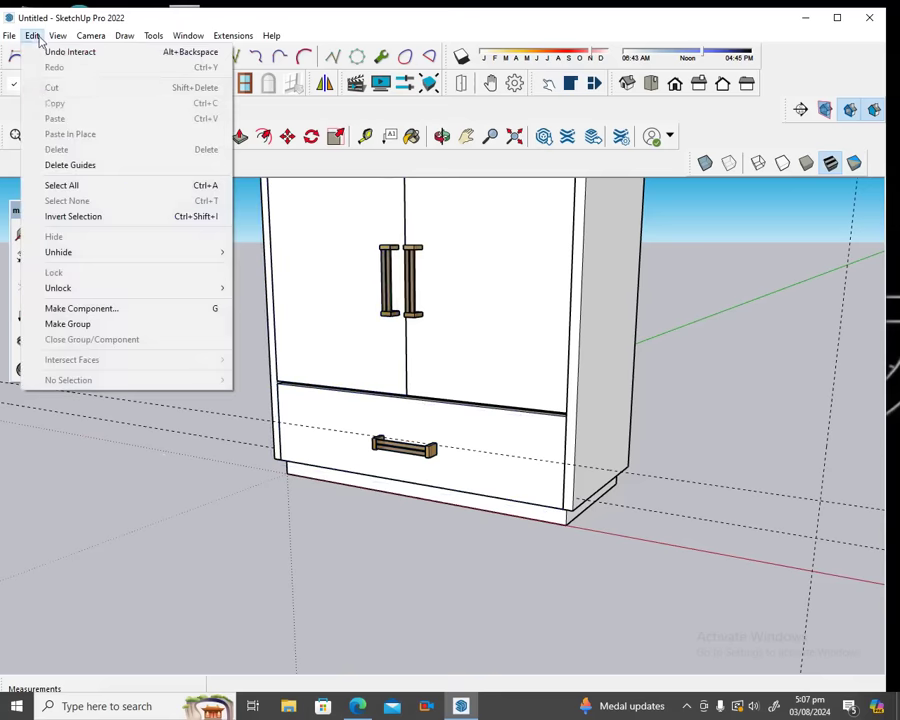
Delete all construction guides and bring up the Paint Bucket with its Materials tray.
{"action": "left_click", "coordinate": [68, 168]}
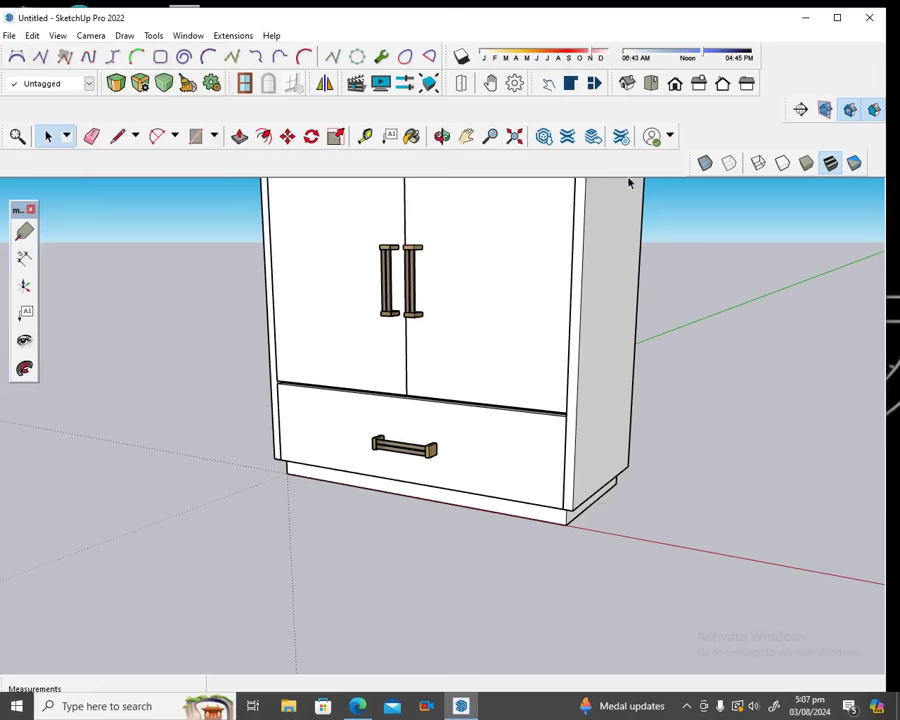
{"action": "left_click", "coordinate": [156, 37]}
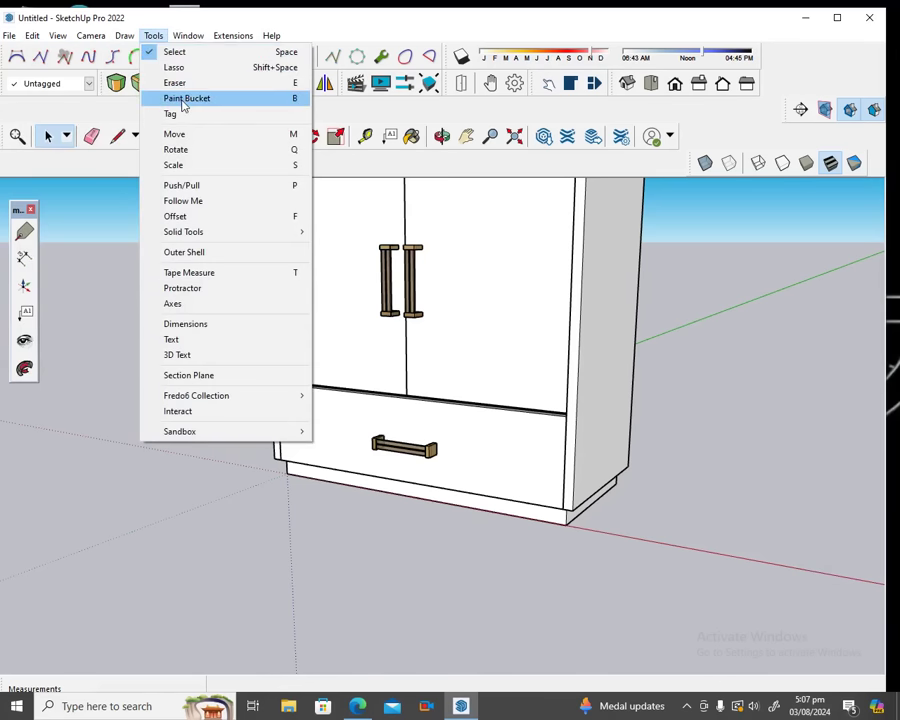
{"action": "left_click", "coordinate": [184, 100]}
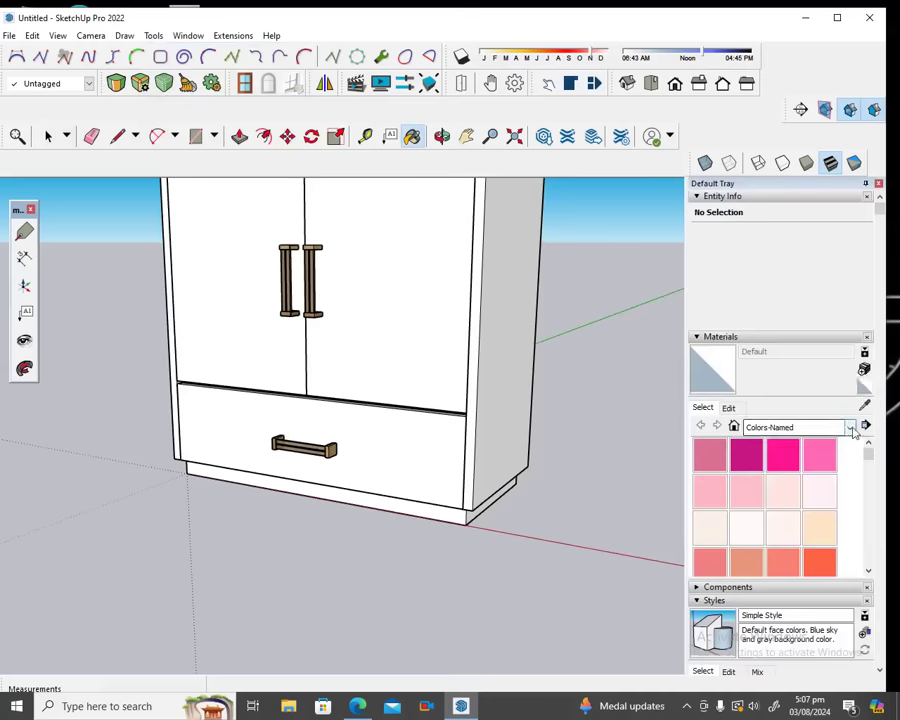
Paint all the cabinet carcass geometry with Wood Cherry Original from the Wood library.
{"action": "left_click", "coordinate": [849, 427]}
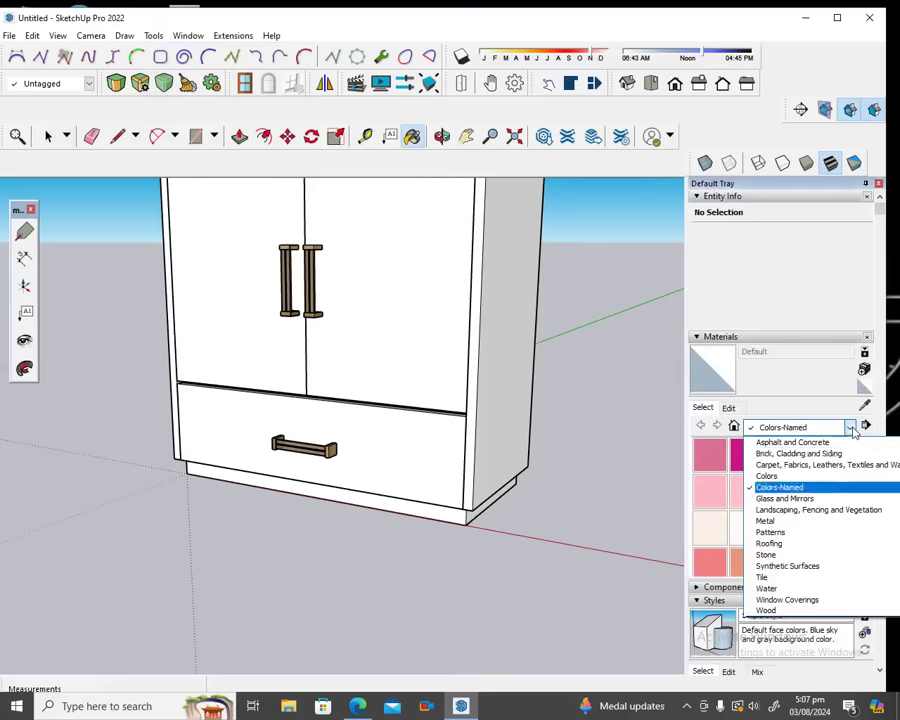
{"action": "left_click", "coordinate": [781, 612]}
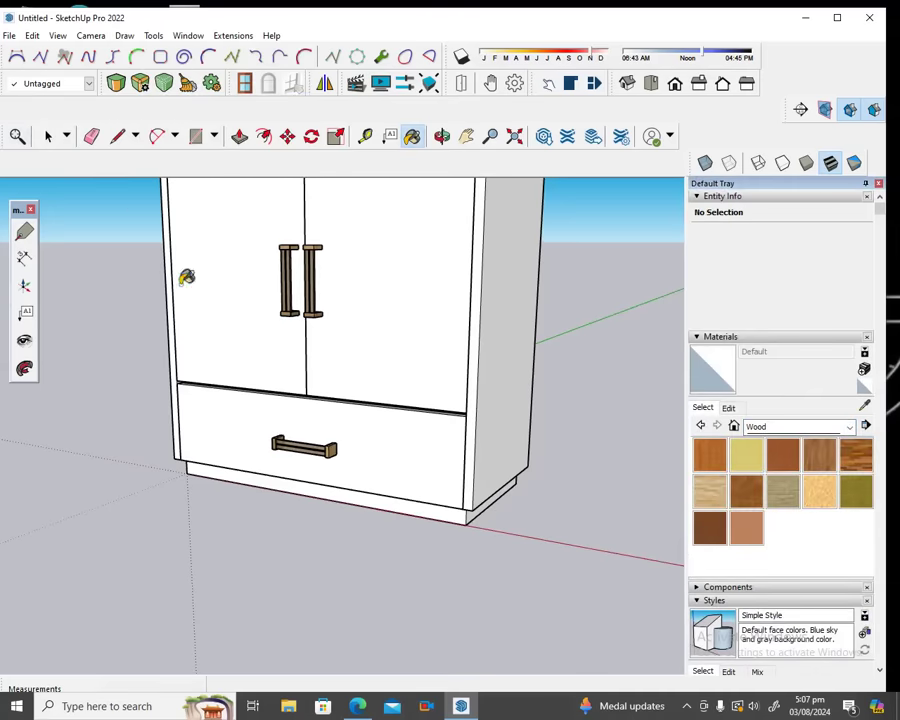
{"action": "left_click", "coordinate": [47, 136]}
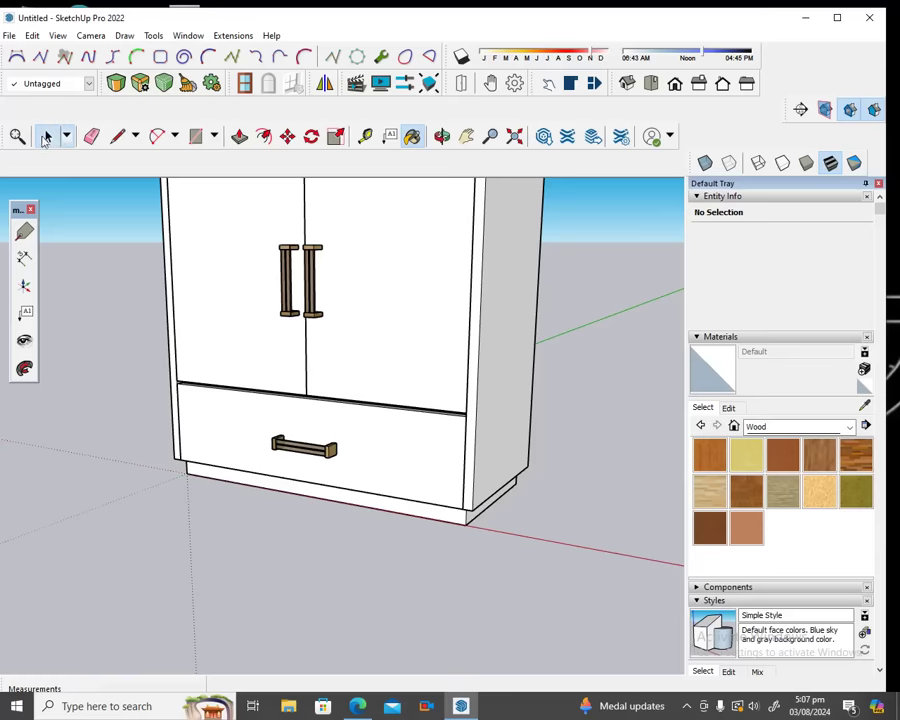
{"action": "double_click", "coordinate": [506, 338]}
{"action": "triple_click", "coordinate": [506, 338]}
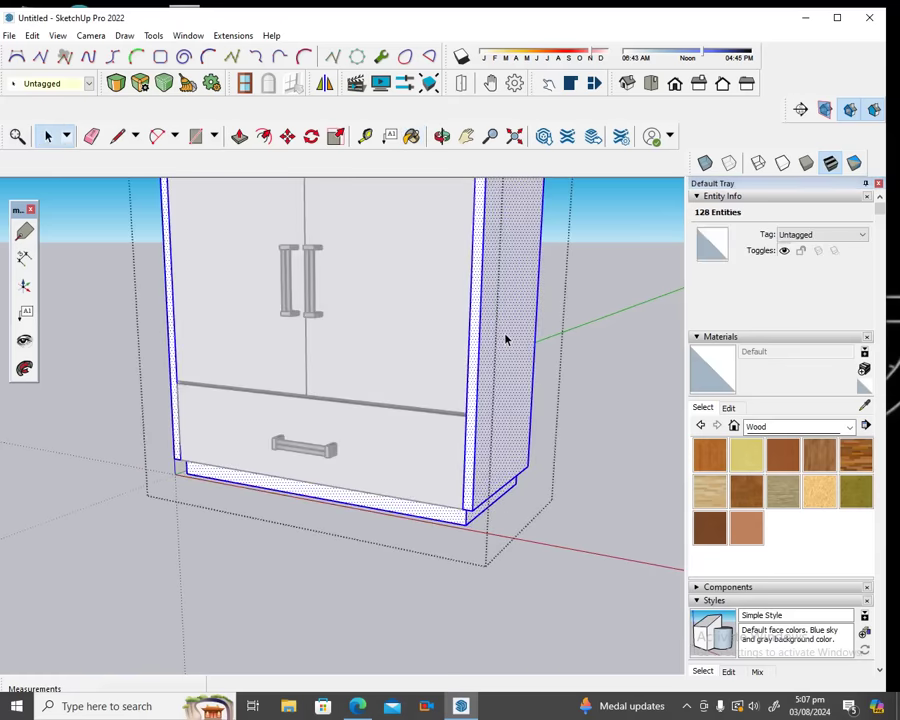
{"action": "left_click", "coordinate": [783, 455]}
{"action": "left_click", "coordinate": [521, 345]}
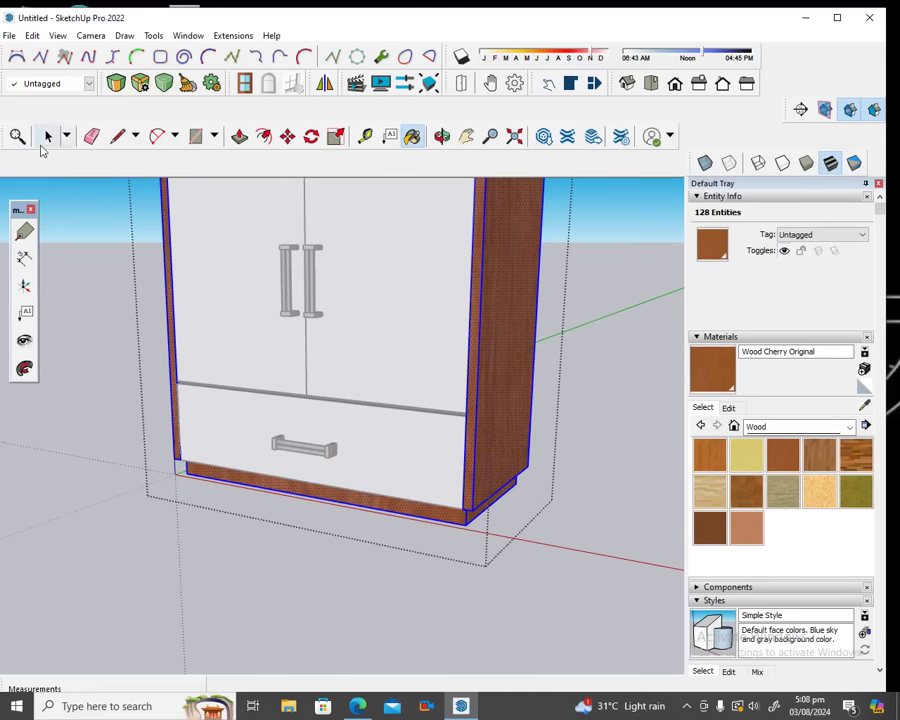
{"action": "left_click", "coordinate": [46, 138]}
{"action": "left_click", "coordinate": [116, 207]}
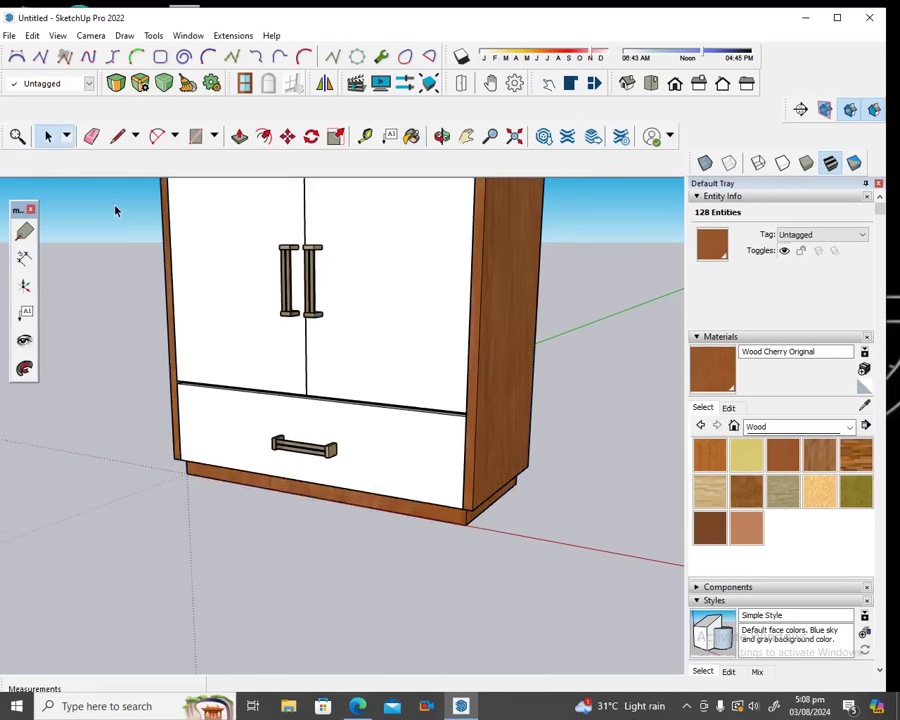
{"action": "left_click", "coordinate": [400, 297]}
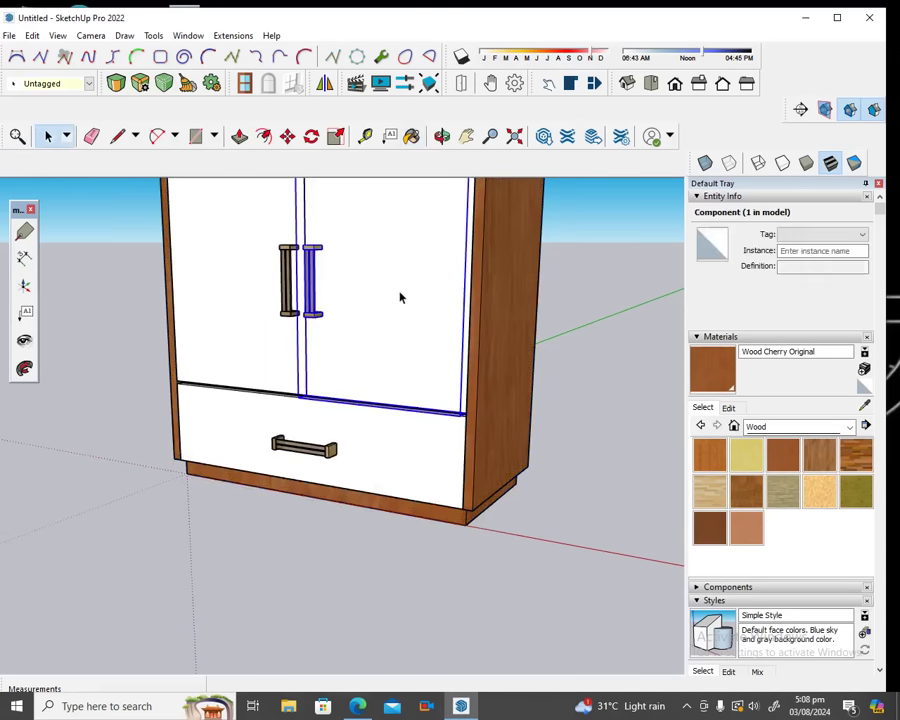
Paint the right door with Wood Cherry Original.
{"action": "double_click", "coordinate": [400, 297]}
{"action": "triple_click", "coordinate": [400, 297]}
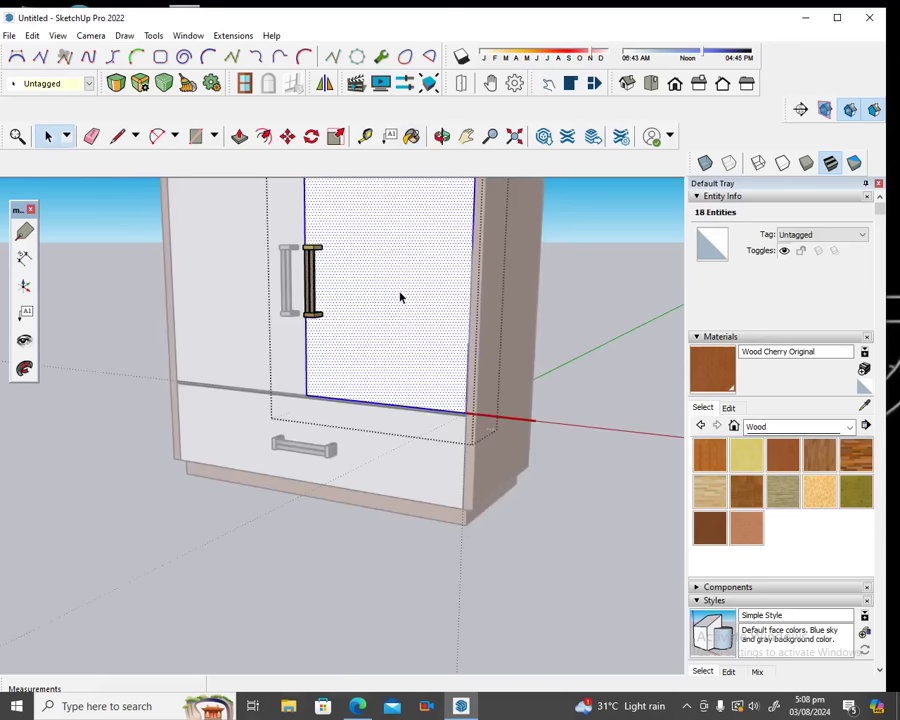
{"action": "left_click", "coordinate": [417, 306]}
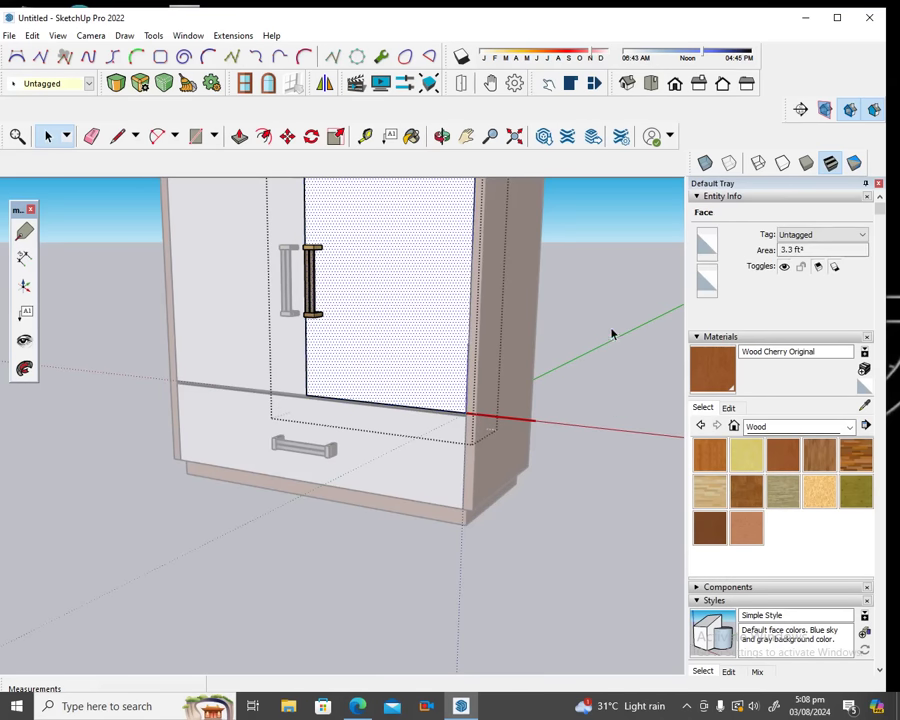
{"action": "left_click", "coordinate": [503, 278]}
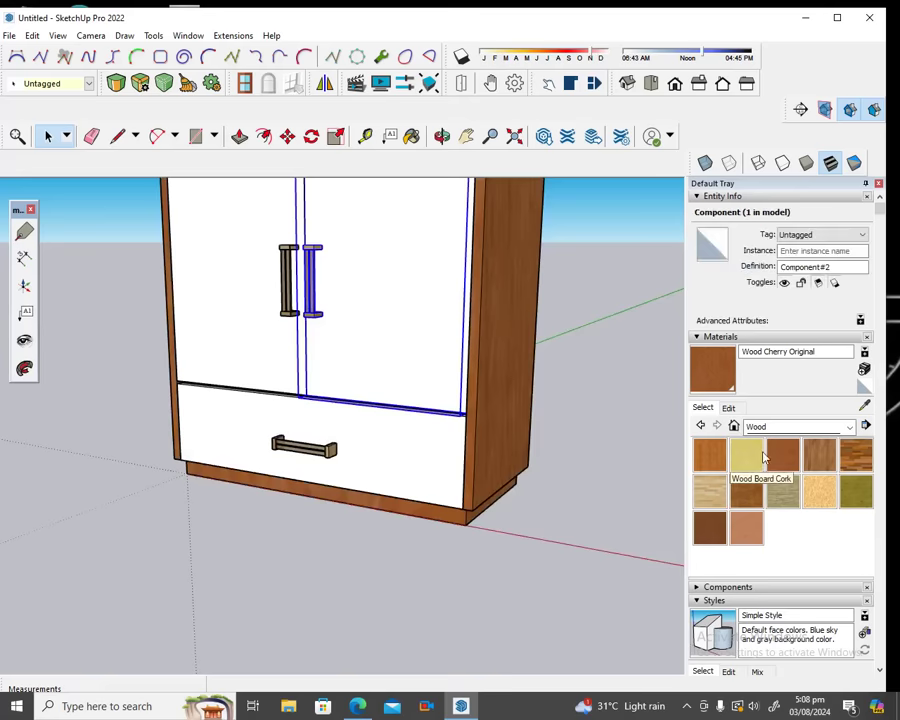
{"action": "left_click", "coordinate": [782, 456]}
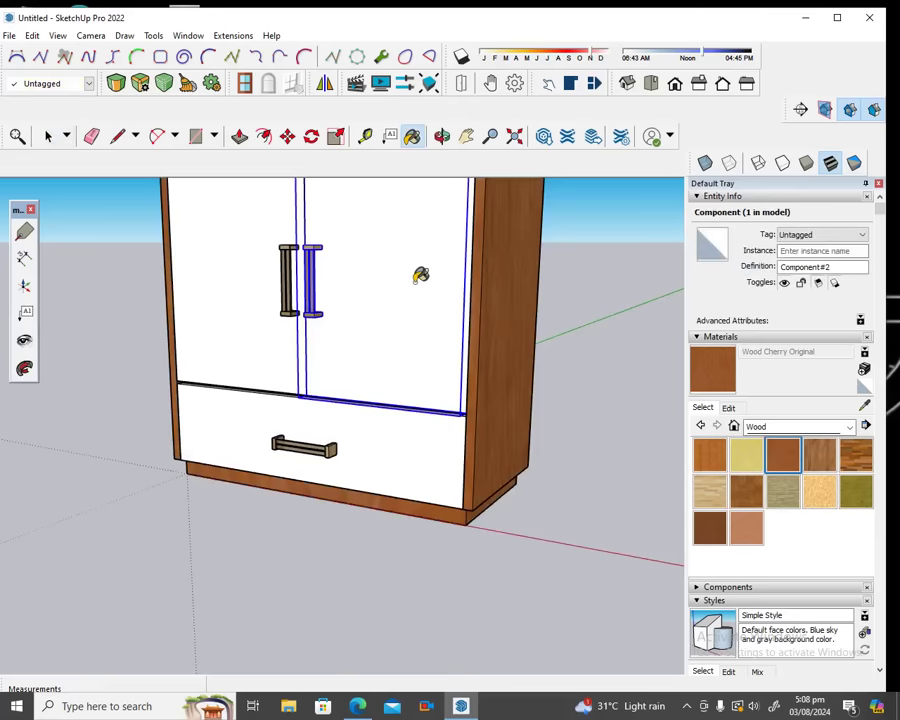
{"action": "left_click", "coordinate": [420, 270]}
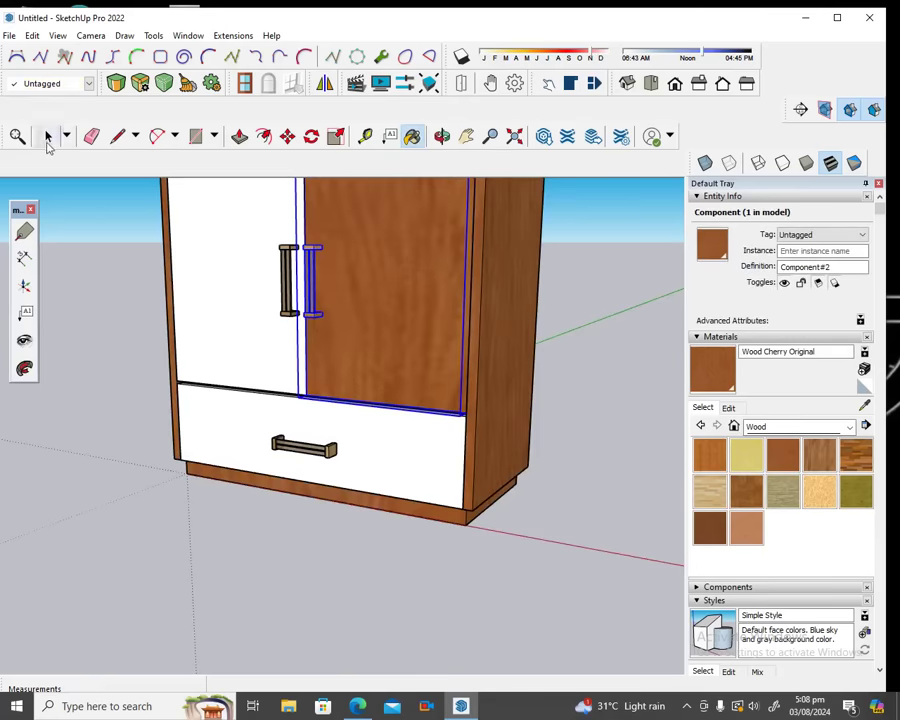
{"action": "left_click", "coordinate": [47, 137]}
Paint the left door with Wood Cherry Original.
{"action": "left_click", "coordinate": [221, 261]}
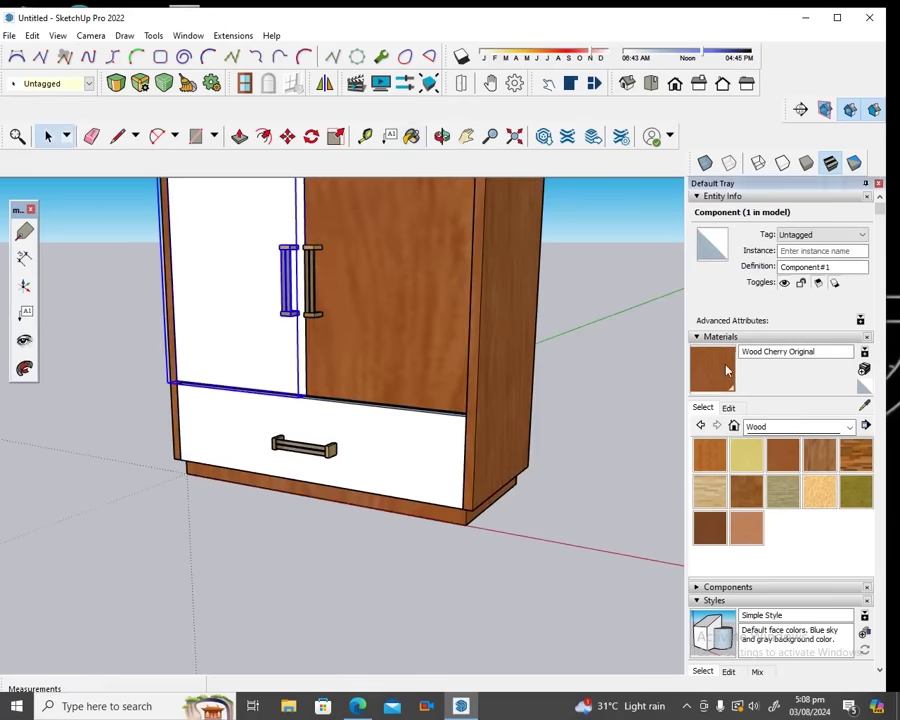
{"action": "left_click", "coordinate": [727, 371]}
{"action": "left_click", "coordinate": [247, 254]}
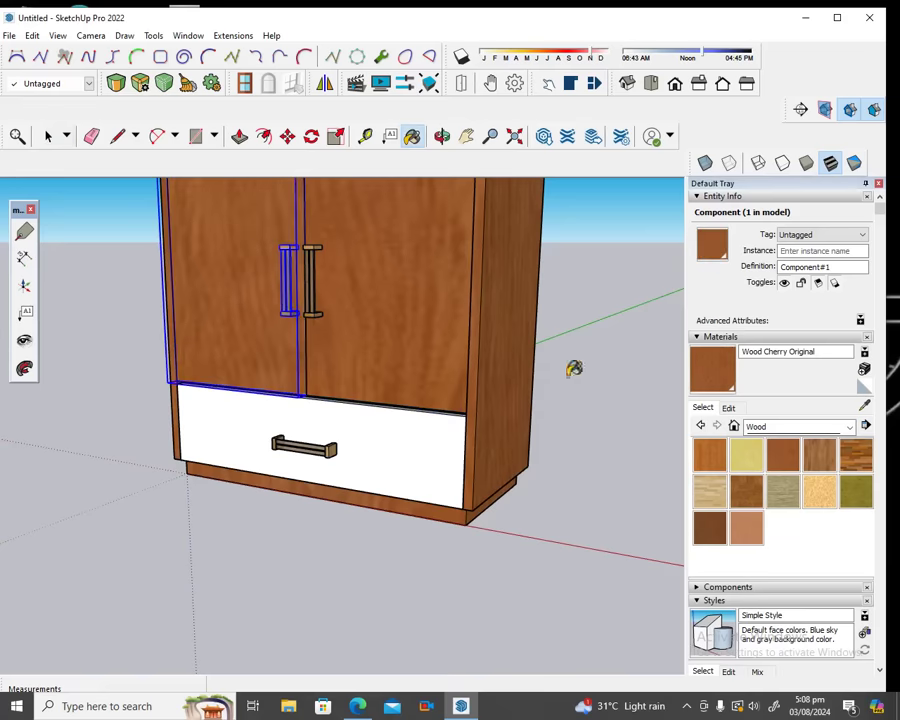
{"action": "left_click", "coordinate": [47, 137]}
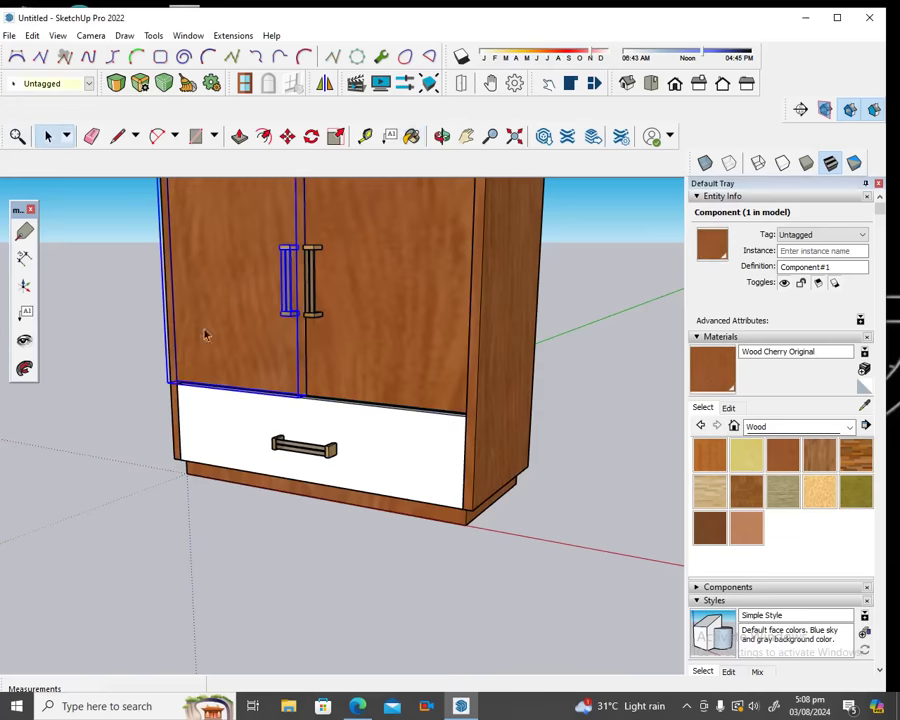
Paint the drawer front with Wood Cherry Original and deselect it.
{"action": "left_click", "coordinate": [359, 447]}
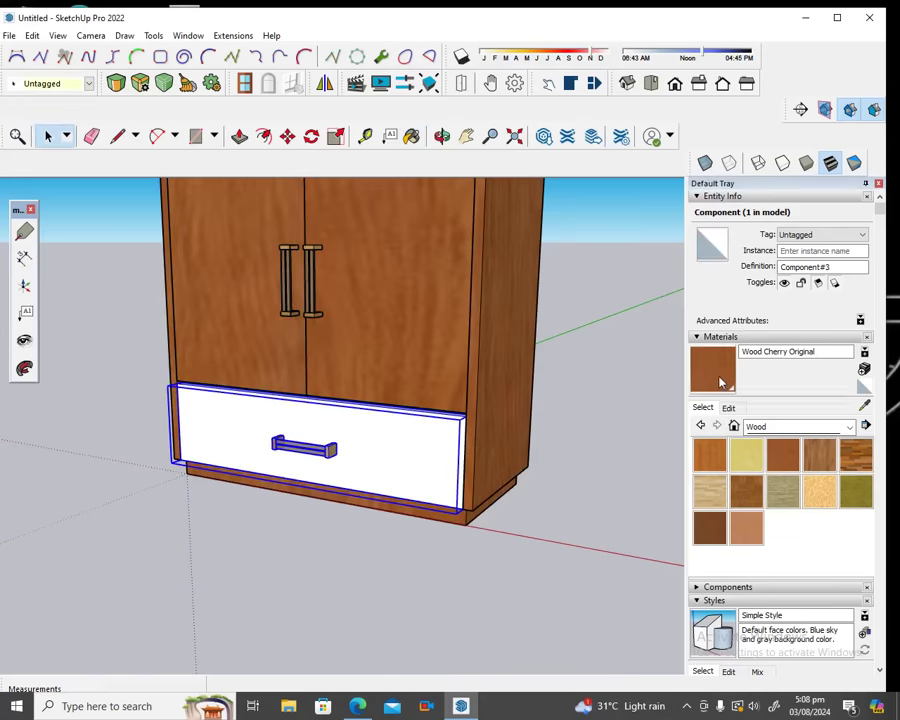
{"action": "left_click", "coordinate": [720, 381]}
{"action": "left_click", "coordinate": [418, 446]}
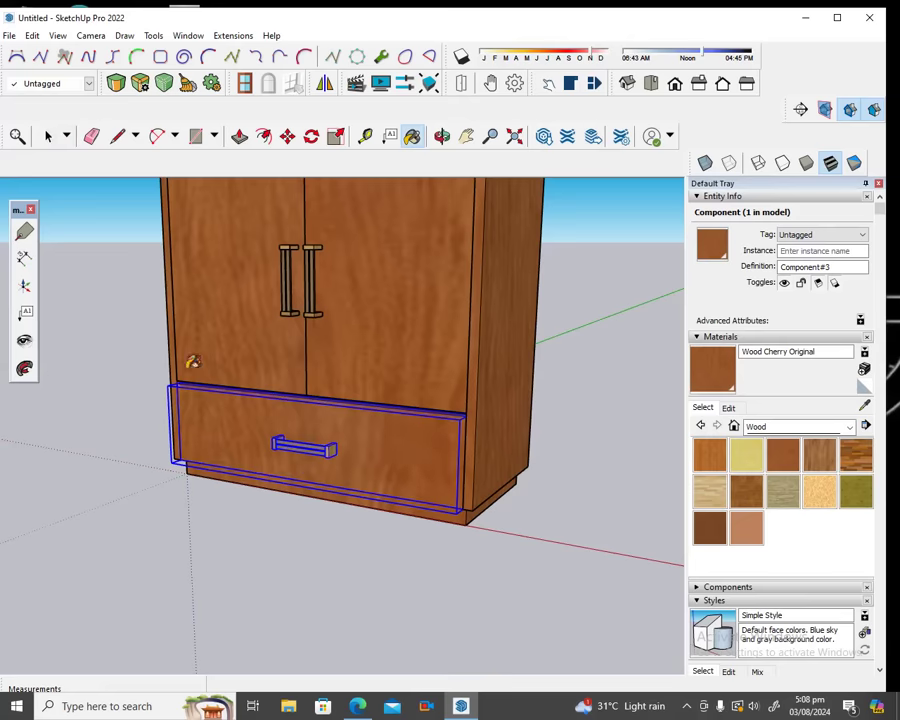
{"action": "left_click", "coordinate": [48, 136]}
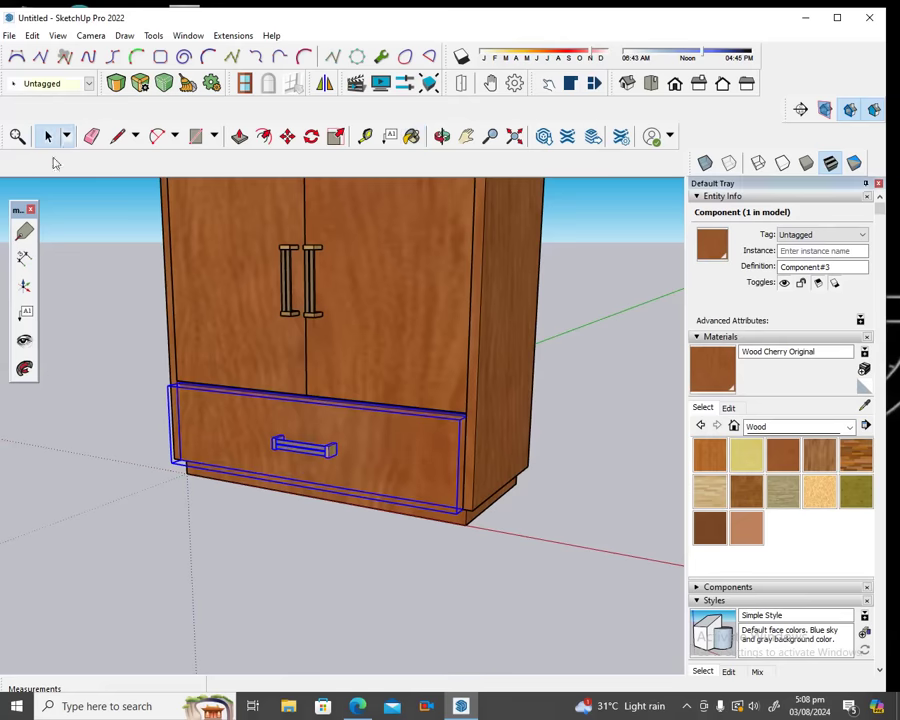
{"action": "left_click", "coordinate": [70, 214]}
{"action": "scroll", "coordinate": [136, 332], "scroll_direction": "down", "scroll_amount": 3}
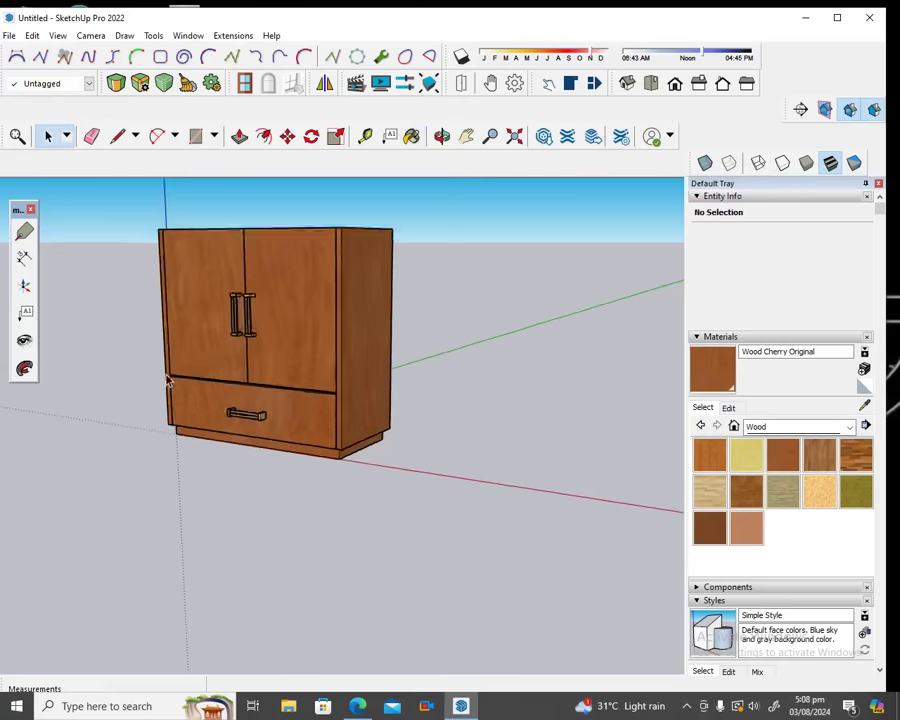
{"action": "left_click", "coordinate": [442, 136]}
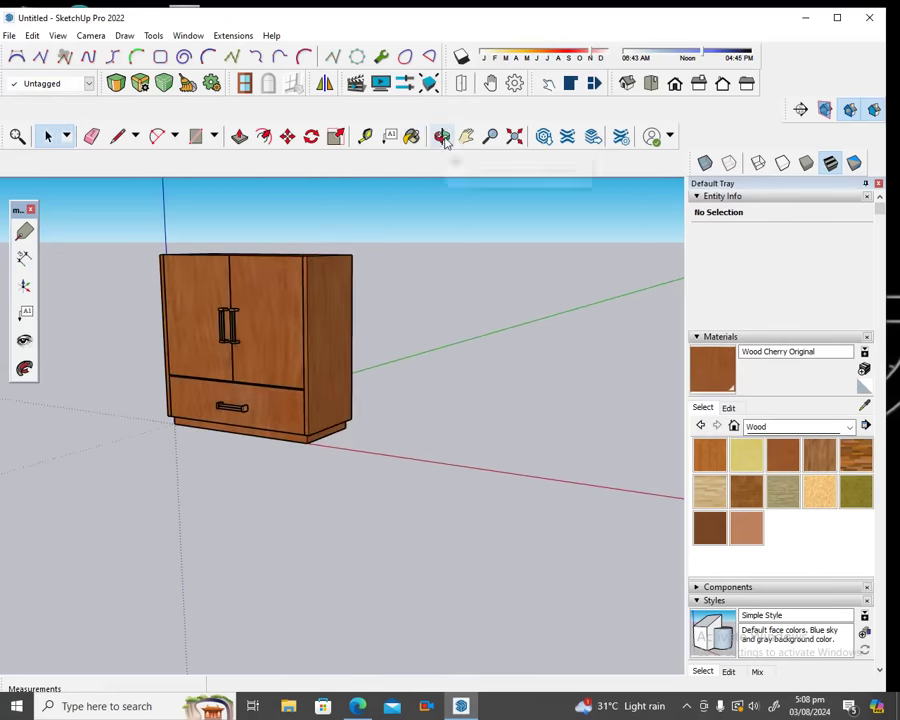
{"action": "left_click_drag", "start_coordinate": [314, 248], "coordinate": [418, 380]}
{"action": "mouse_move", "coordinate": [182, 340]}
{"action": "left_mouse_down"}
{"action": "mouse_move", "coordinate": [396, 350]}
{"action": "mouse_move", "coordinate": [293, 279]}
{"action": "mouse_move", "coordinate": [221, 287]}
{"action": "mouse_move", "coordinate": [227, 307]}
{"action": "mouse_move", "coordinate": [221, 270]}
{"action": "left_mouse_up"}
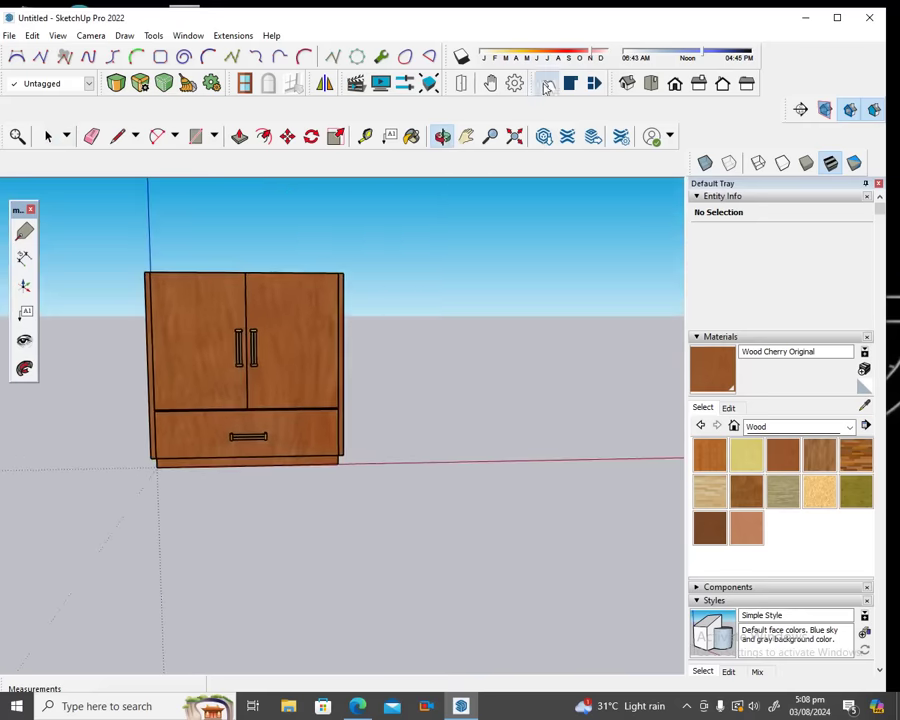
{"action": "left_click", "coordinate": [548, 84]}
{"action": "left_click", "coordinate": [291, 343]}
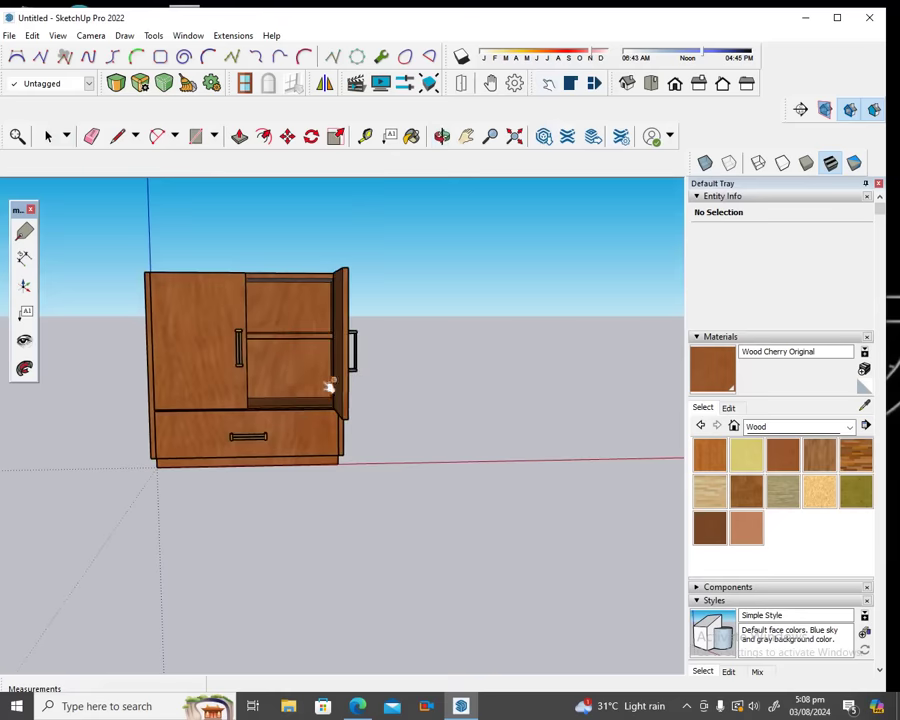
{"action": "left_click", "coordinate": [347, 378]}
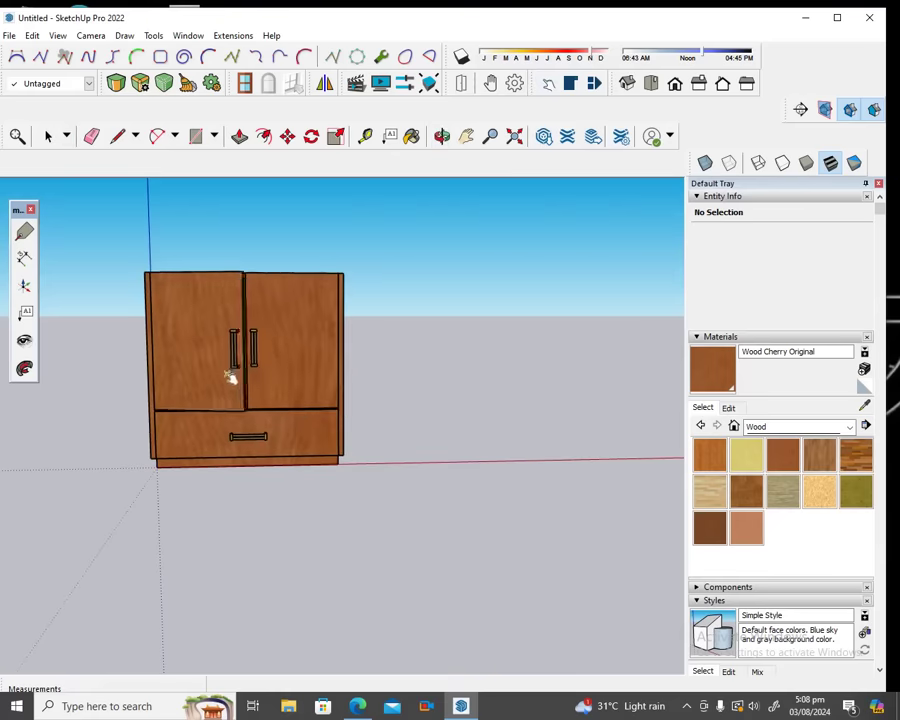
{"action": "left_click", "coordinate": [233, 368]}
{"action": "left_click", "coordinate": [145, 370]}
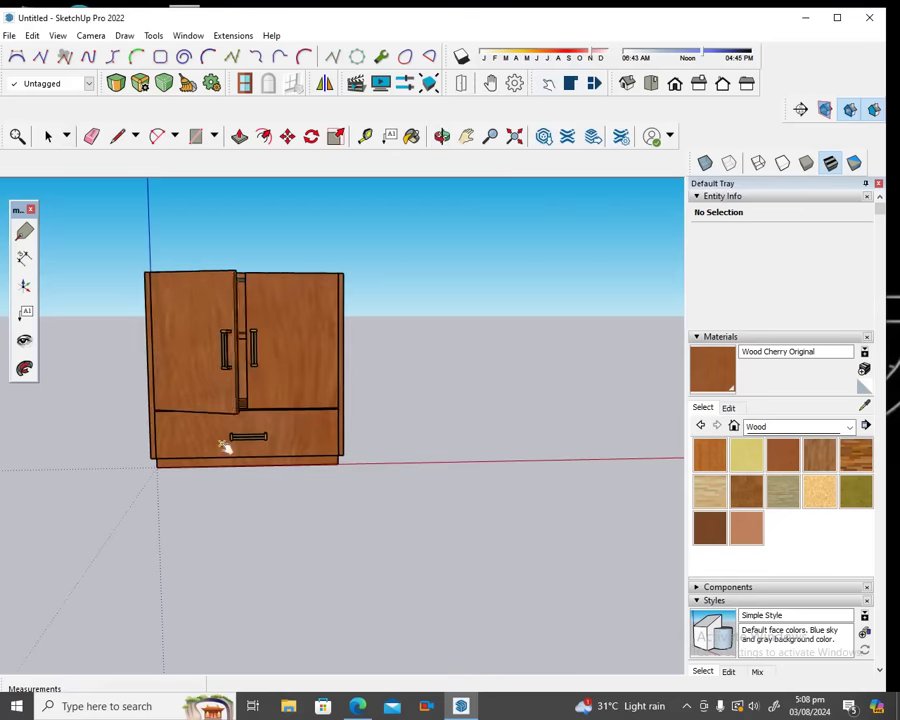
{"action": "left_click", "coordinate": [225, 446]}
{"action": "left_click", "coordinate": [324, 450]}
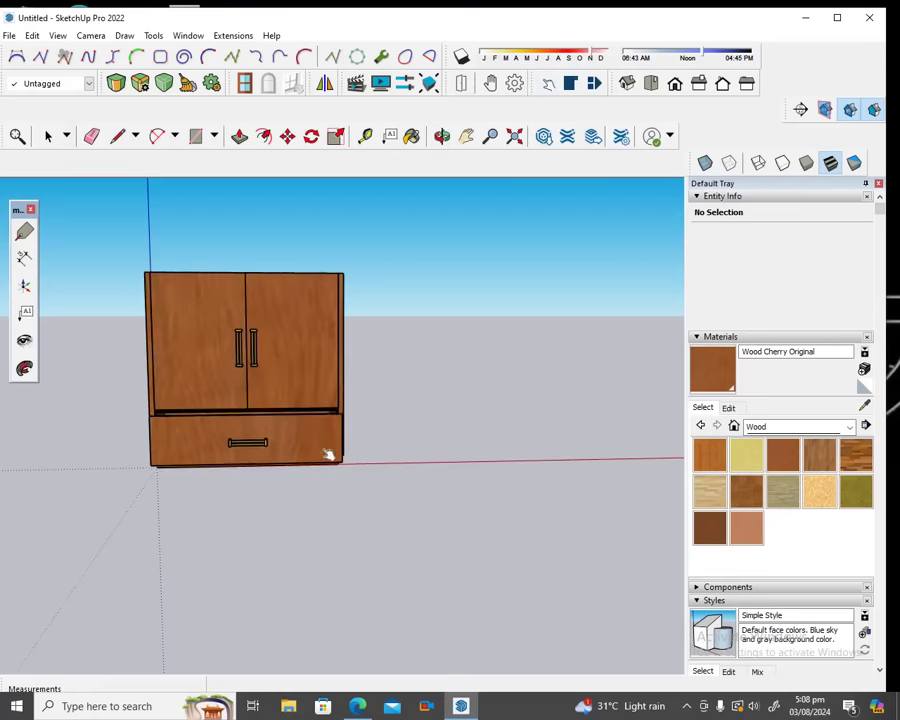
{"action": "left_click", "coordinate": [688, 708]}
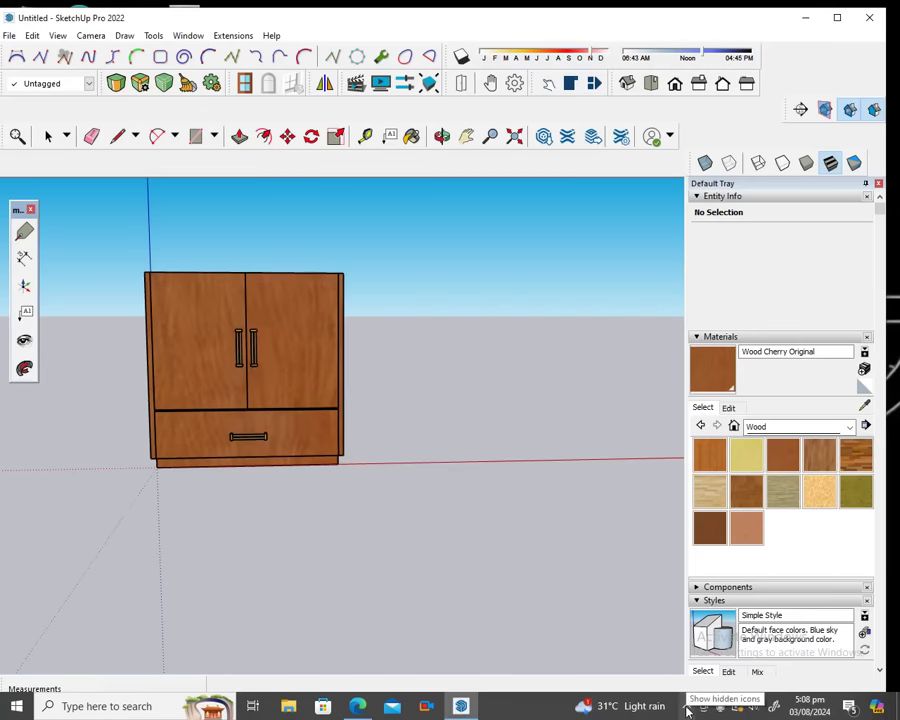
{"action": "left_click", "coordinate": [687, 707]}
{"action": "right_click", "coordinate": [705, 685]}
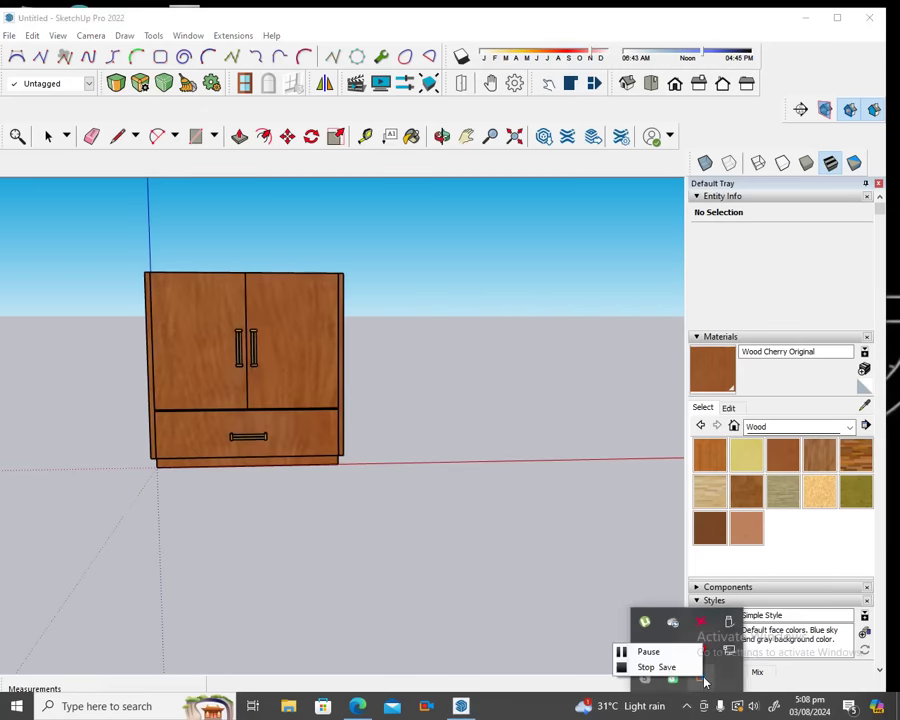